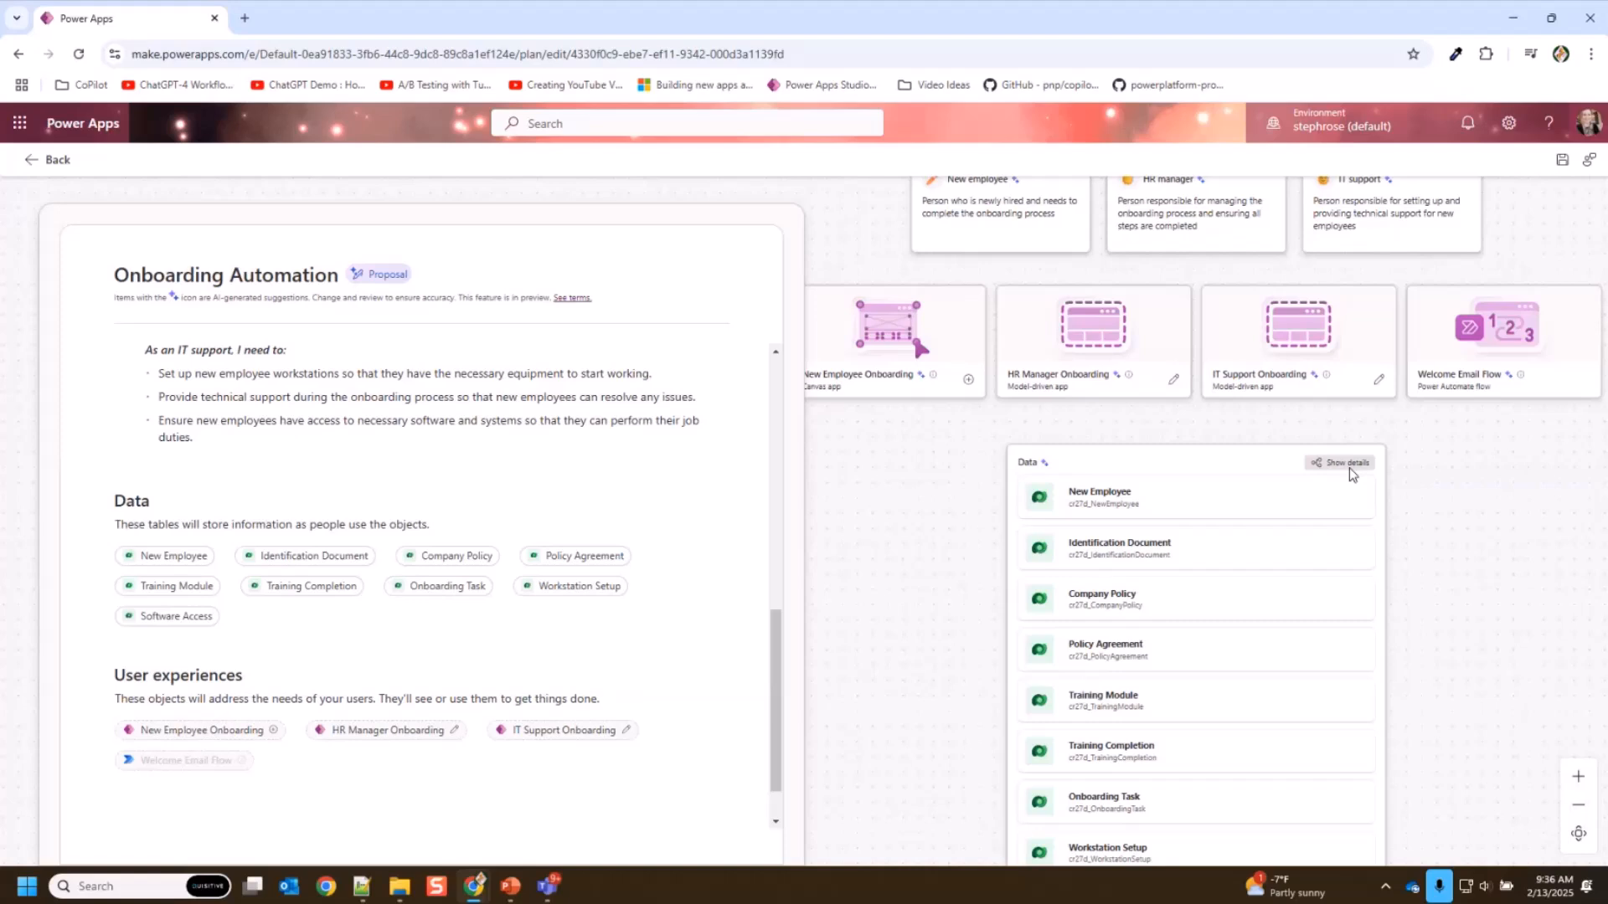
- Examine the fields and relationships of the plan's data tables in the detailed data view, and return to the plan
click(1349, 468)
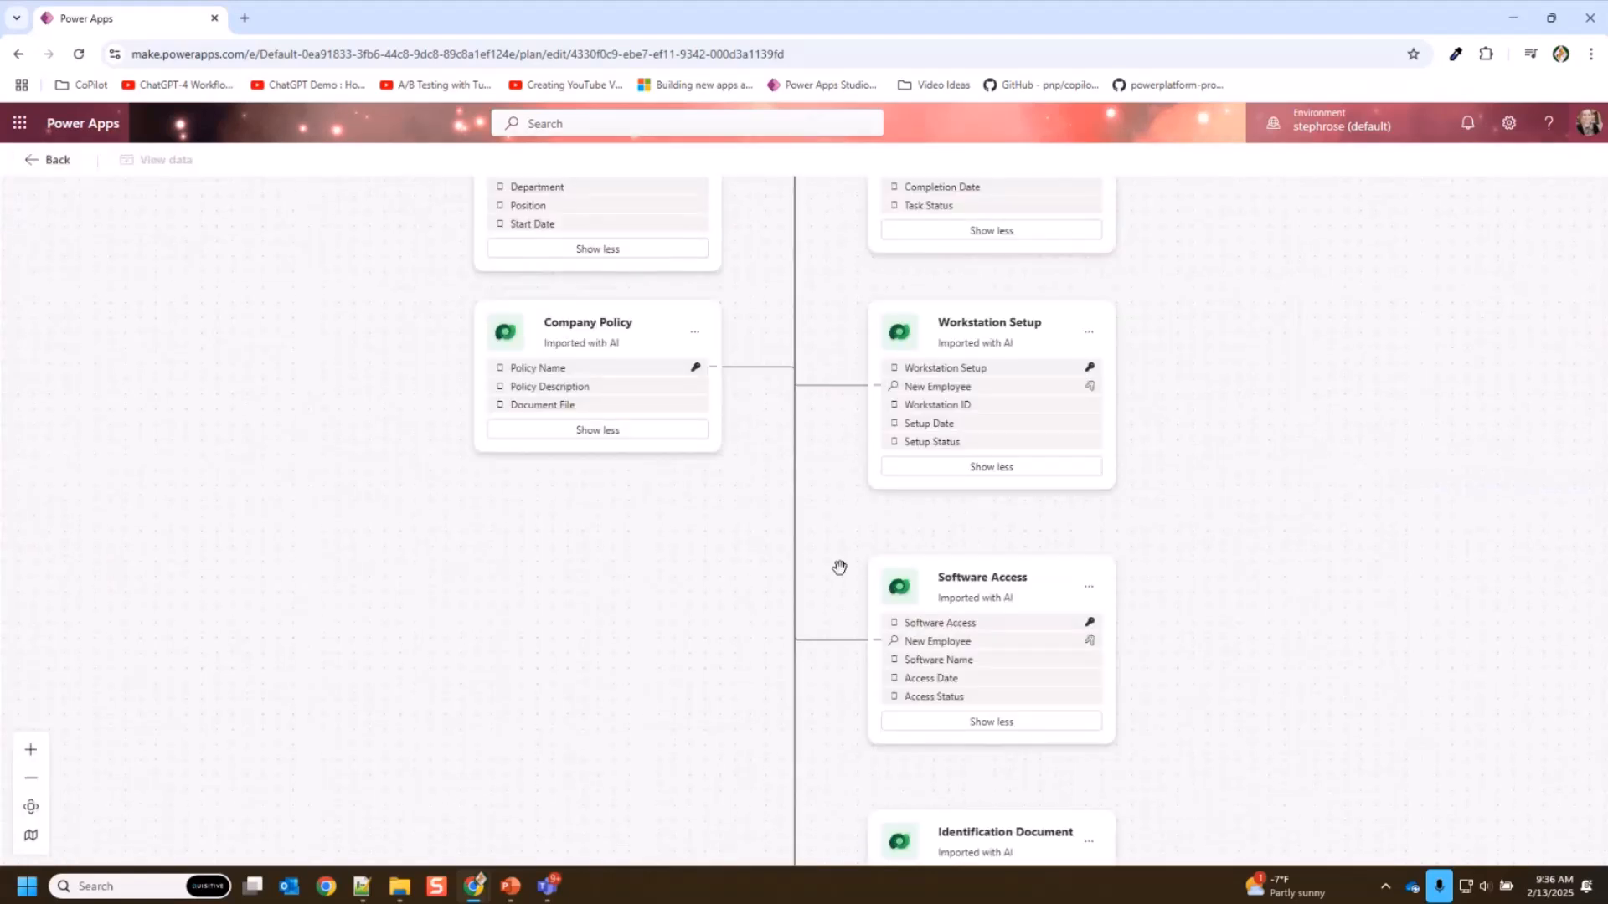
drag(839, 568, 839, 760)
drag(843, 502, 843, 657)
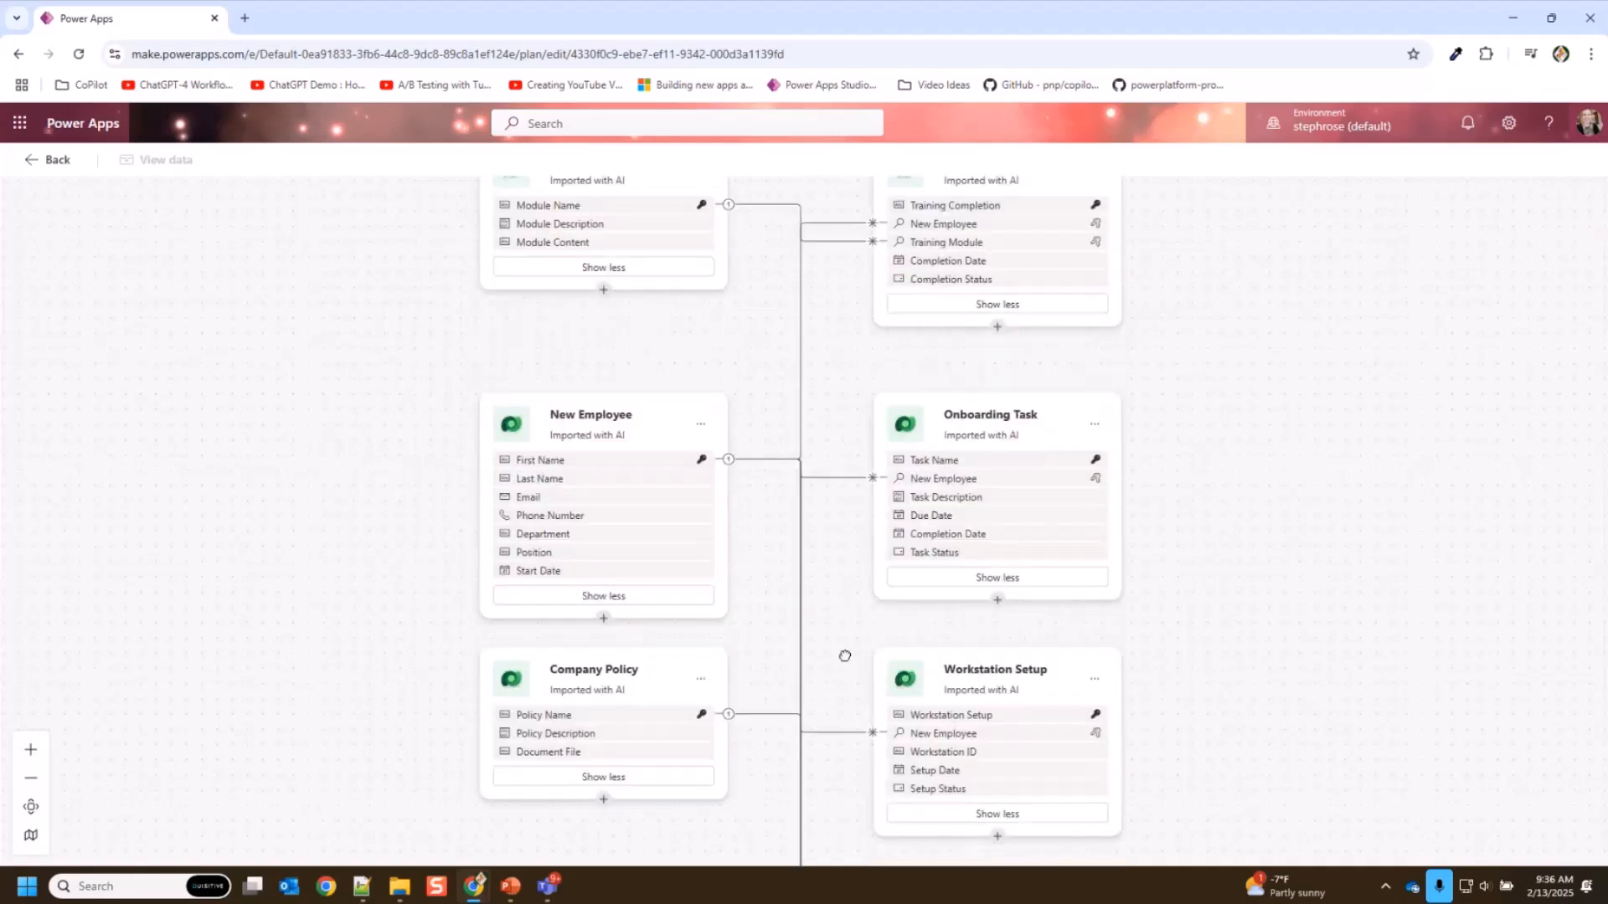
drag(829, 463, 818, 261)
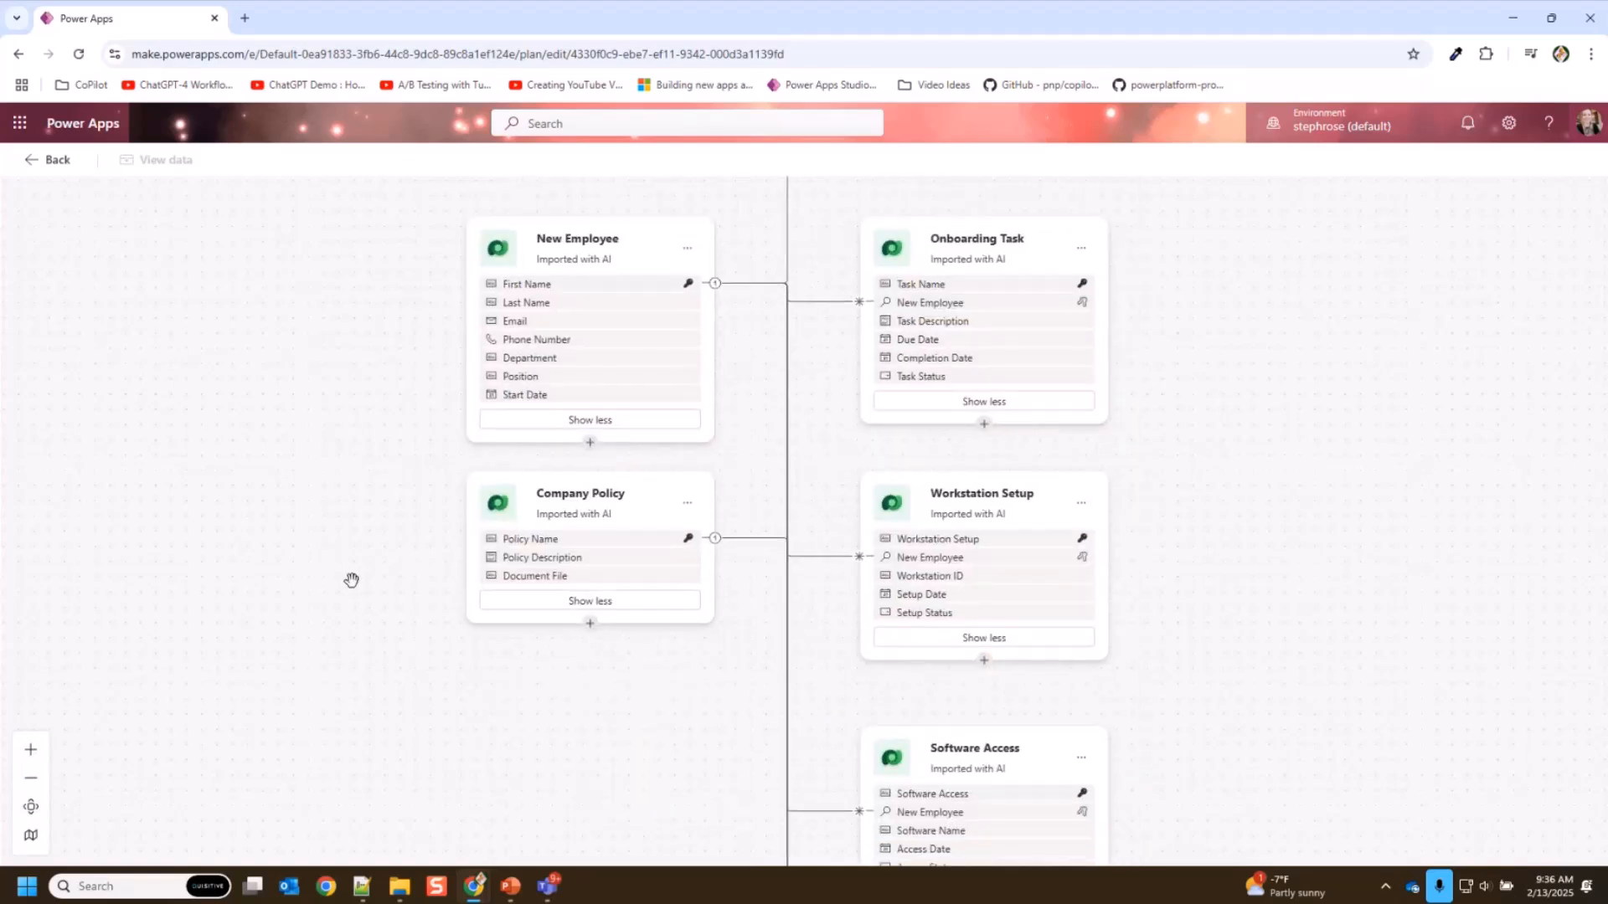
drag(335, 464, 328, 405)
scroll(359, 599, down, 8)
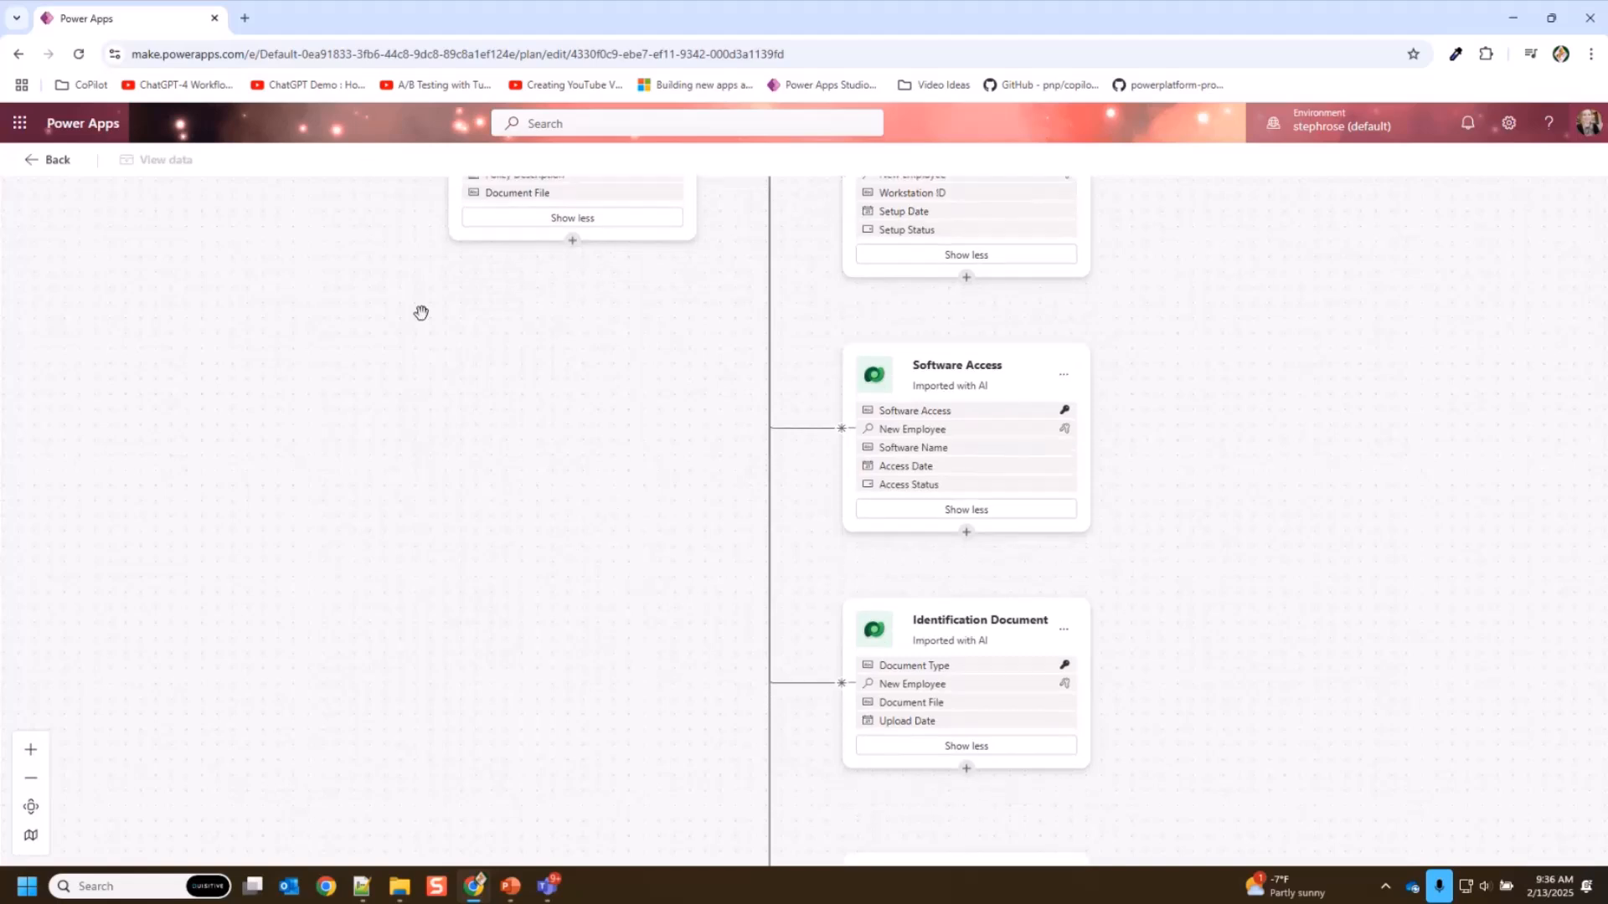
click(48, 162)
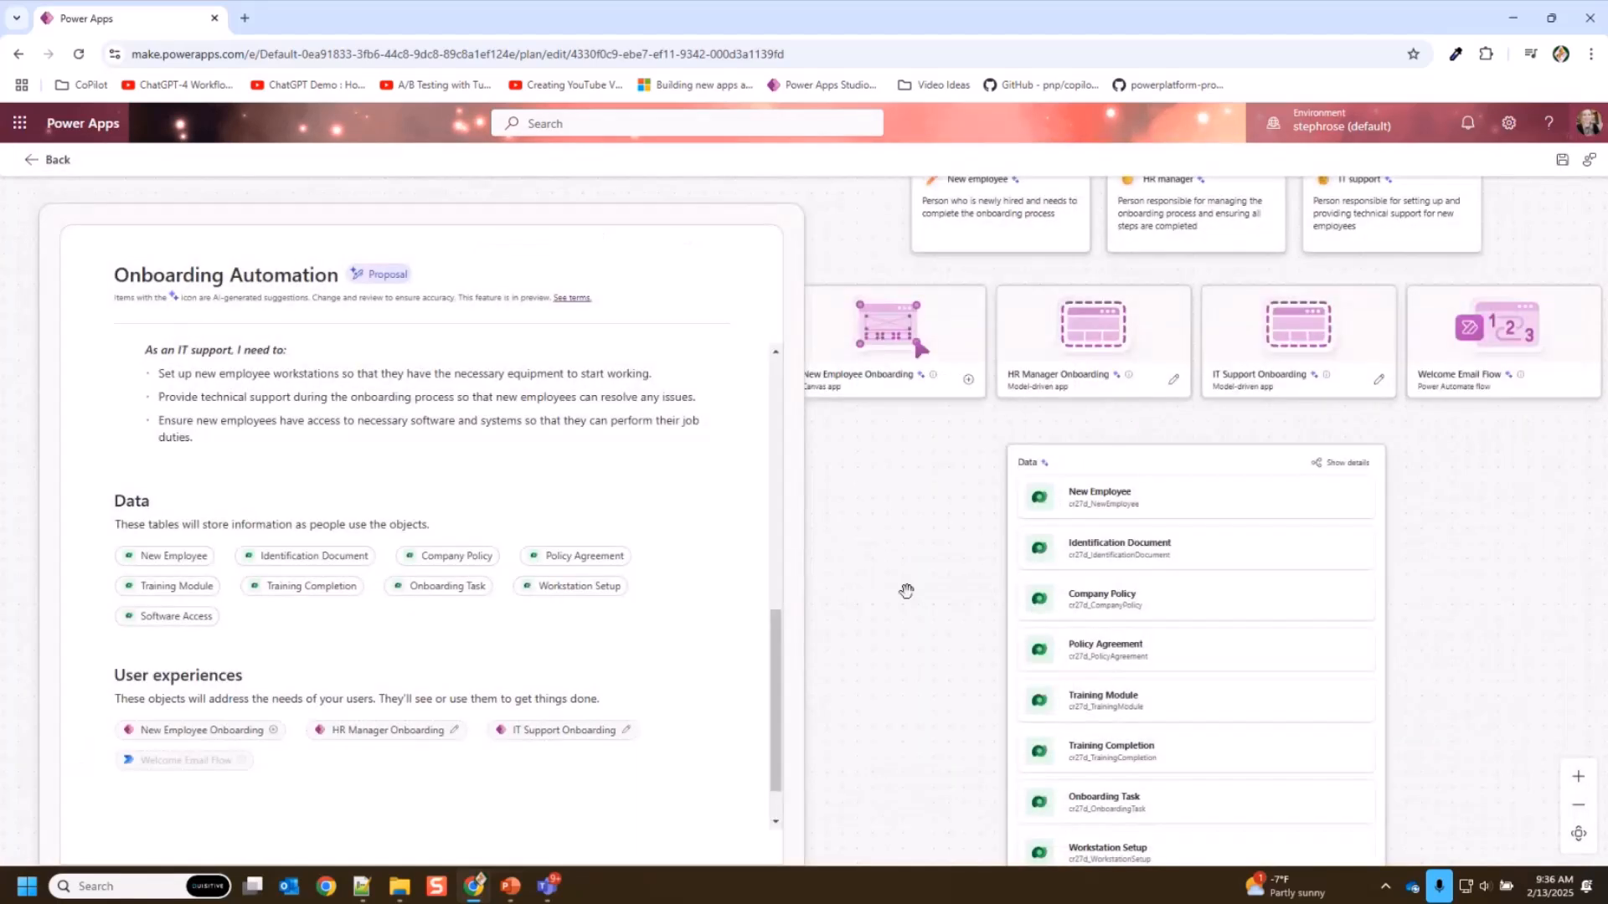
- Check the details of the proposed Welcome Email Flow in the onboarding plan
mouse_move(1464, 384)
mouse_move(1537, 382)
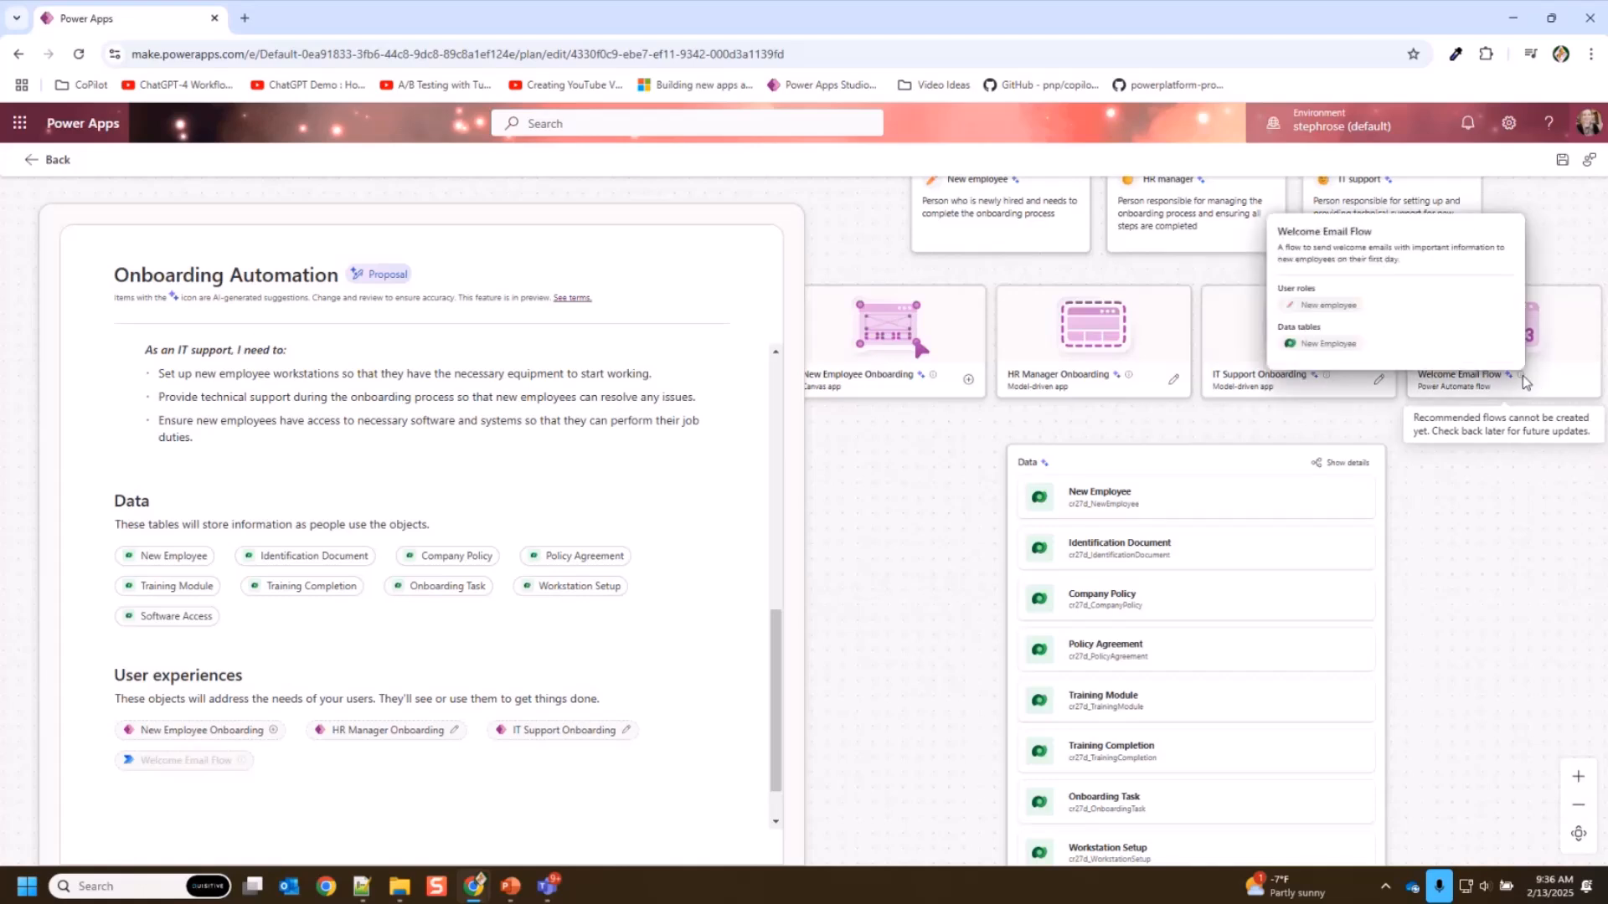
key(alt+Tab)
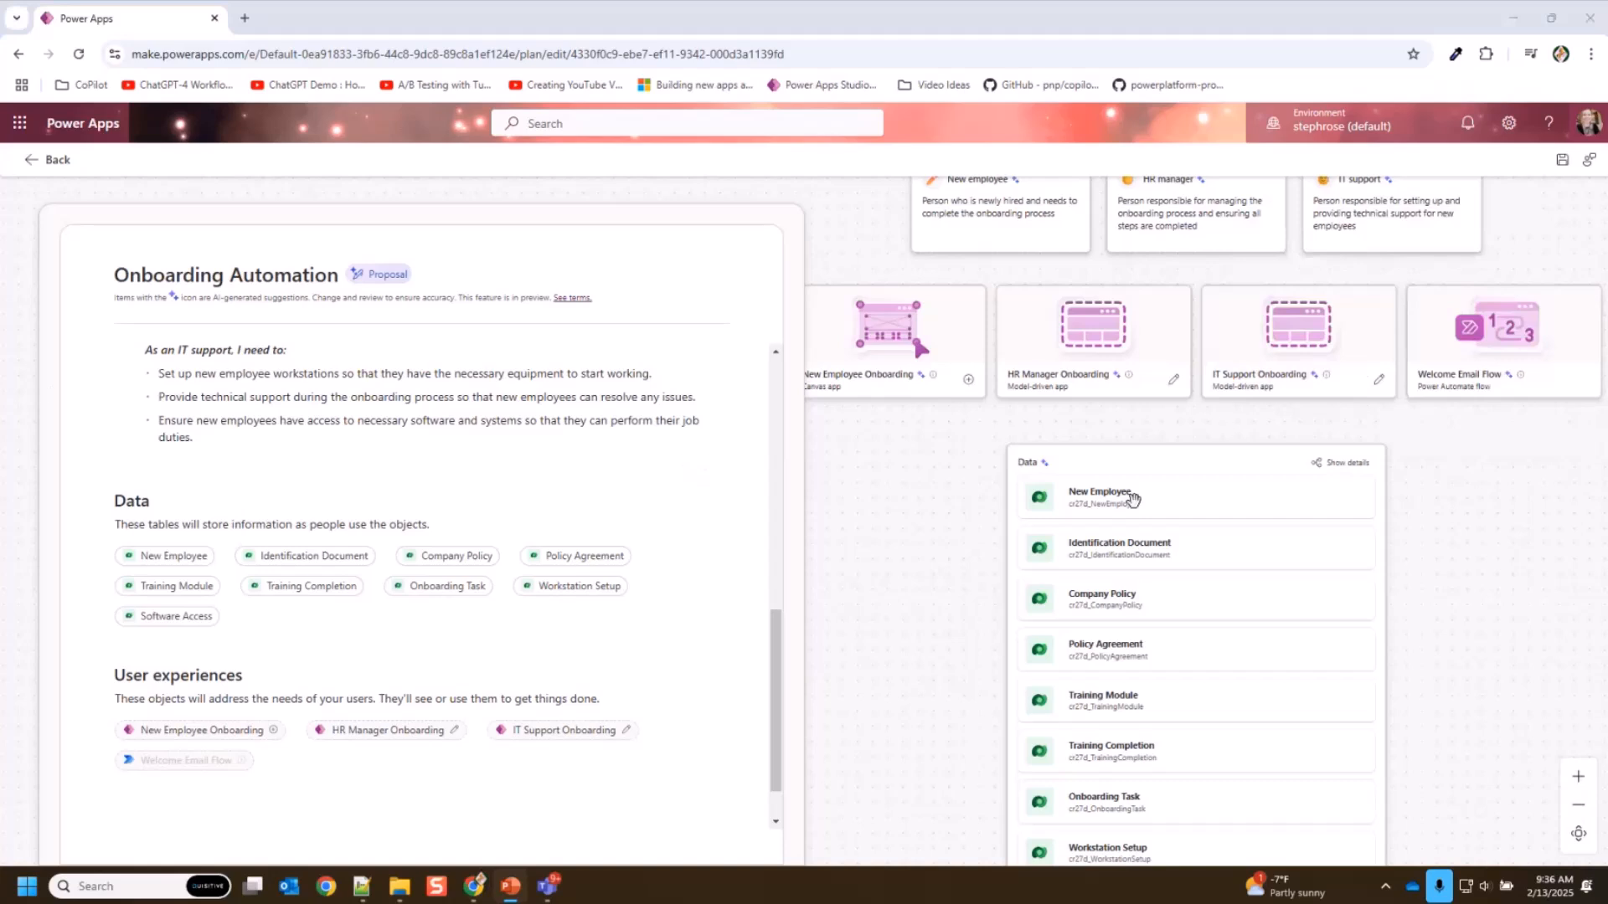
- Open Power Automate in a new browser tab at flow.microsoft.com
click(245, 17)
text(flow.microsoft.com)
key(Return)
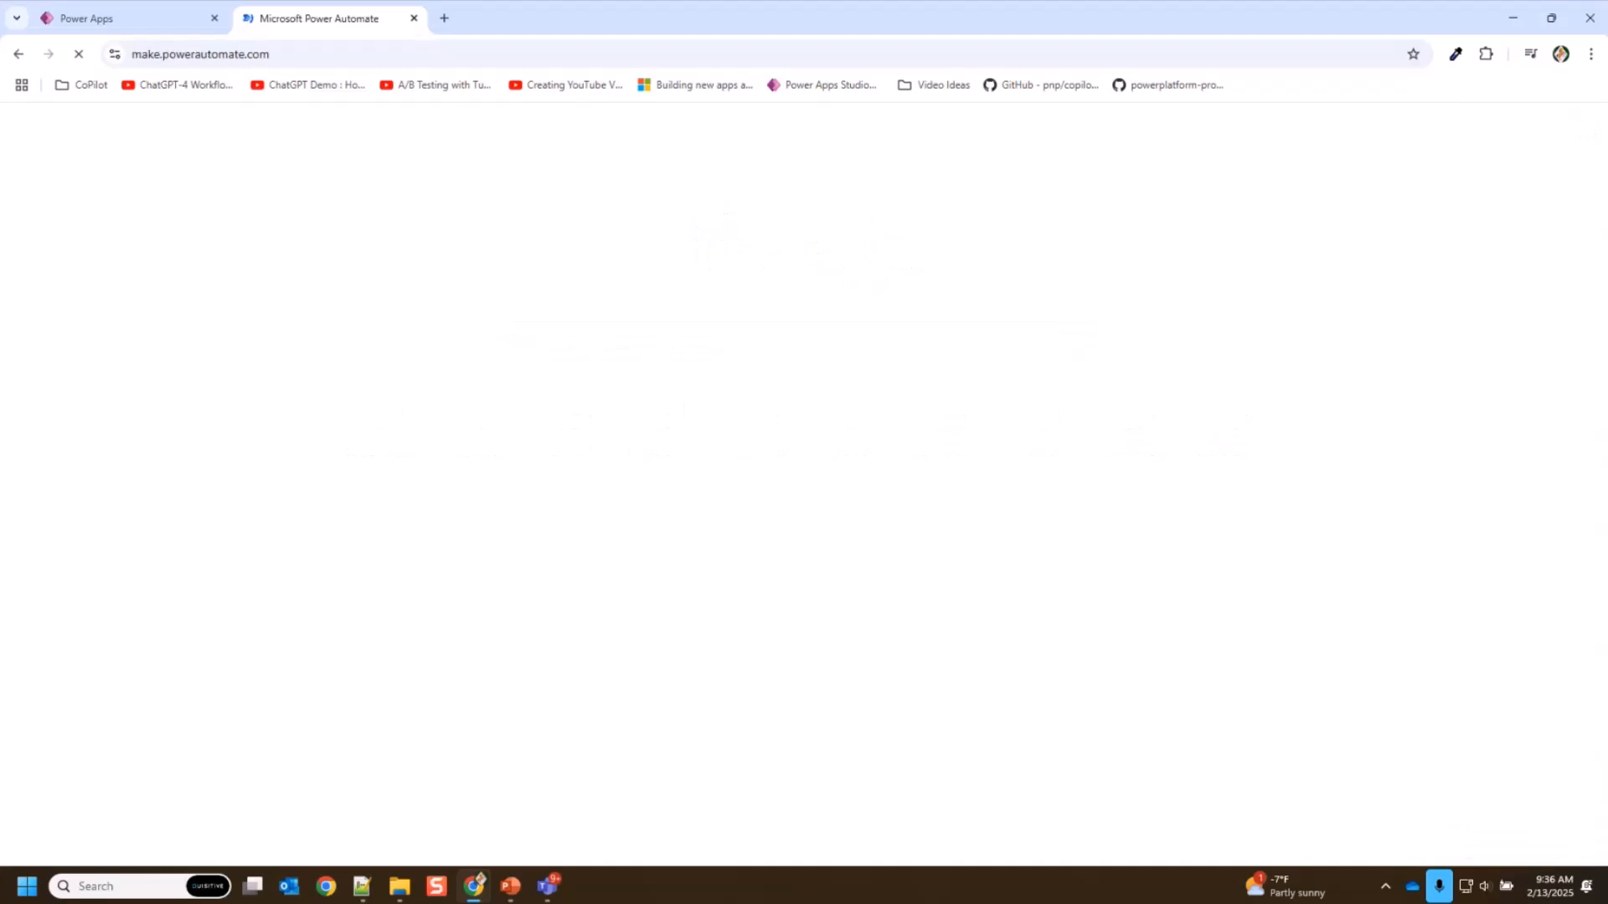
- Generate a Copilot flow suggestion for emailing an employee newly added to Dataverse and the IT dept, with needed software looked up by employee name
key(alt+Tab)
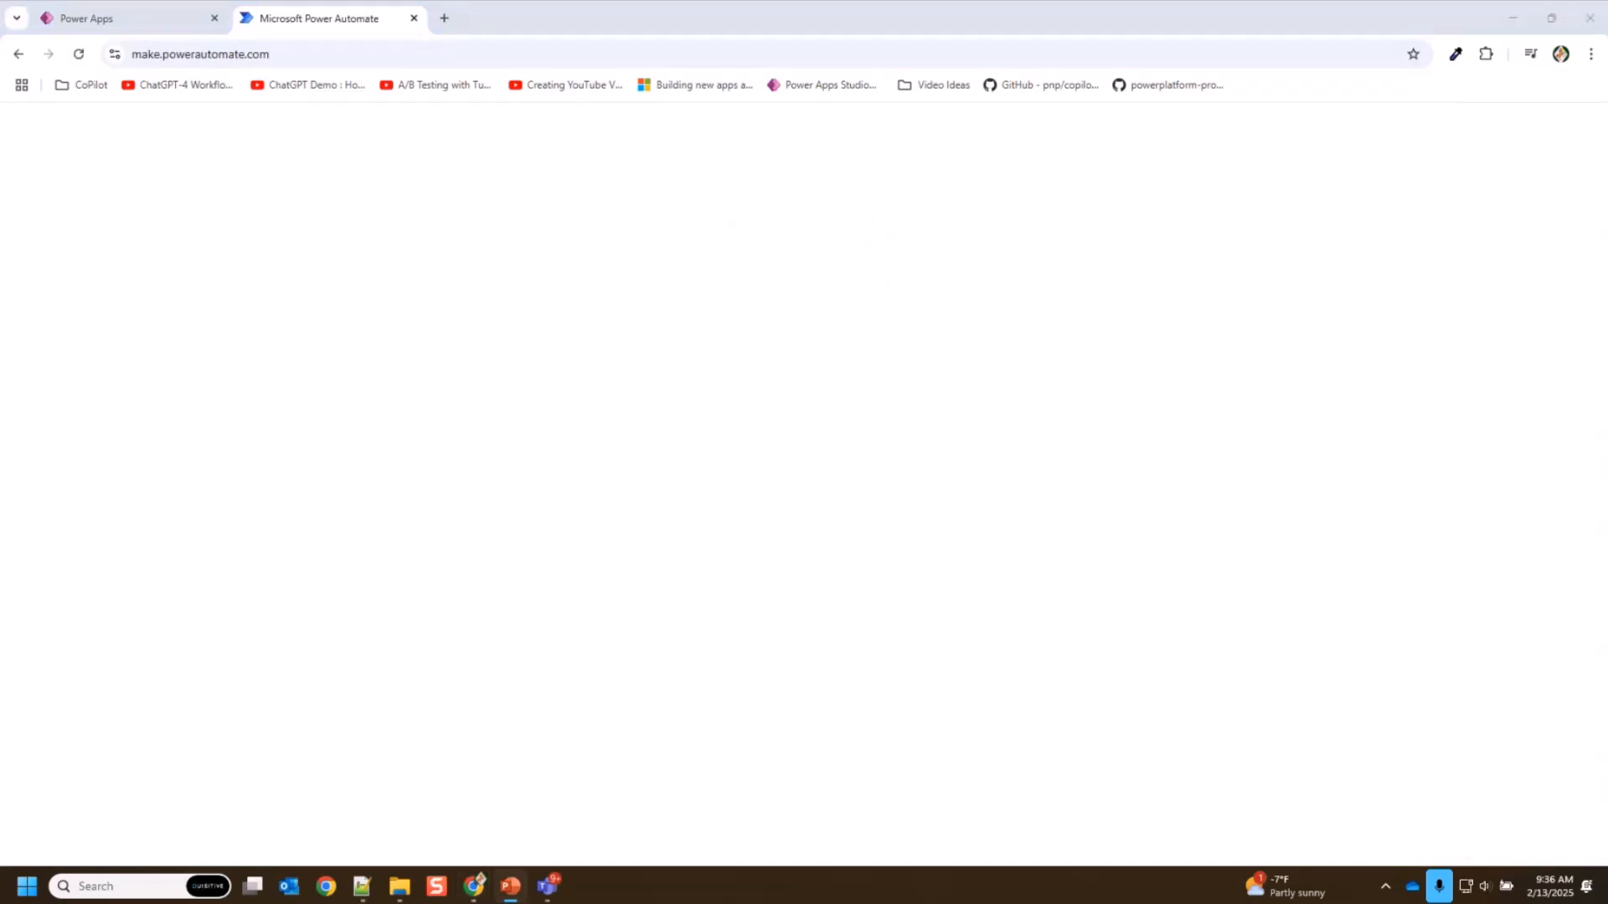
key(alt+Tab)
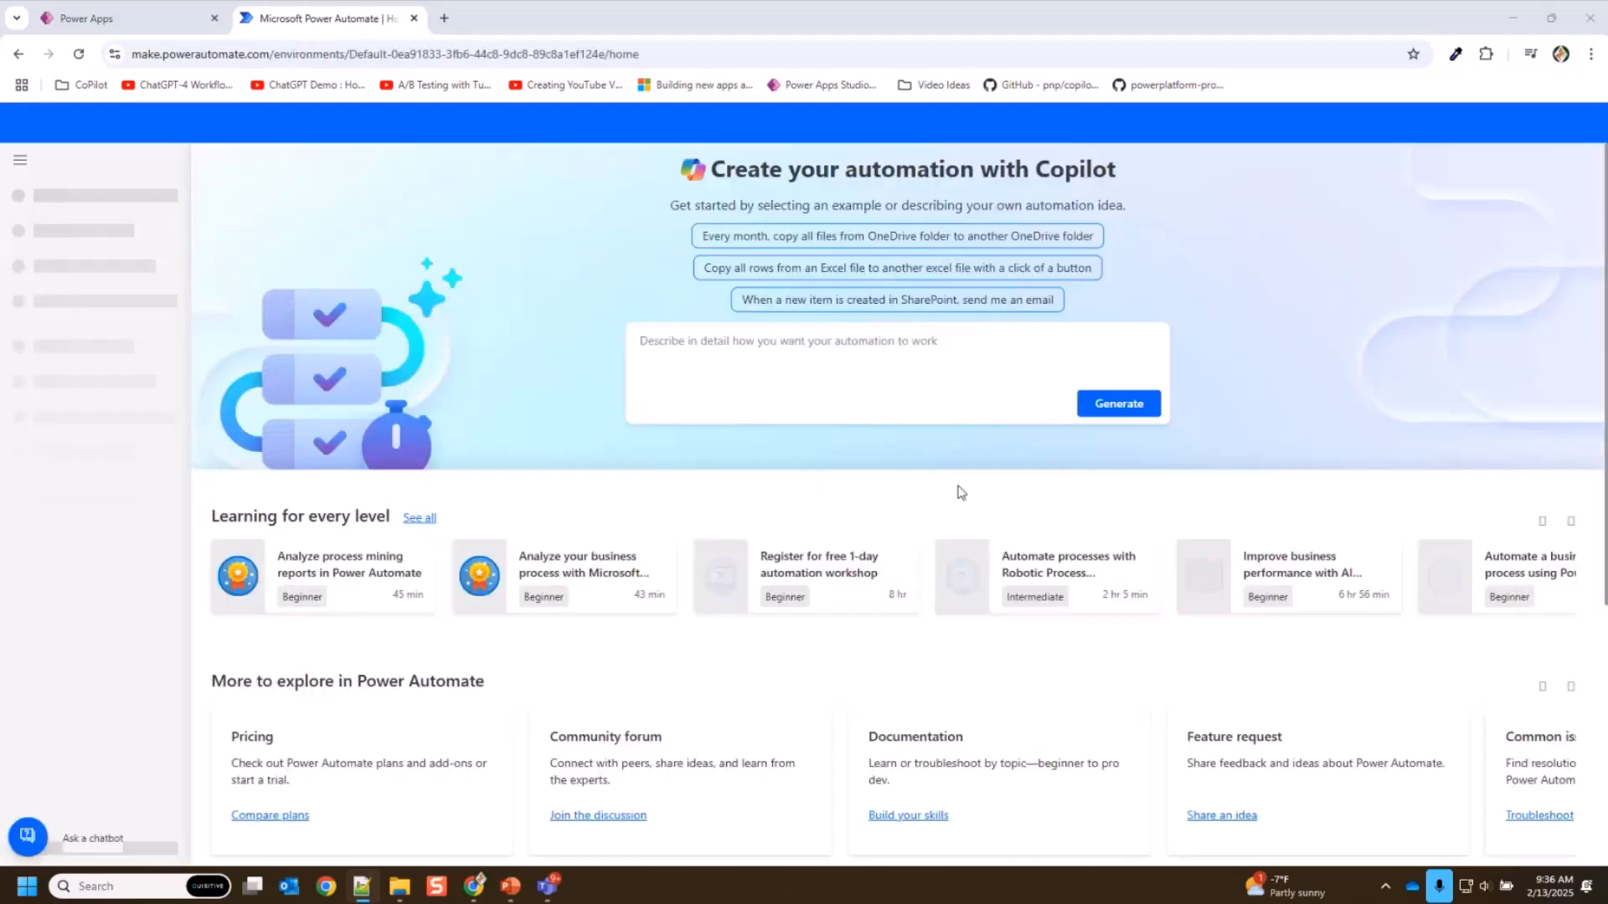
click(799, 383)
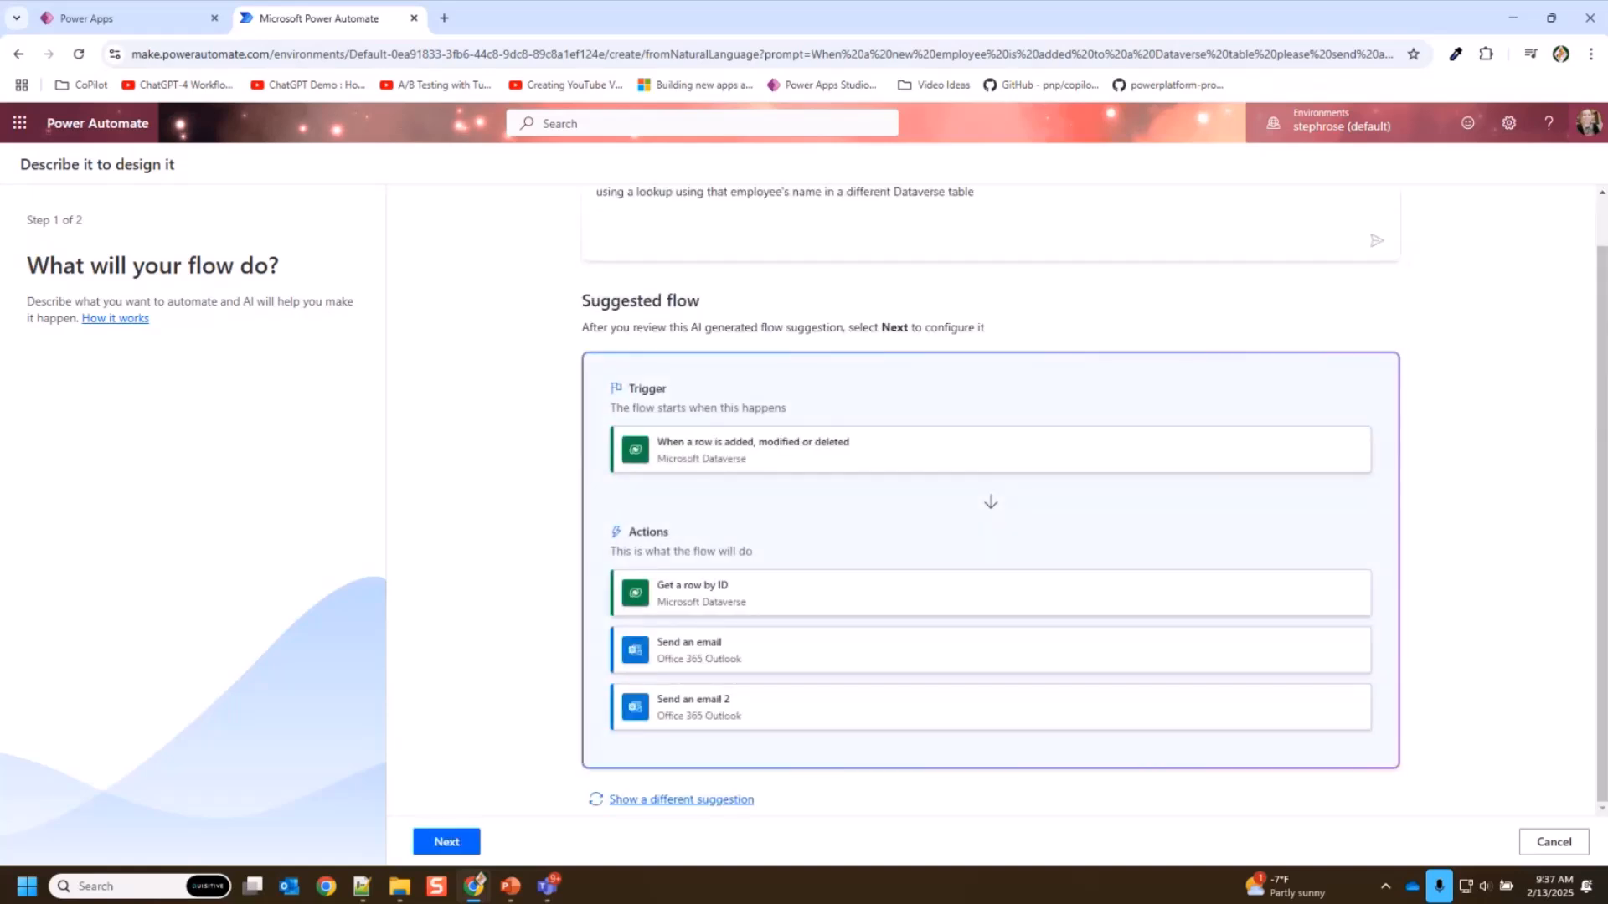
- Replace the flow description with "Create a Power Automate flow that triggers when a new employee is added to a Dataverse table…" and submit it
key(alt+Tab)
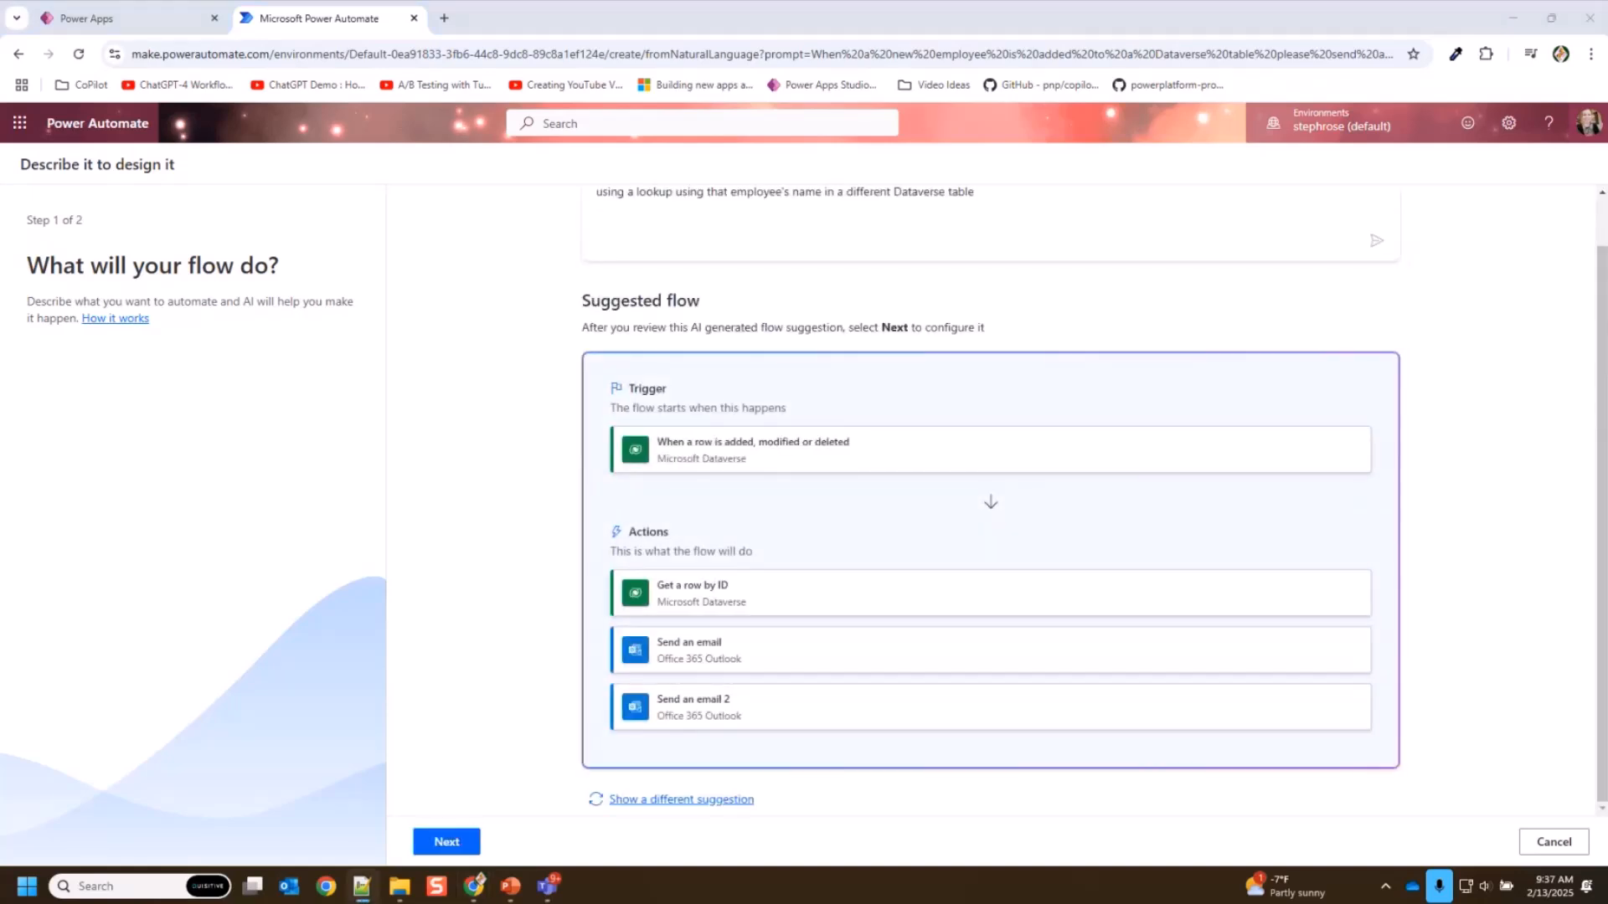
drag(1109, 394, 1098, 438)
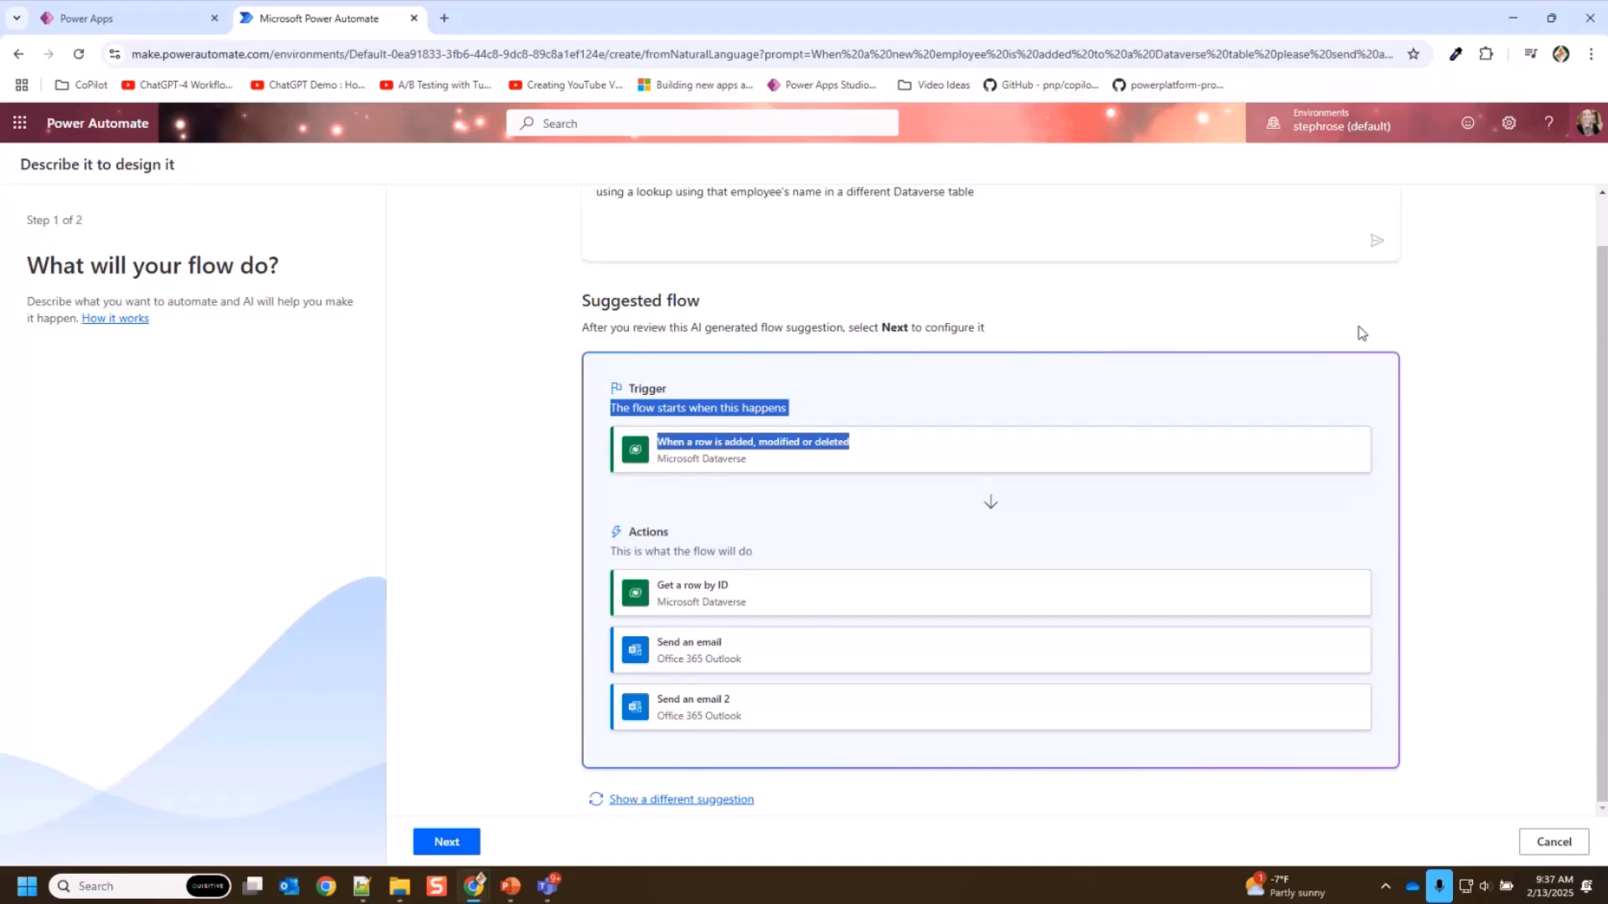
click(1467, 327)
scroll(1465, 326, up, 1)
triple_click(969, 231)
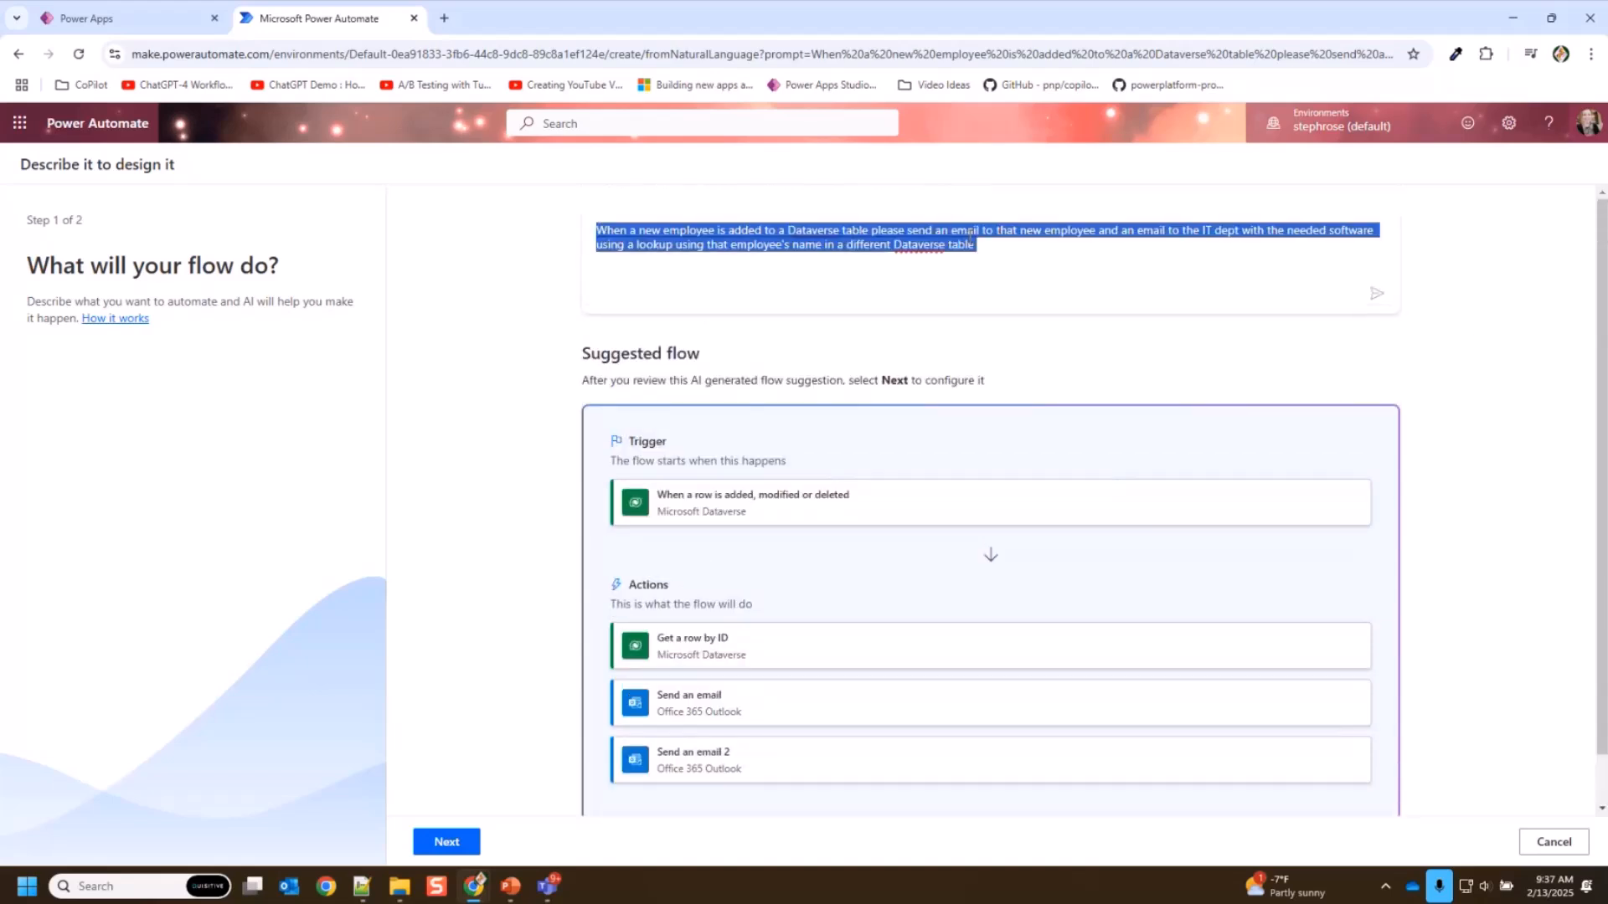
text(Create a Power Automate flow that triggers when a new employee is added to a Dataverse table. The flow should send a welcome email to the new employee and a separate email to the IT department. The IT email should include the necessary software retrieved via a lookup using the employee's name in another Dataverse table)
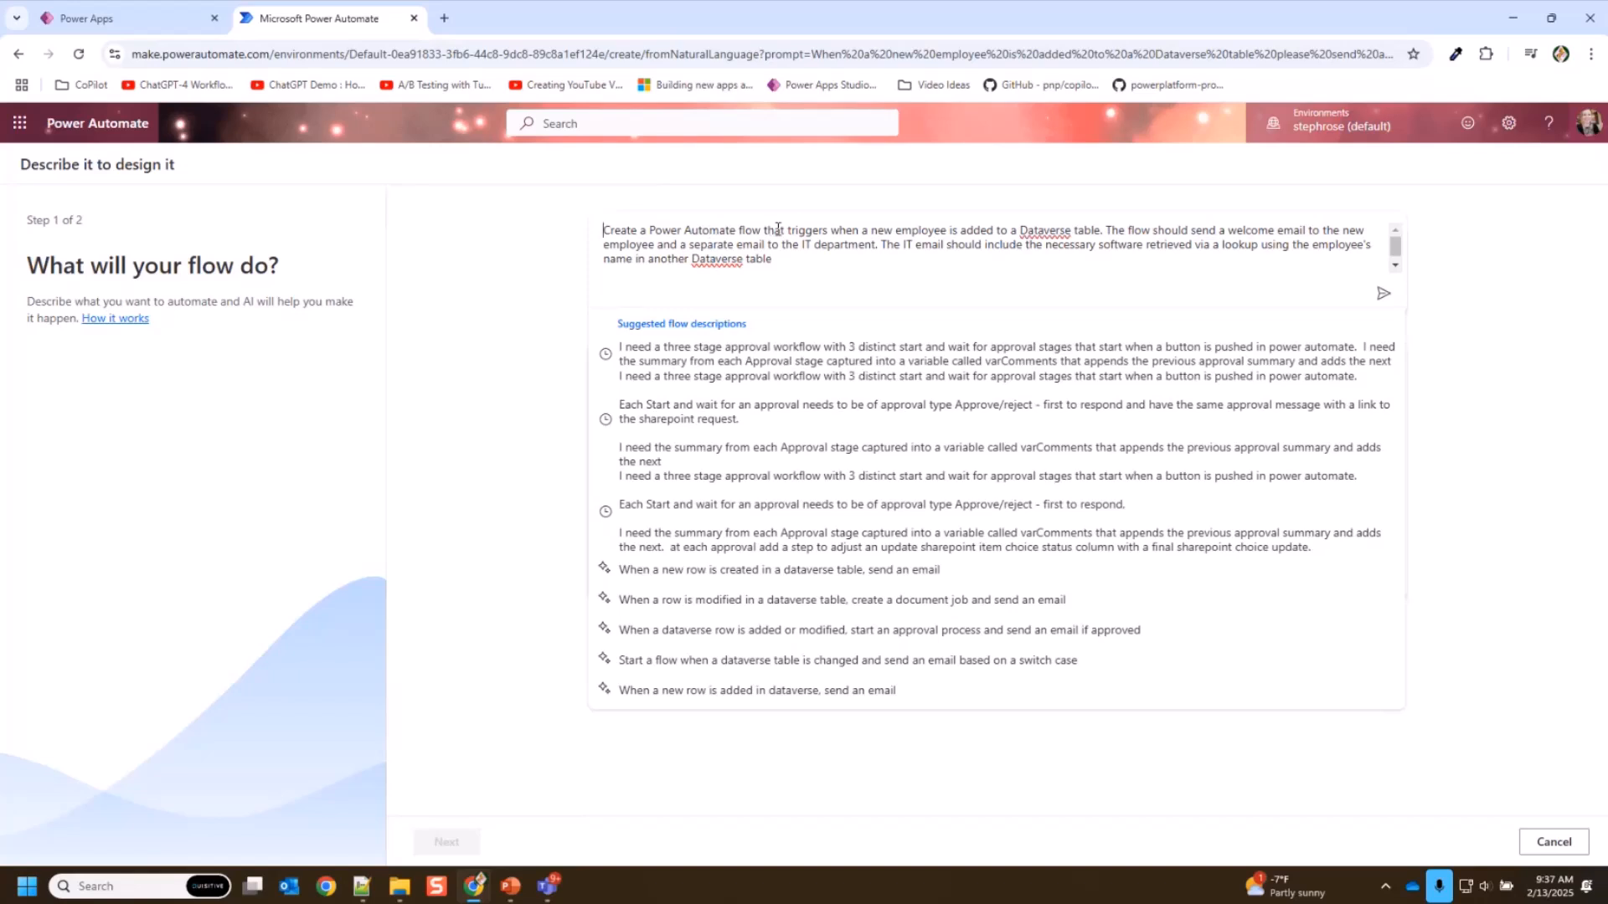
click(1389, 296)
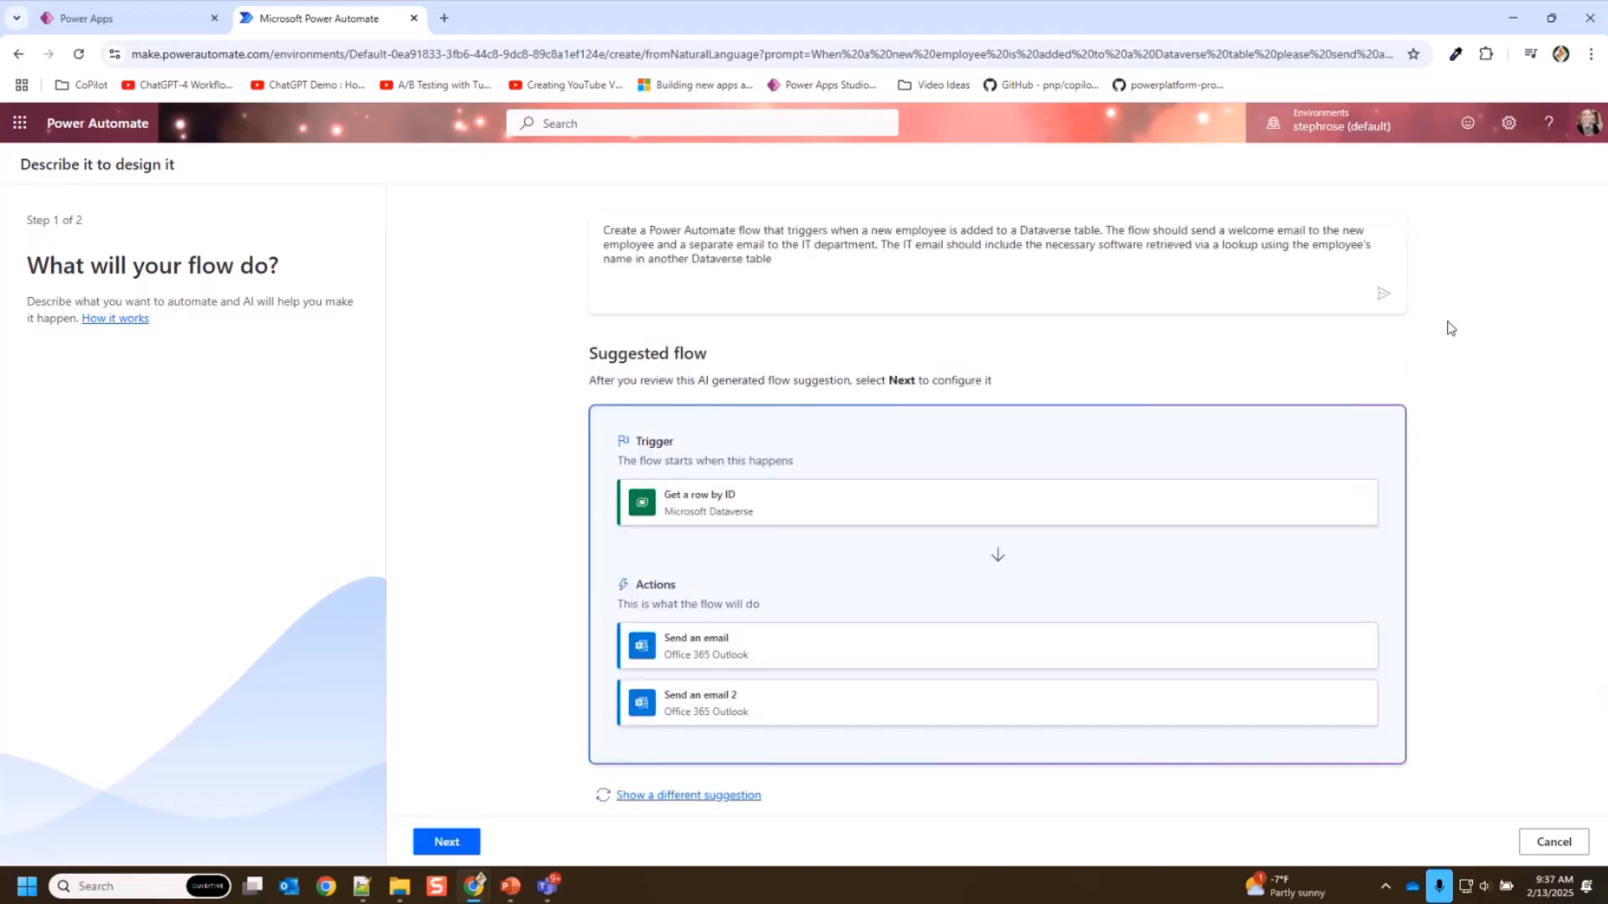
- Remove the words "Power Automate" from the flow description and generate the suggestion again
double_click(674, 229)
drag(674, 230, 712, 230)
key(BackSpace)
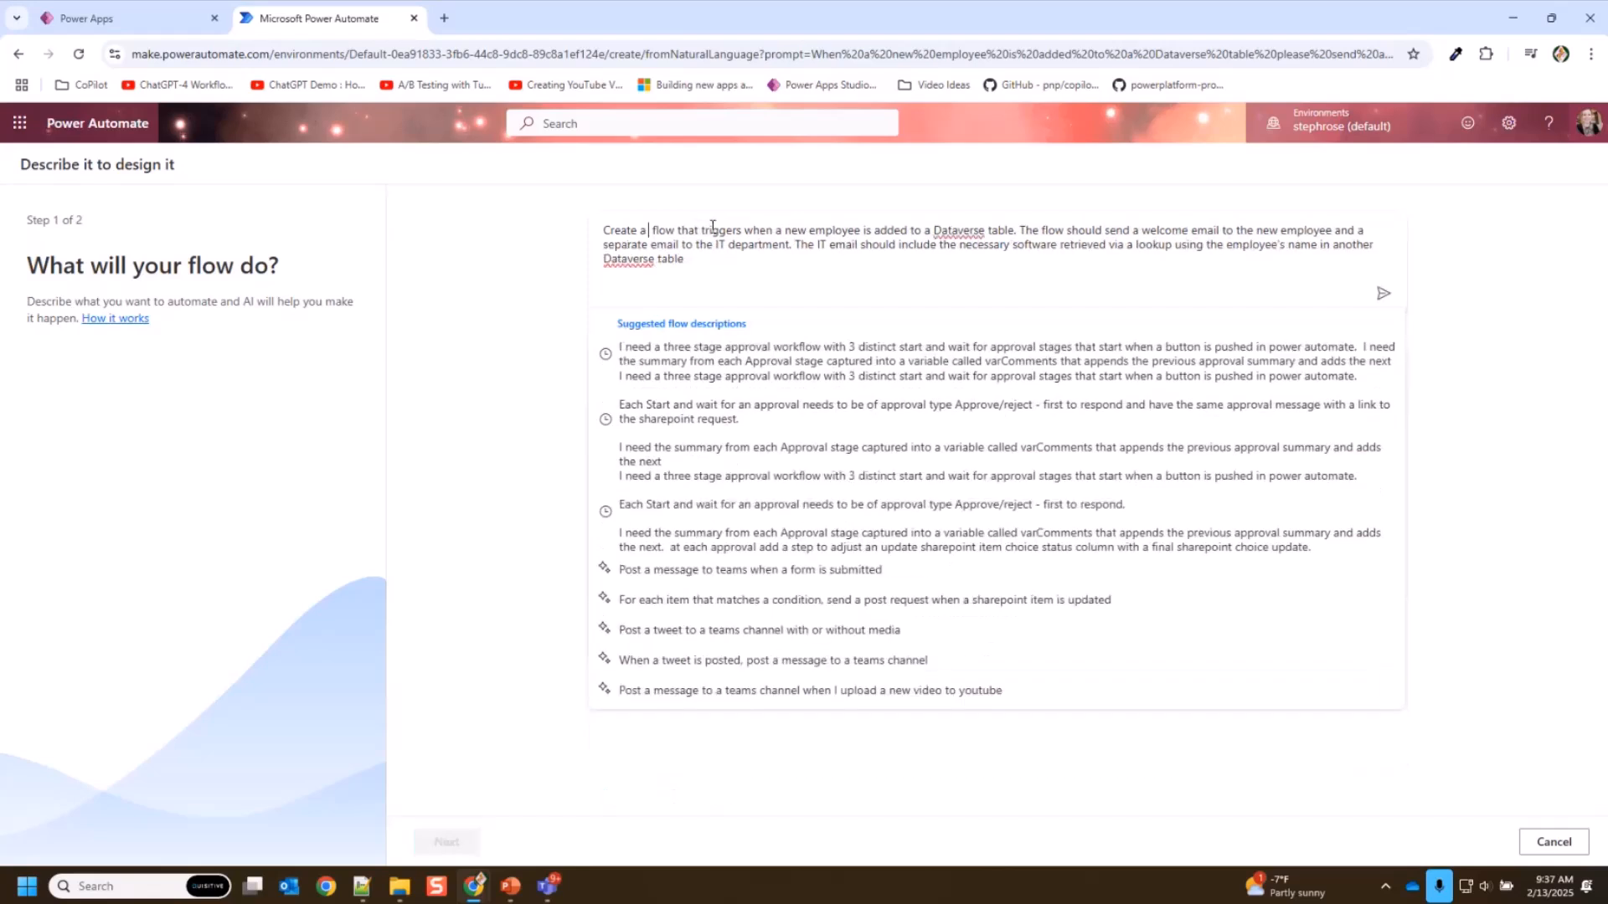
key(Return)
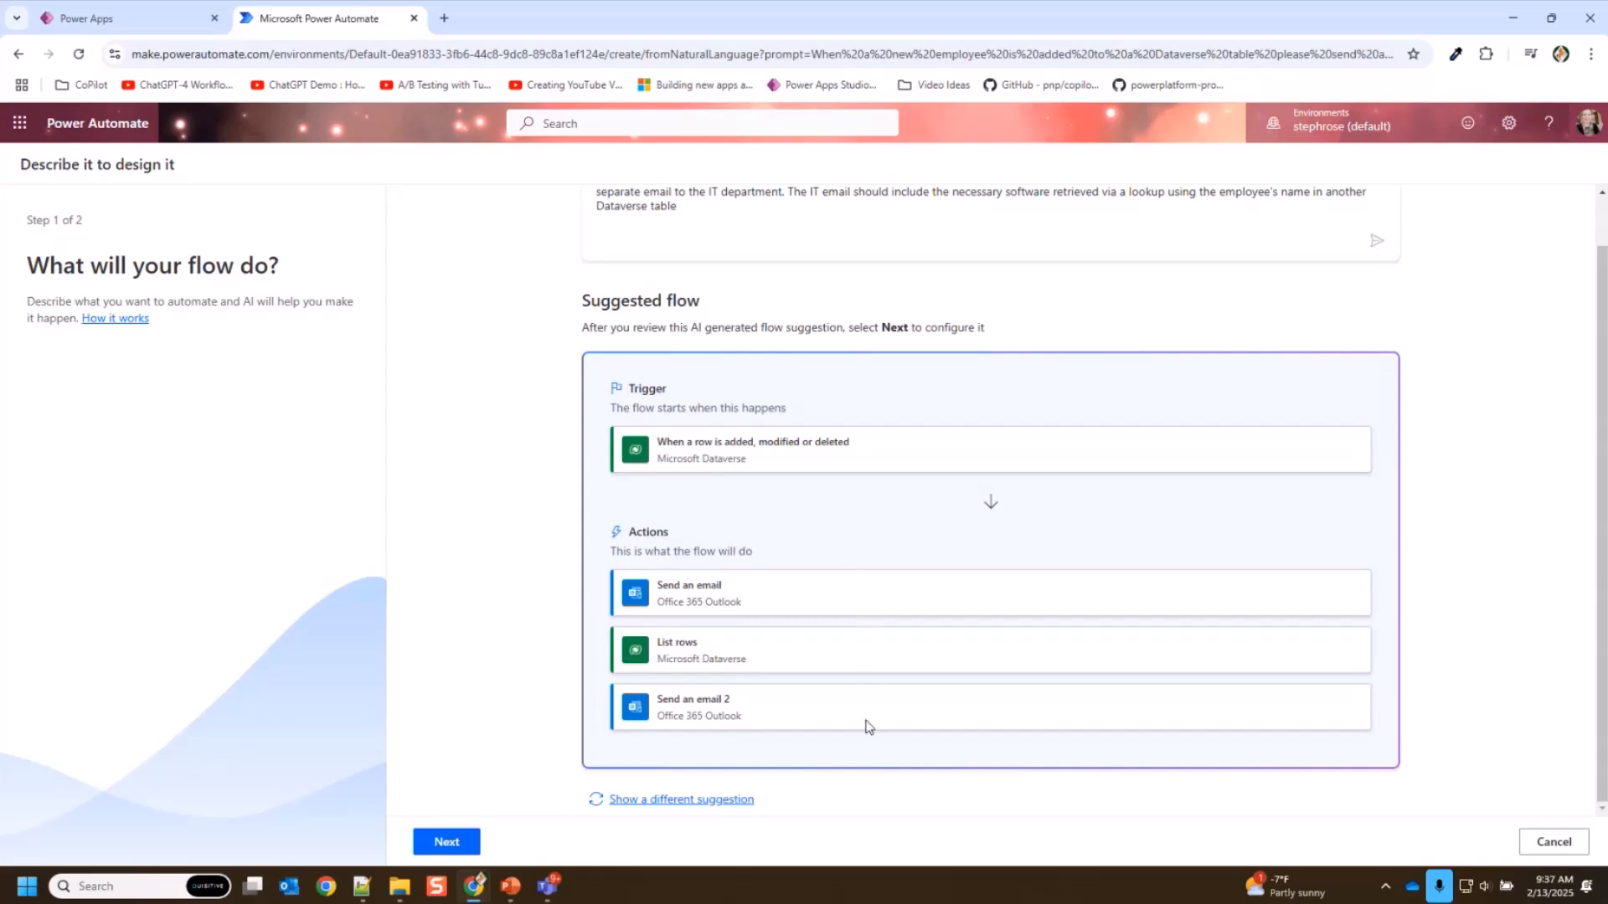
- Request a different flow suggestion and compare it with the previous one
click(662, 798)
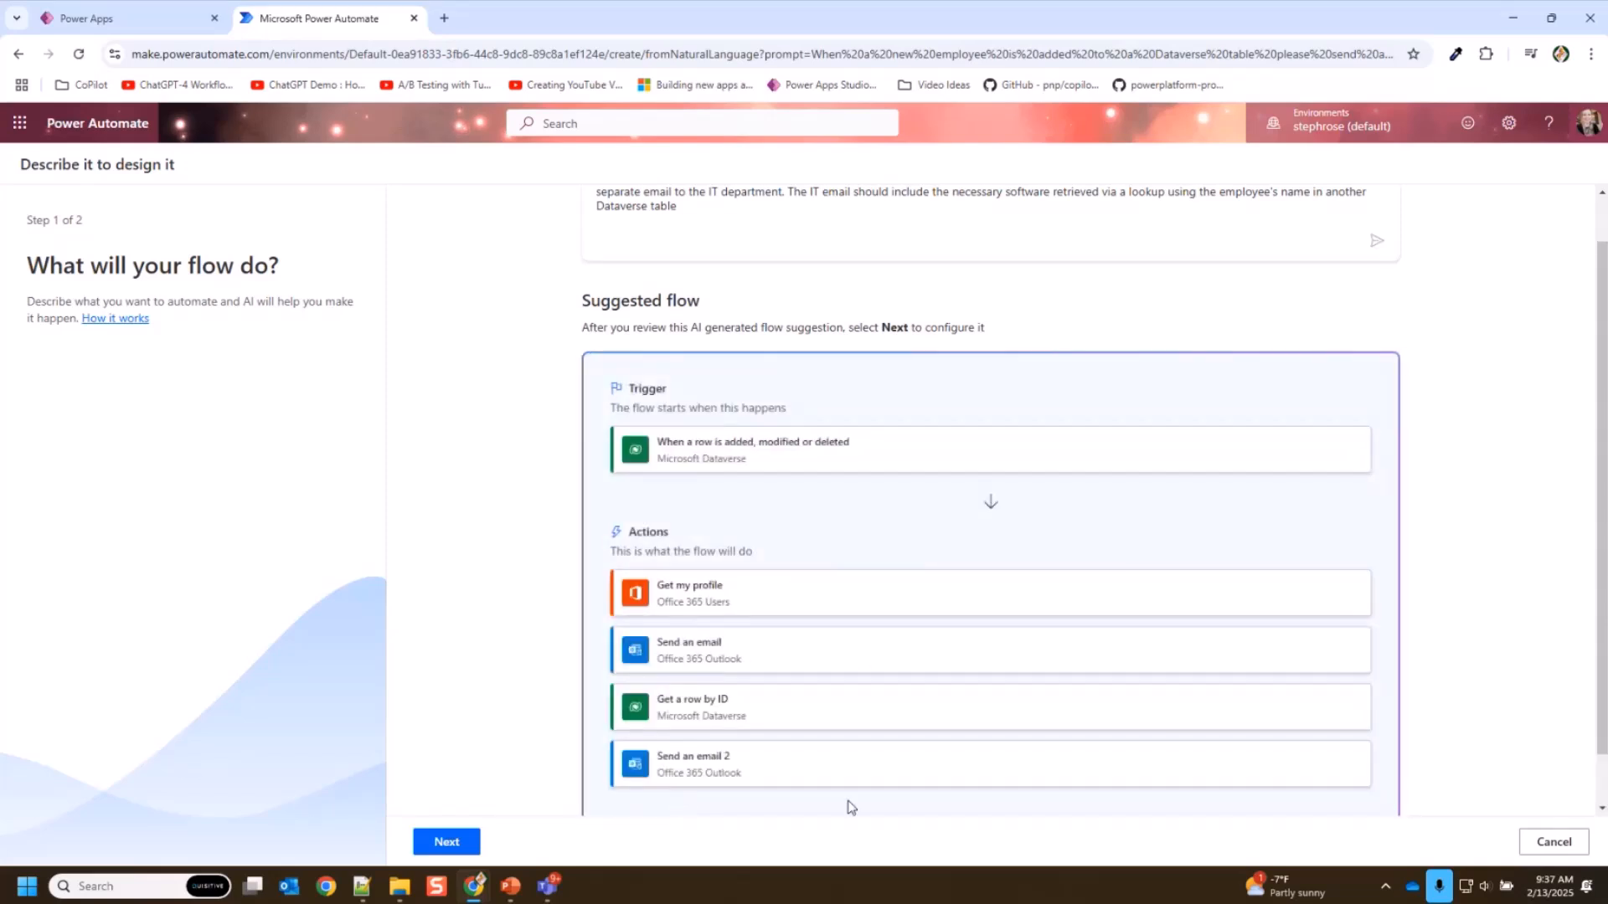
scroll(550, 757, down, 1)
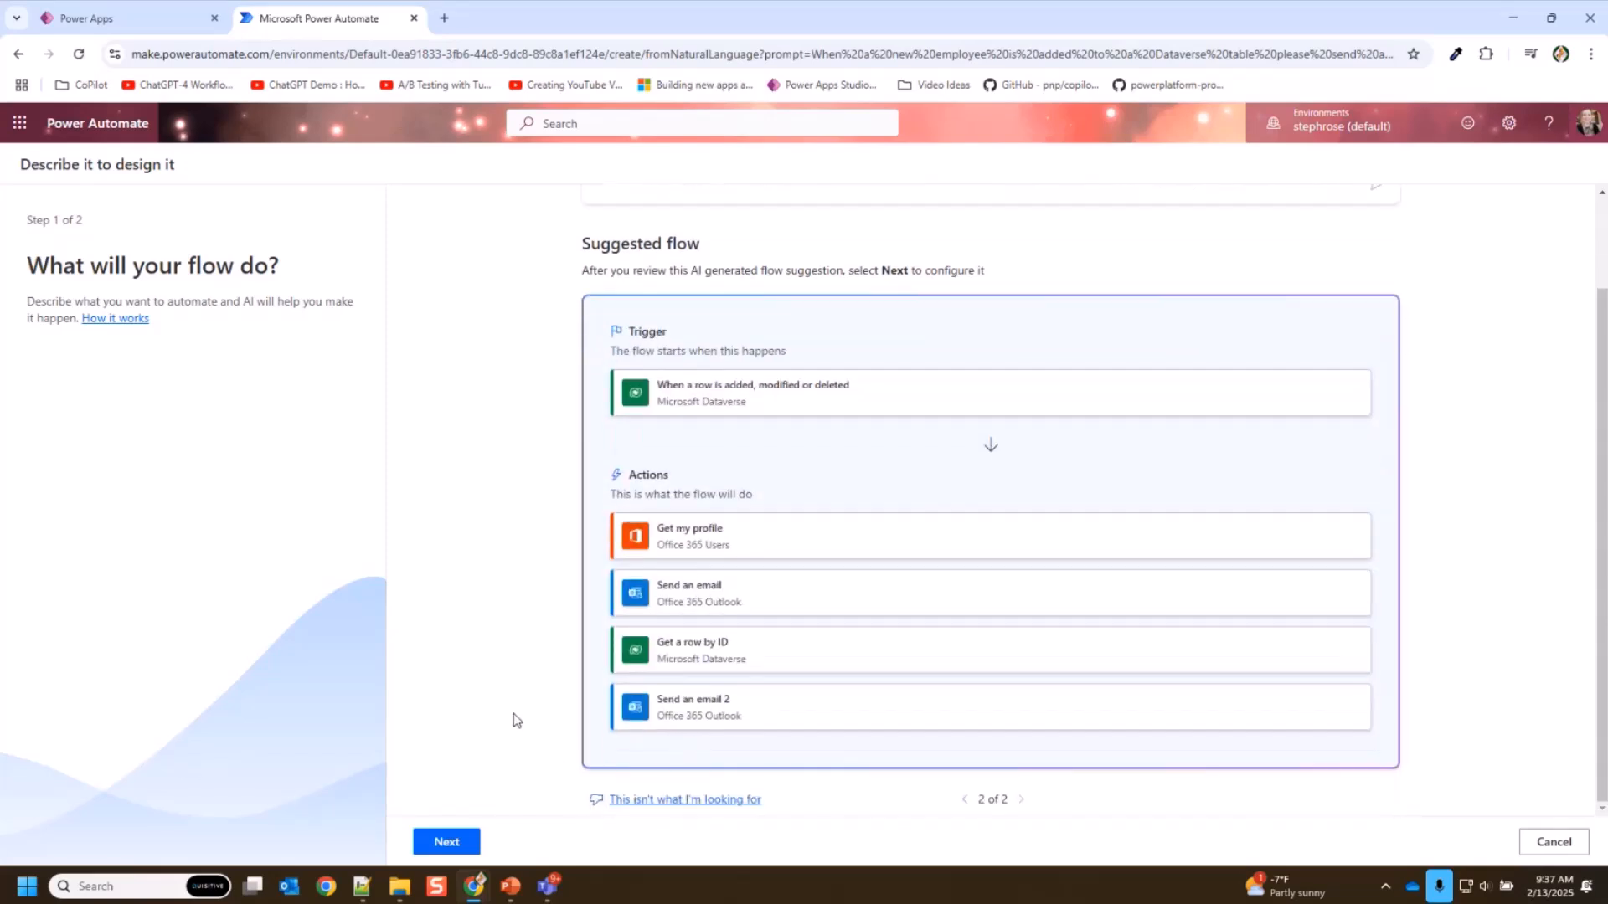
click(967, 801)
click(1021, 801)
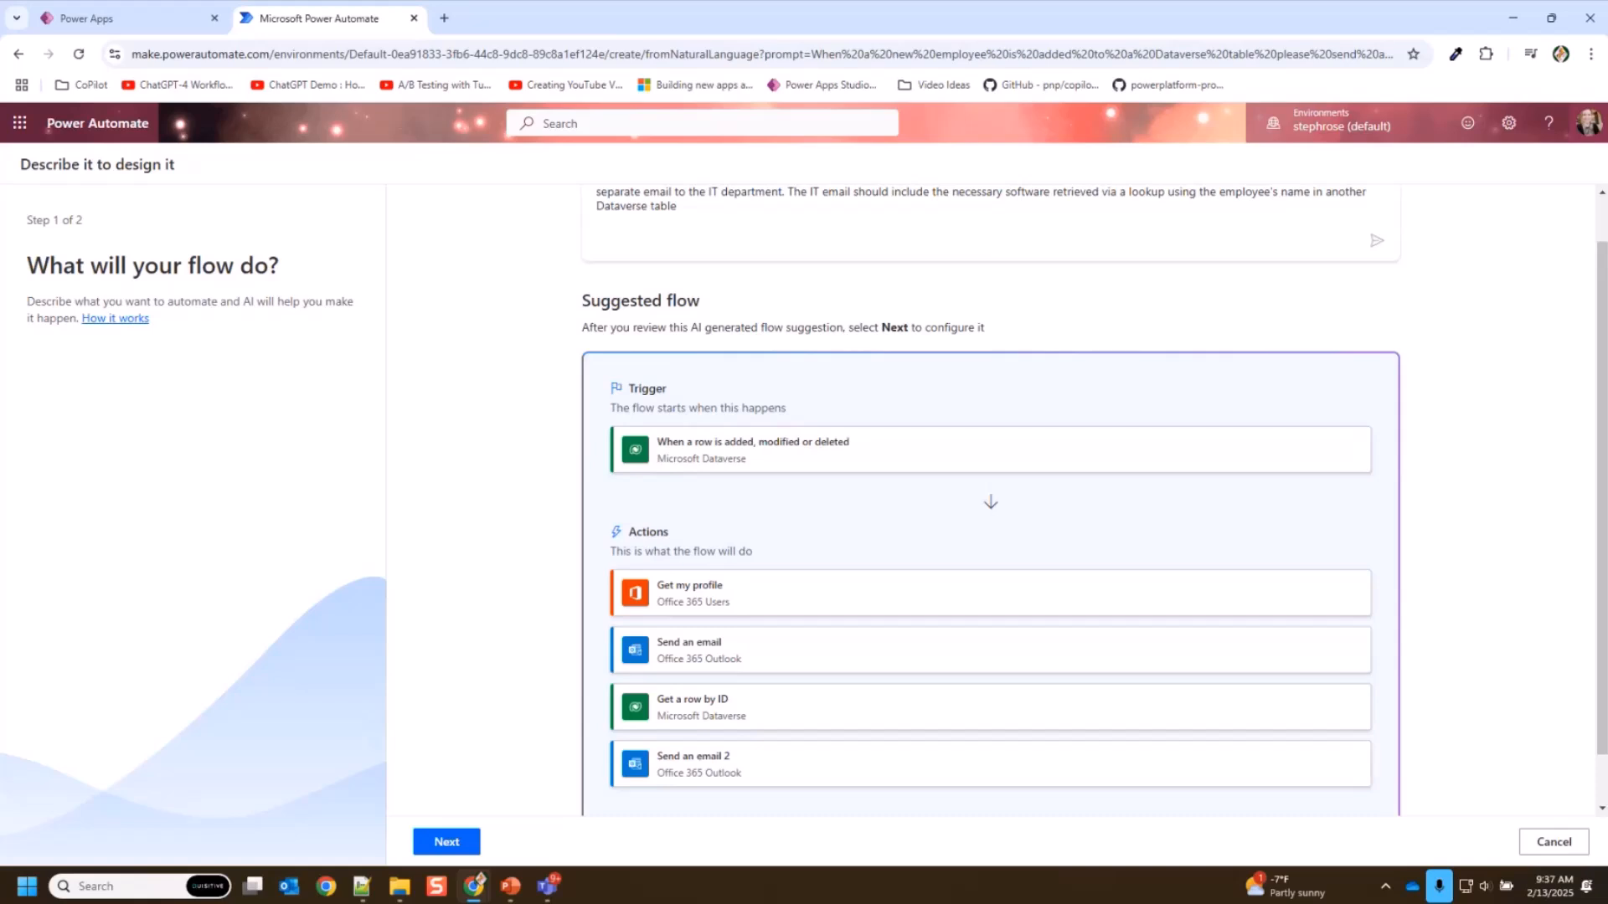
- Regenerate the suggestion from the wording "When a new employee is added to a Dataverse table please send an email to that new employee…"
key(alt+Tab)
scroll(1167, 312, up, 1)
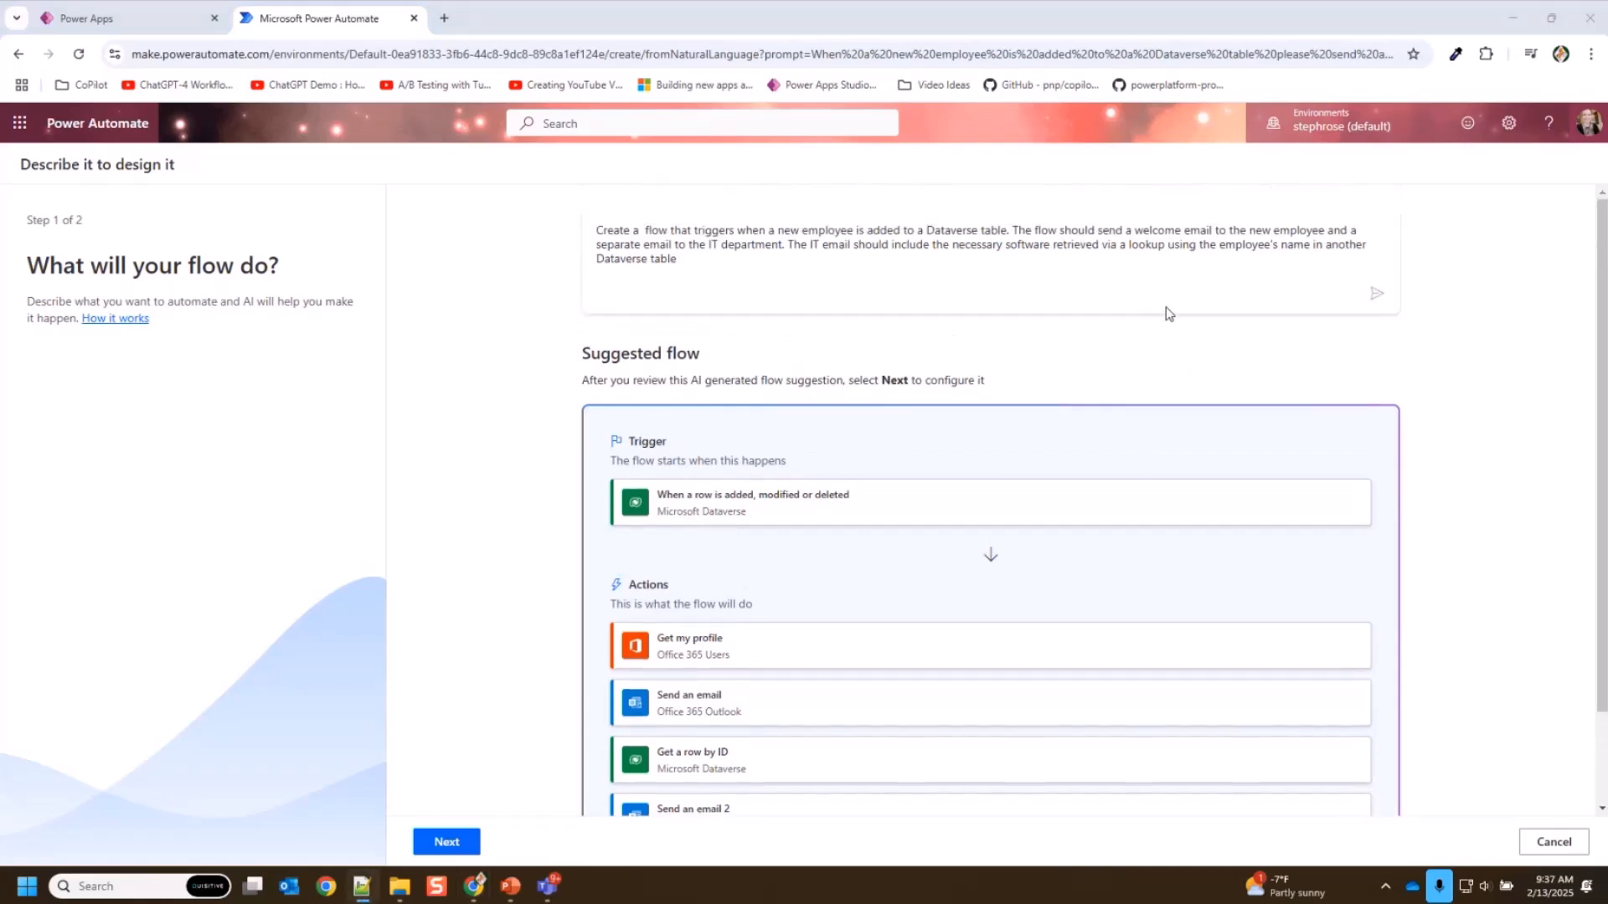
click(1059, 240)
double_click(1059, 243)
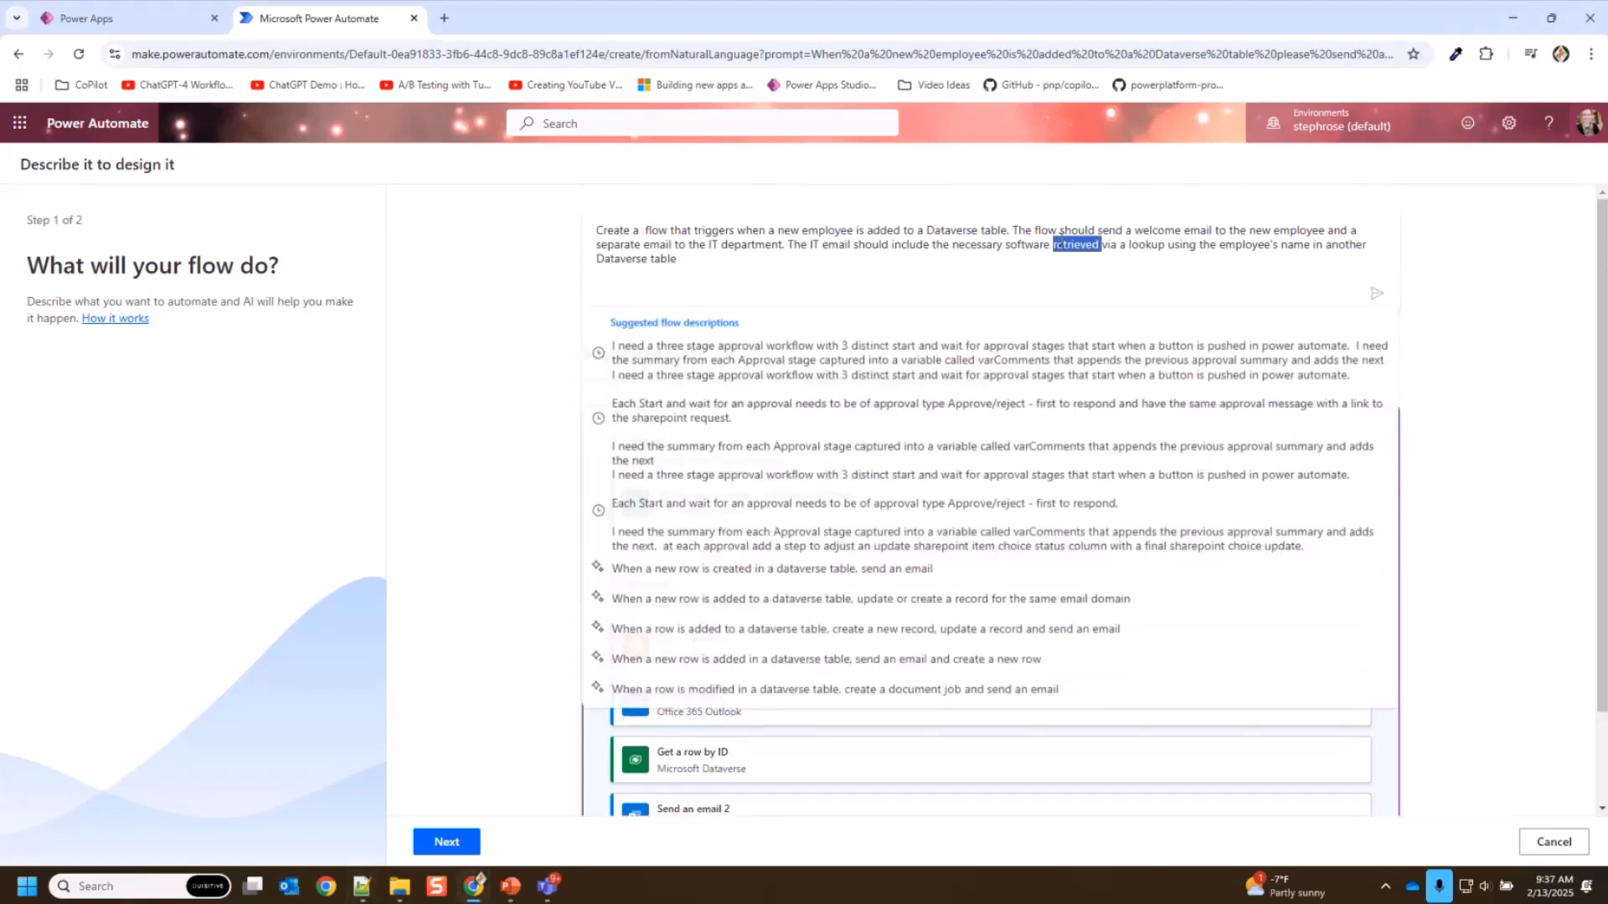
key(ctrl+a)
text(When a new employee is added to a Dataverse table please send an email to that new employee and an email to the IT dept with the needed software using a lookup using that employee's name in a different Dataverse table)
key(Return)
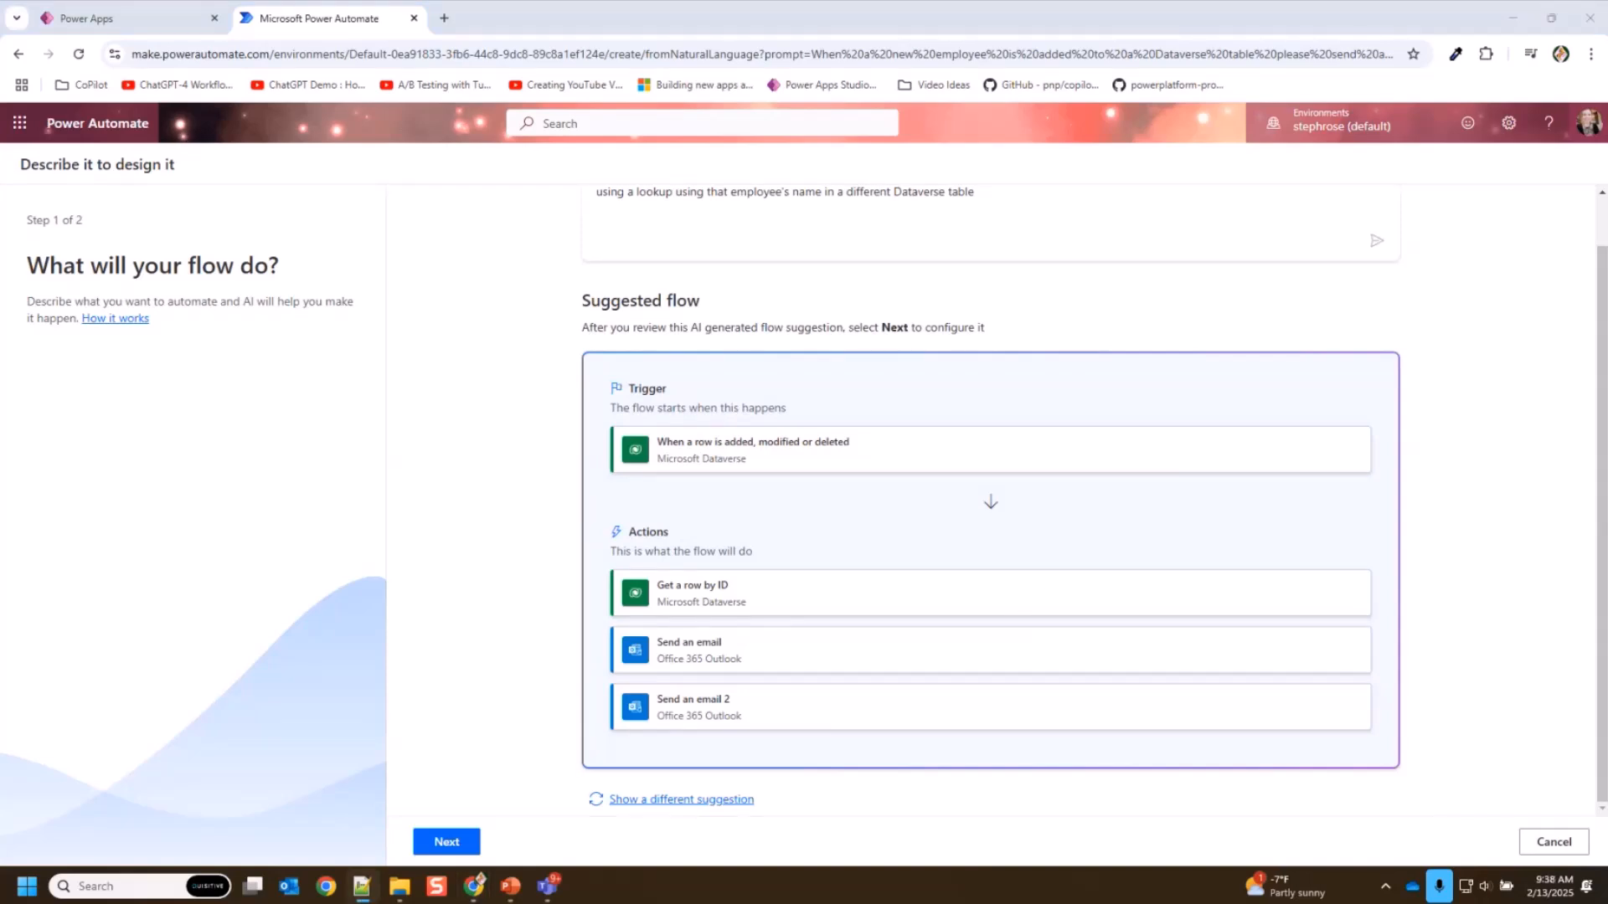
- Describe a flow triggered by a new Dataverse employee, sending a welcome email and an IT email with looked-up software, and create the suggested flow
scroll(1235, 289, up, 1)
triple_click(1145, 265)
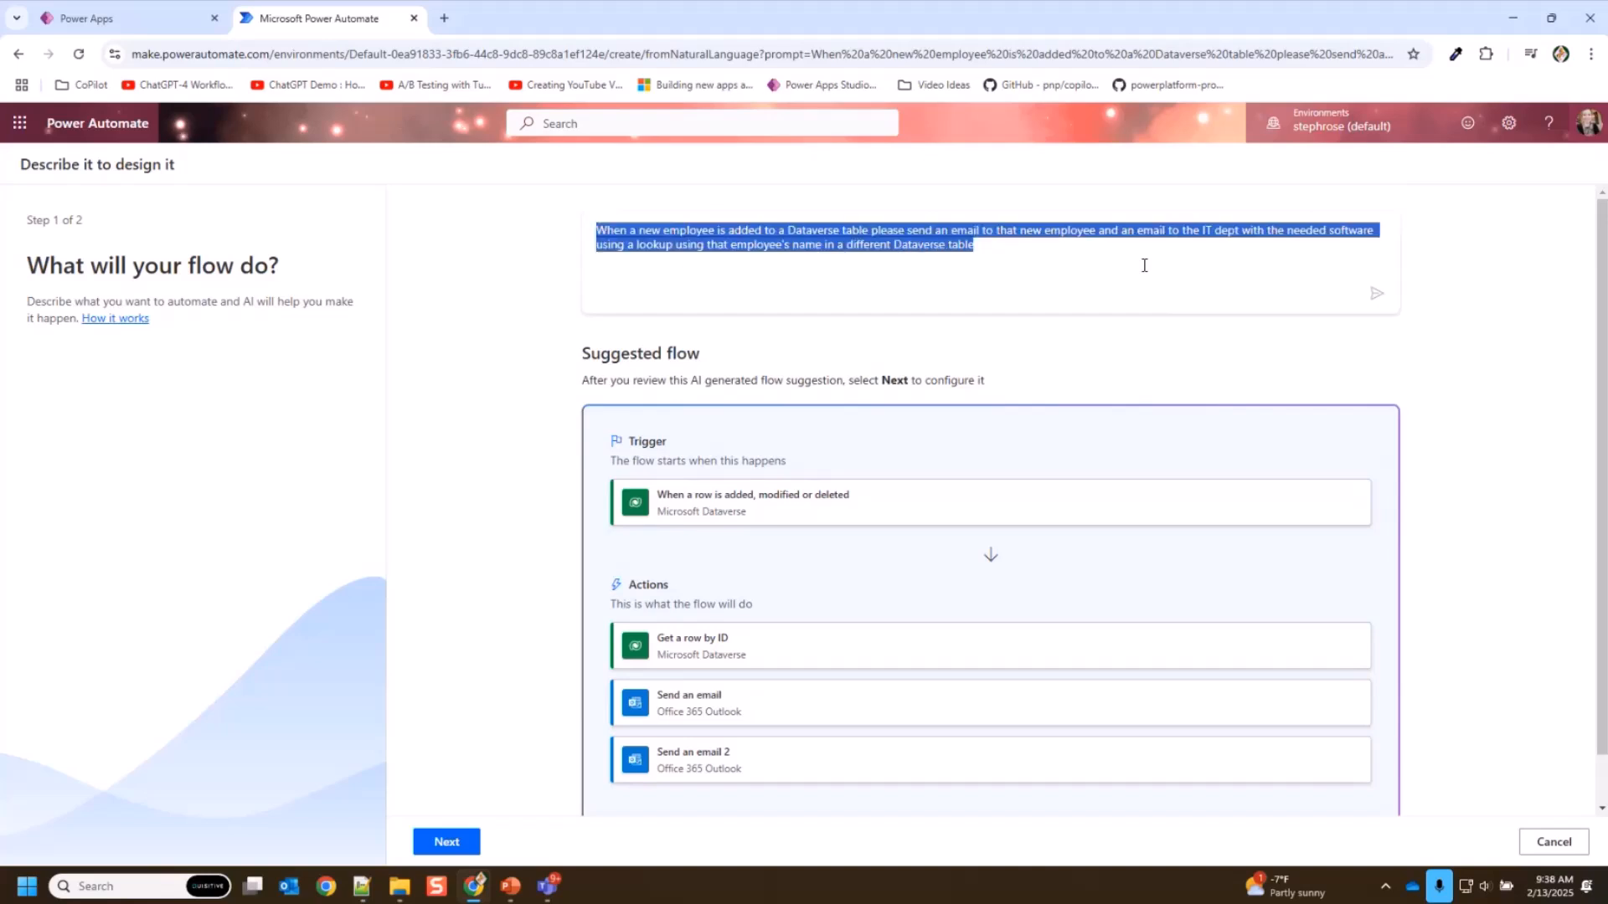
text(Create a flow that triggers when a new employee is added to a Dataverse table. The flow should send a welcome email to the new employee and a separate email to the IT department. The IT email should include the necessary software retrieved via a lookup using the employee's name in another Dataverse table)
key(Return)
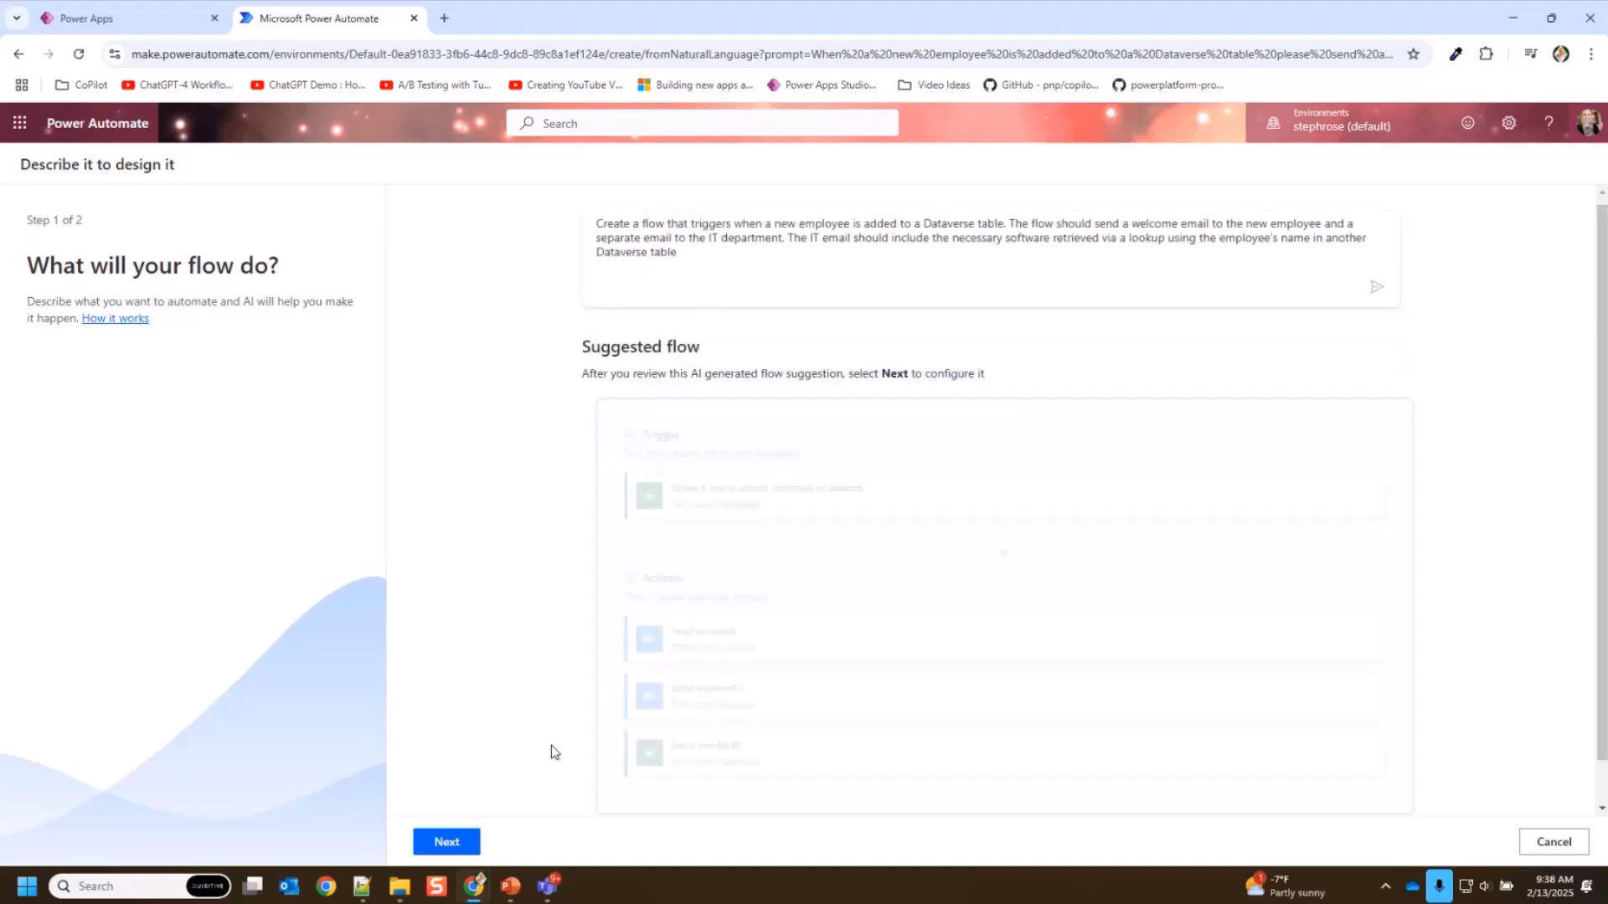
click(458, 842)
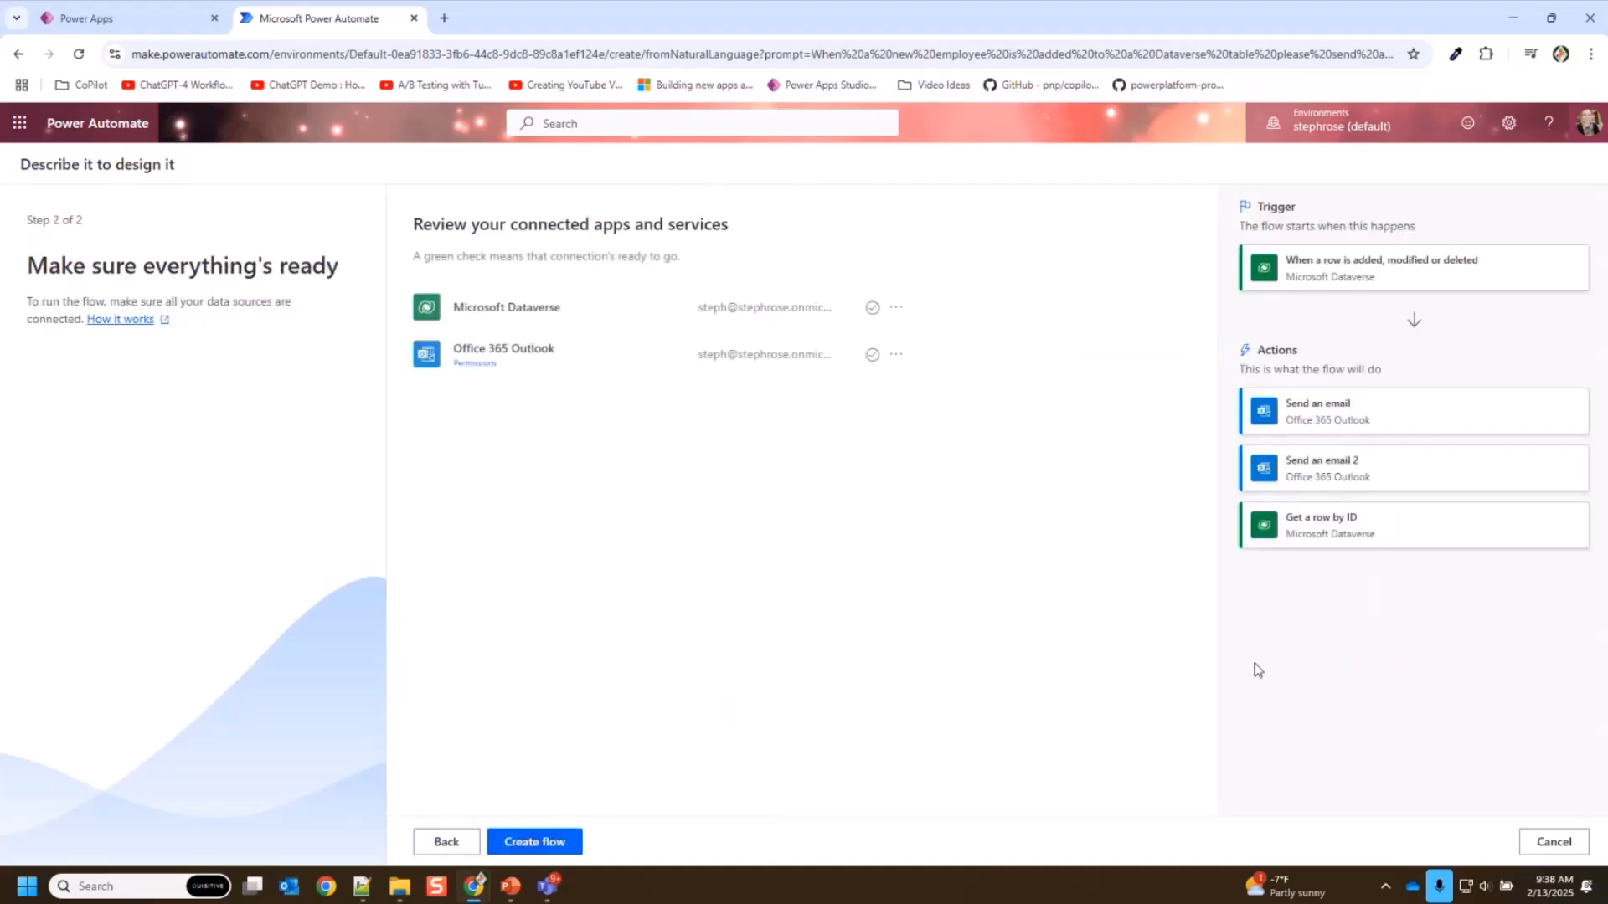
click(543, 847)
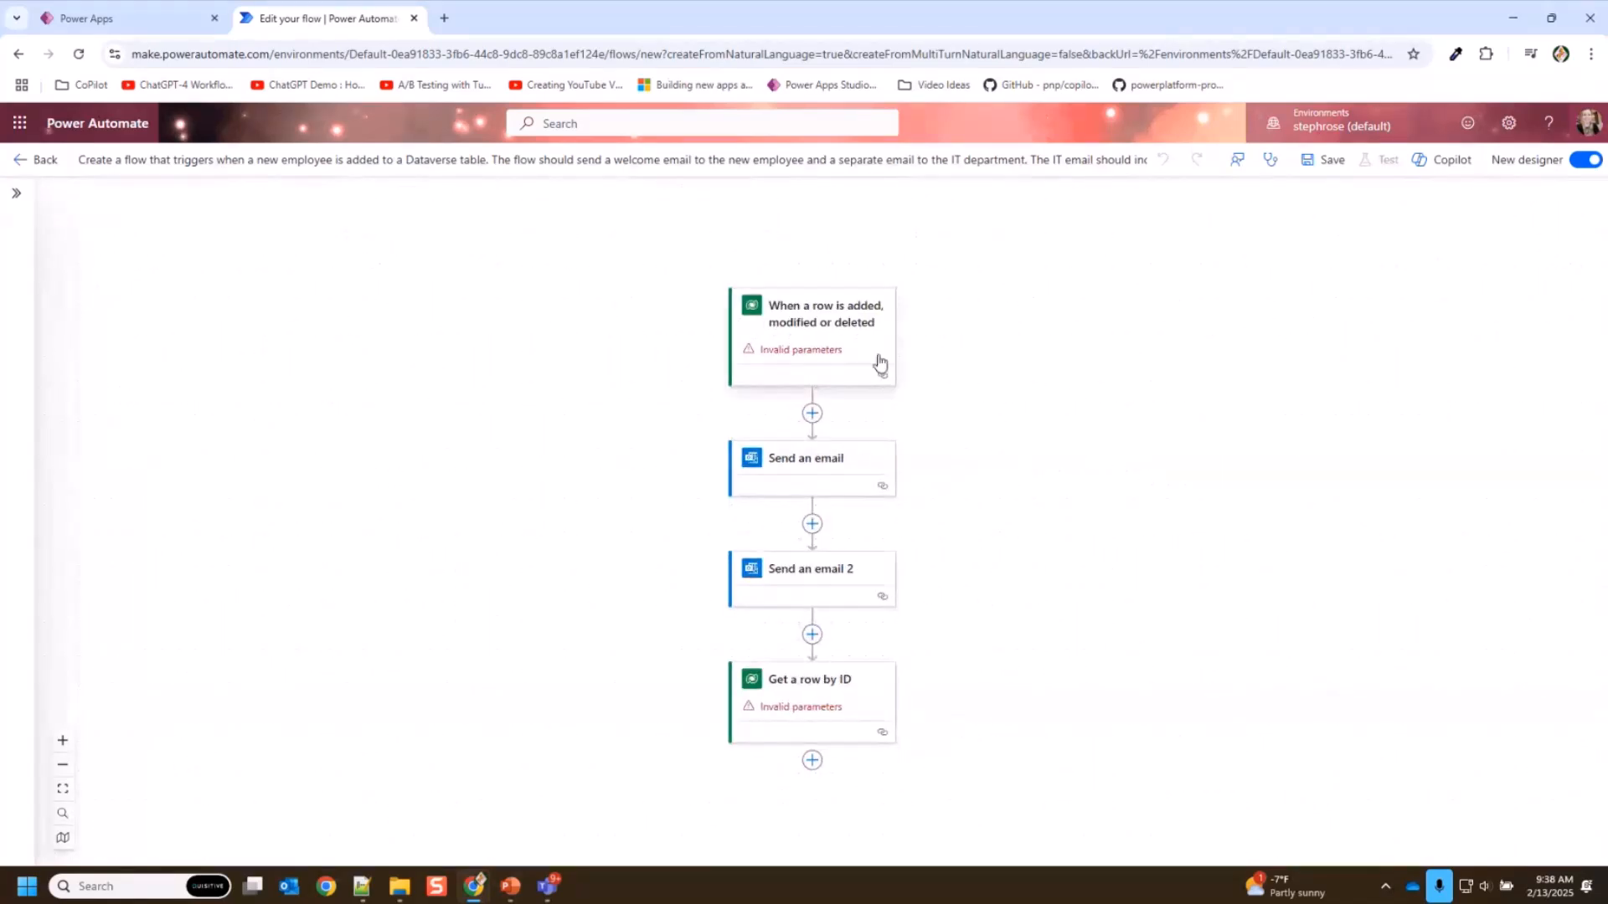
- Set the row trigger's change type to Added and its table to New Employees
click(858, 341)
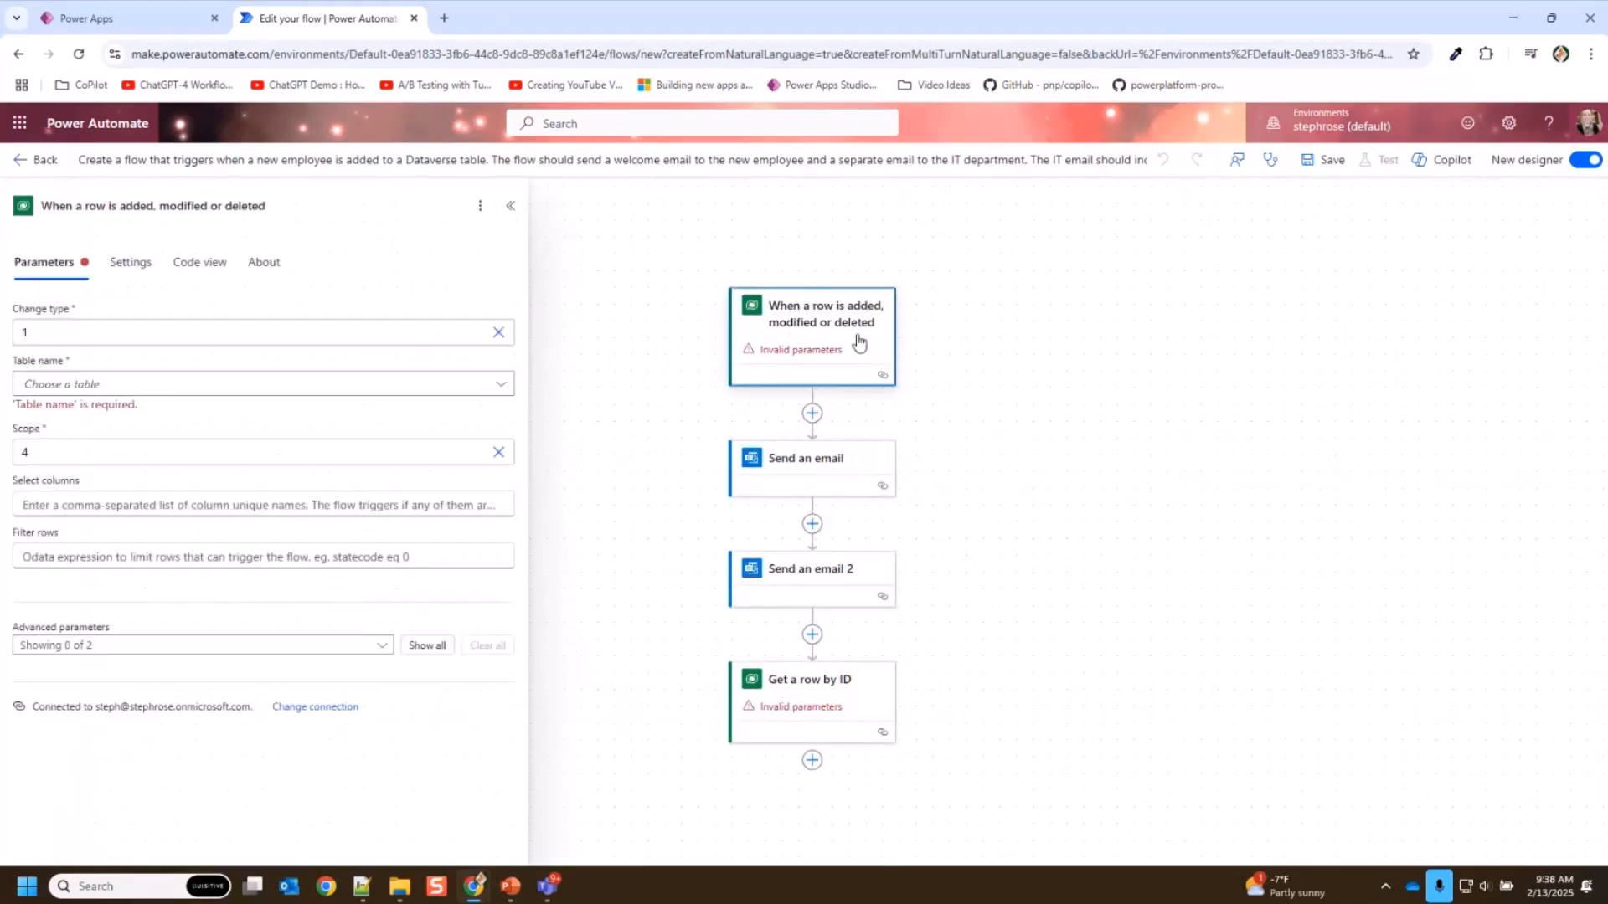
click(374, 335)
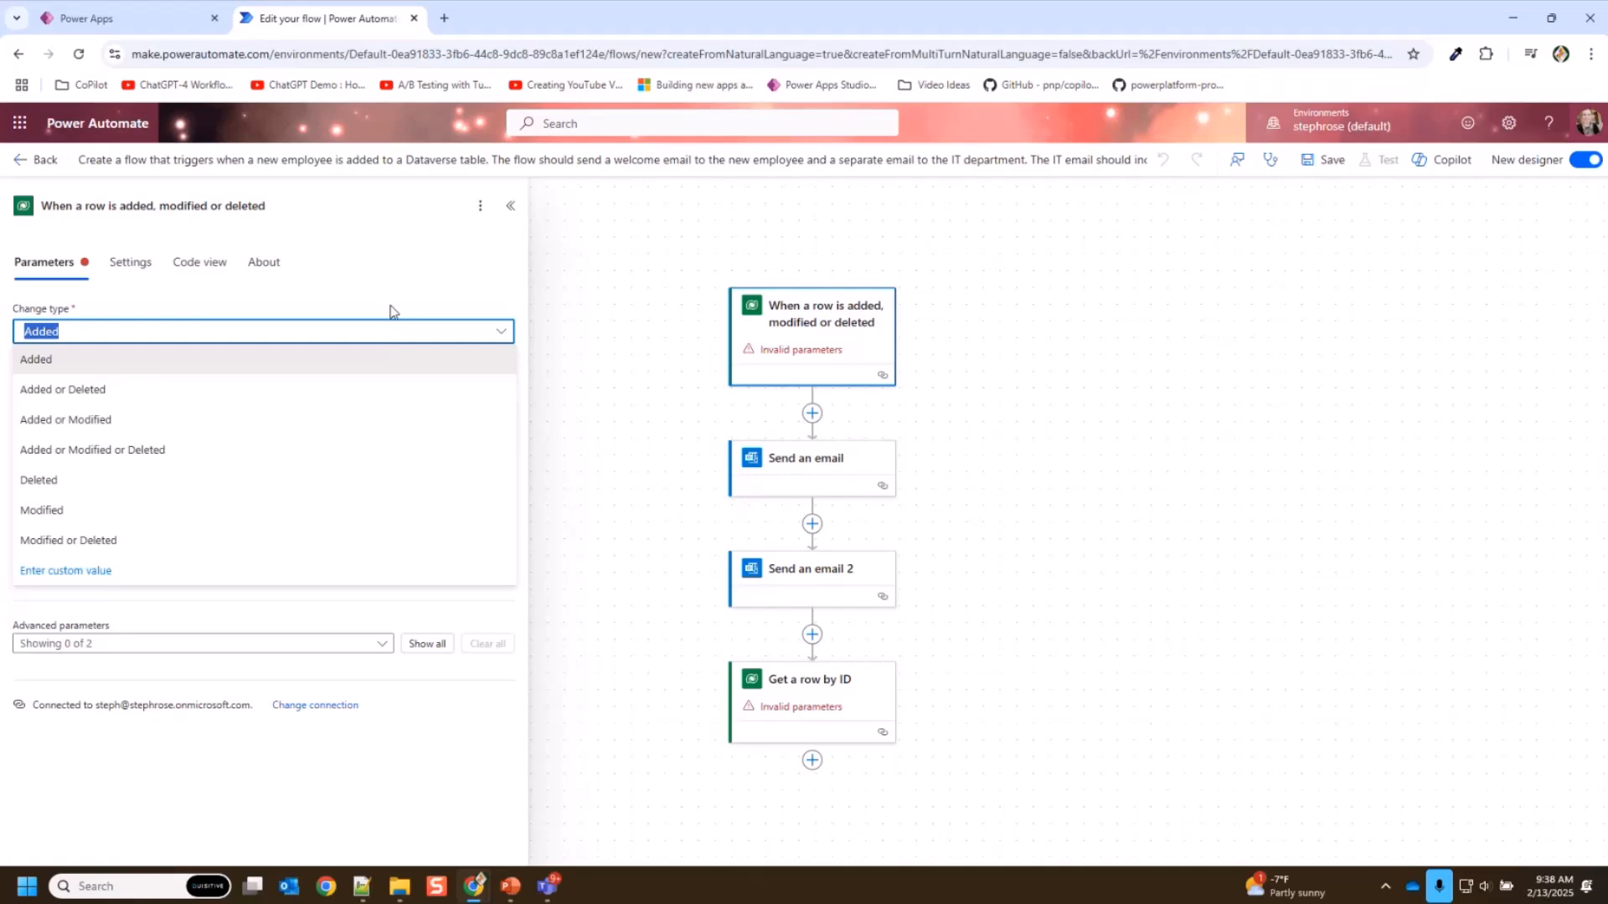
click(391, 313)
click(364, 386)
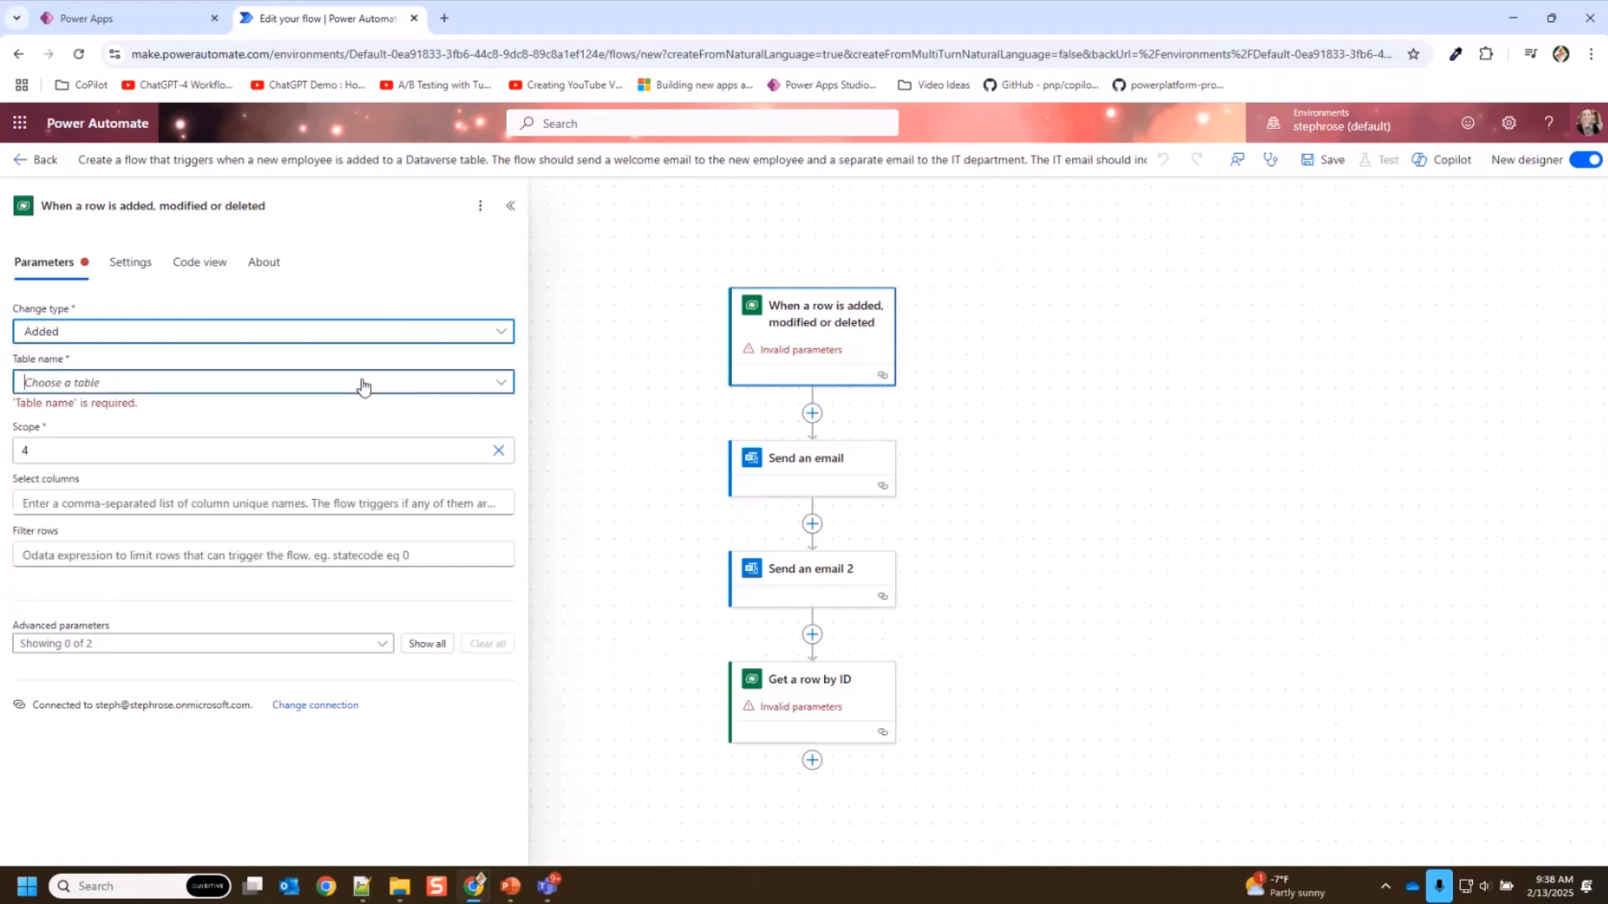
click(492, 392)
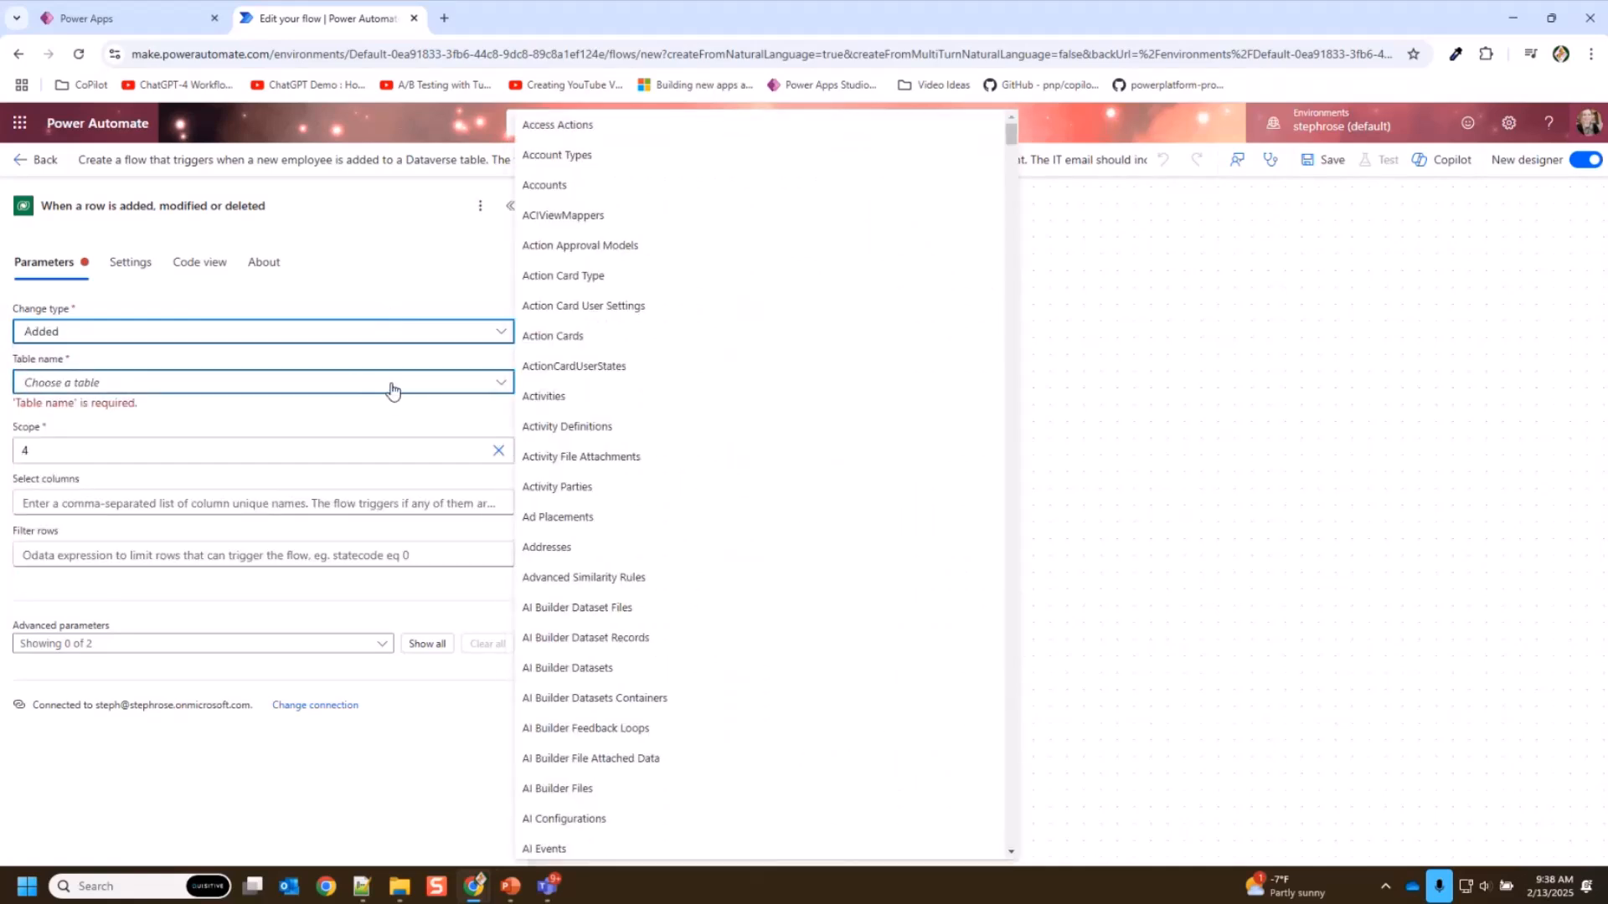
text(new em)
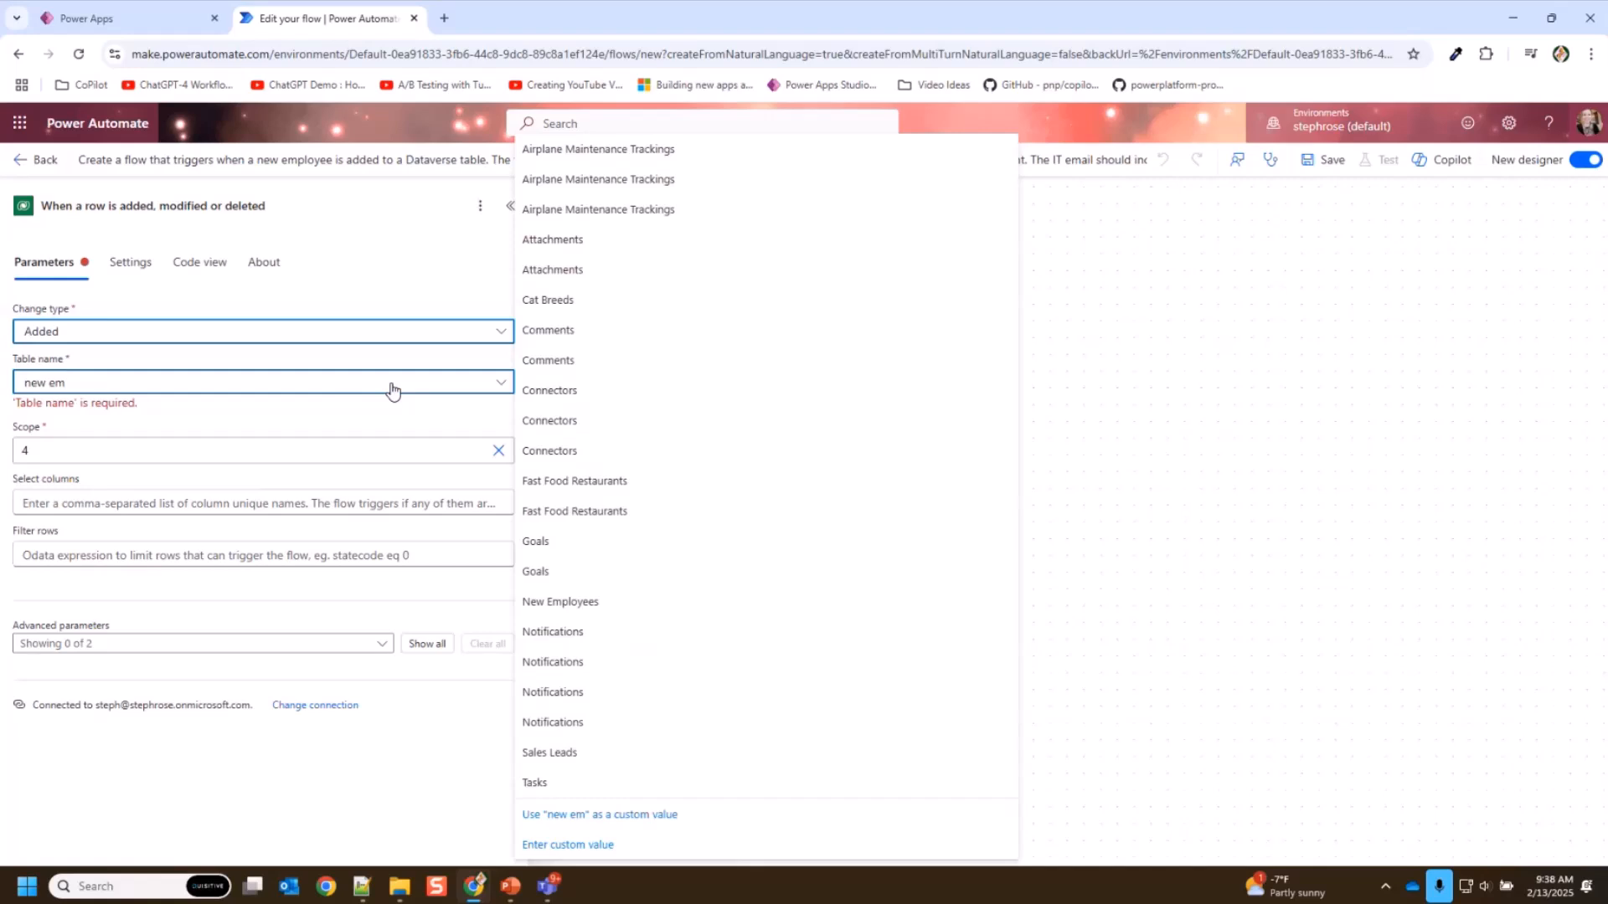
click(649, 601)
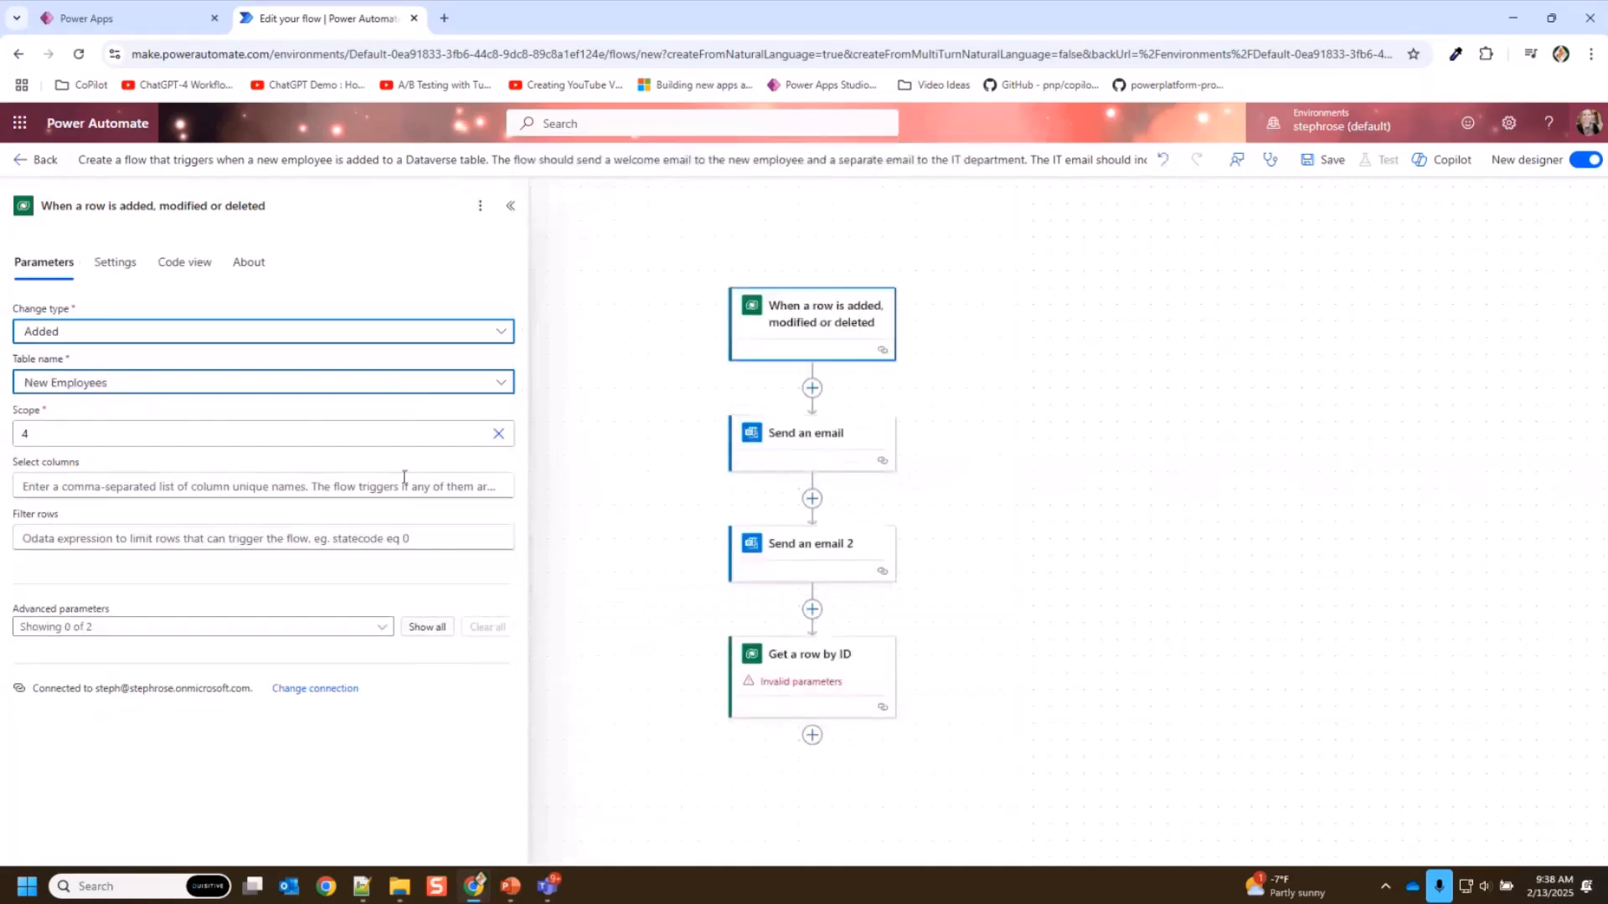
- Set the row trigger's scope to Organization
click(498, 435)
click(429, 444)
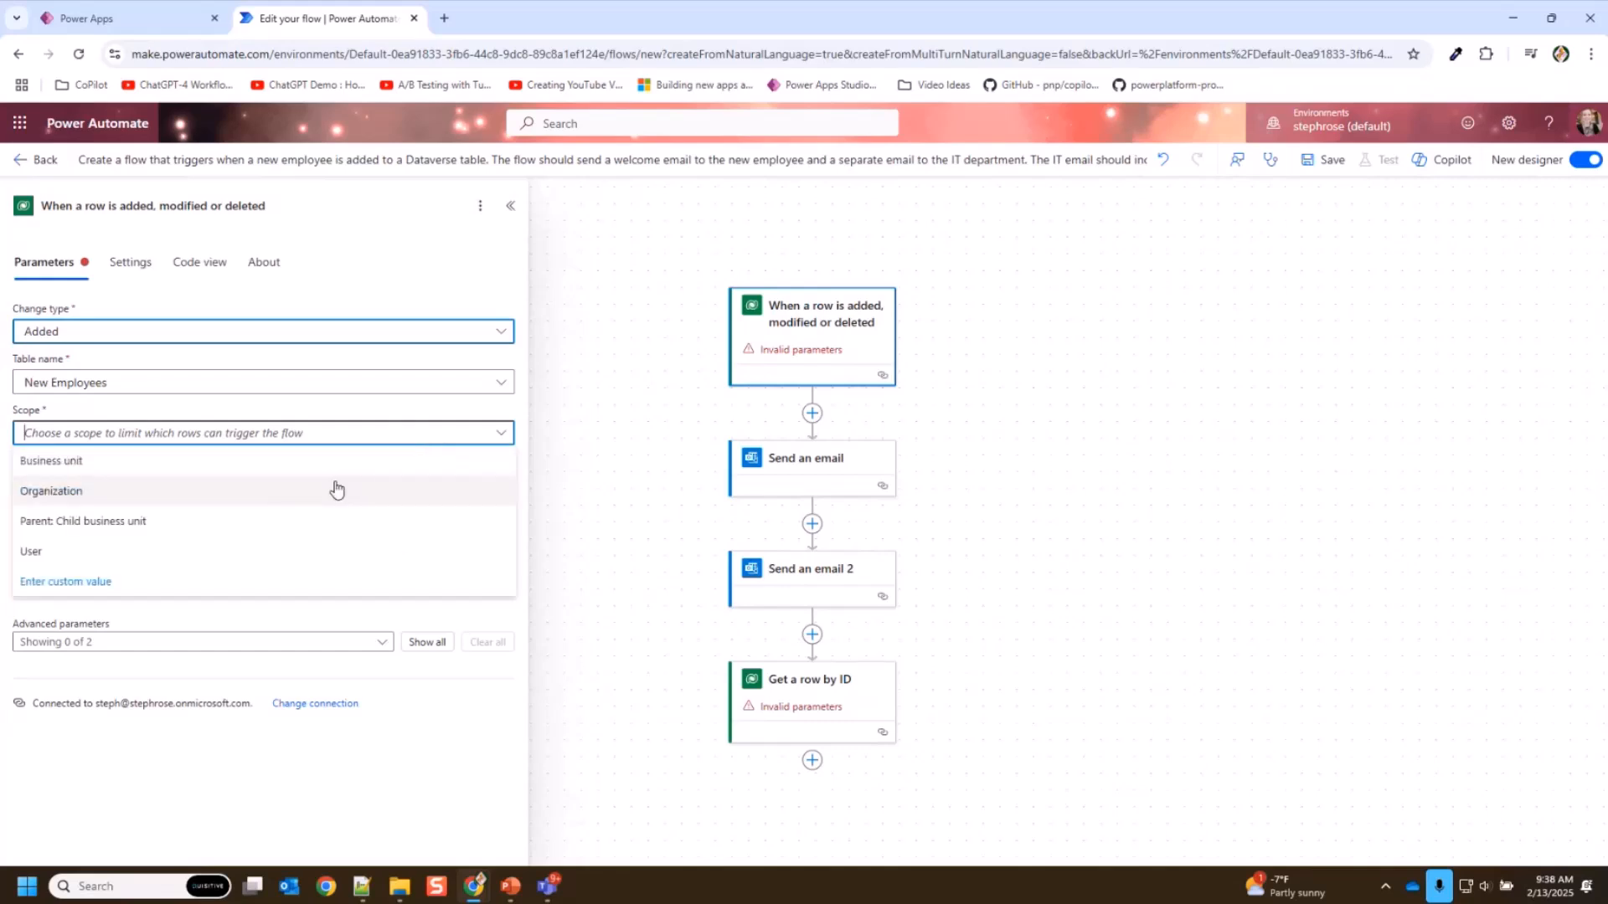
click(331, 489)
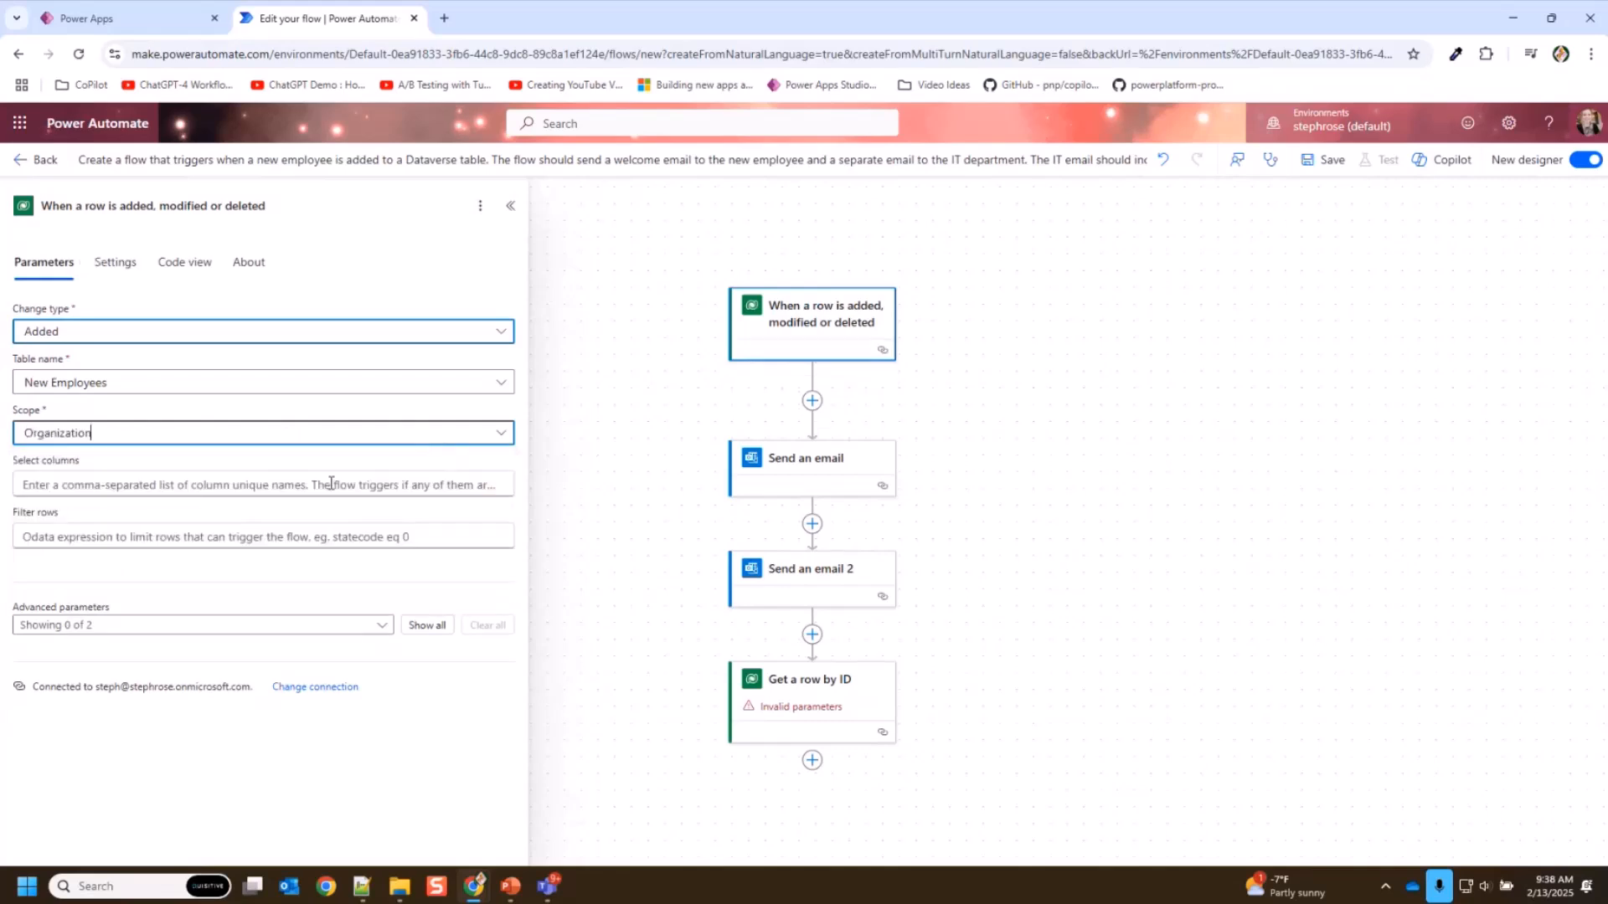
- Open the first Send an email action and watch the recorded clip of Copilot editing the welcome email, closing it when done
click(797, 445)
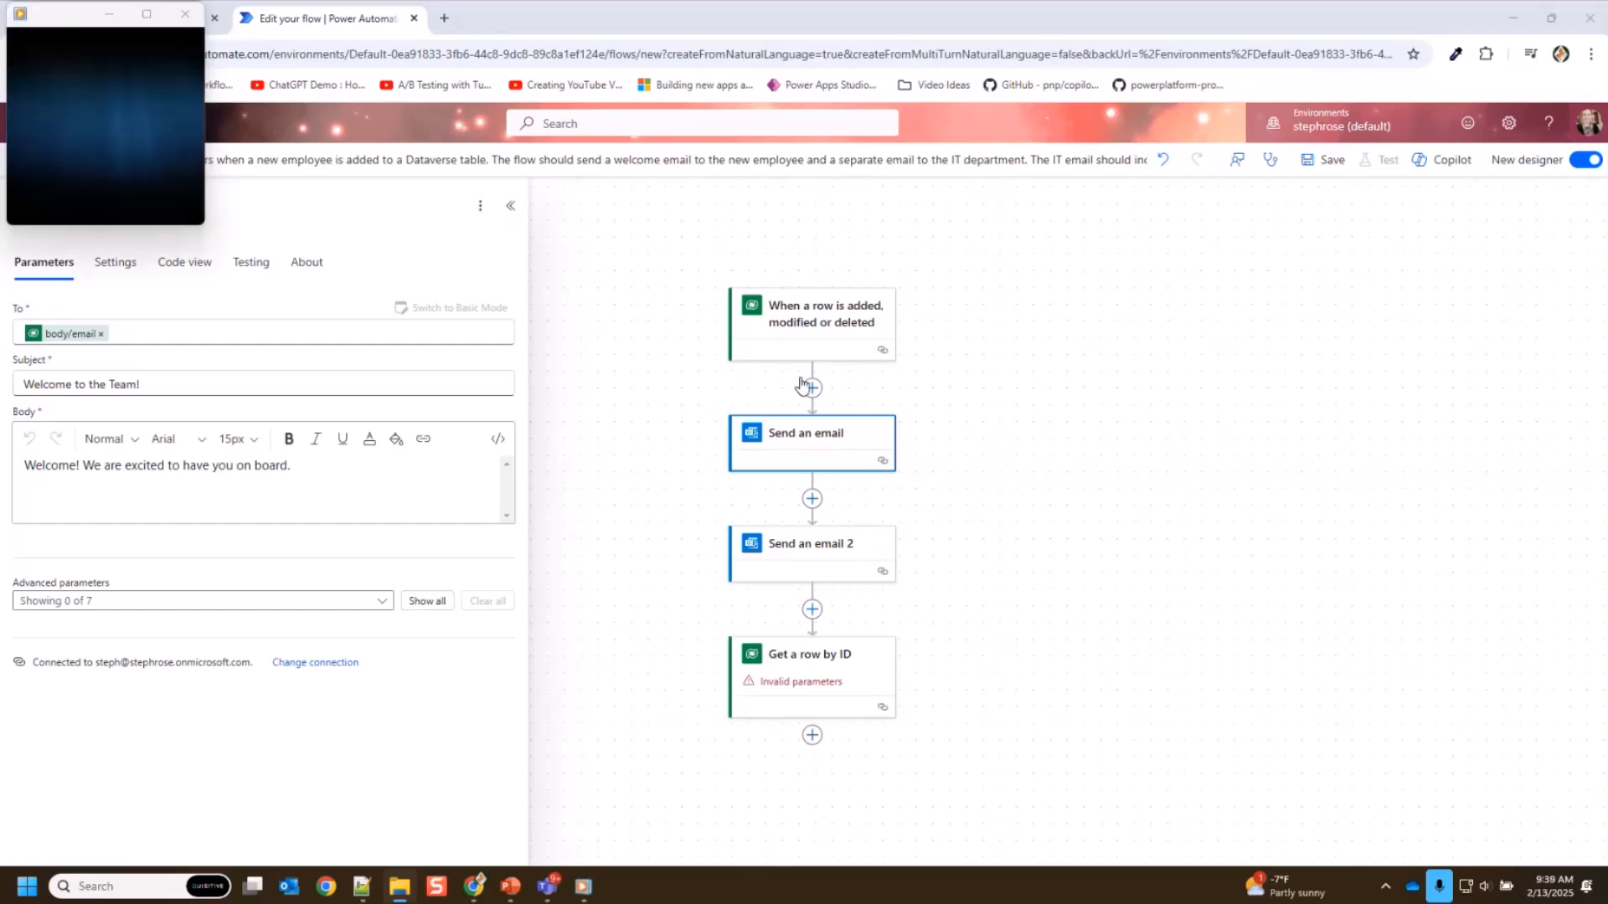
click(146, 17)
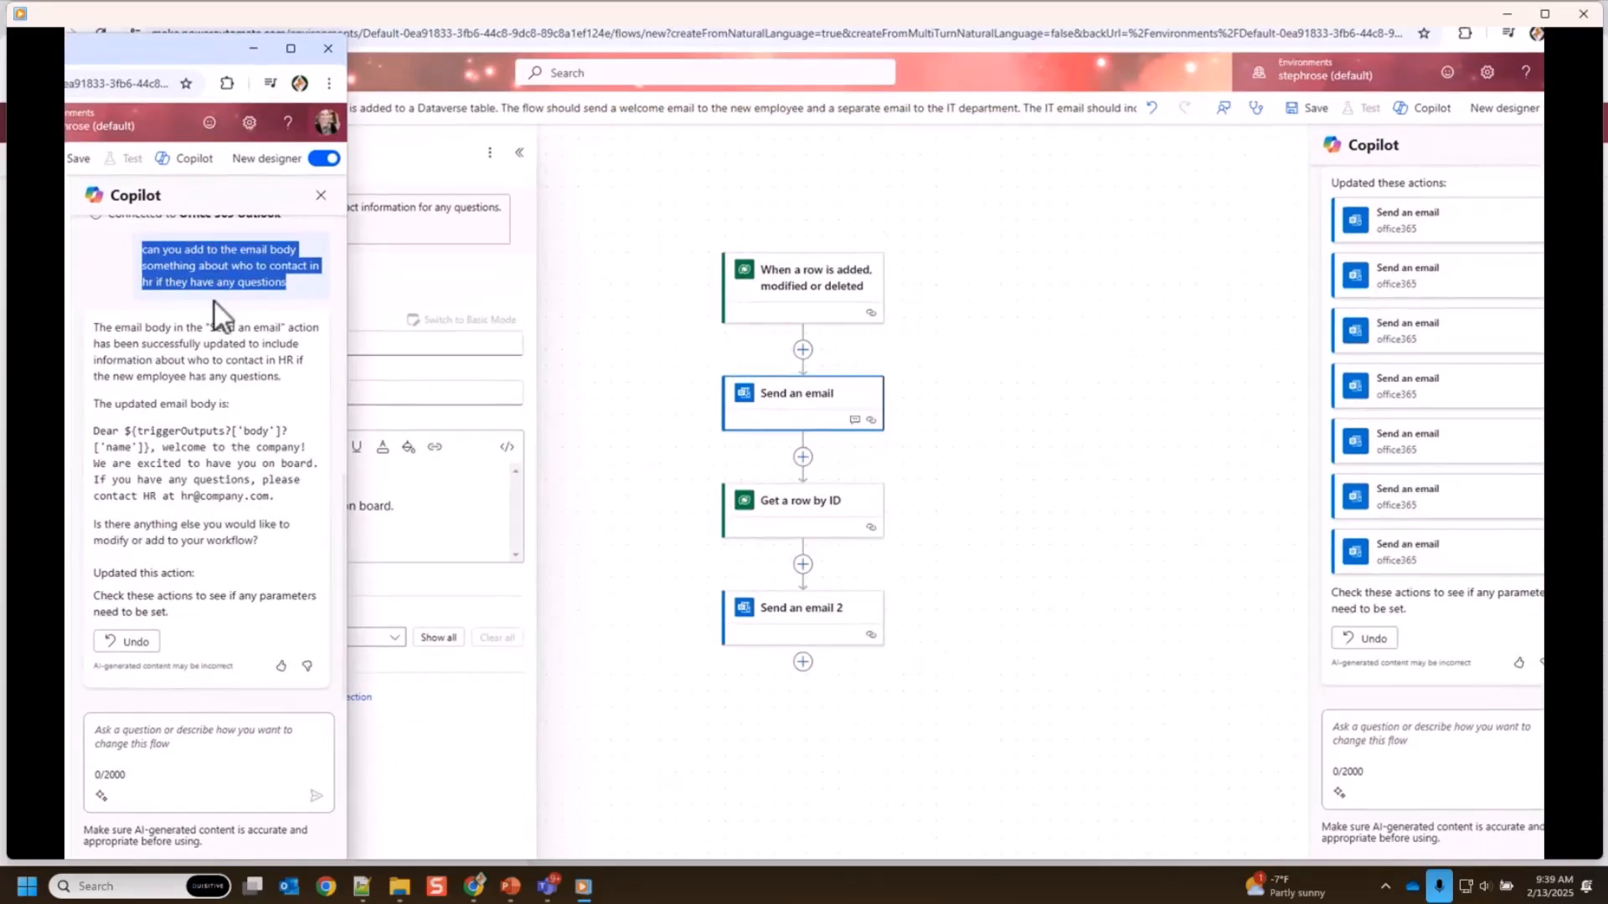
scroll(1385, 552, up, 1)
scroll(1386, 553, up, 3)
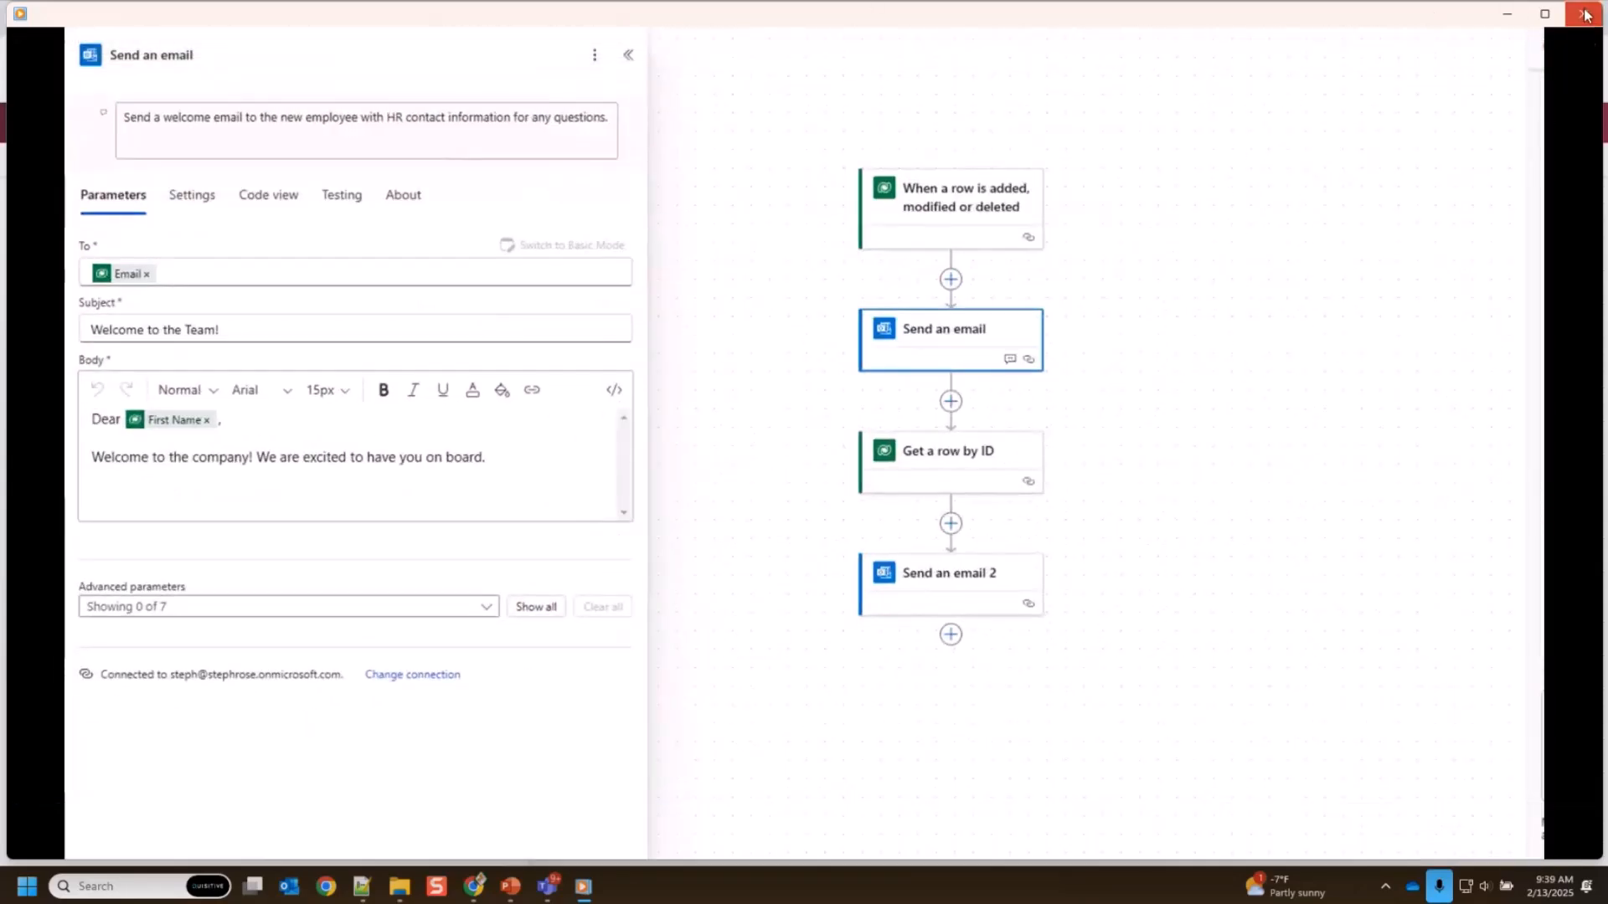
click(1585, 15)
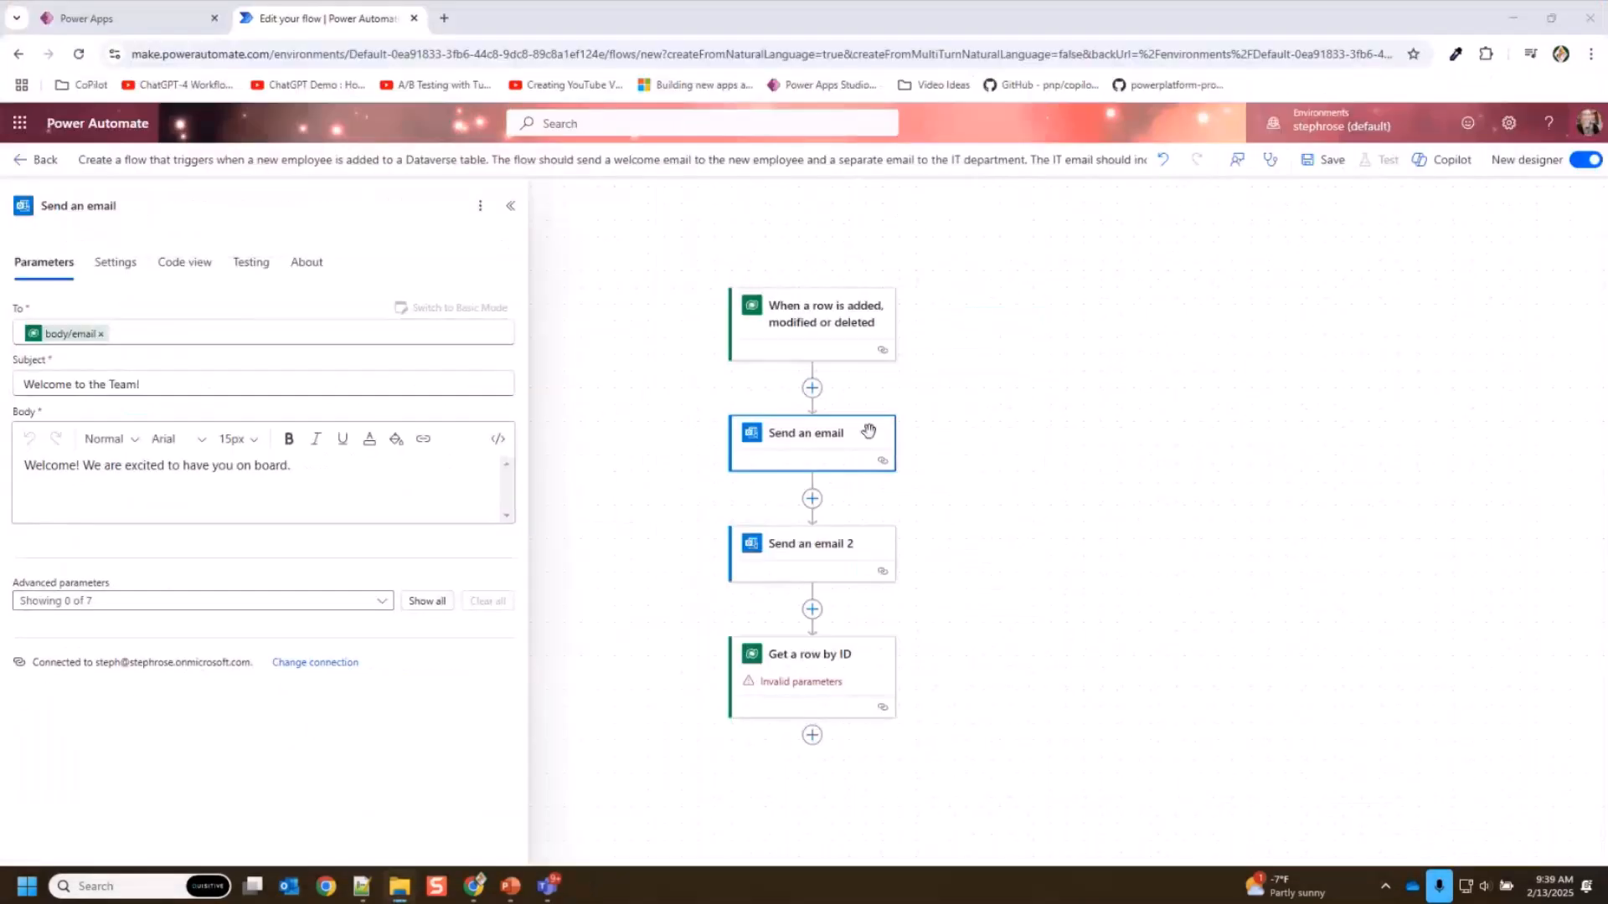
- Replace the welcome email's recipient with the trigger's Email dynamic value
click(183, 332)
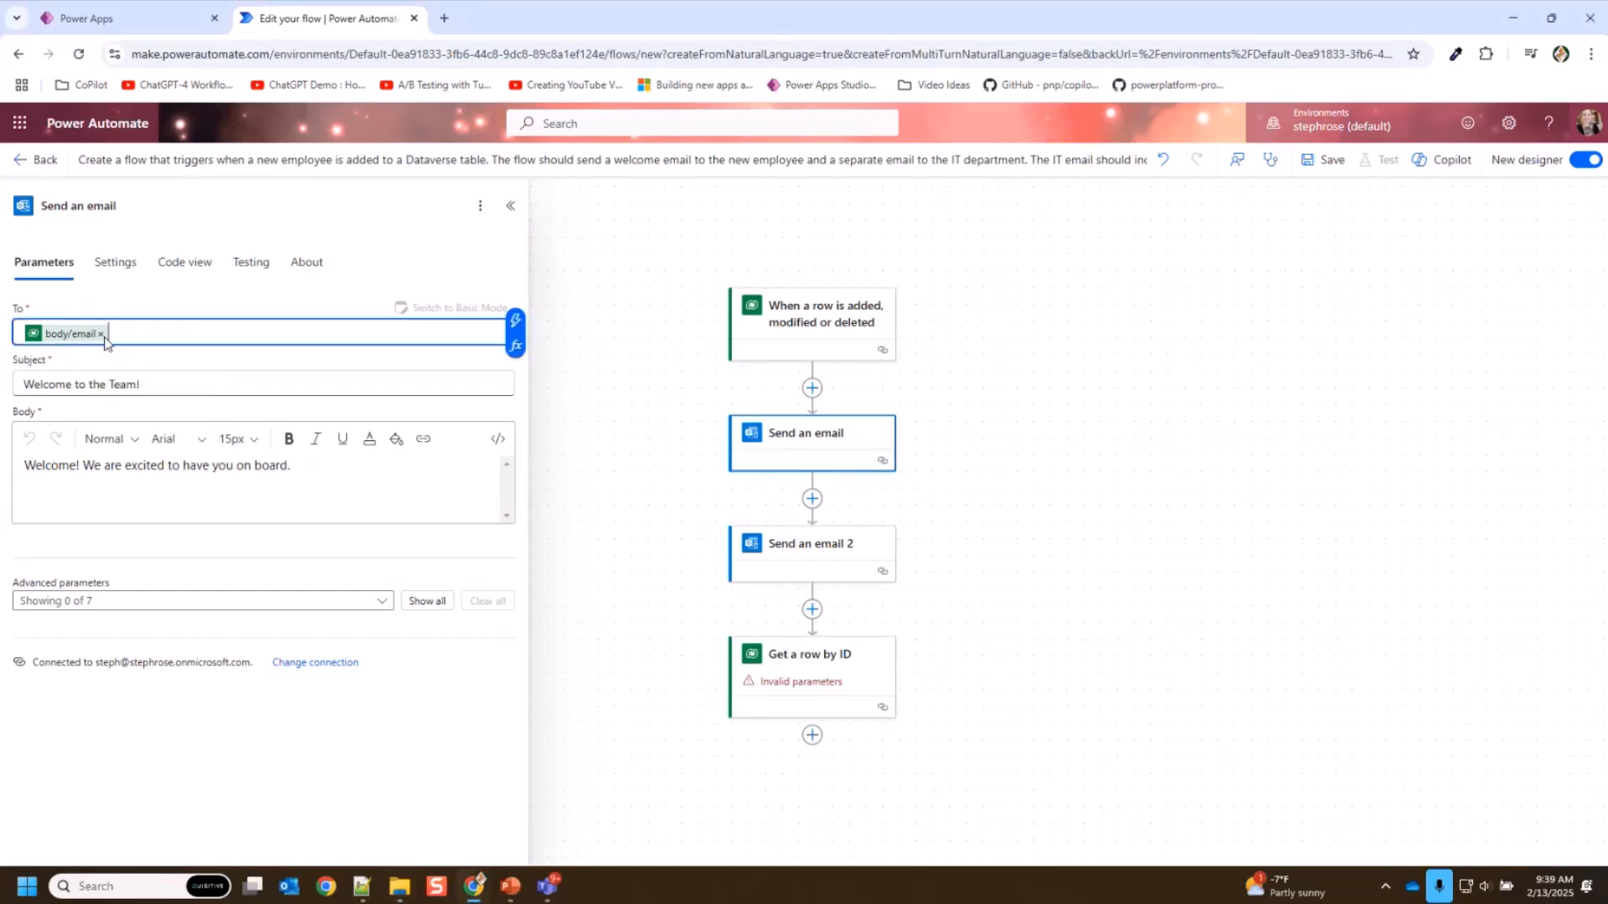
click(515, 322)
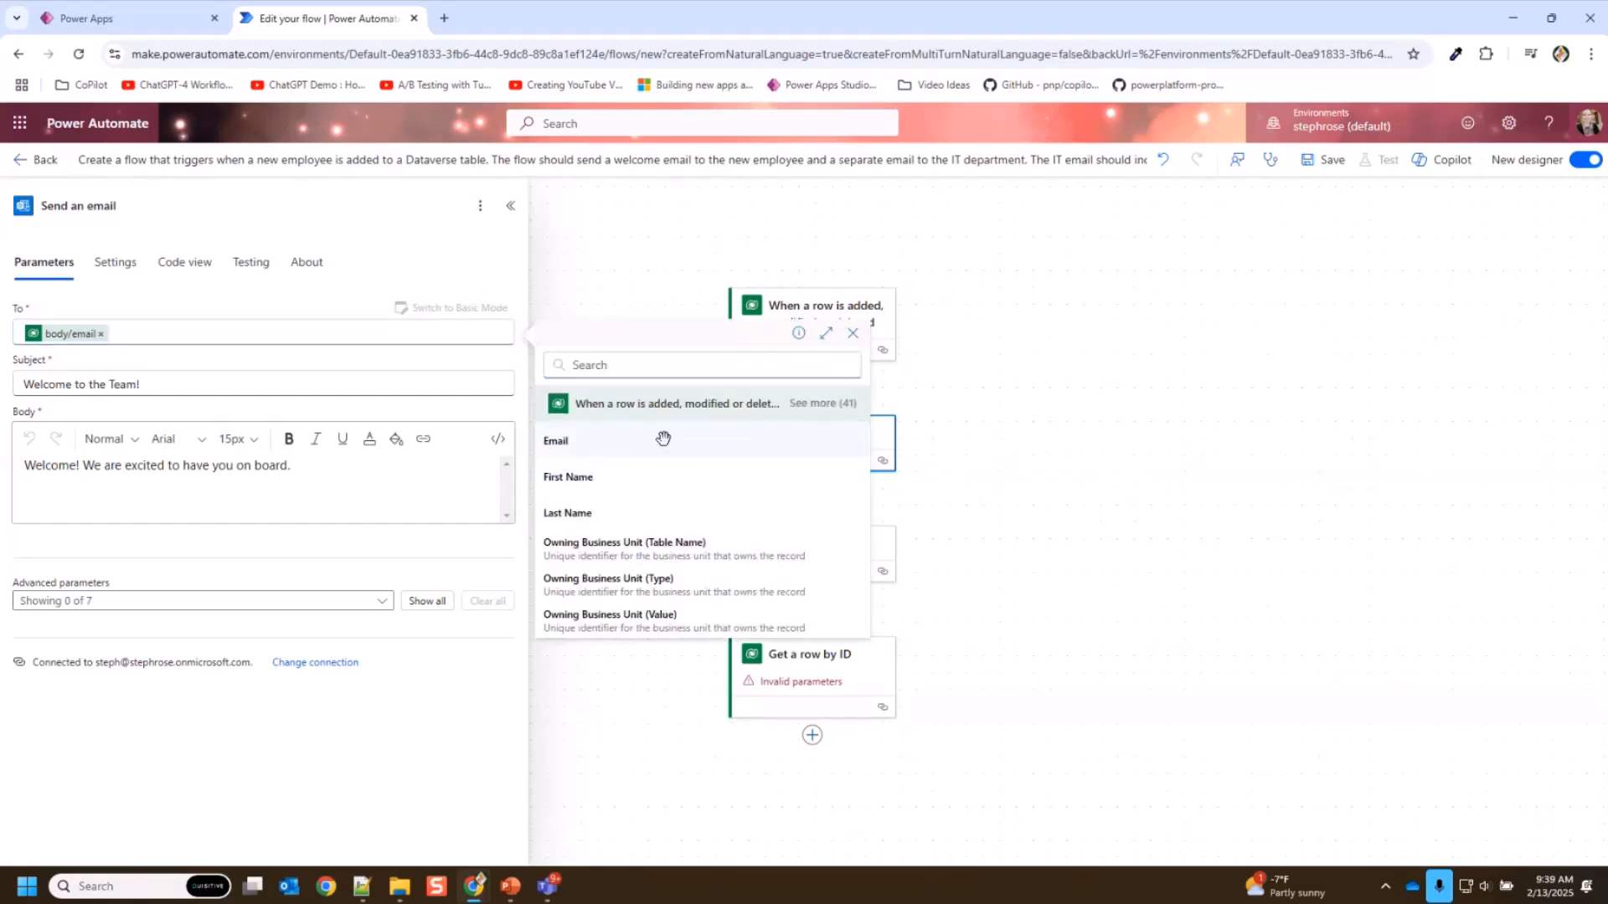
click(665, 442)
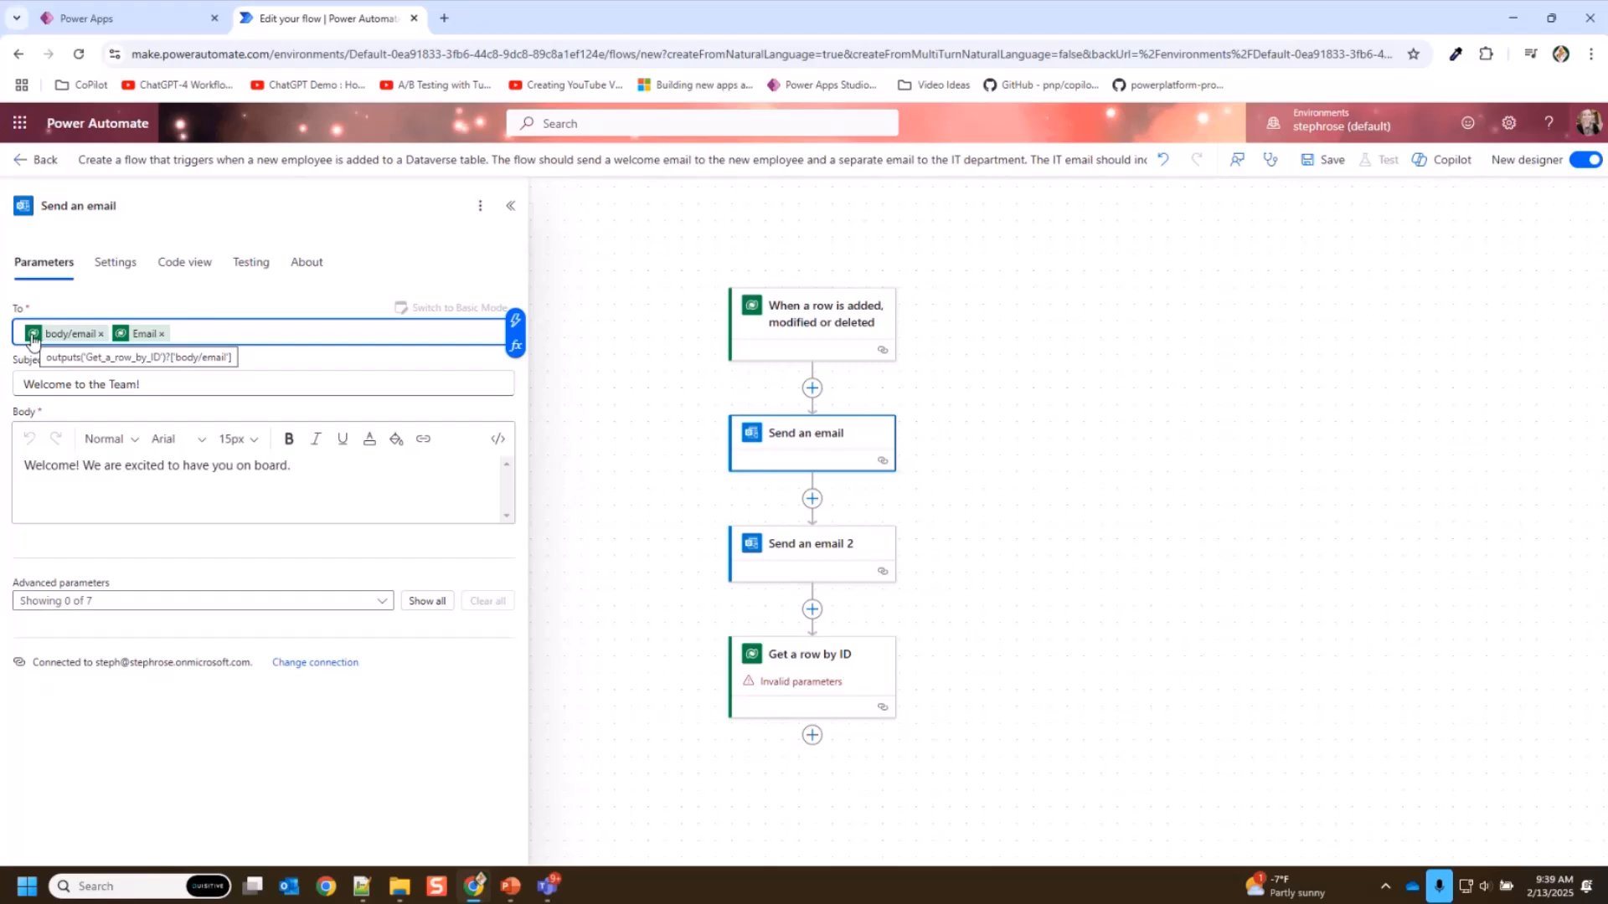
click(100, 333)
- Split the greeting from the rest of the welcome email body and insert the First Name dynamic value after "Welcome"
click(309, 466)
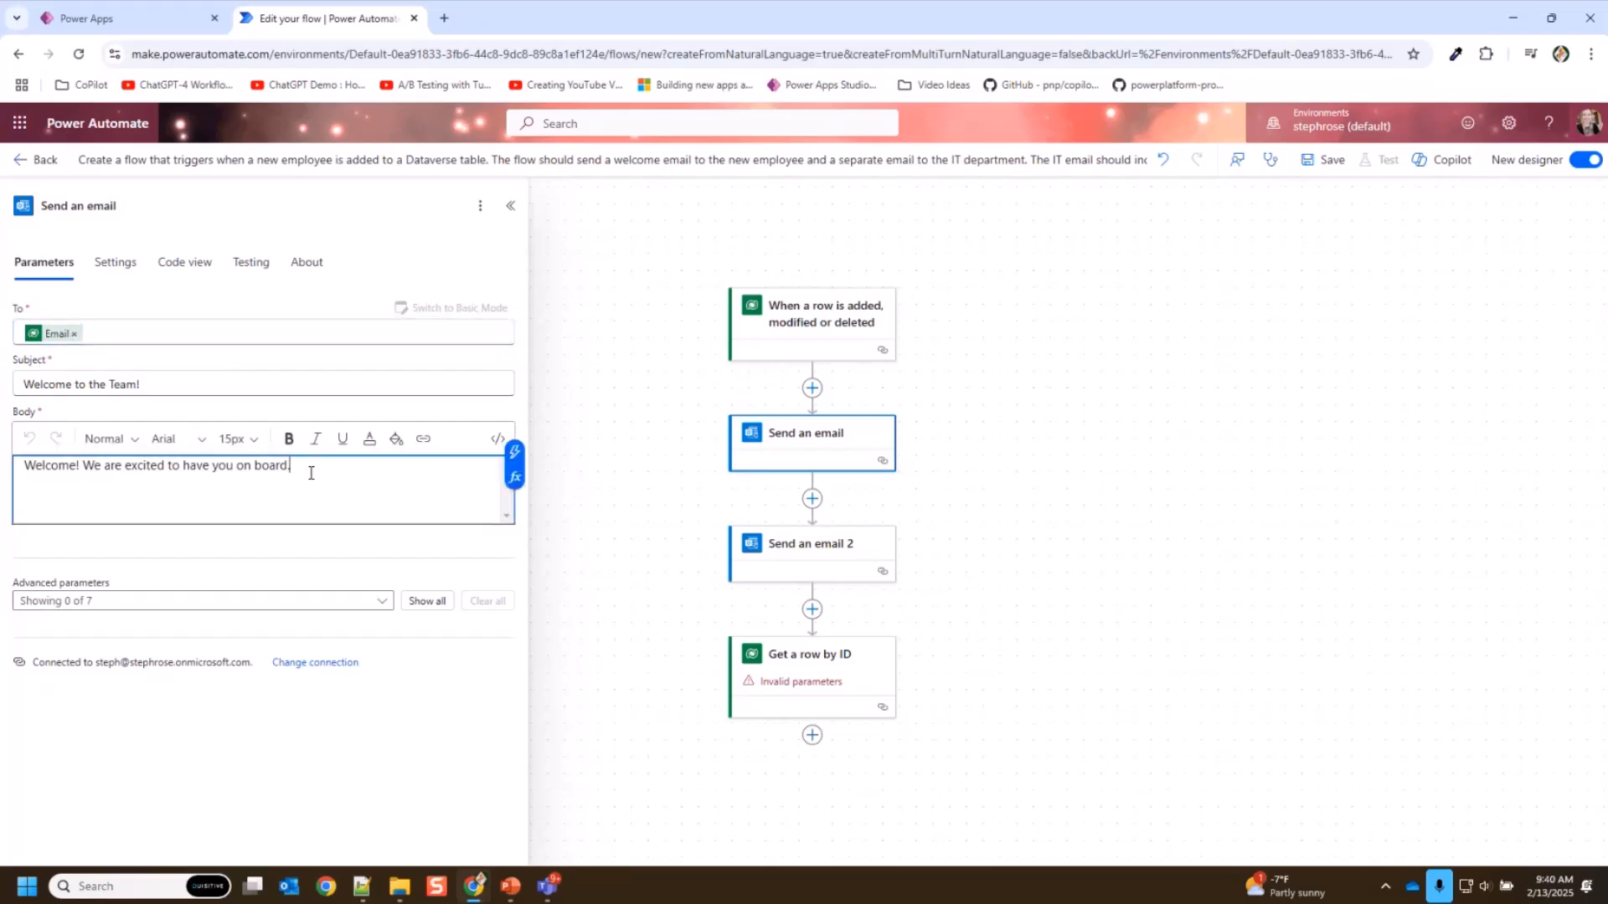
click(88, 469)
key(Return)
key(Return)
click(168, 469)
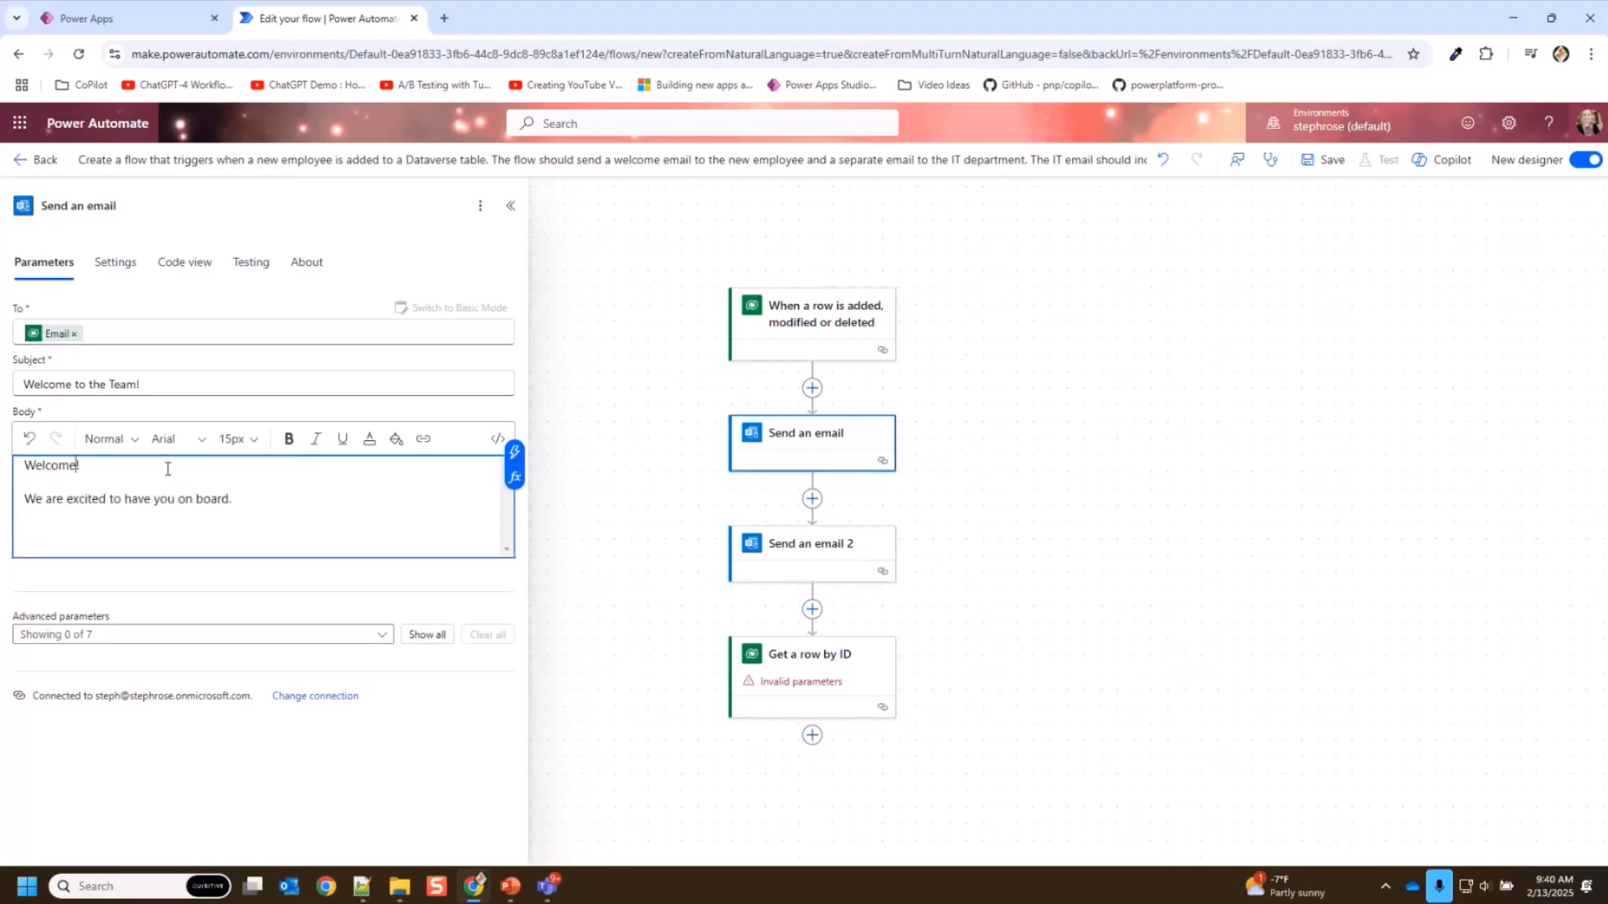
click(515, 452)
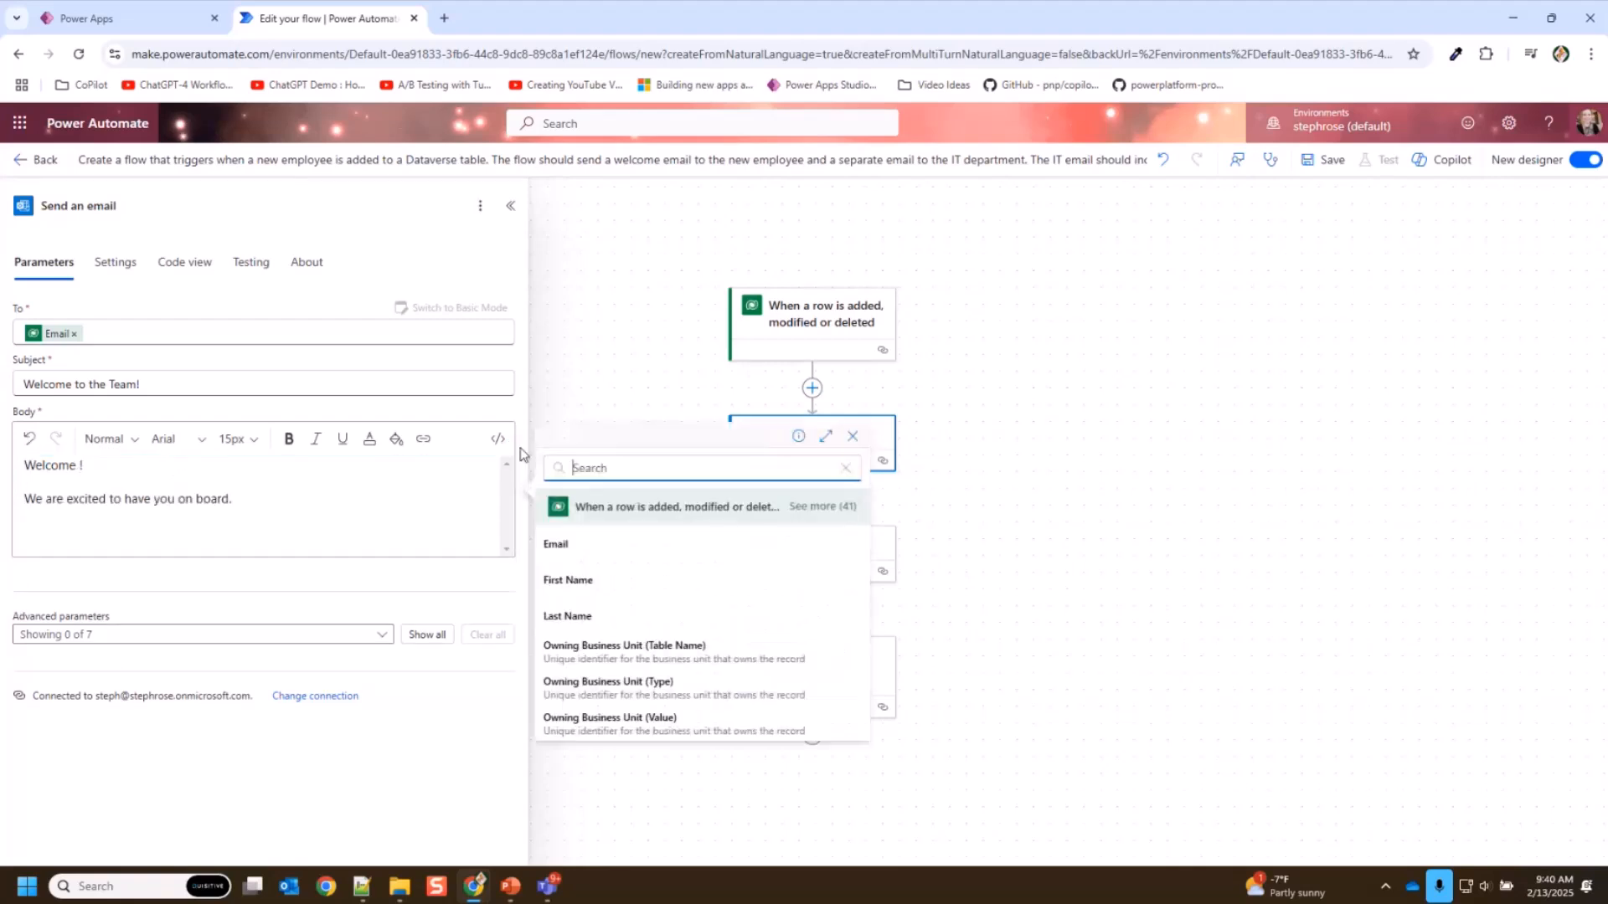
click(625, 581)
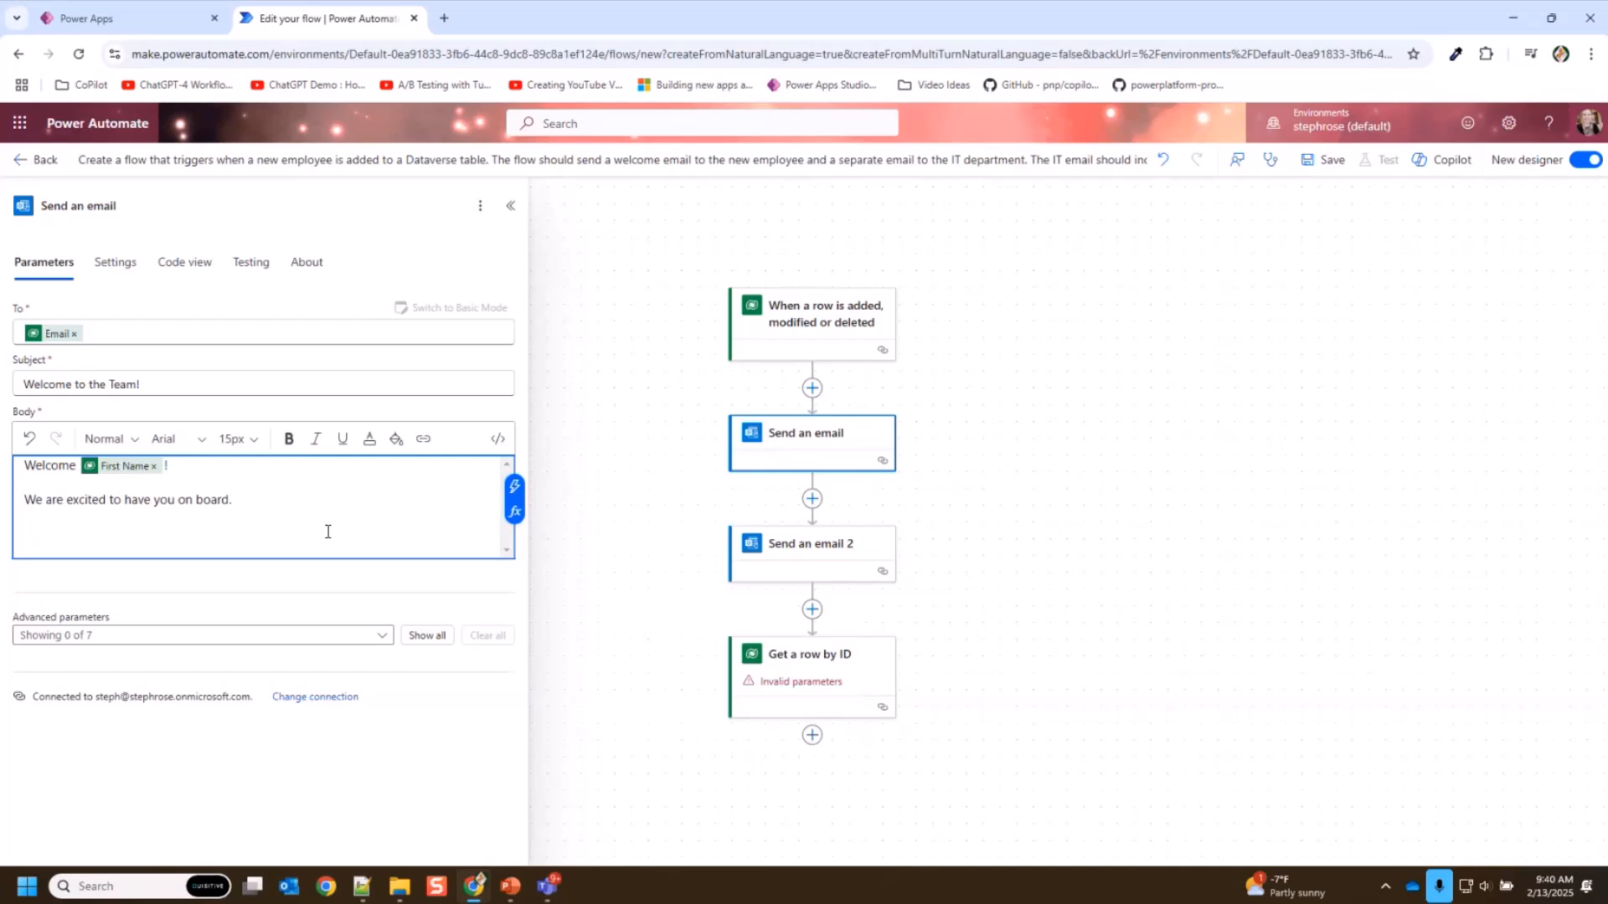
- Add a final body line reading "This is an automated email." and format it bold, italic and 10px
key(Return)
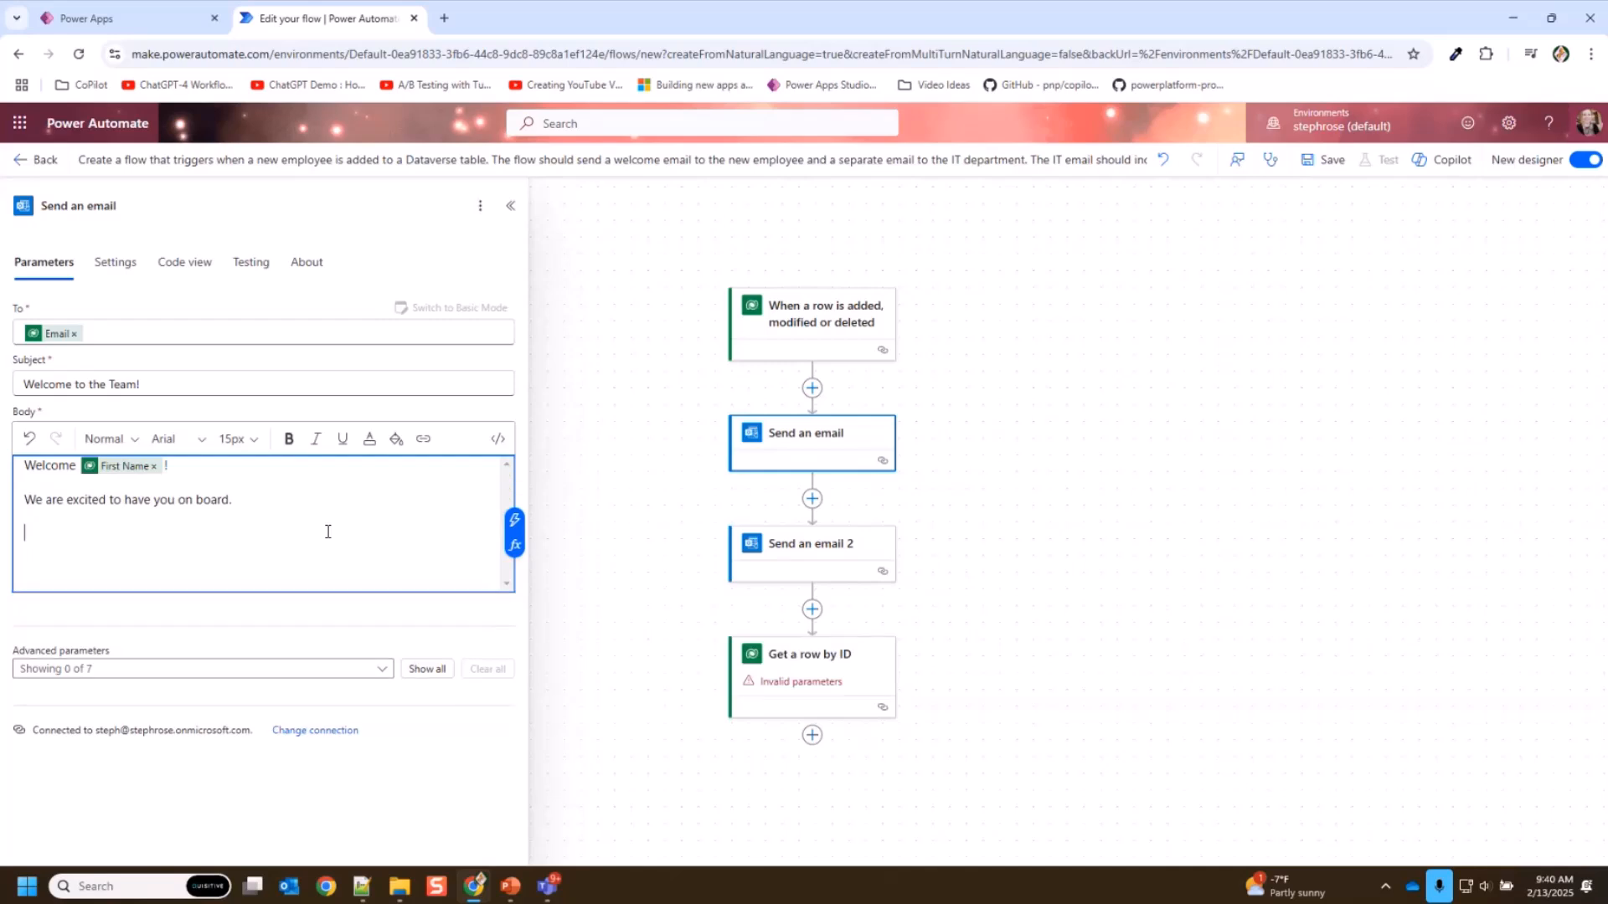
text(This is an automated email.)
key(shift+Home)
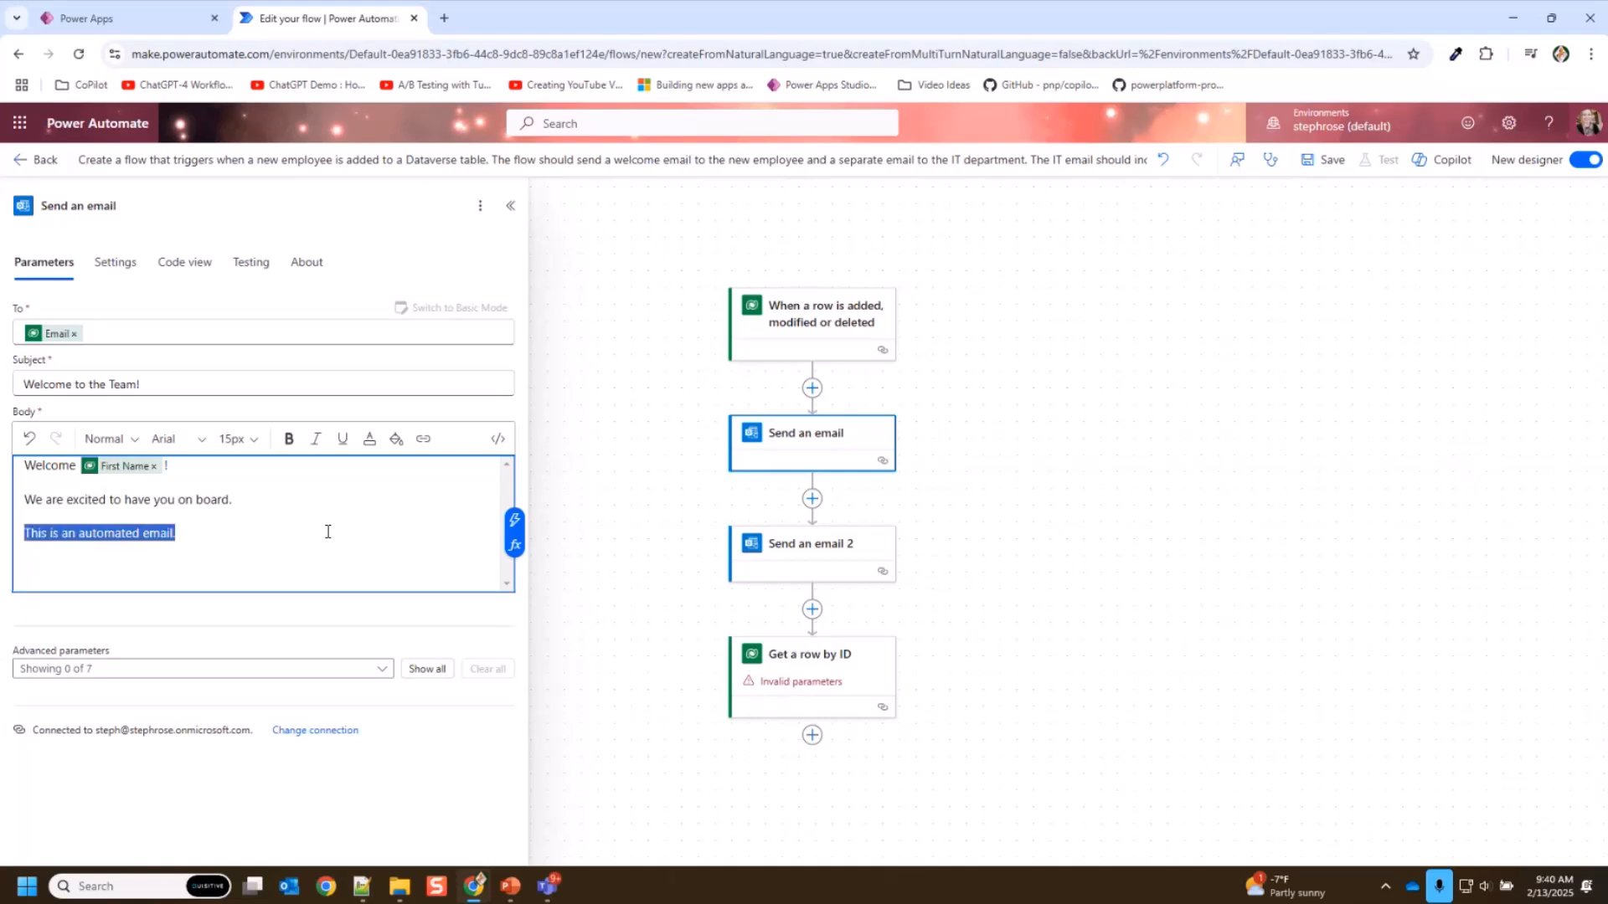
click(288, 439)
click(315, 439)
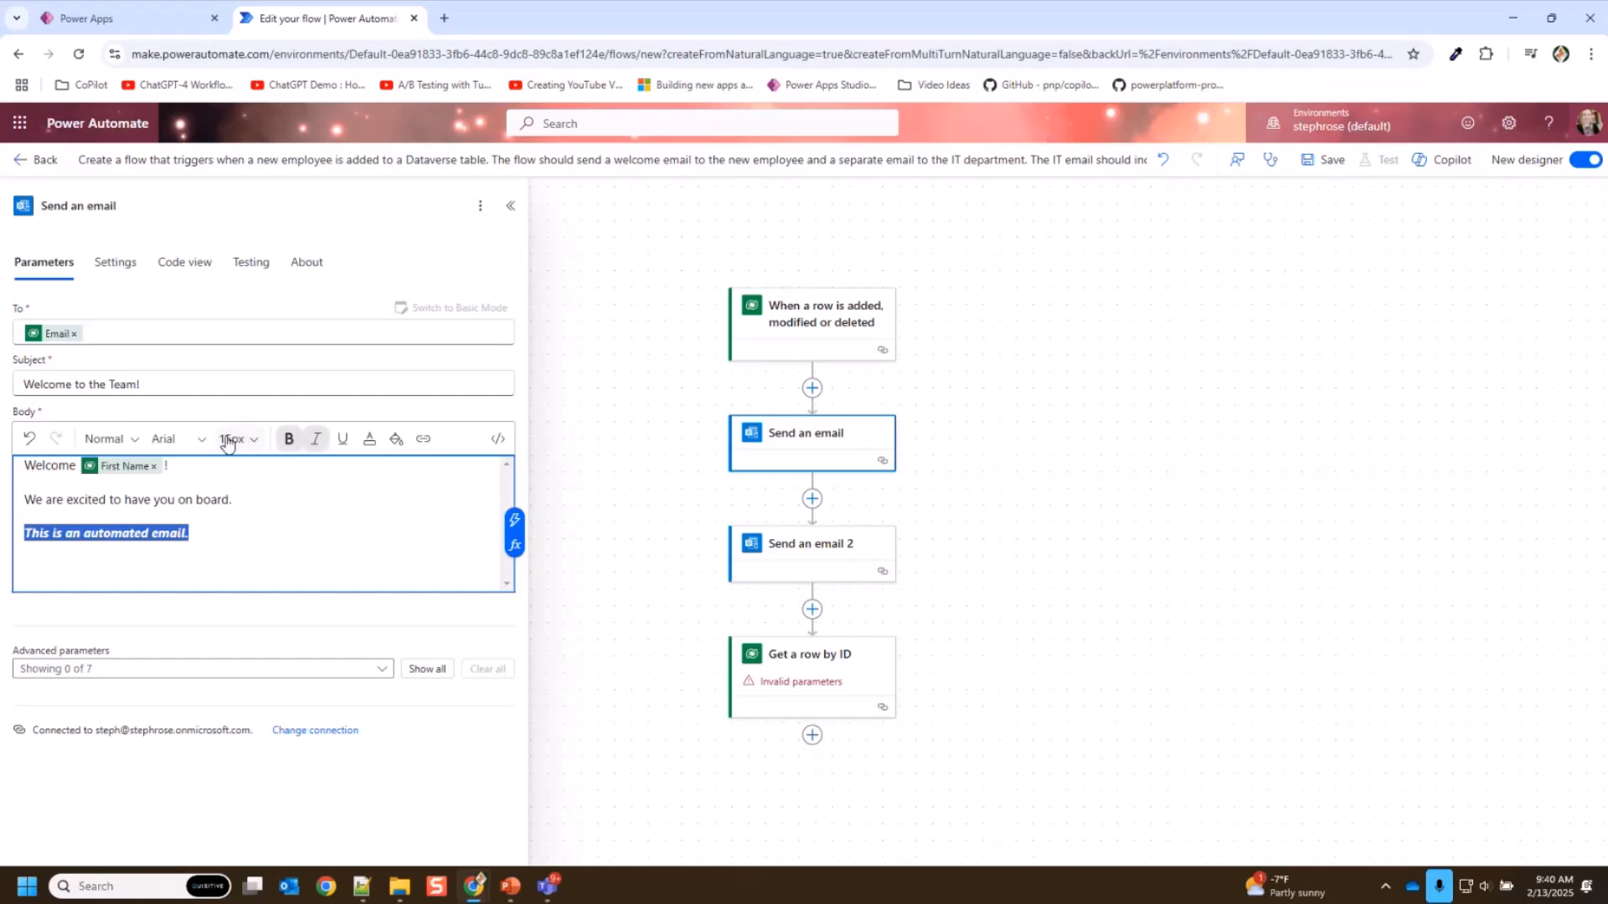
click(230, 439)
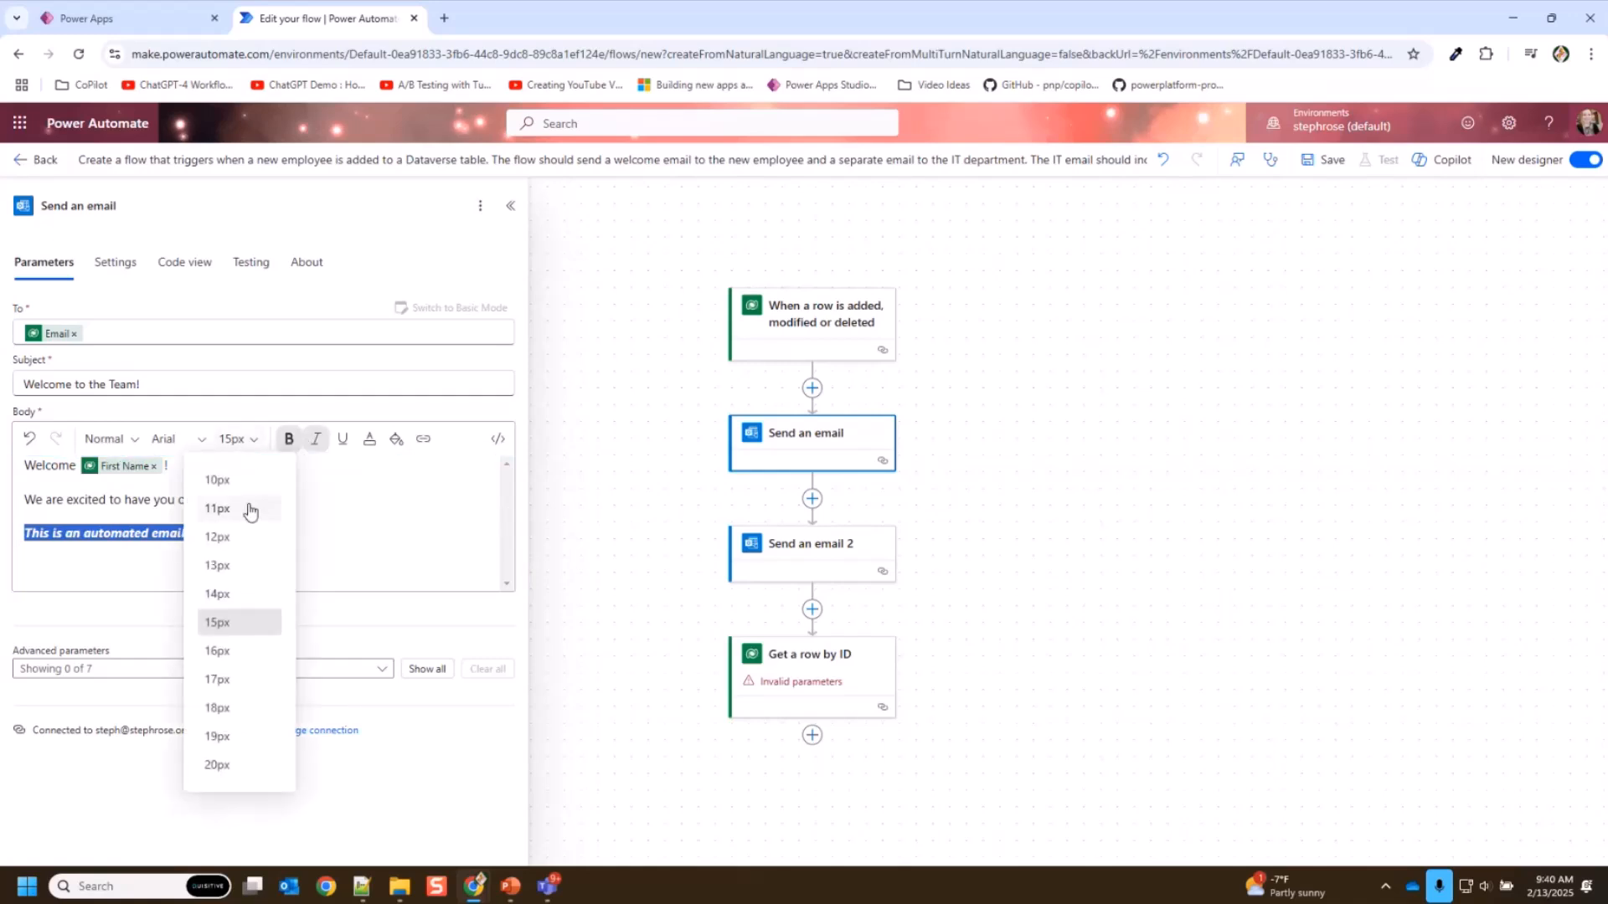
click(250, 509)
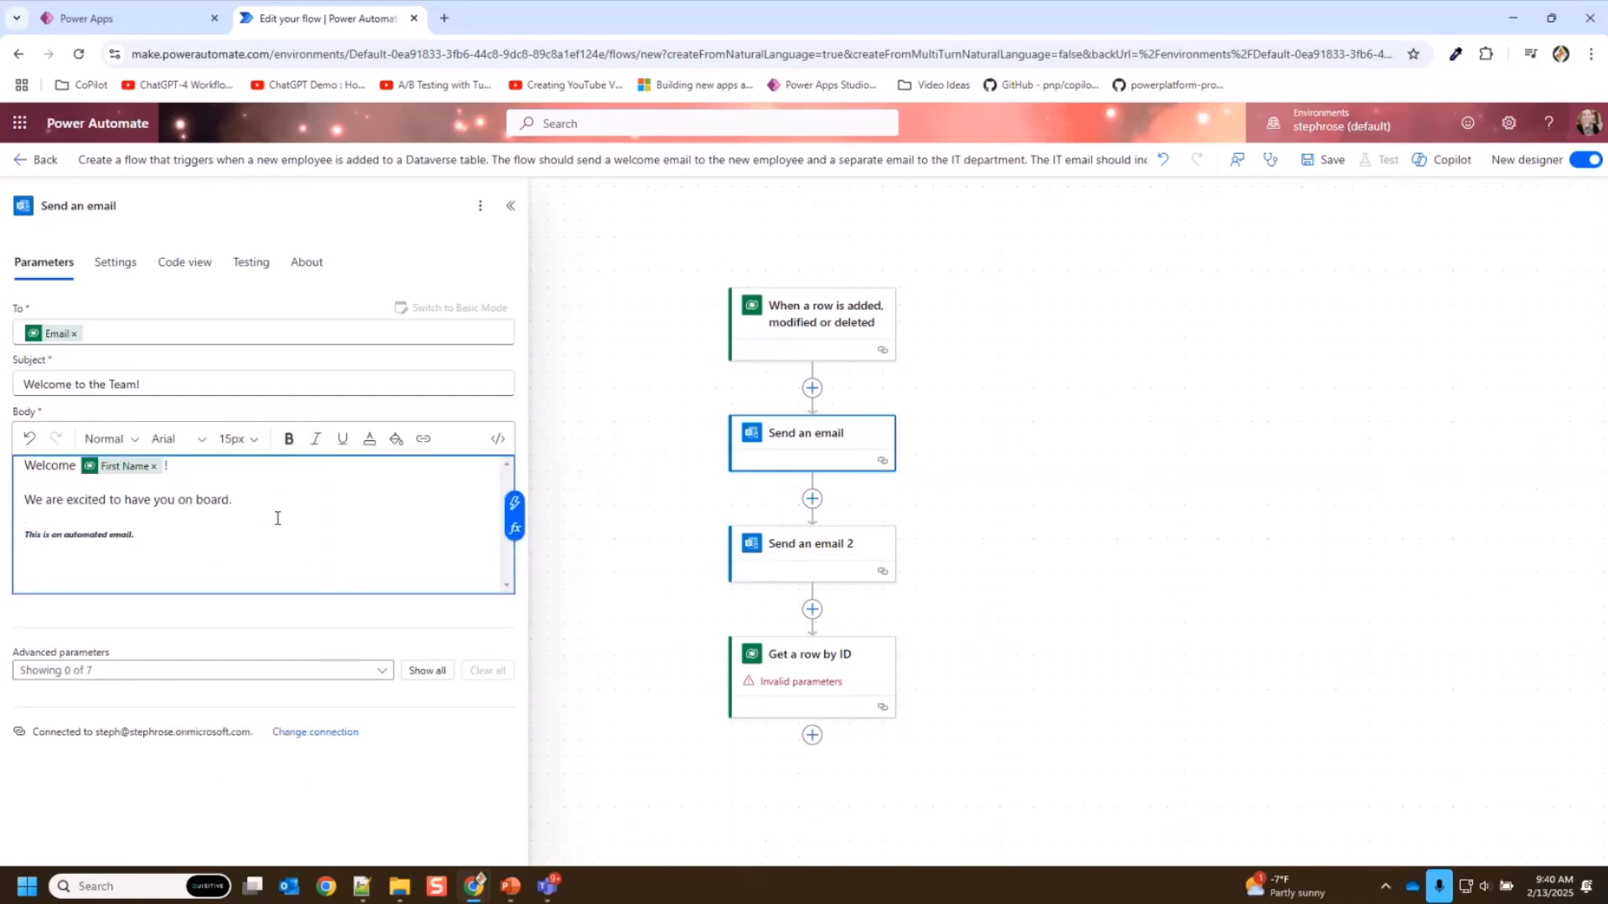
click(233, 544)
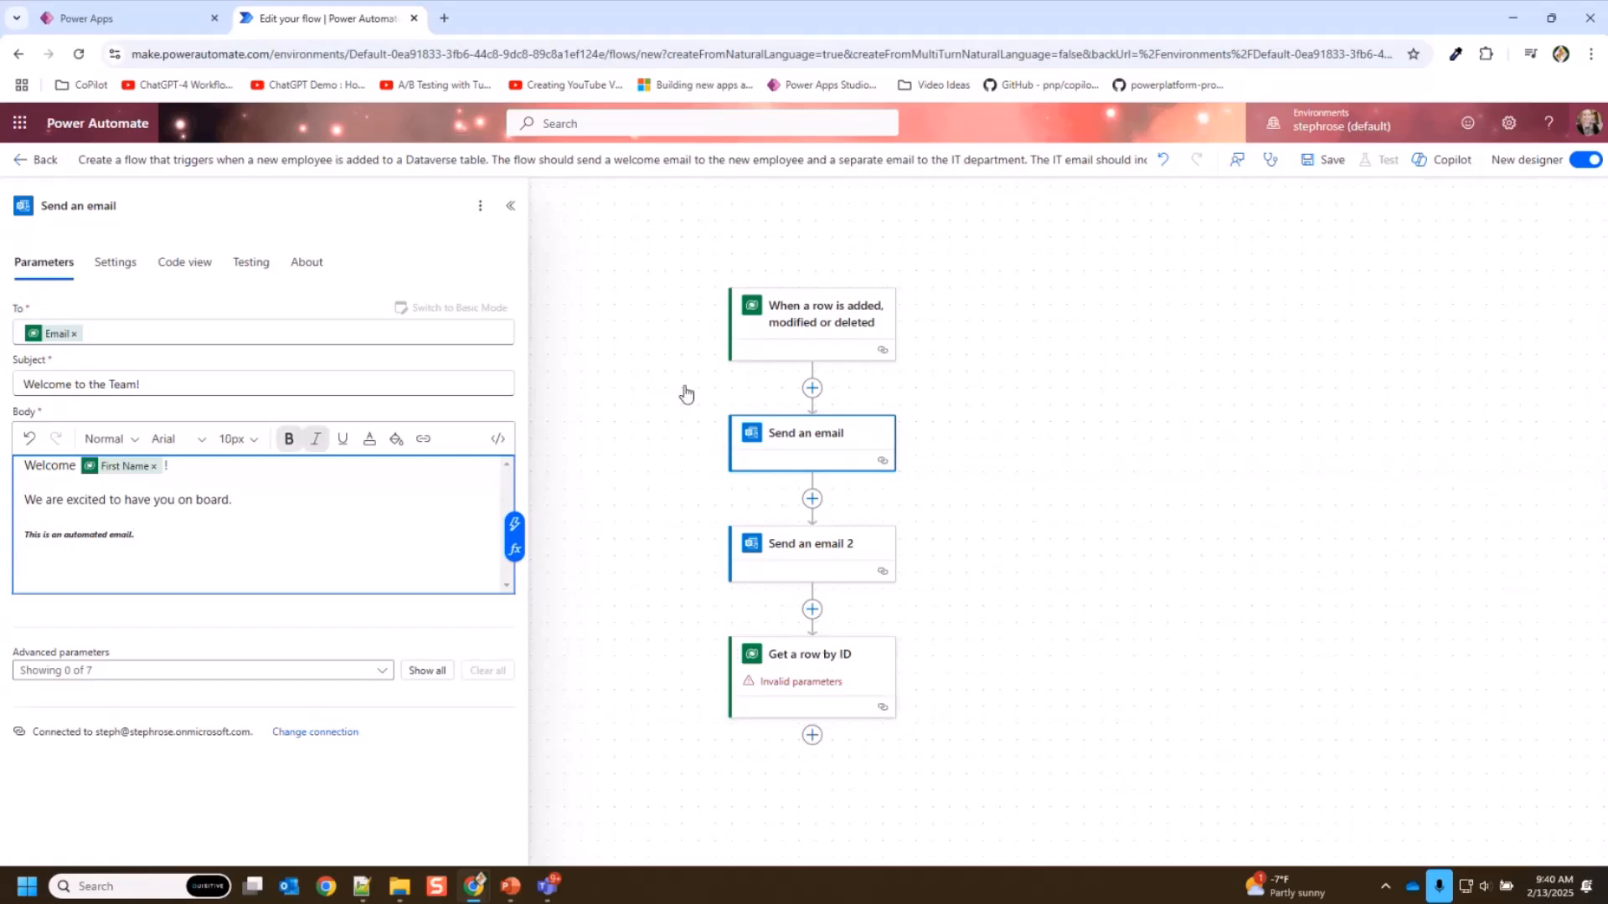
- Rename the welcome email action as "Send an email - to new employee" and close its settings
click(239, 209)
text(- )
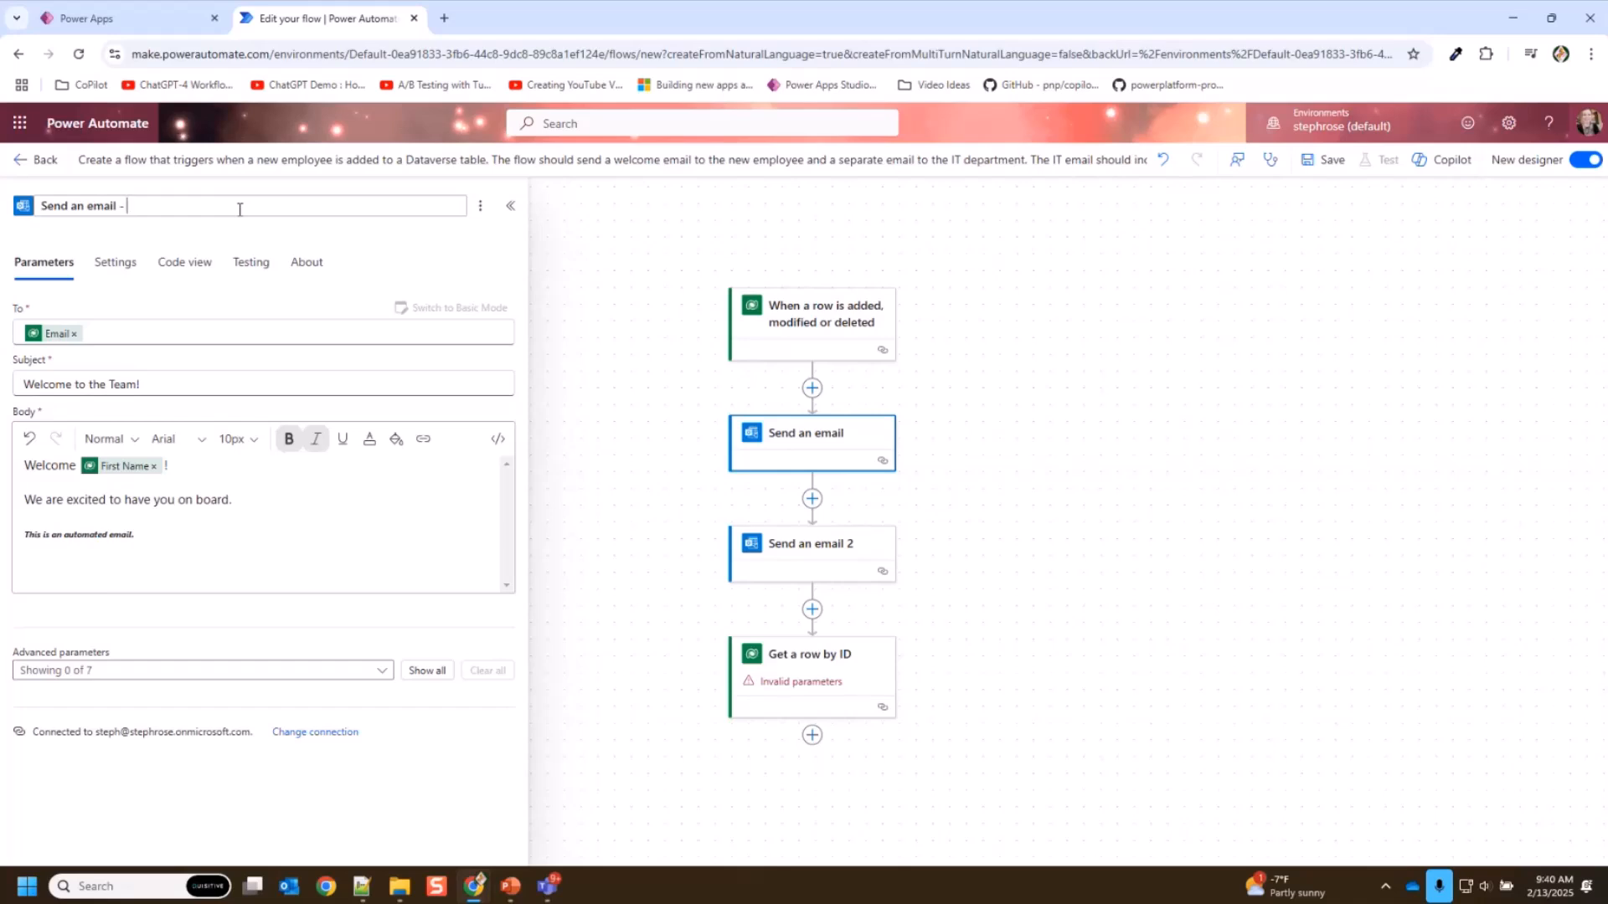
text(to new employee)
click(1254, 438)
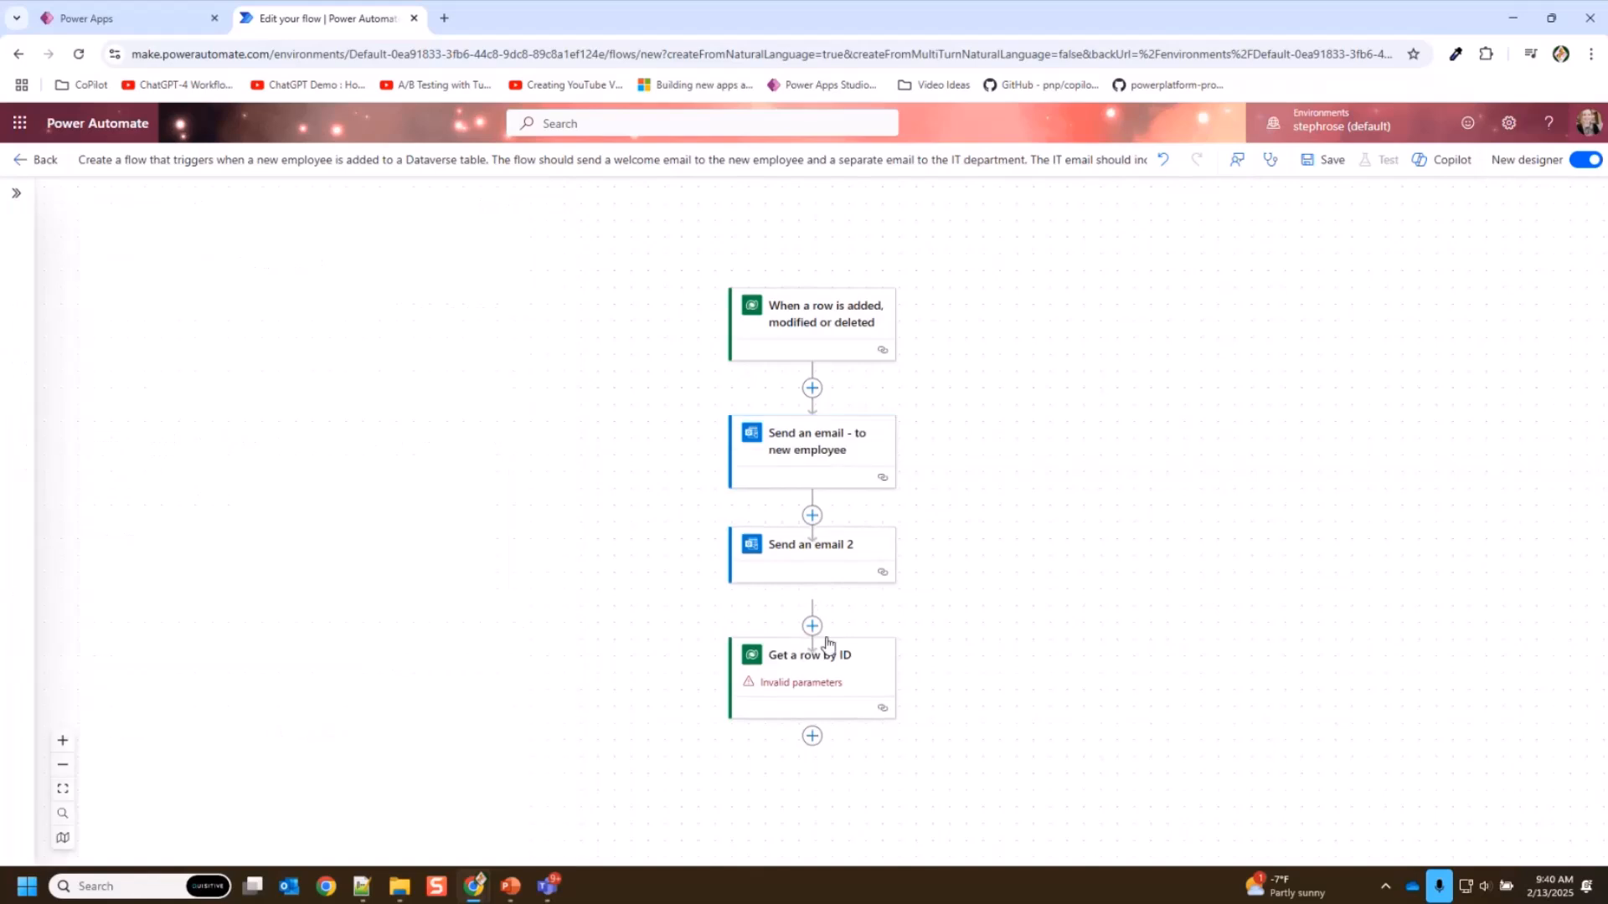
- Move the Get a row by ID action between the two email actions, then open its parameters and Copilot
drag(836, 671, 840, 545)
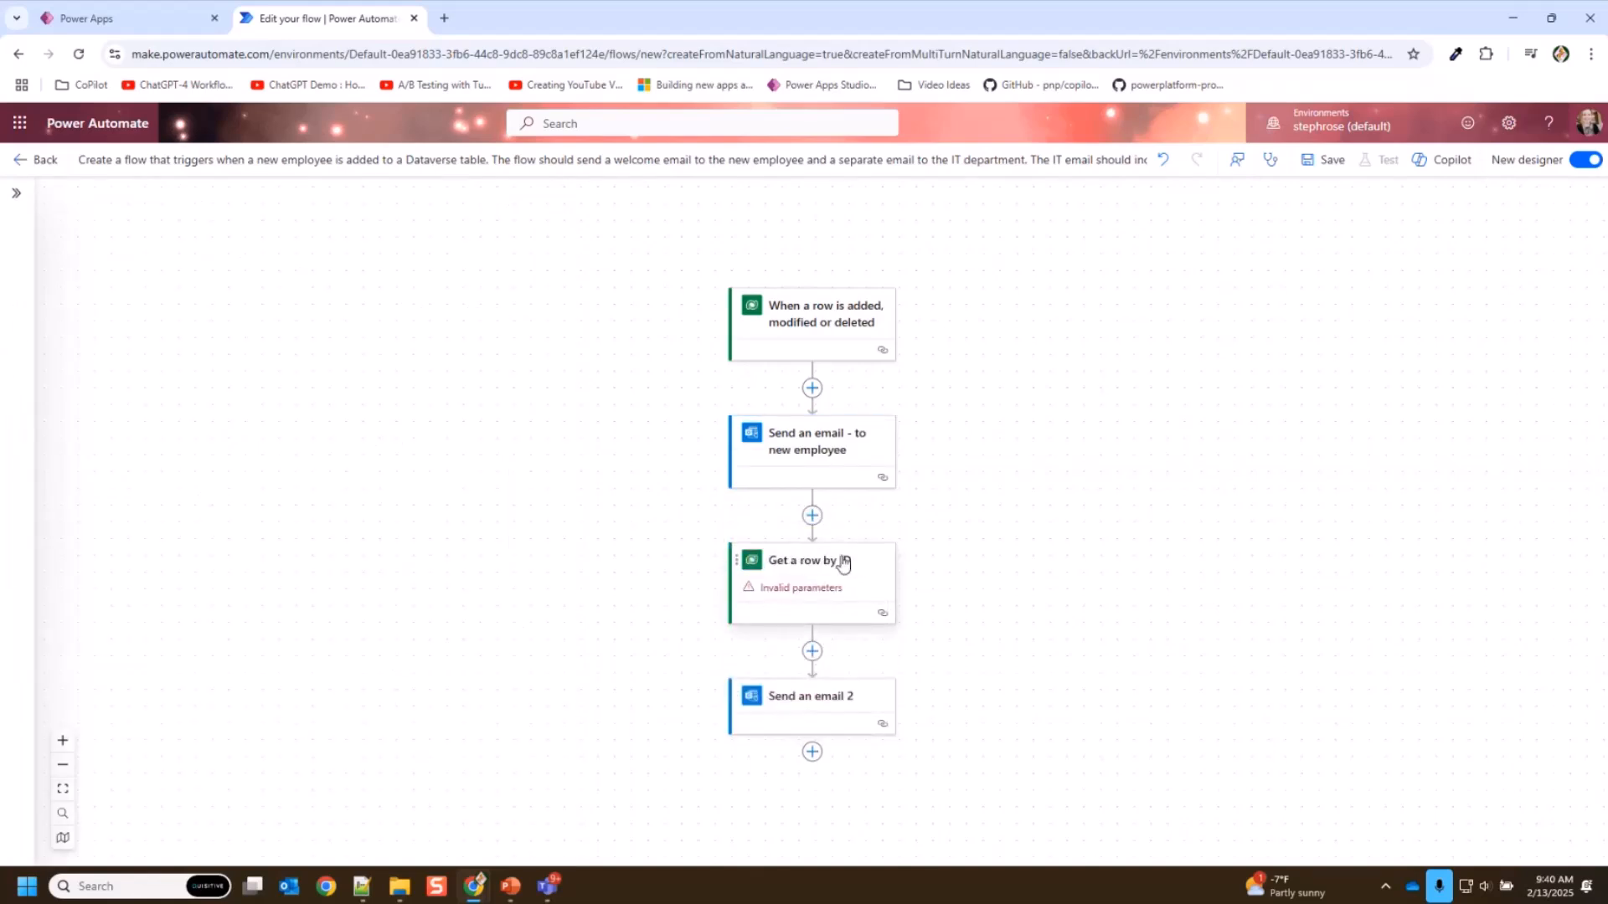
click(843, 564)
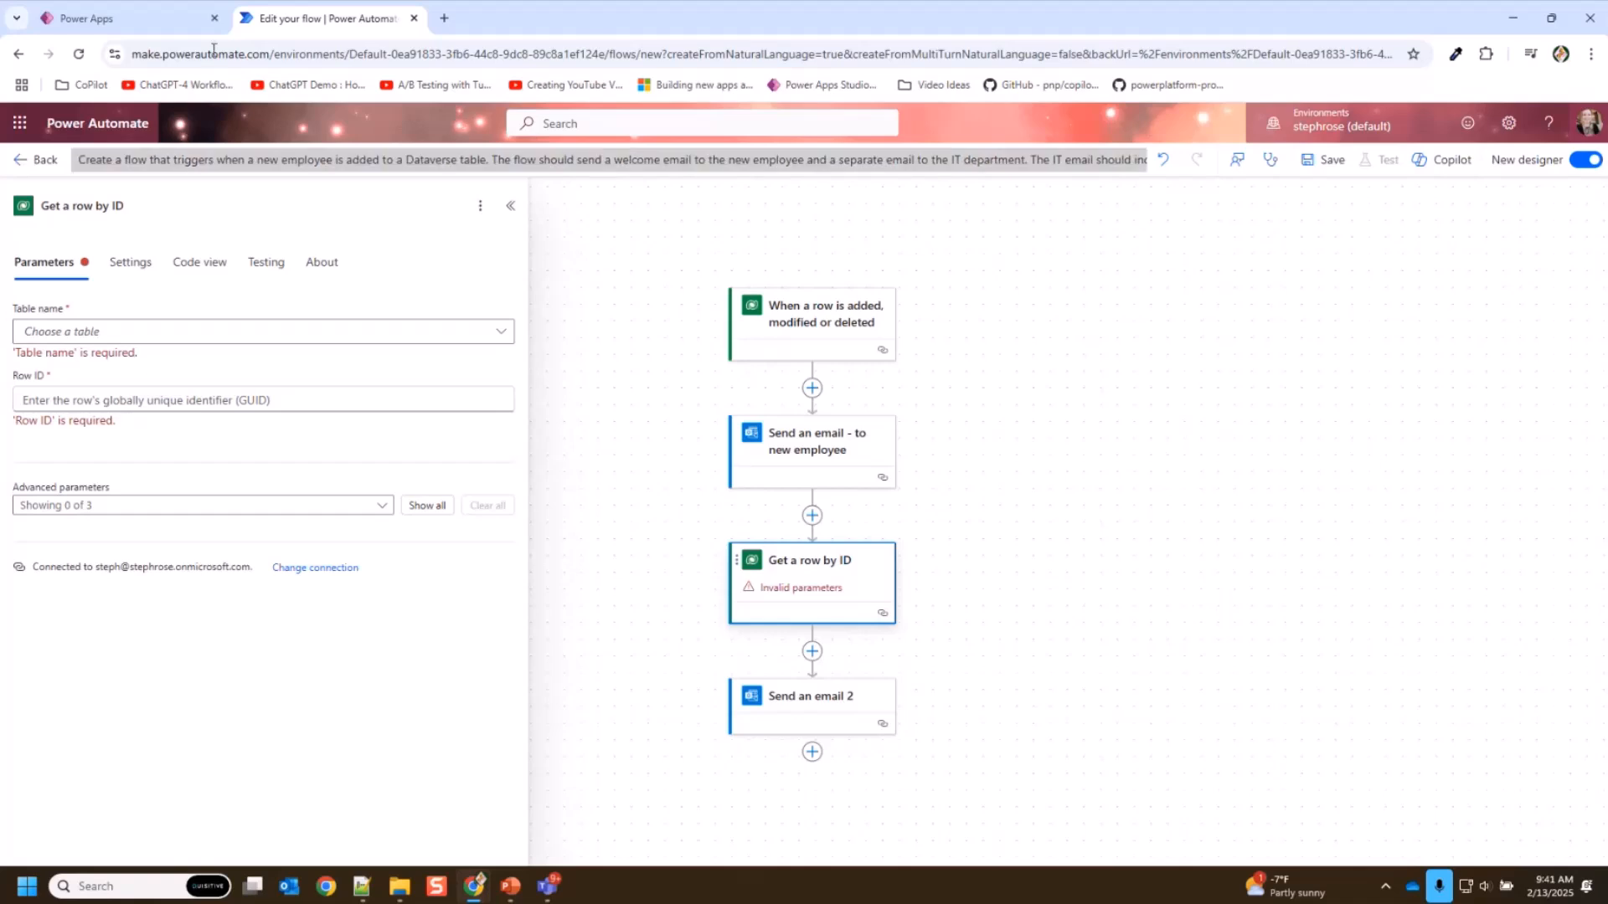
click(1455, 164)
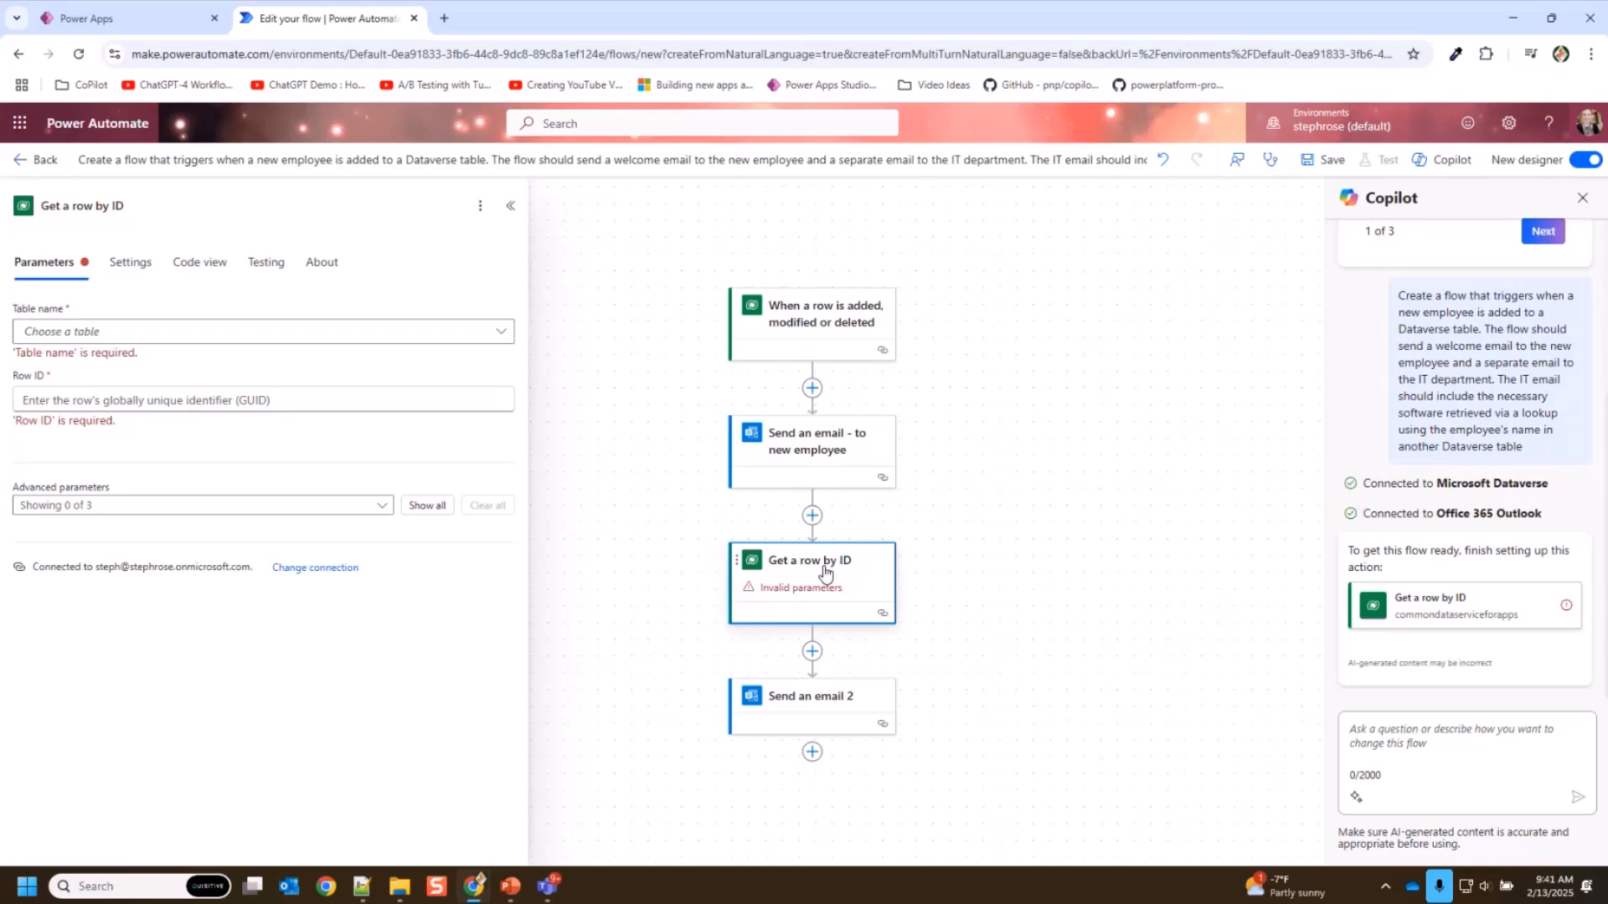
- Switch to the Power Apps onboarding plan and view the Software Access table's columns and data
click(99, 20)
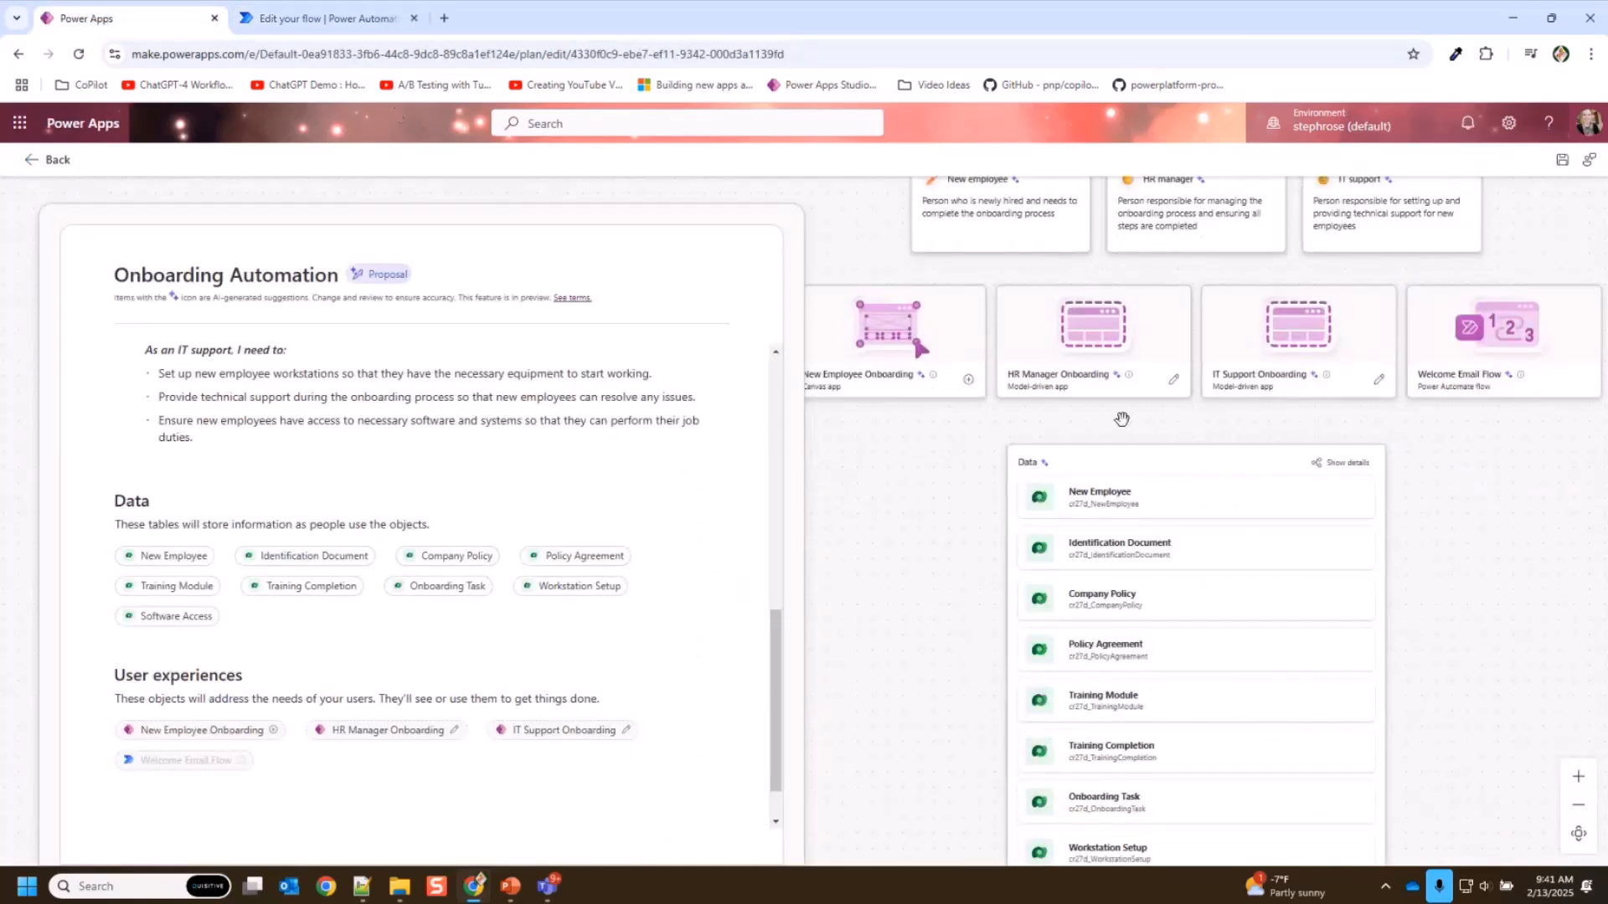
click(1321, 469)
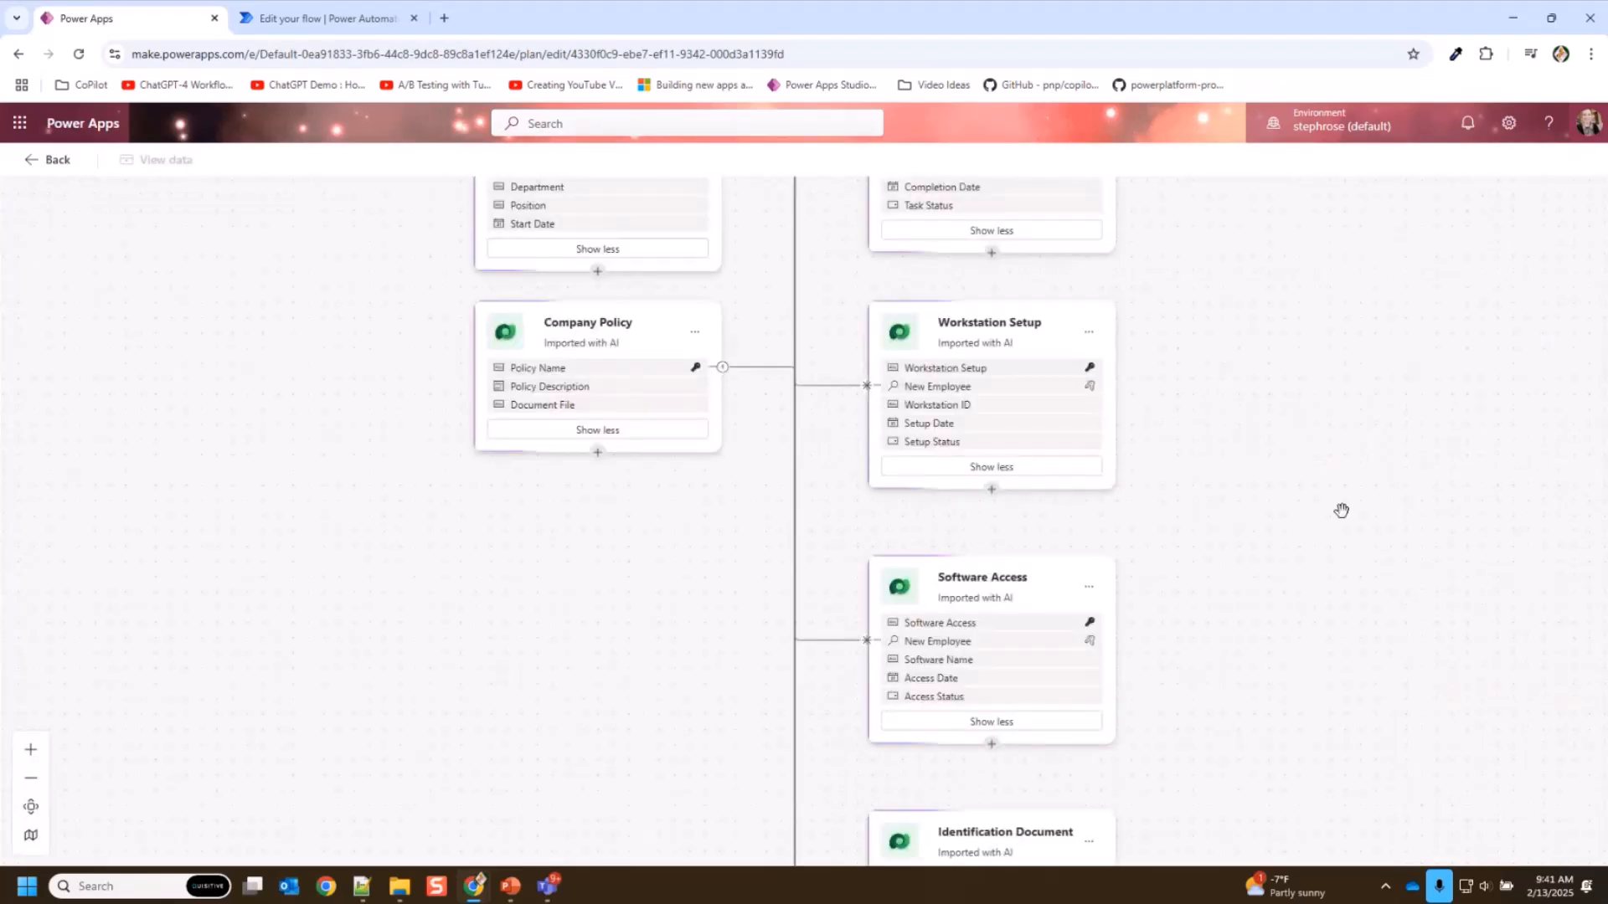
click(1089, 590)
click(1134, 618)
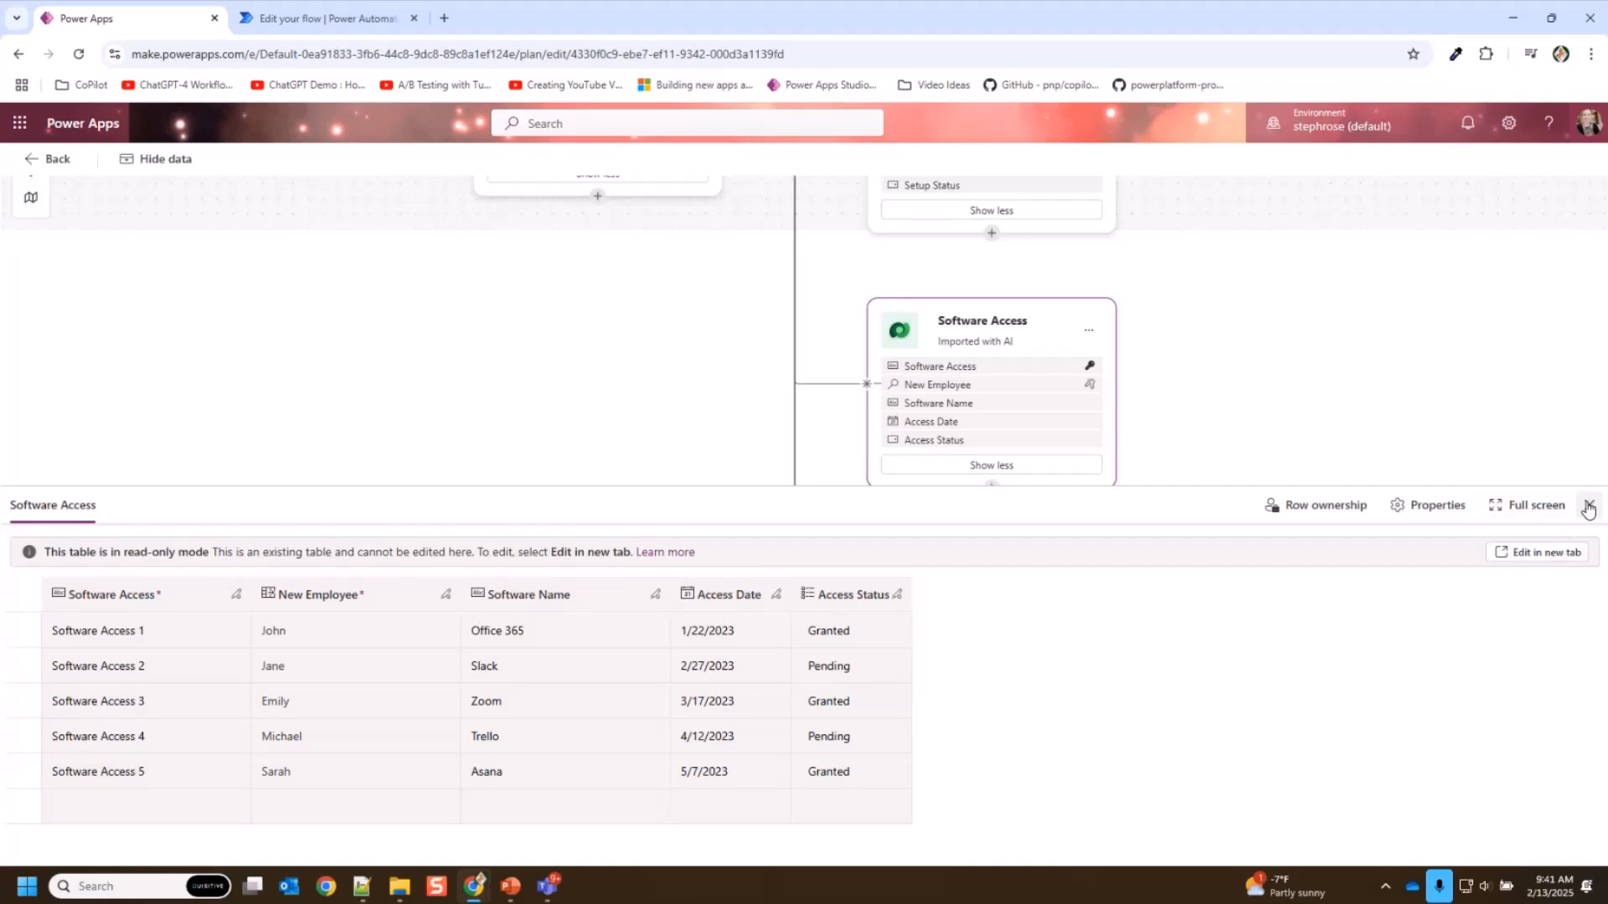
- Return to the Power Automate flow and ask Copilot to "Change get a row to list rows"
click(315, 27)
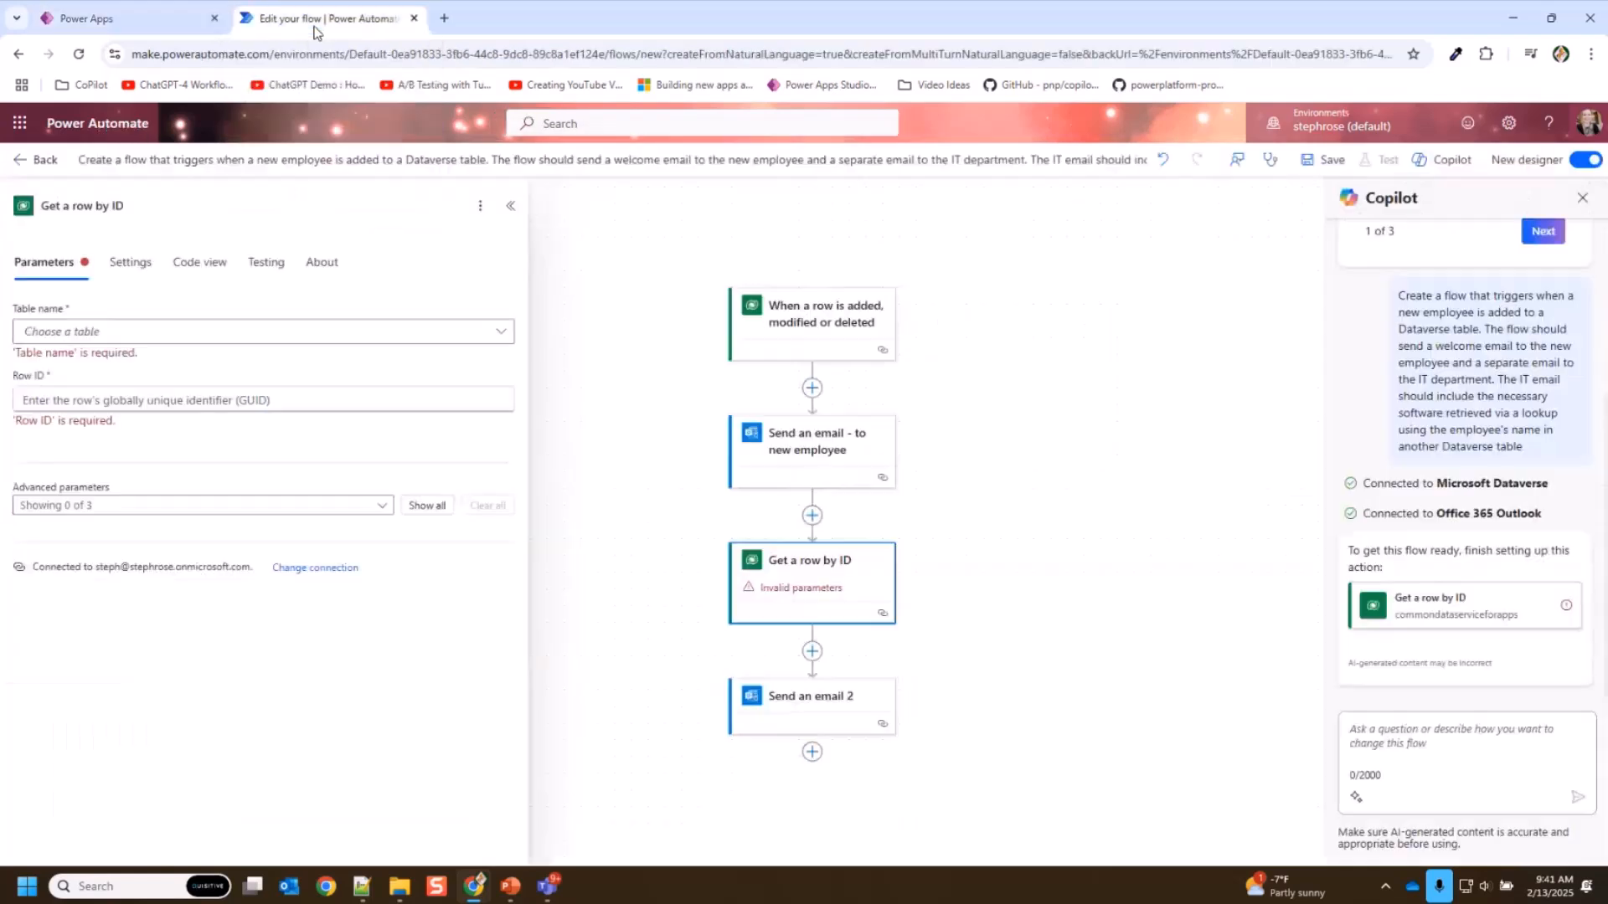
click(1437, 738)
key(alt+Tab)
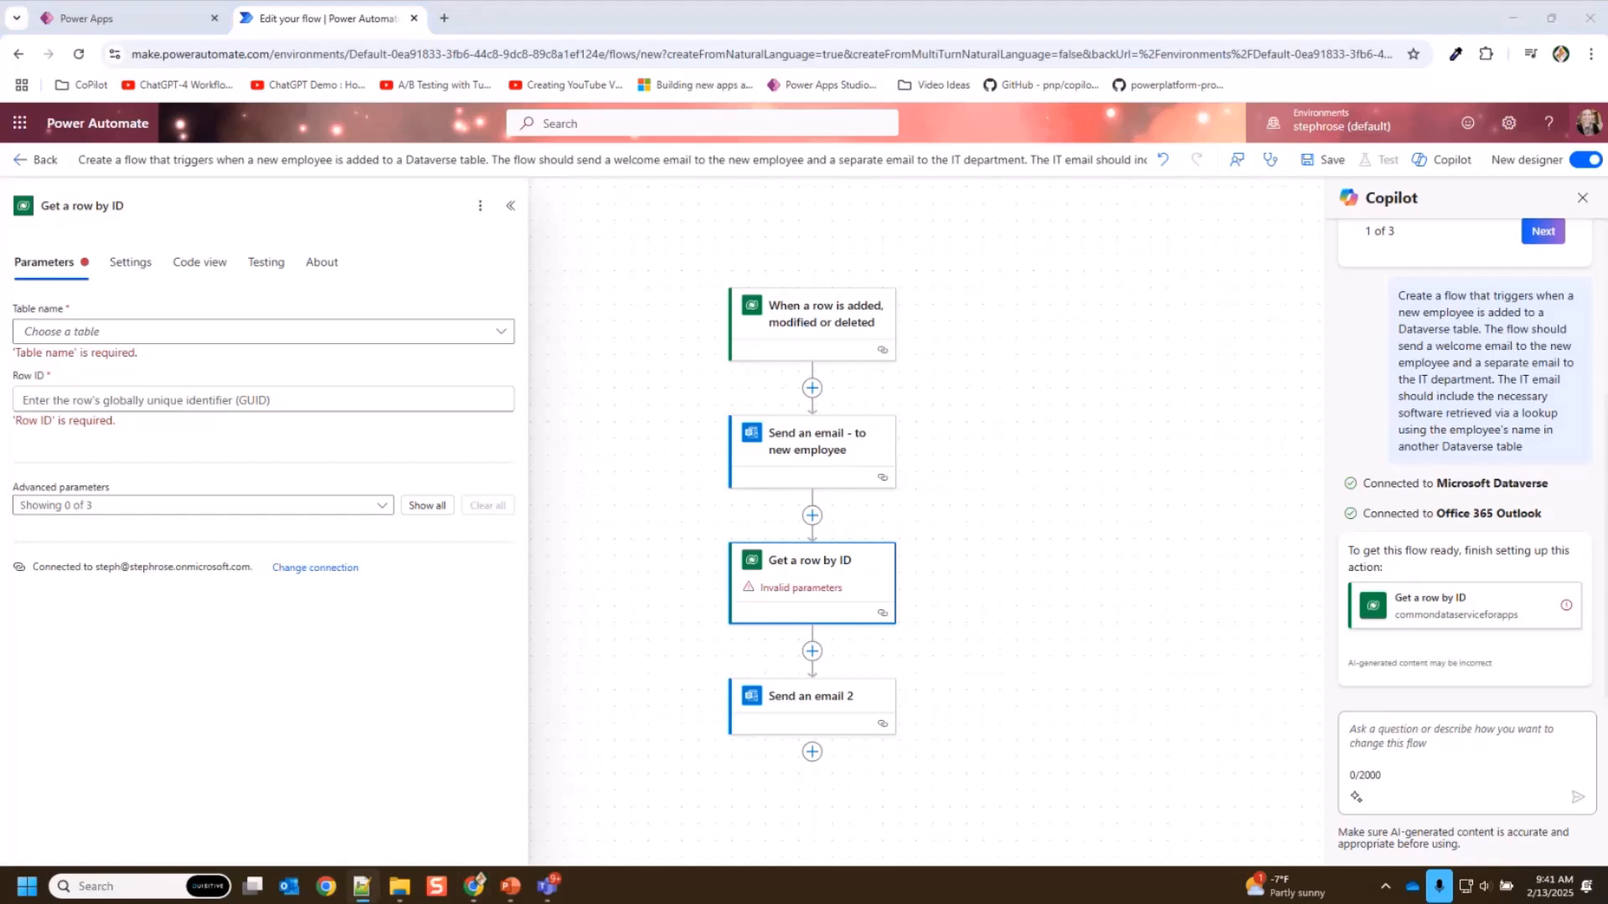
click(1477, 757)
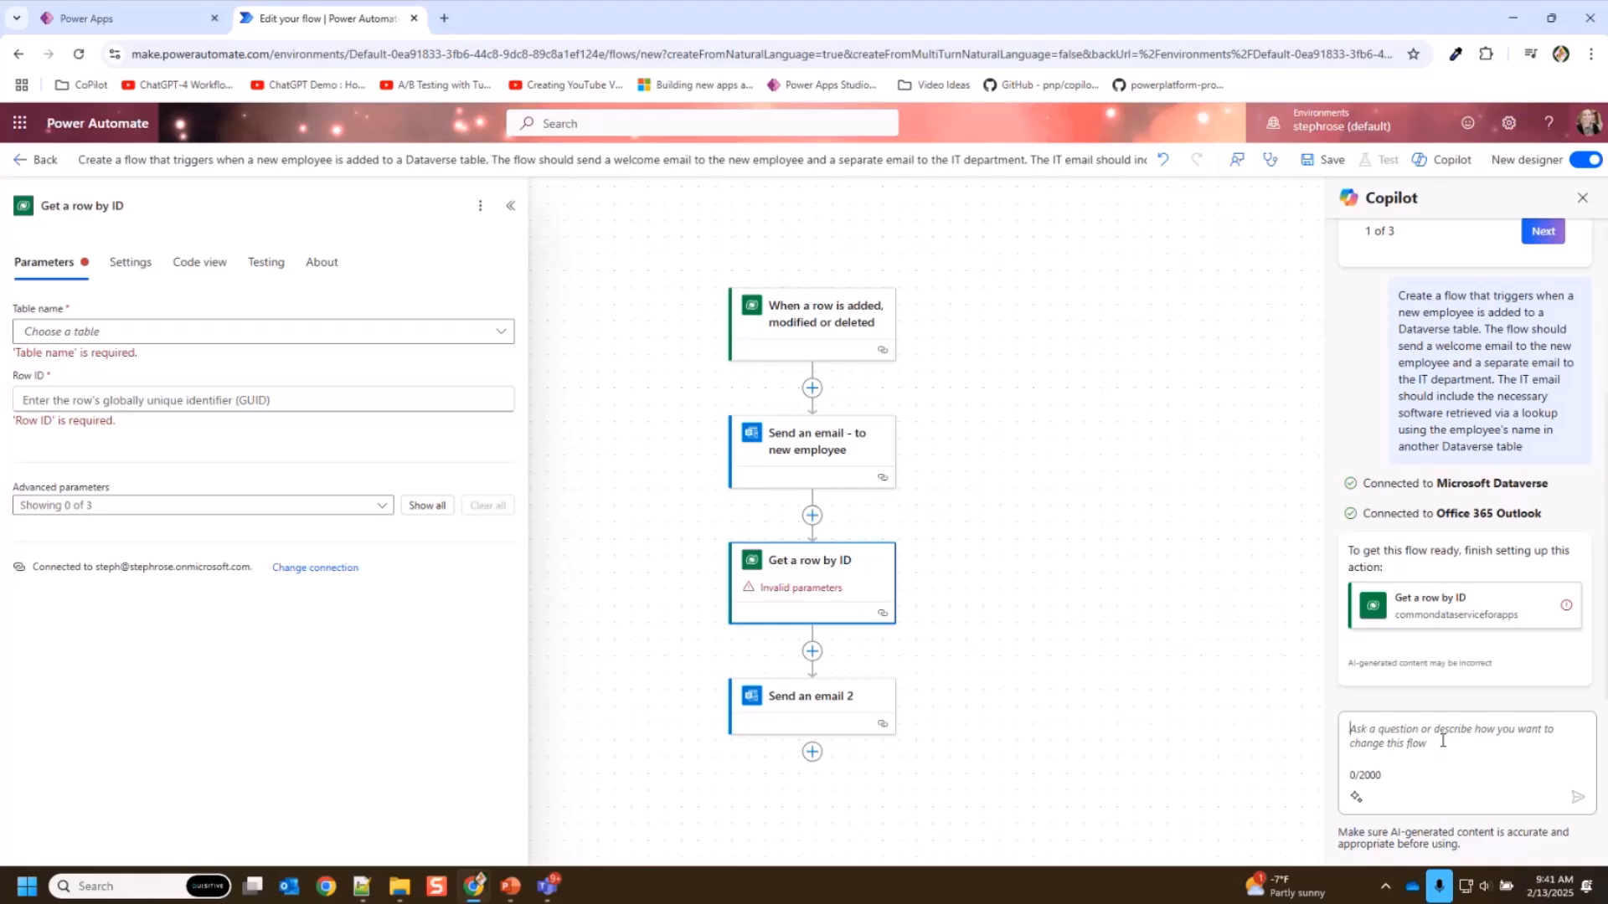
text(Change get a row to list rows)
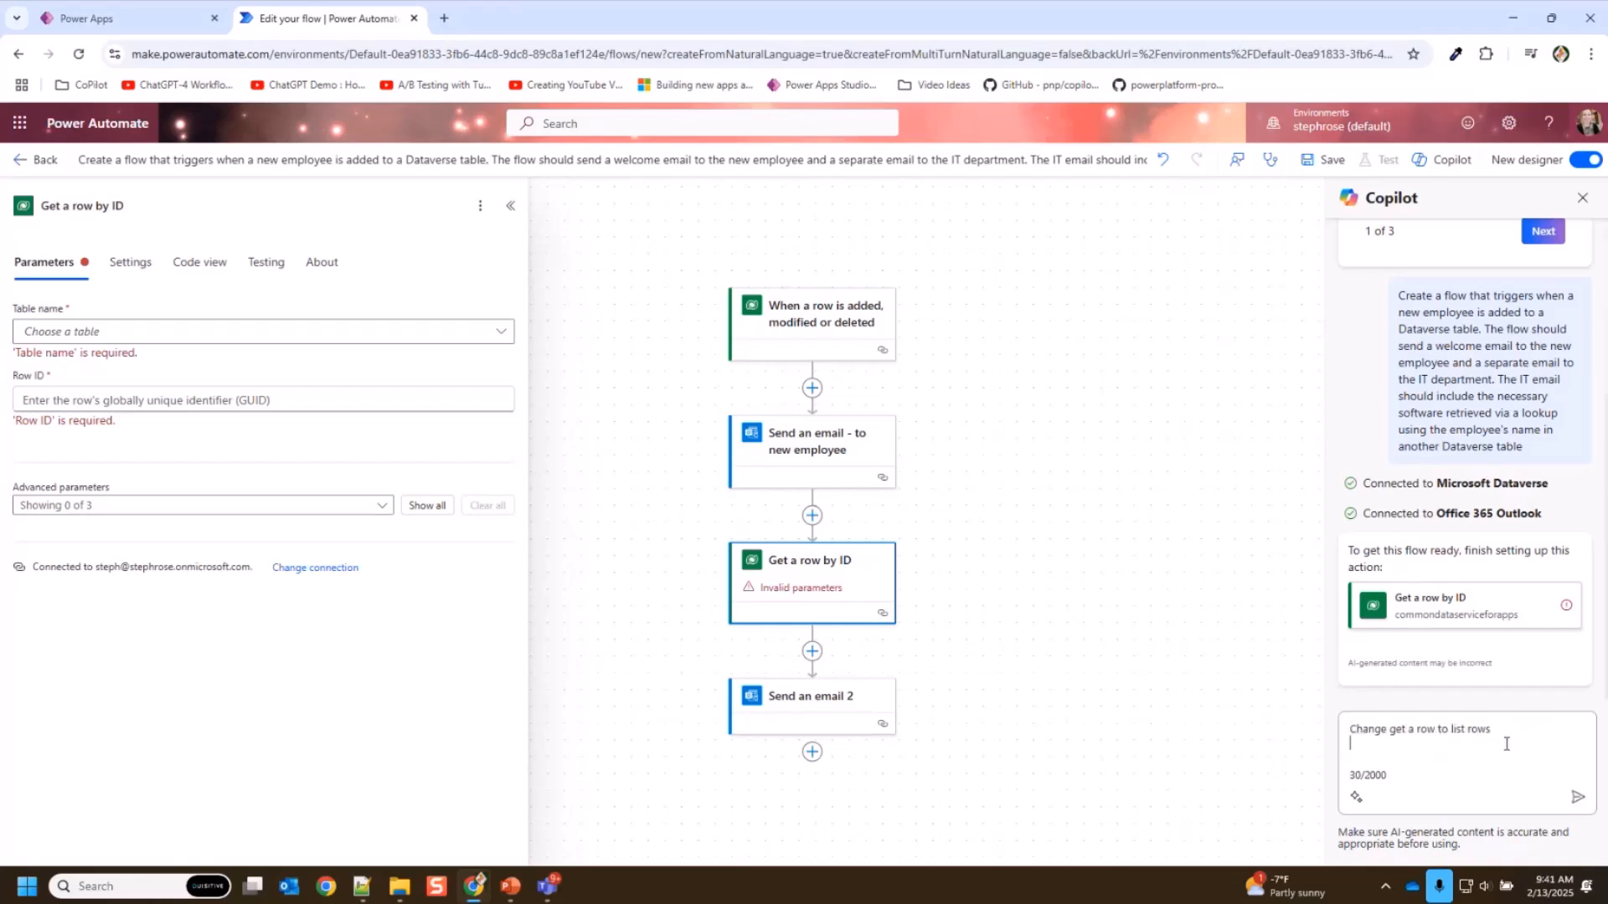
click(1583, 800)
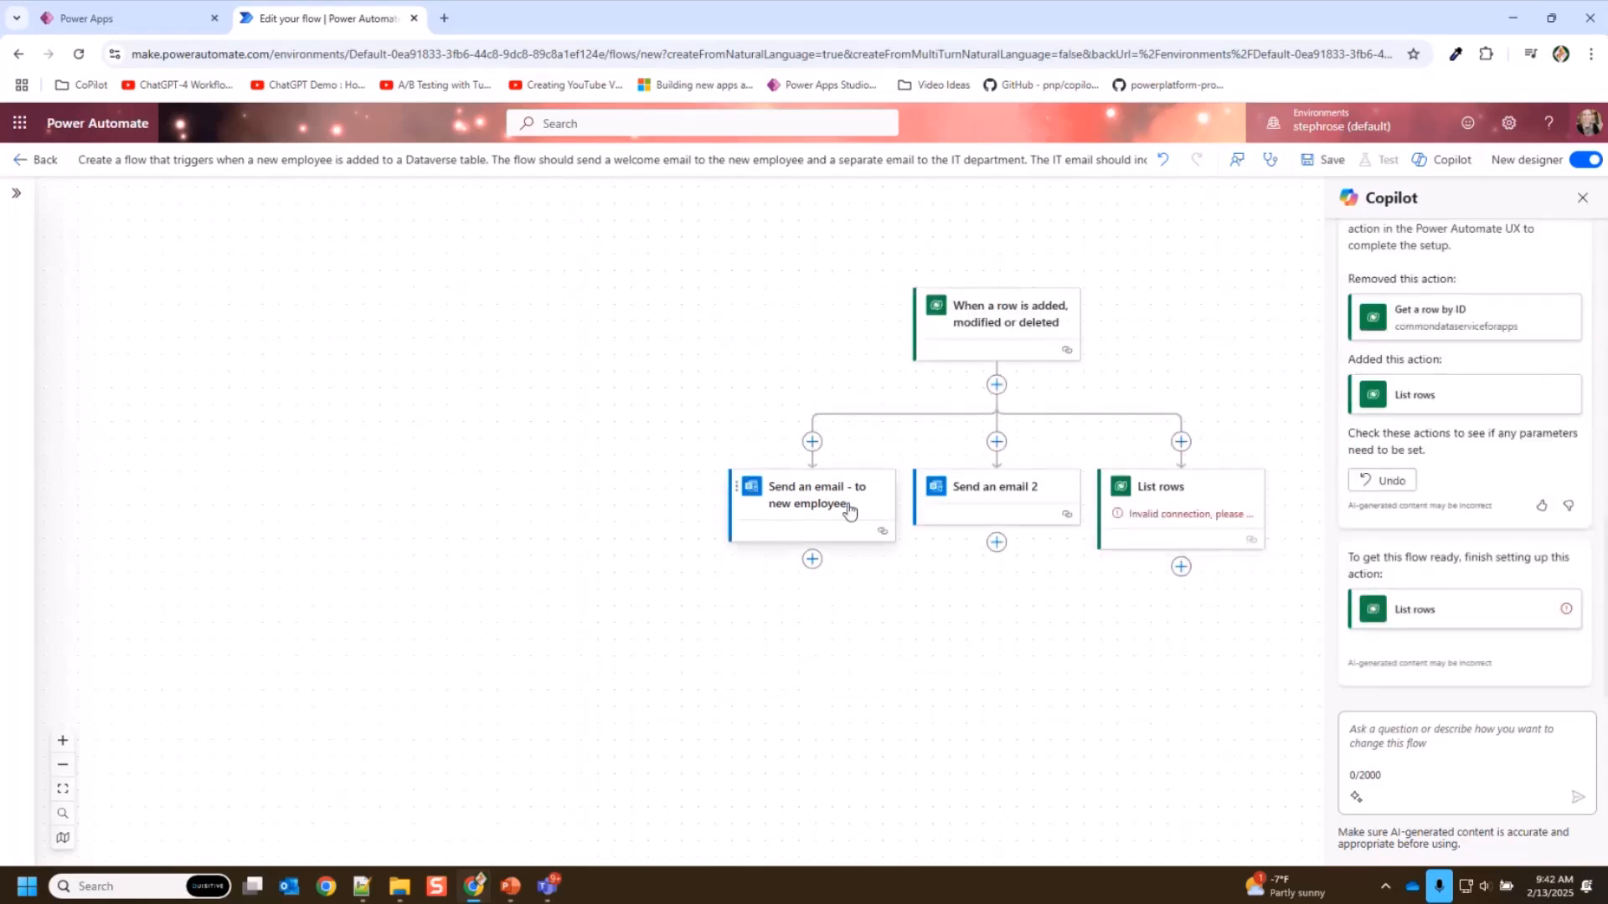
- Rearrange the parallel branches into one sequence, with List rows after the new-employee email and Send an email 2 last
drag(820, 505, 1044, 424)
drag(1148, 495, 811, 570)
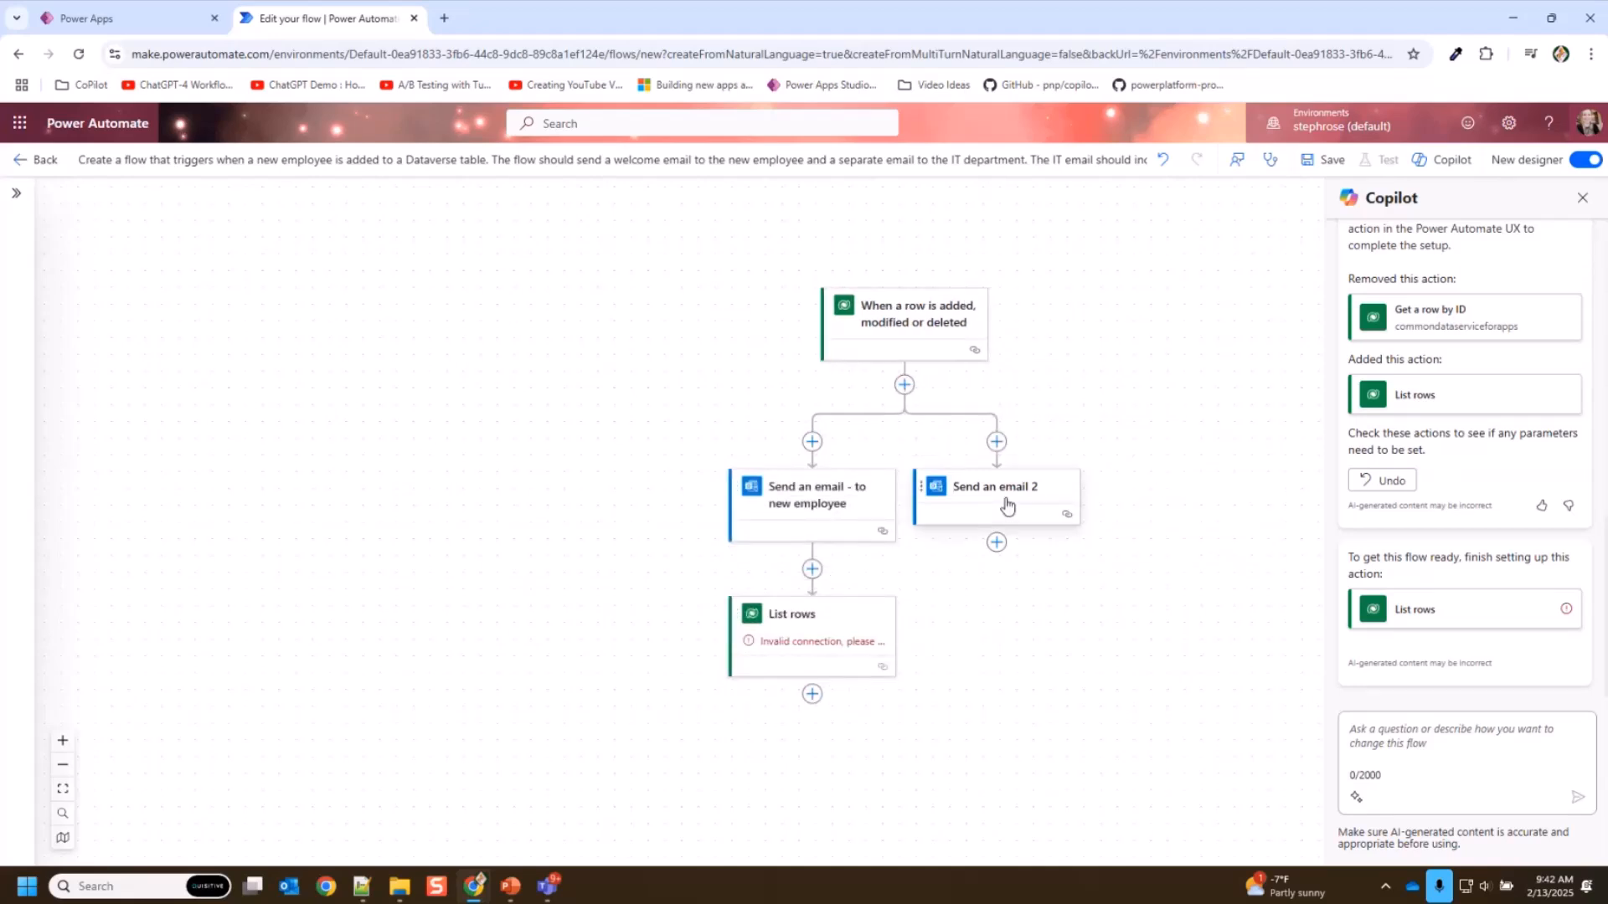
- Assign the existing Dataverse connection to the List rows action and open its table choices
click(838, 568)
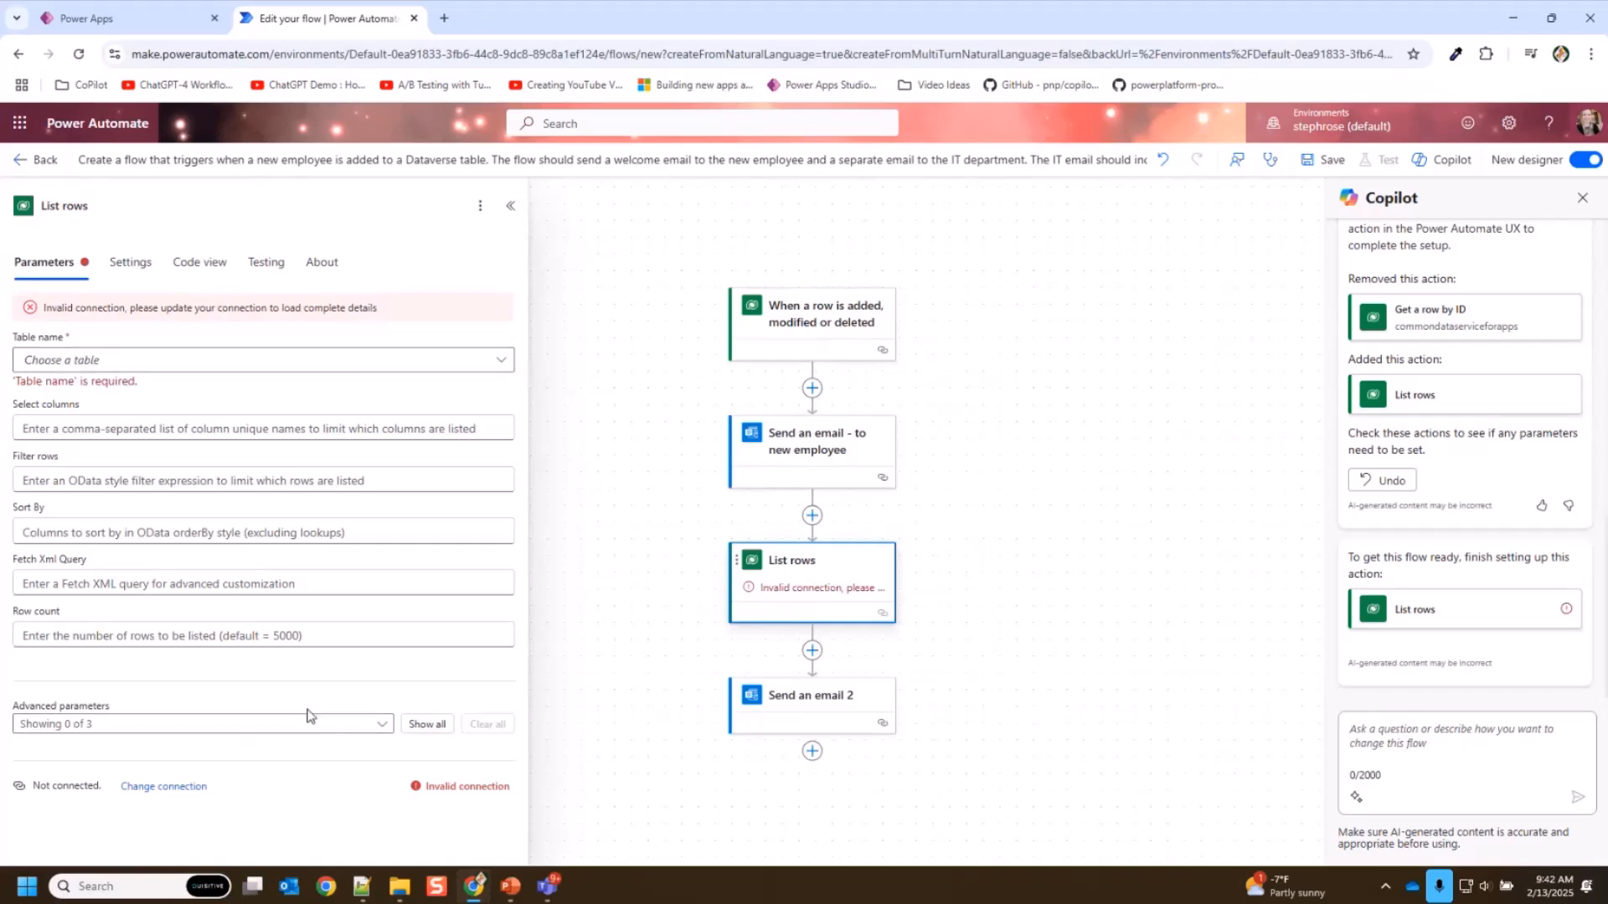
click(185, 795)
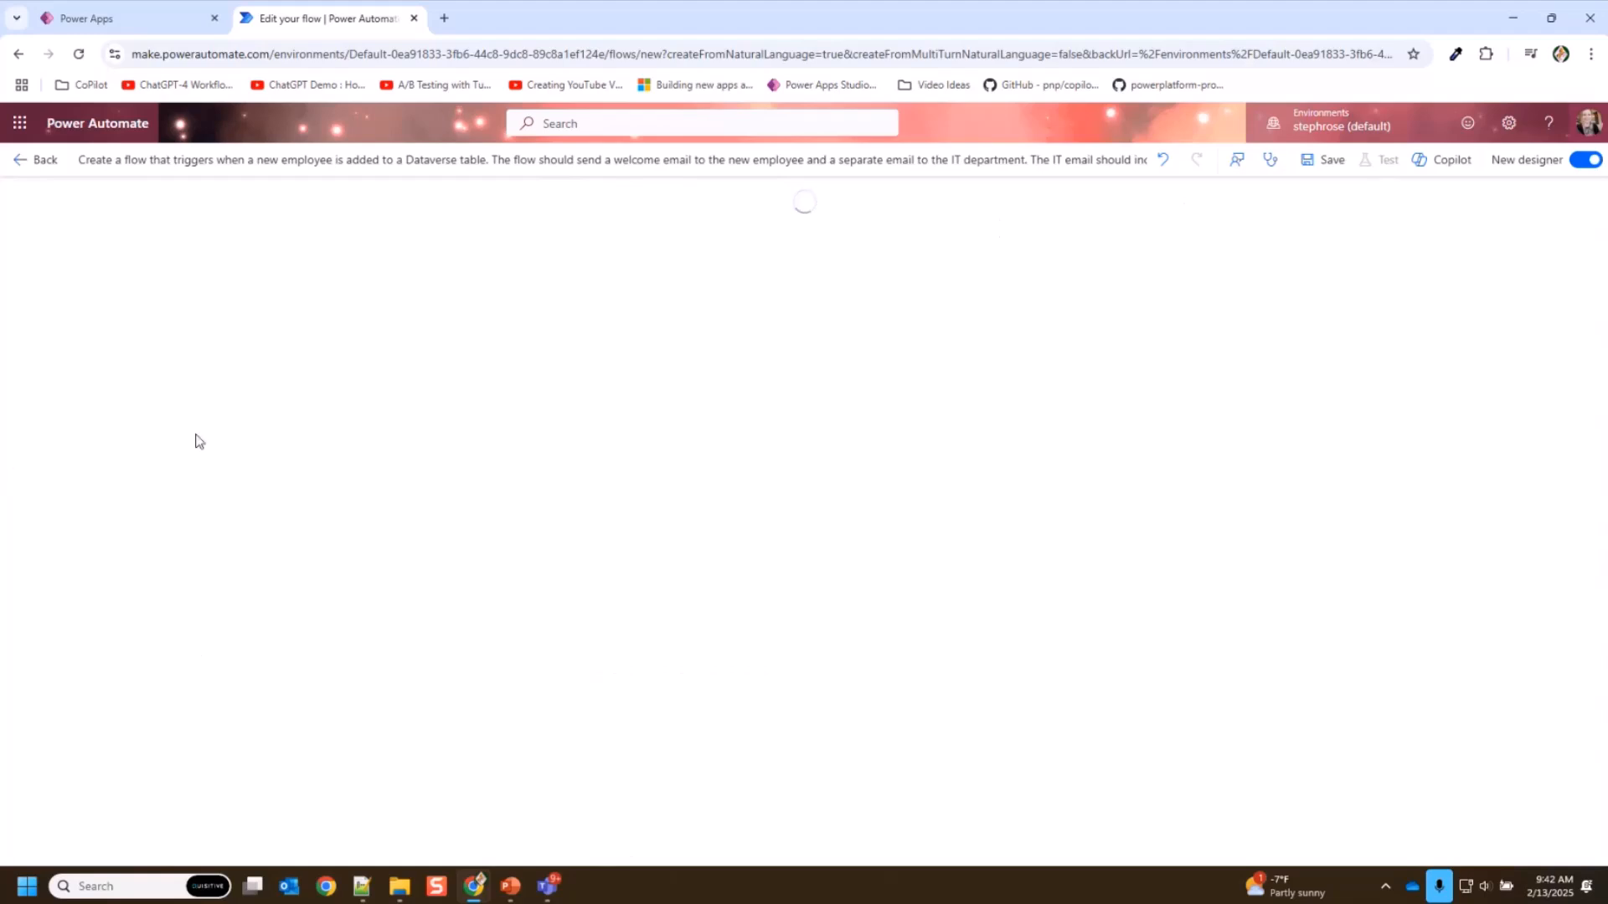
click(308, 490)
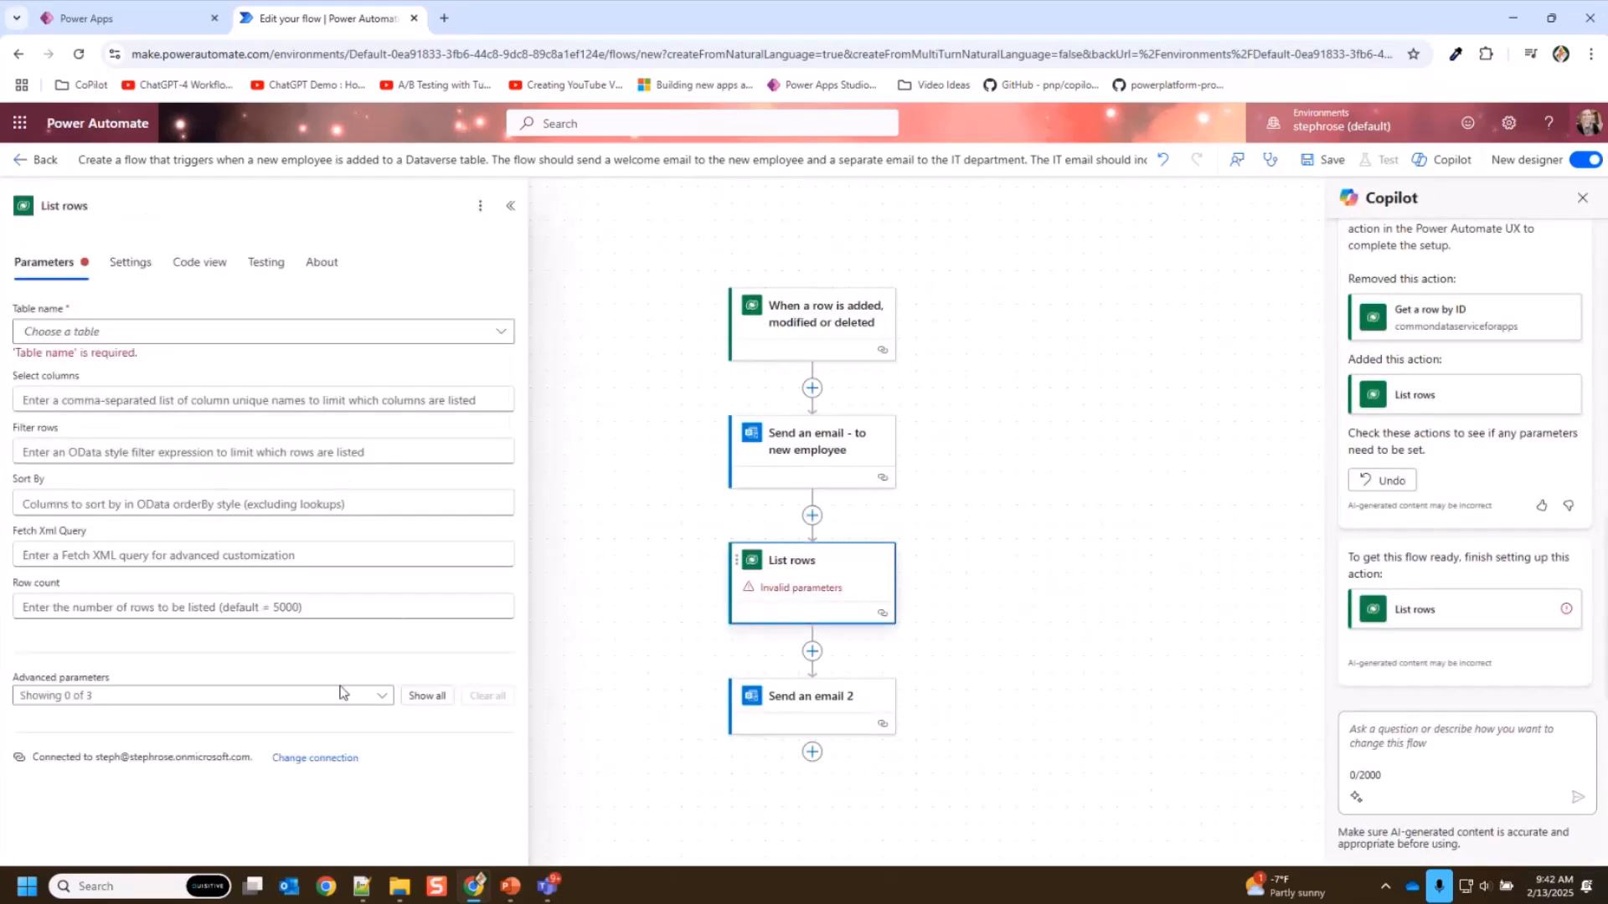
click(283, 339)
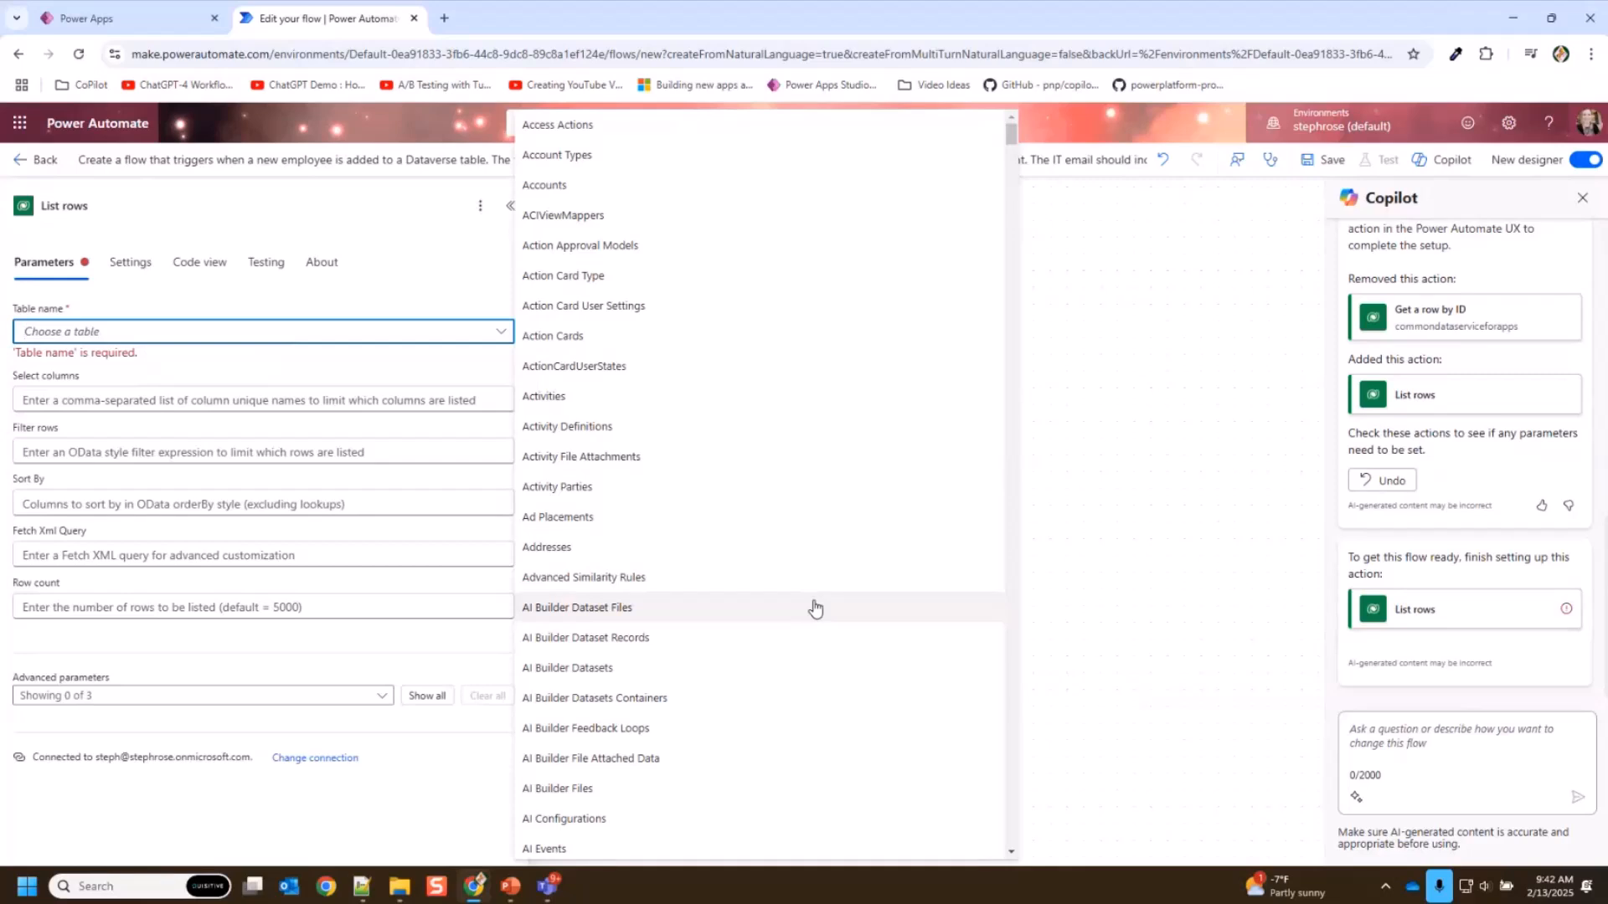
text(new e)
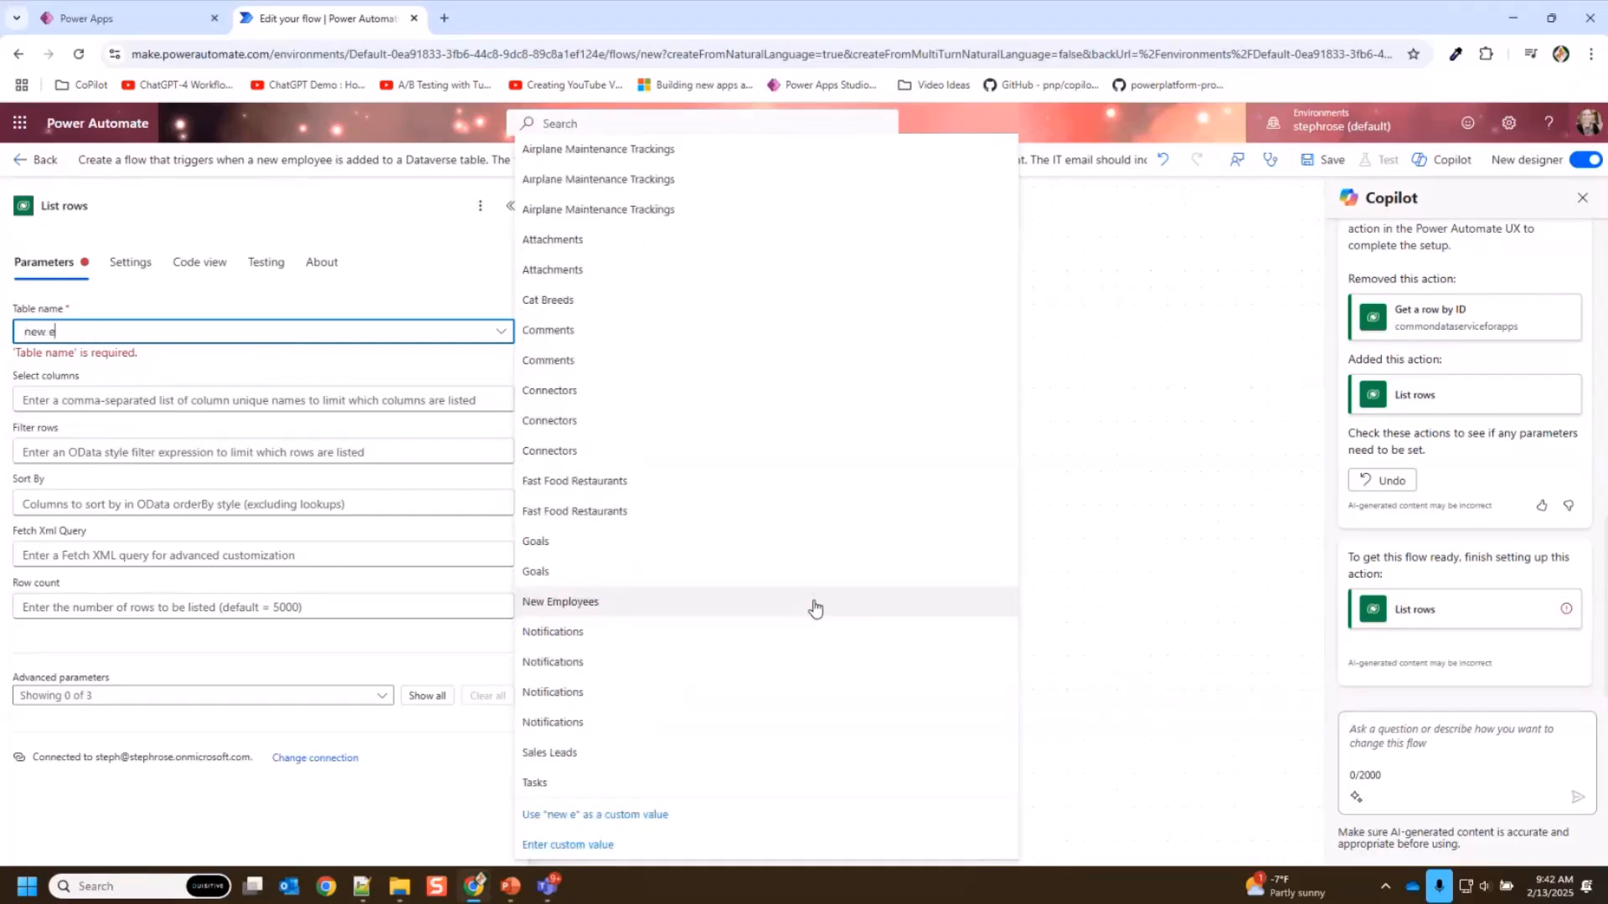
key(BackSpace)
key(BackSpace)
key(BackSpace)
key(BackSpace)
key(BackSpace)
text(sso)
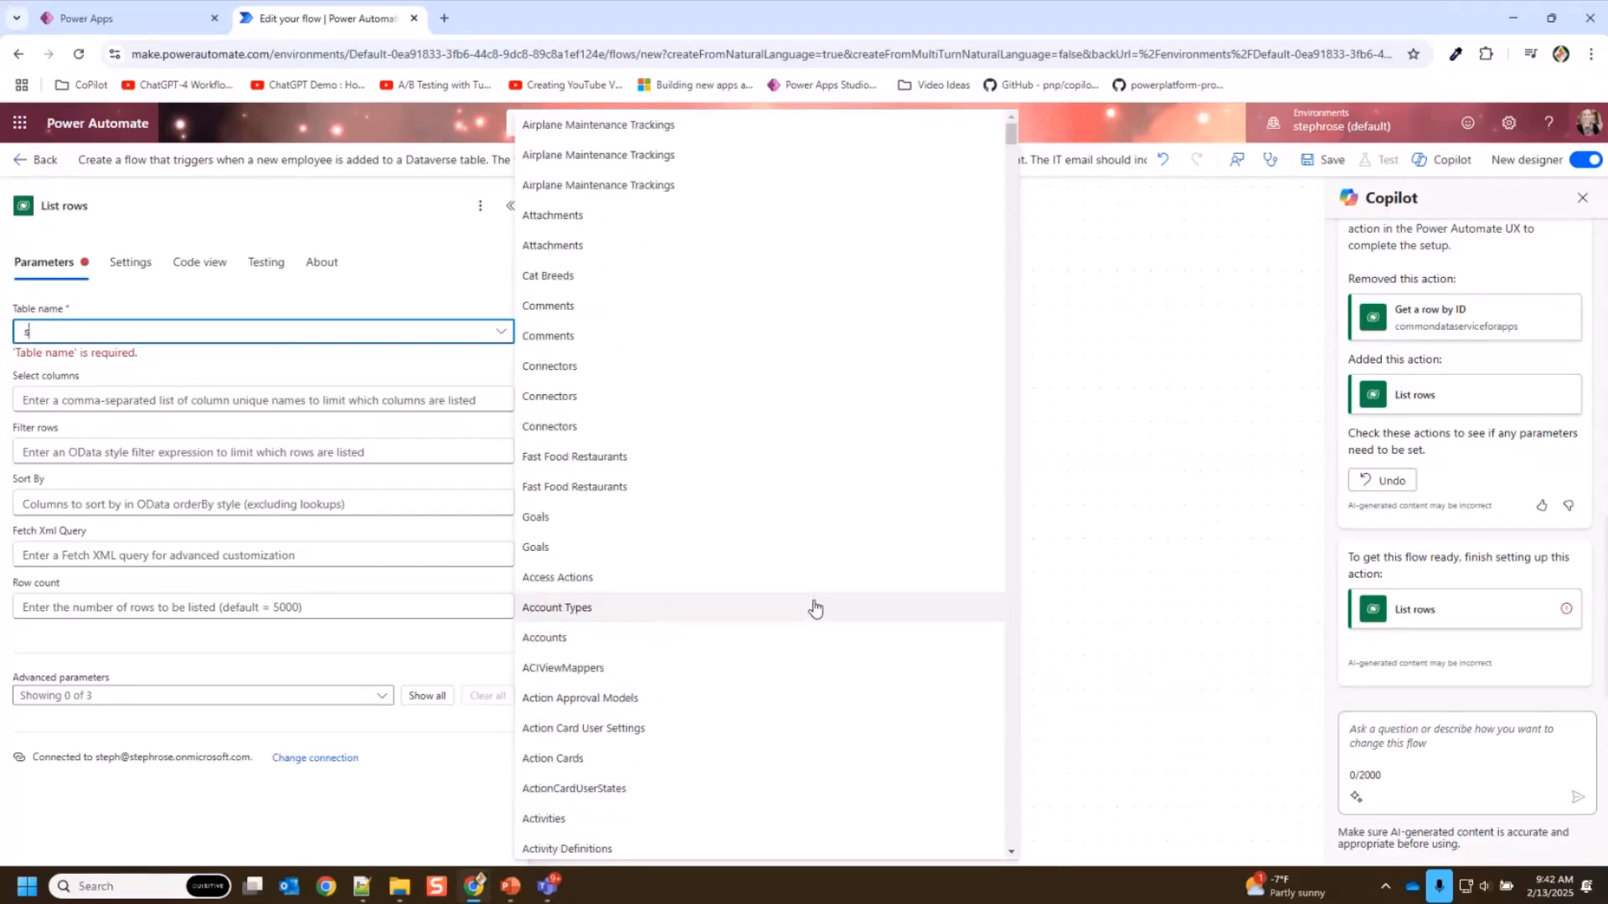
key(BackSpace)
key(BackSpace)
key(BackSpace)
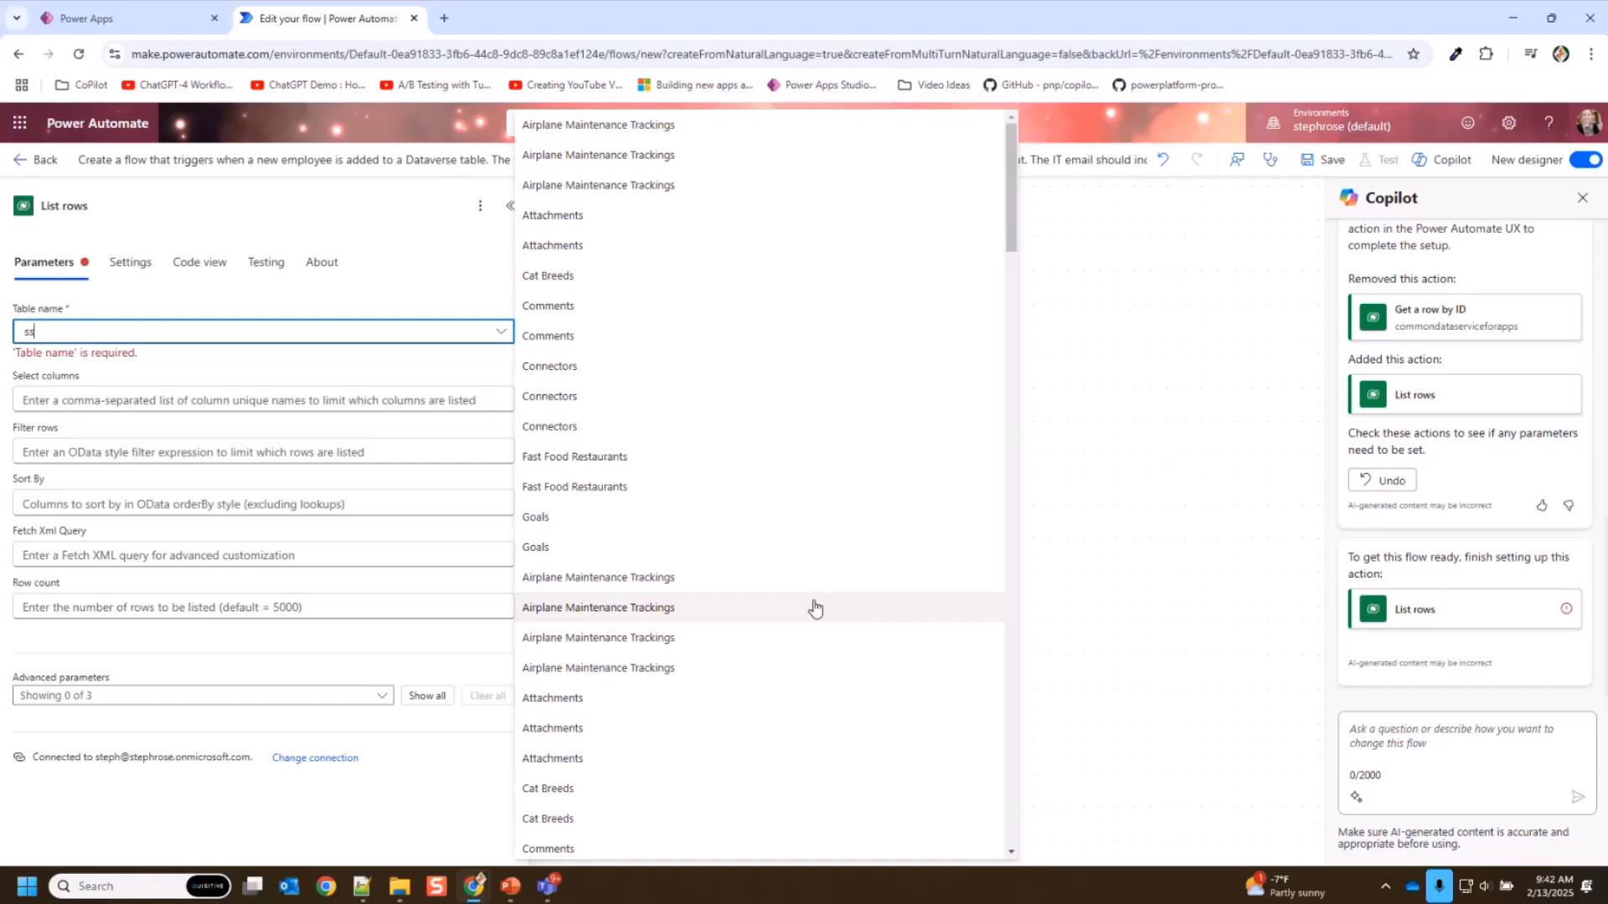
- Find "software" among the tables and set the List rows table name to Software Accesses
text(software)
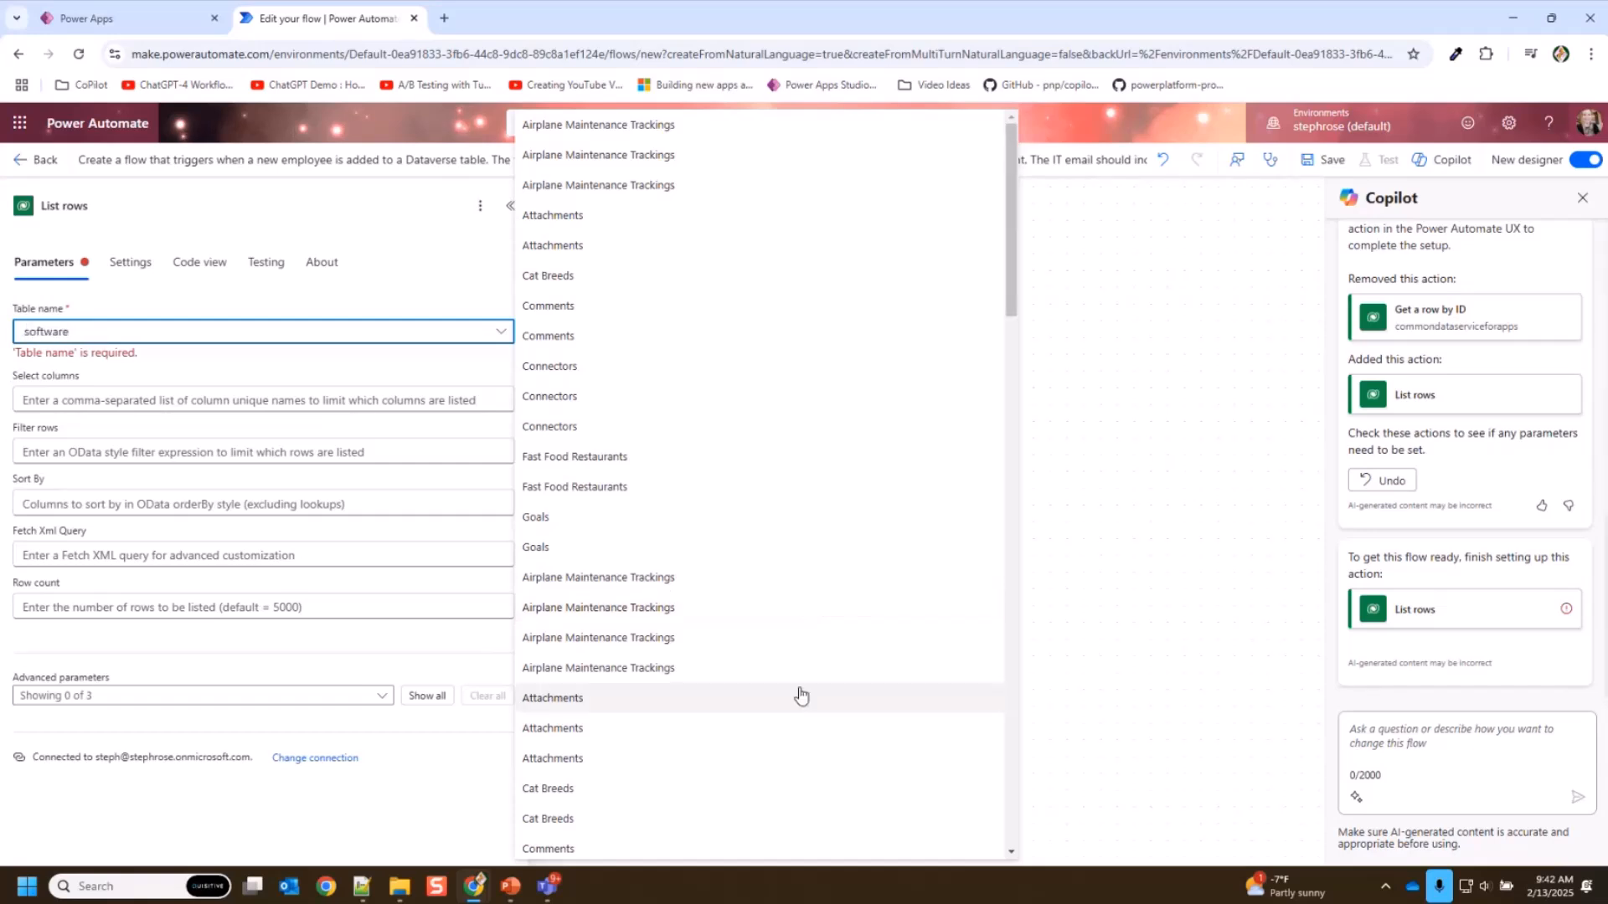
scroll(801, 694, down, 10)
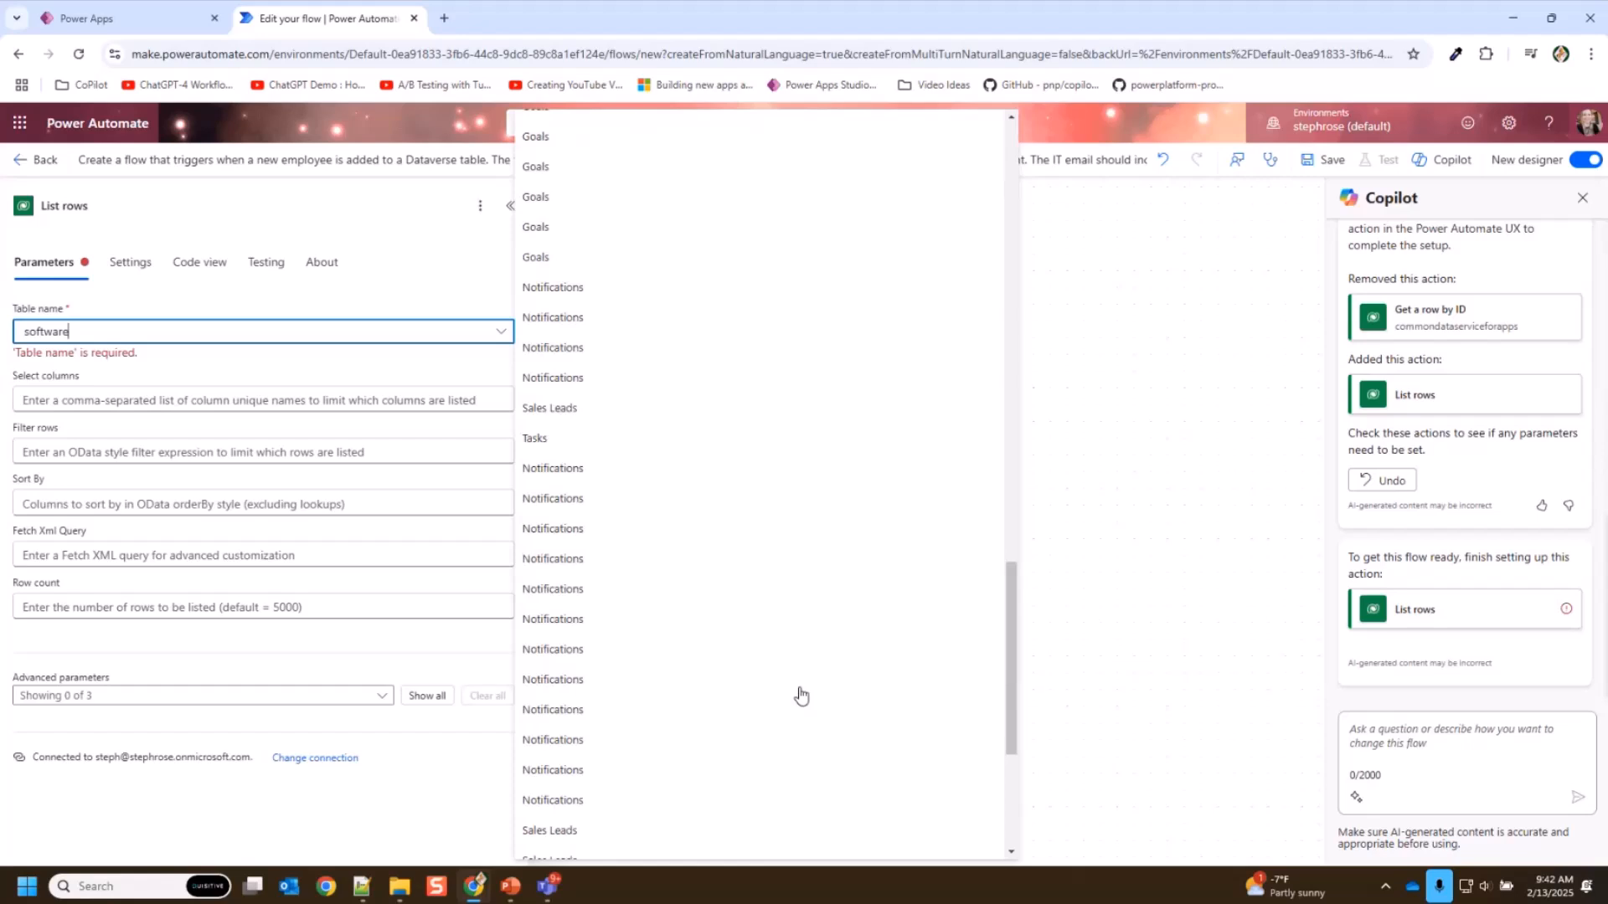
scroll(802, 695, down, 5)
click(775, 693)
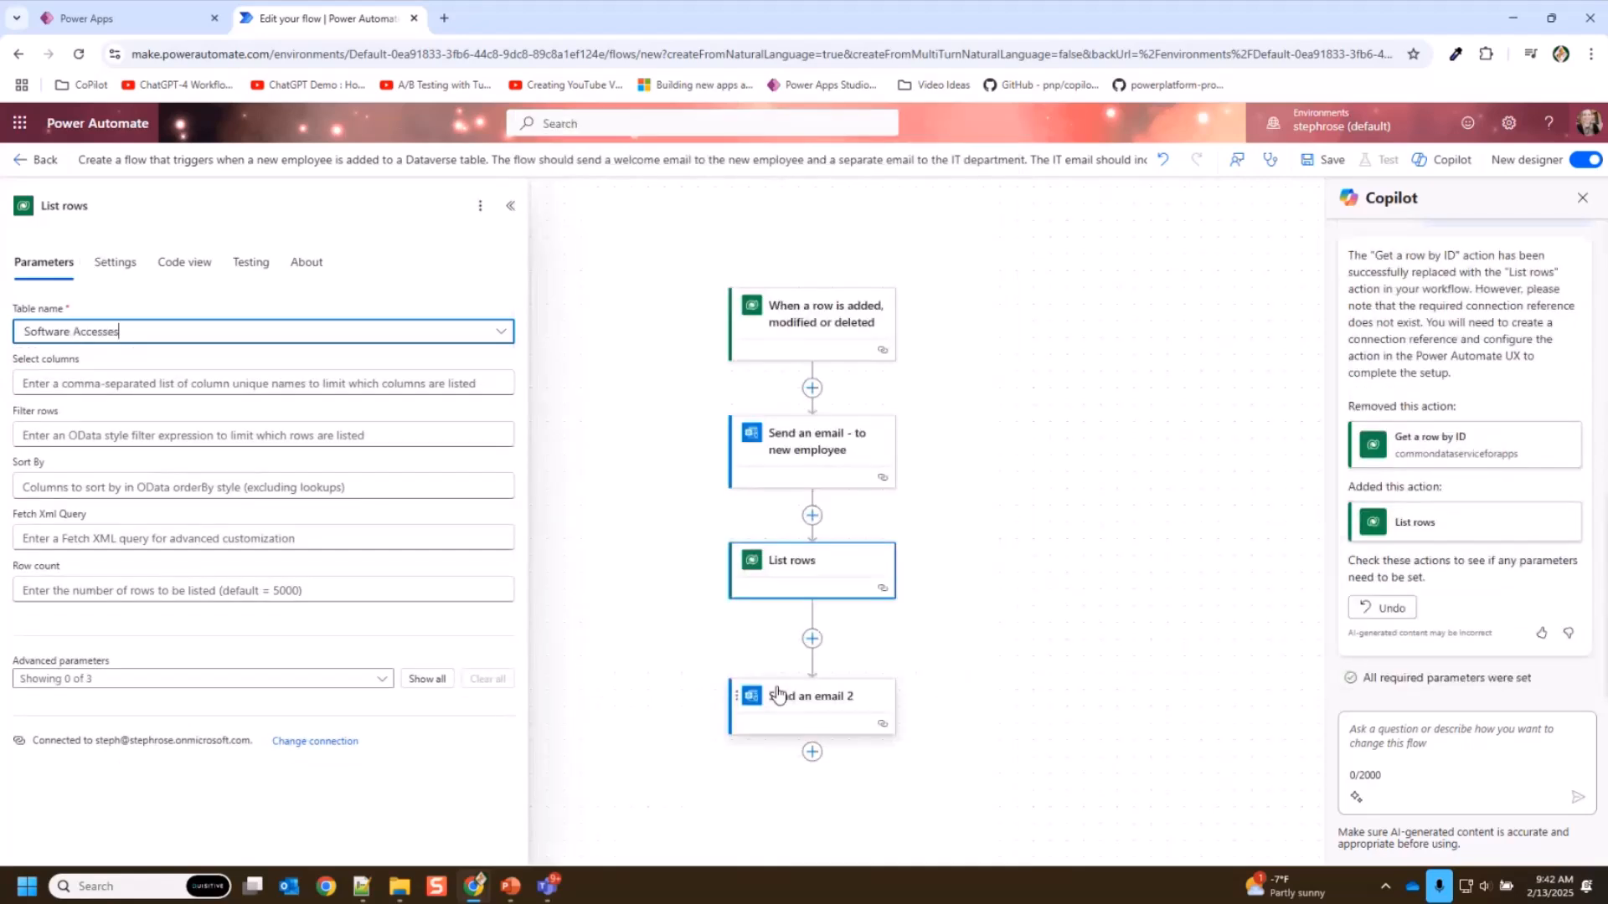
click(305, 433)
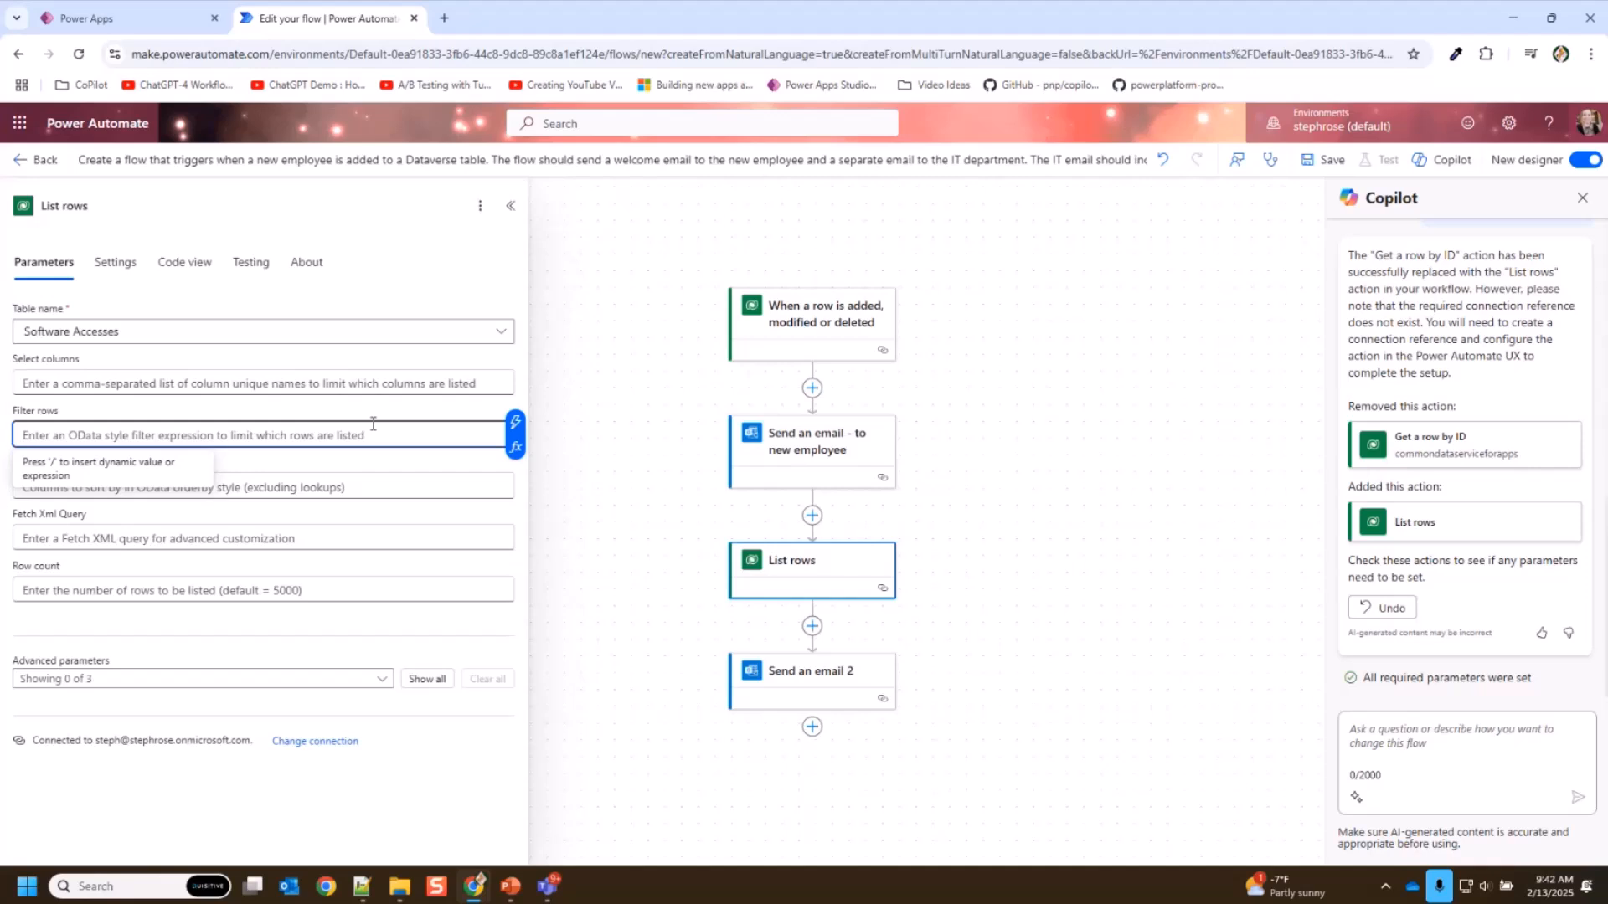
click(1036, 514)
key(alt+Tab)
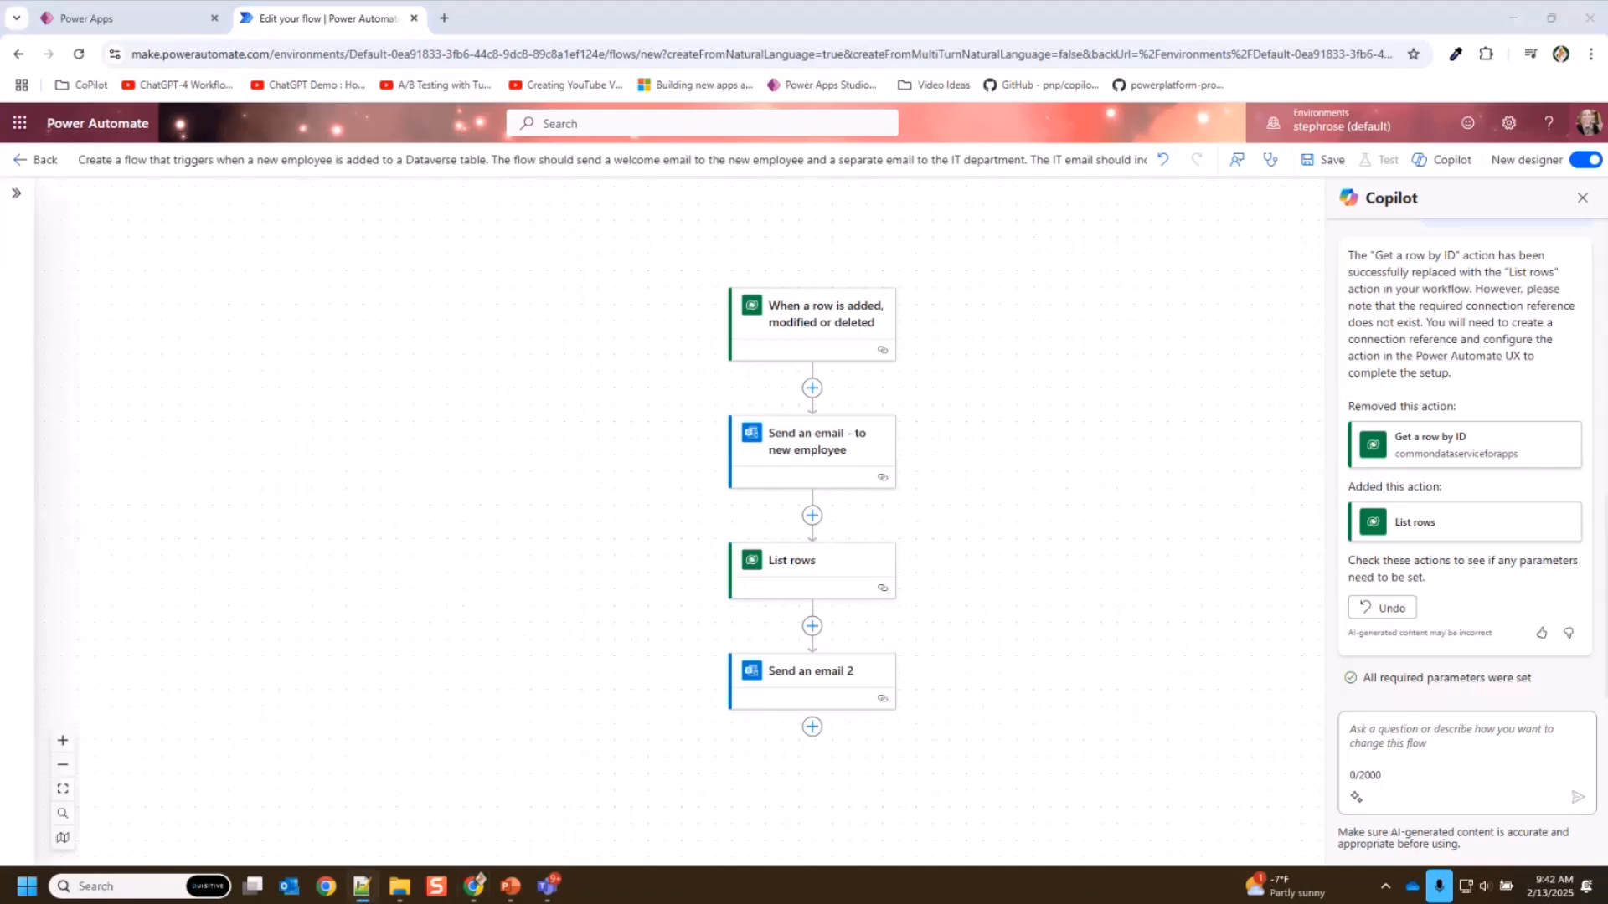
key(alt+Tab)
click(865, 579)
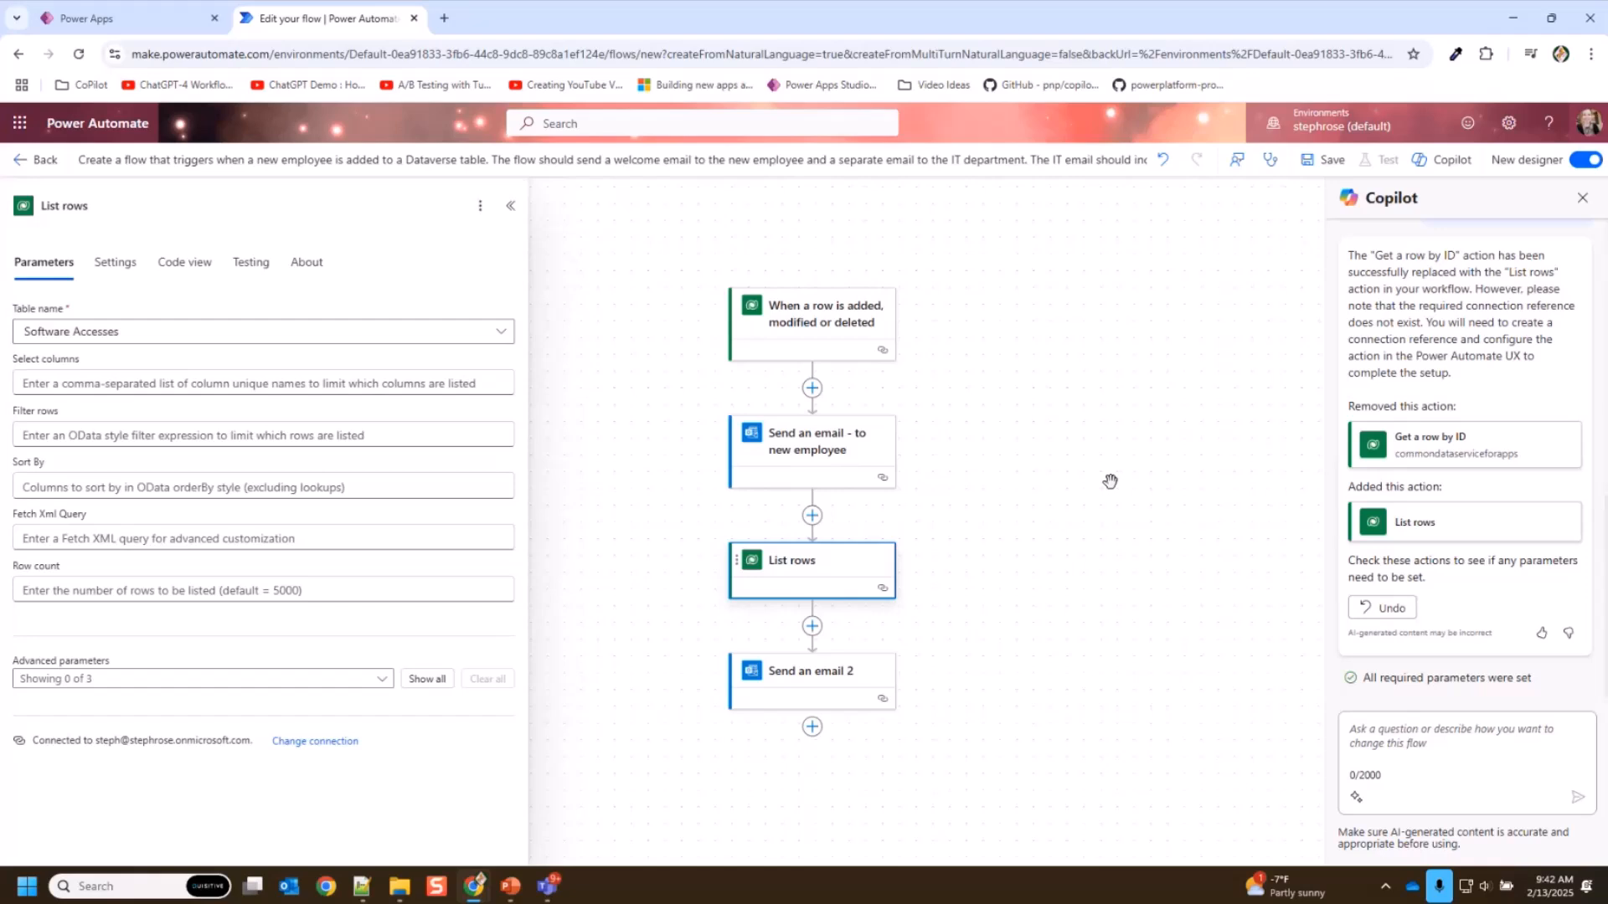
- Ask Copilot "I need to do an odata filter query to match a value to a lookup column" and read its answer
click(1466, 736)
text(I need to do an odata filter query to match a value to a lookup column)
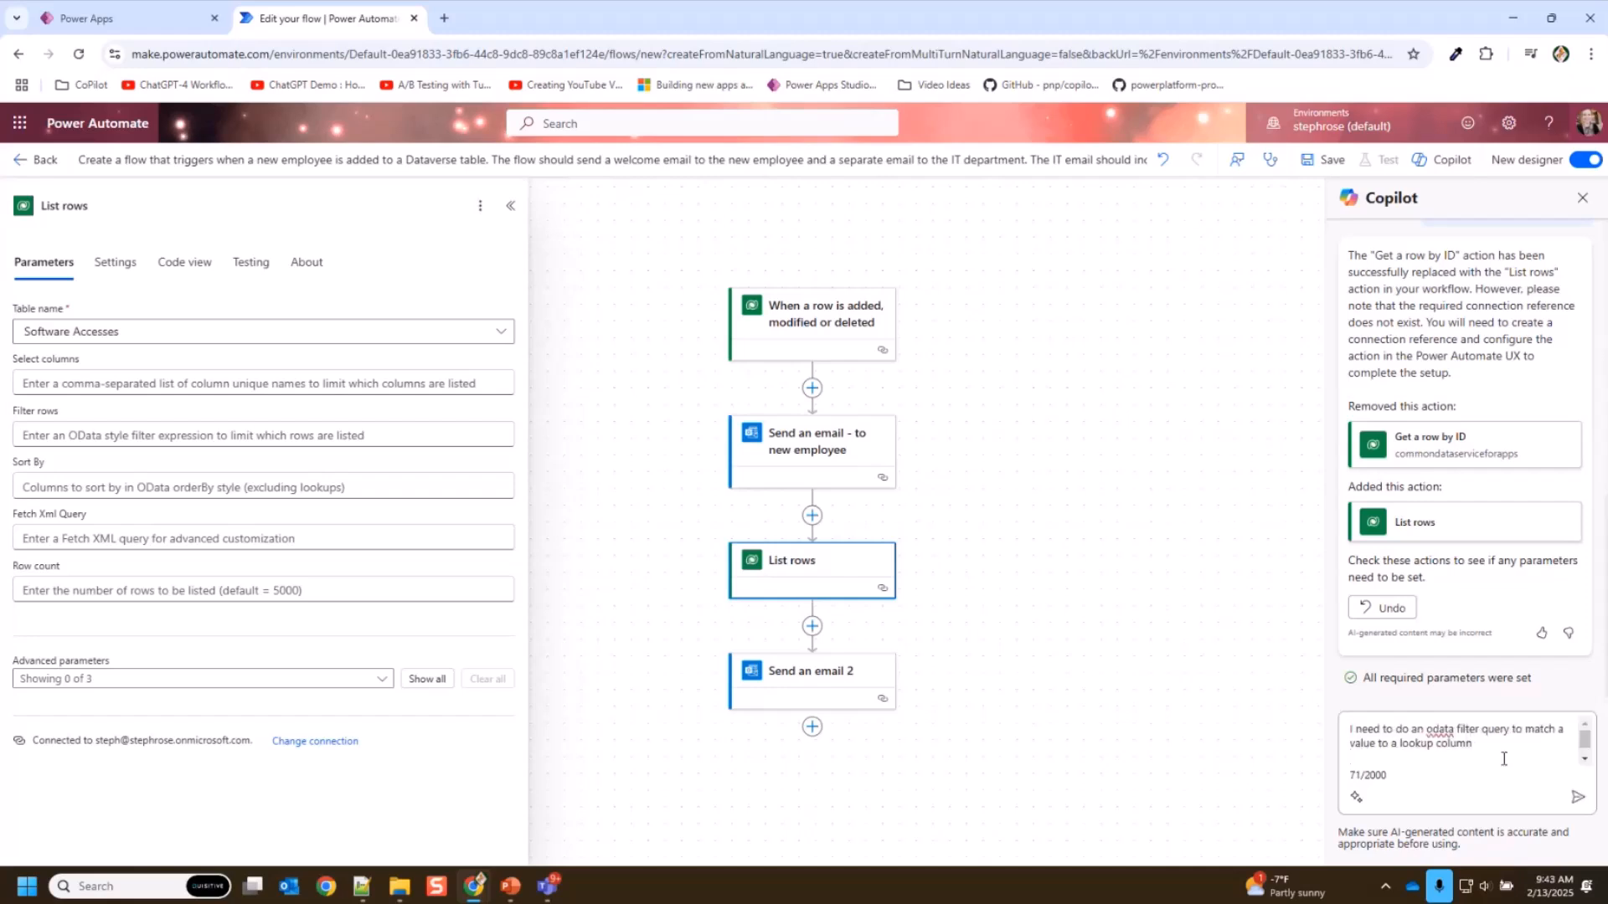
click(1576, 800)
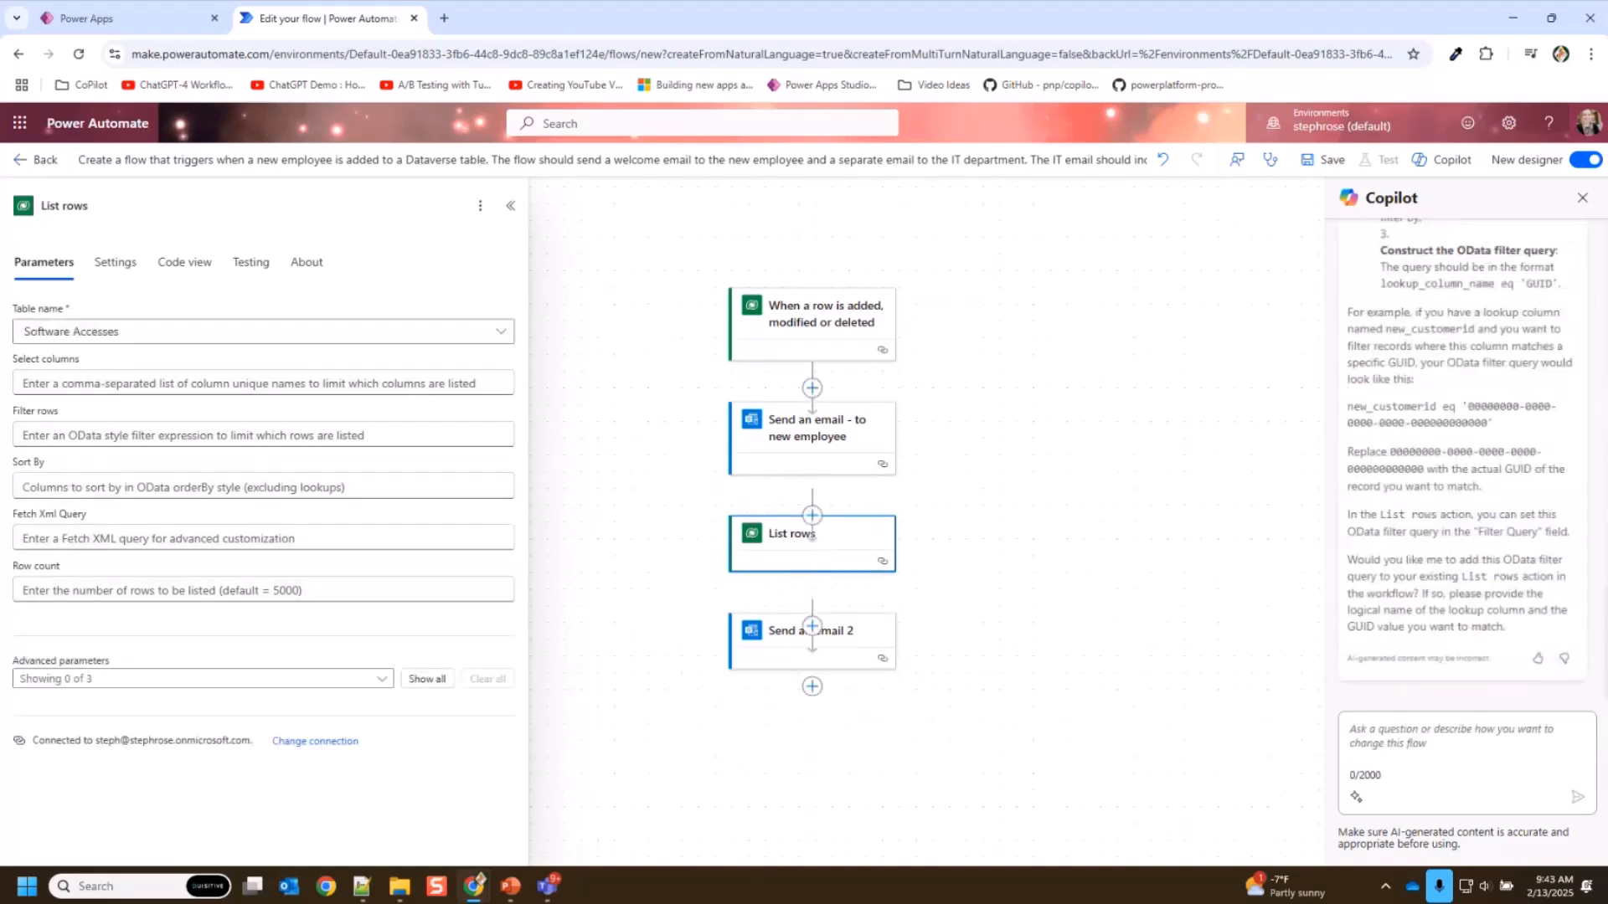
scroll(1499, 554, up, 1)
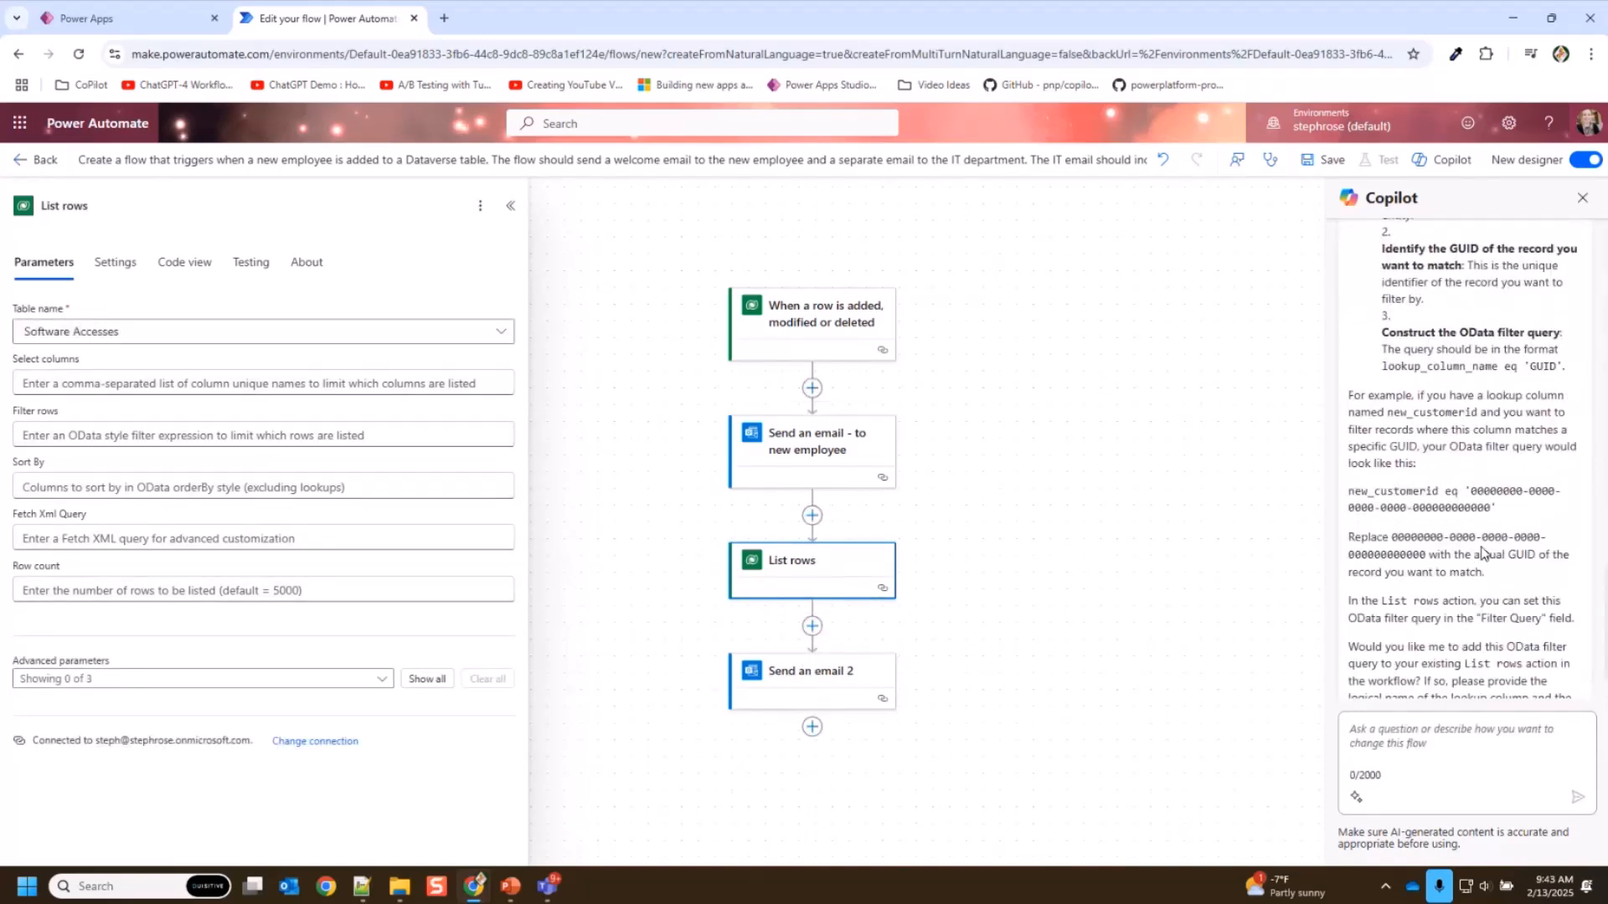
scroll(1482, 546, up, 4)
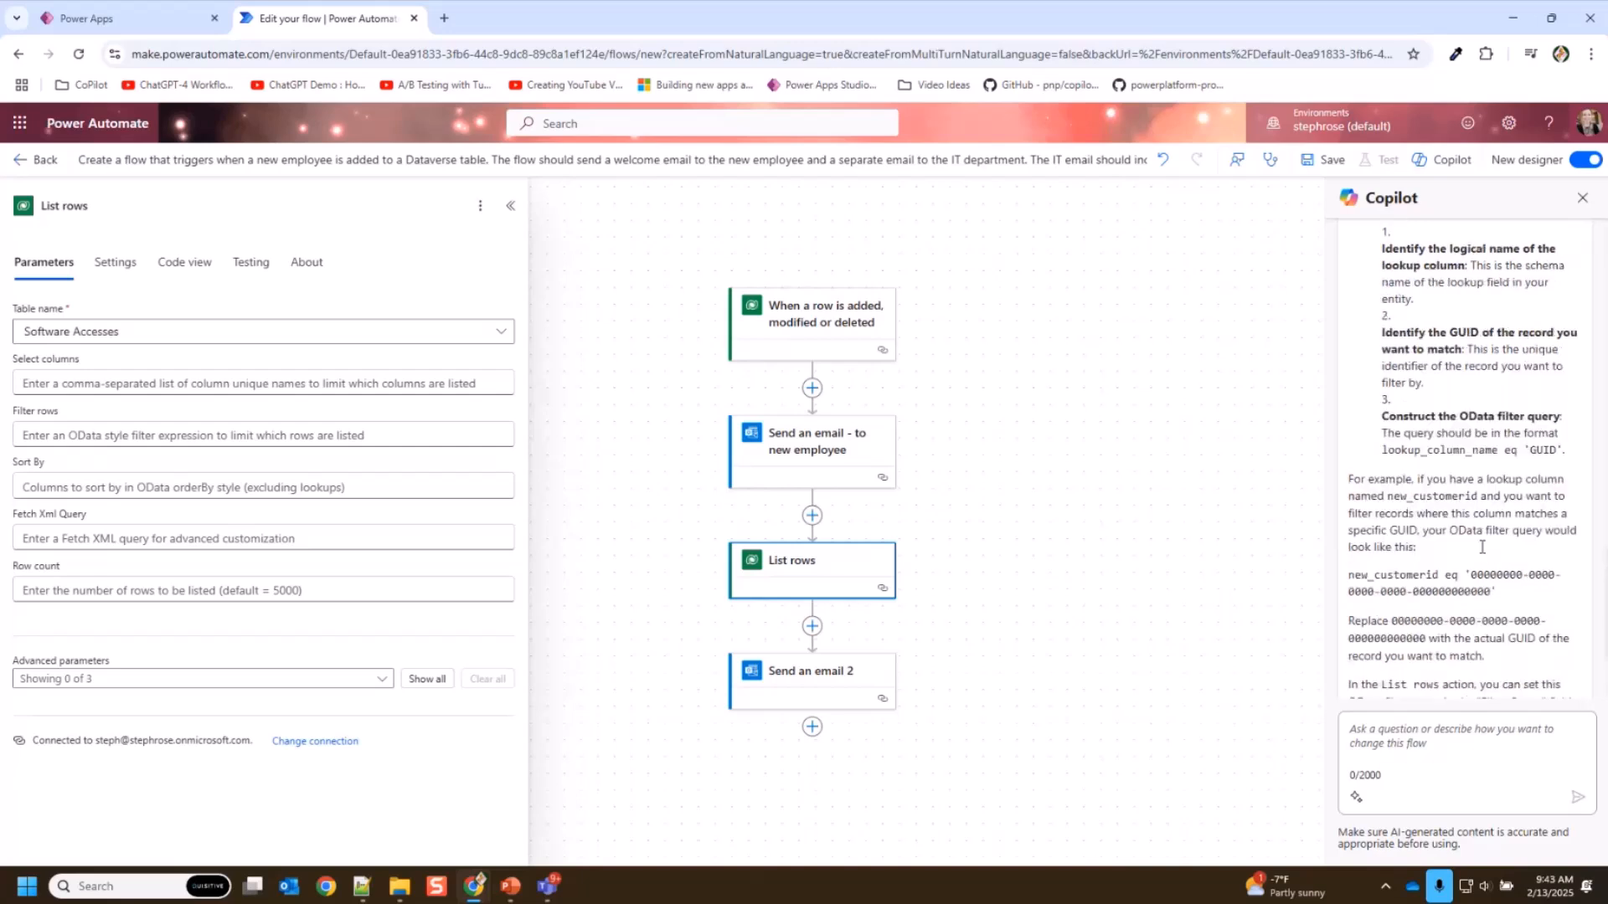
scroll(1482, 552, down, 2)
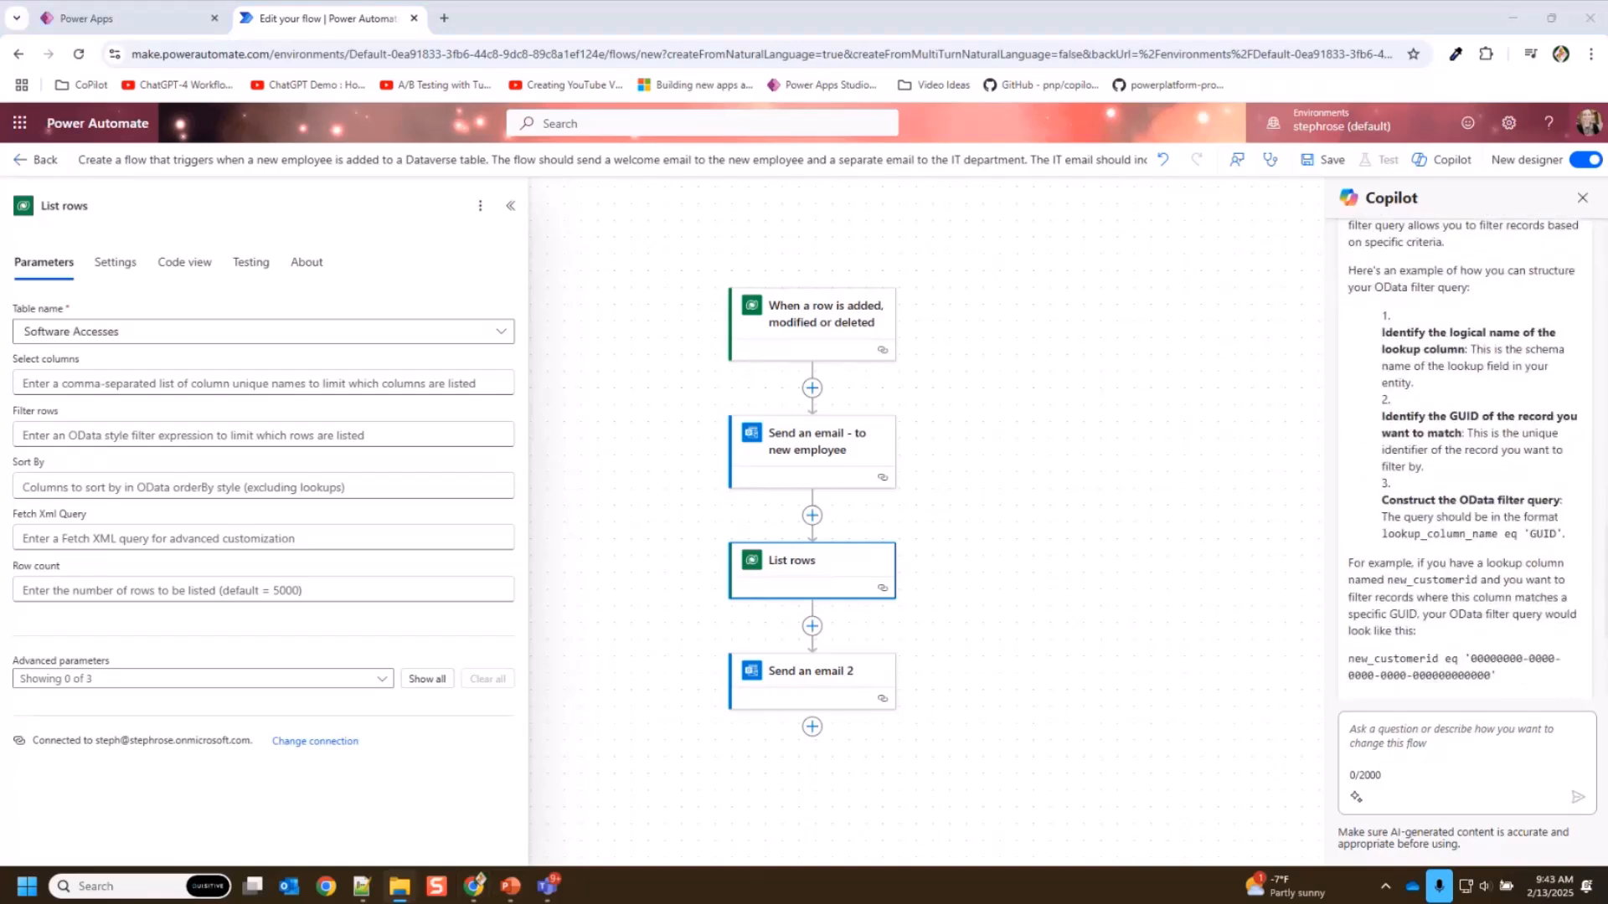
scroll(1510, 517, down, 3)
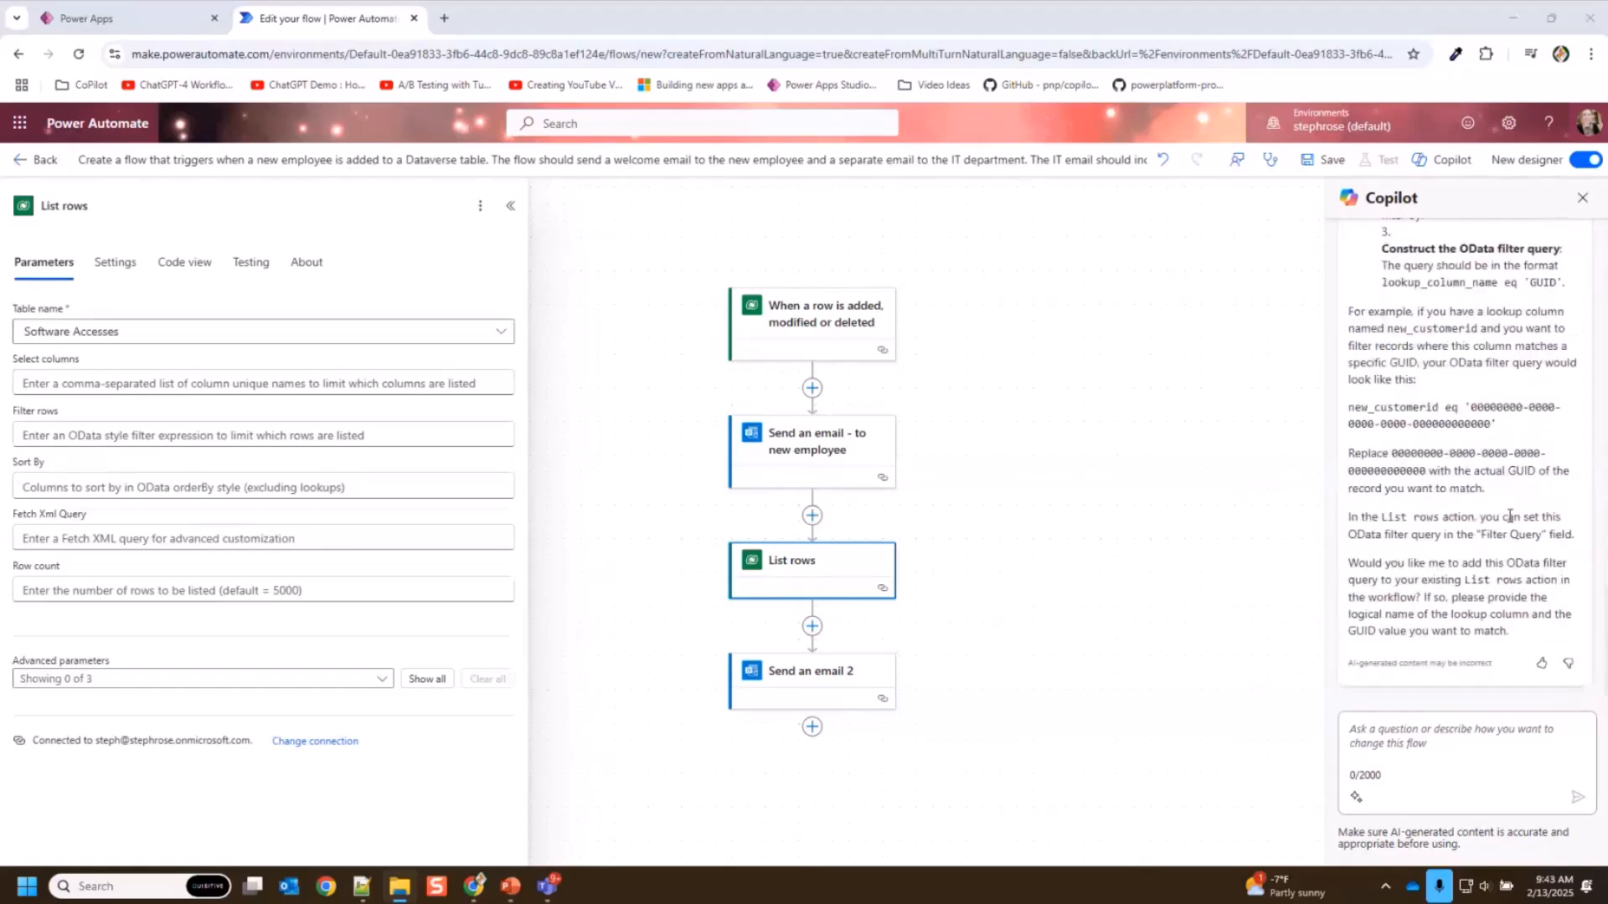
- Switch to the Power Apps plan, close the Software Access data, and move the Software Access table up beside the New Employee table
click(137, 12)
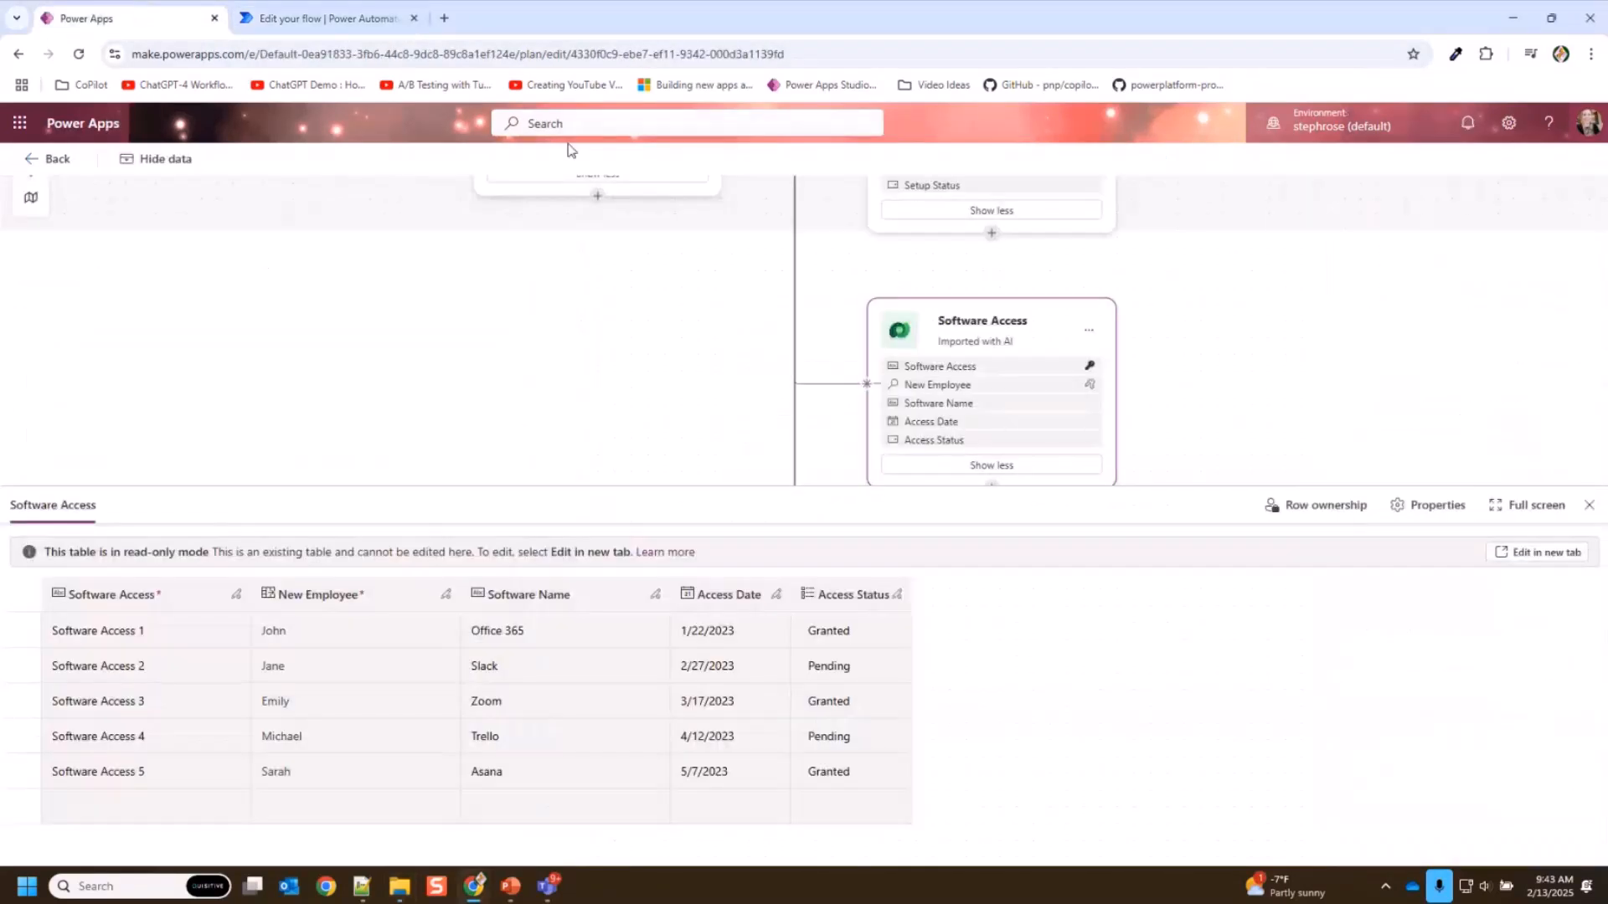
click(1588, 508)
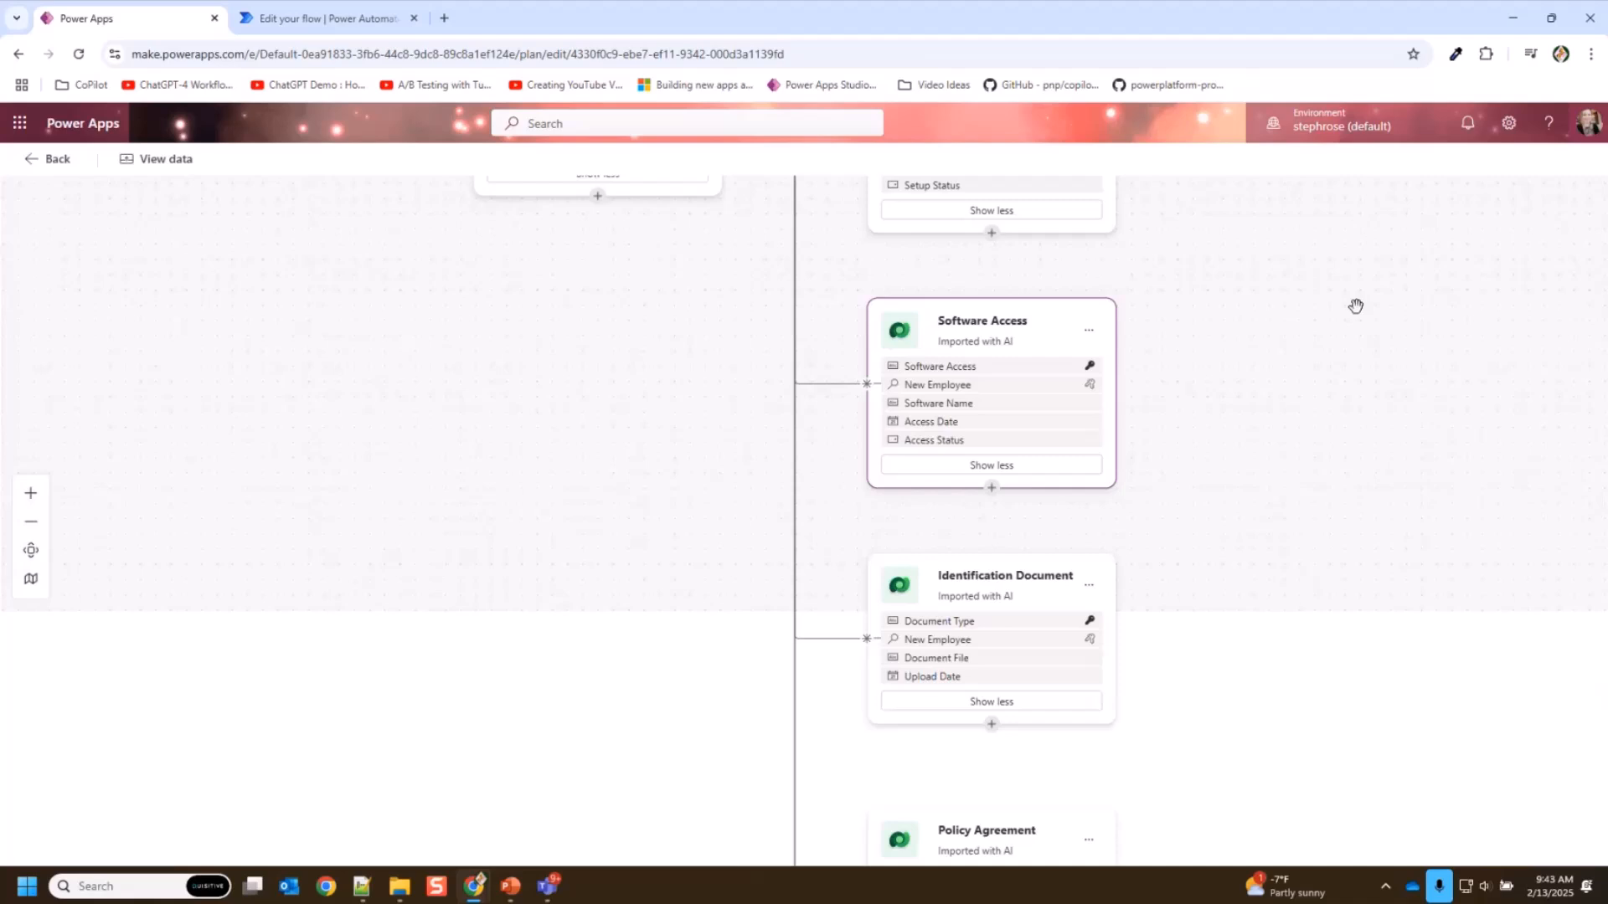
drag(1355, 306, 1395, 442)
drag(1050, 450, 1030, 234)
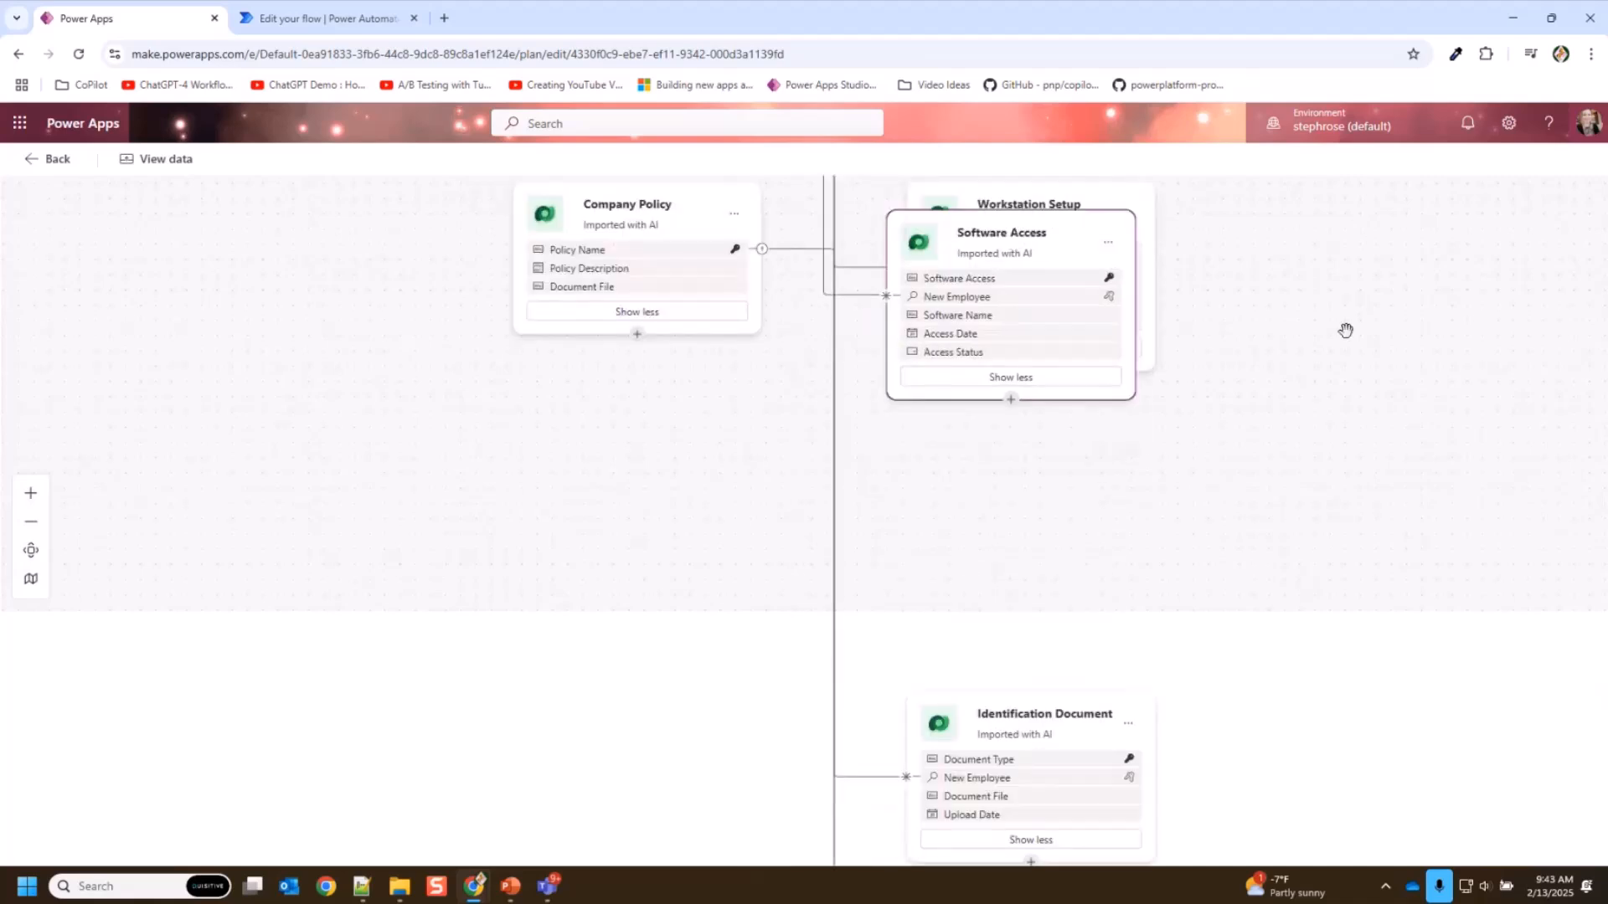
drag(1345, 330, 1363, 658)
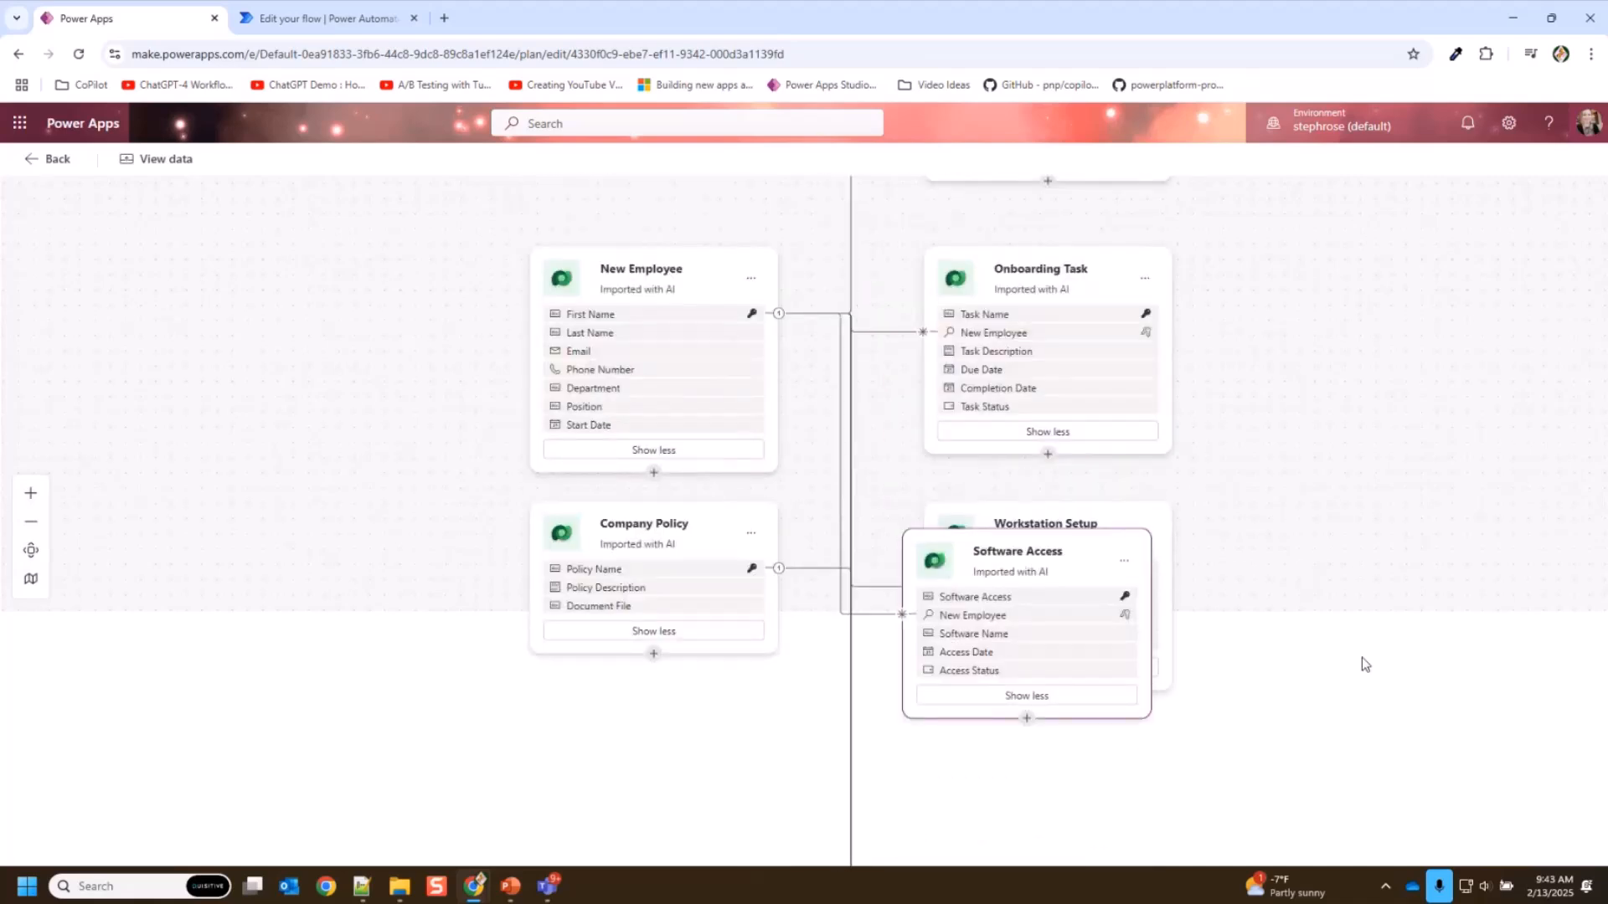
drag(1060, 547, 1075, 369)
- View the relationship details between the New Employee and Software Access tables, including the lookup column's schema name, and close them
click(886, 436)
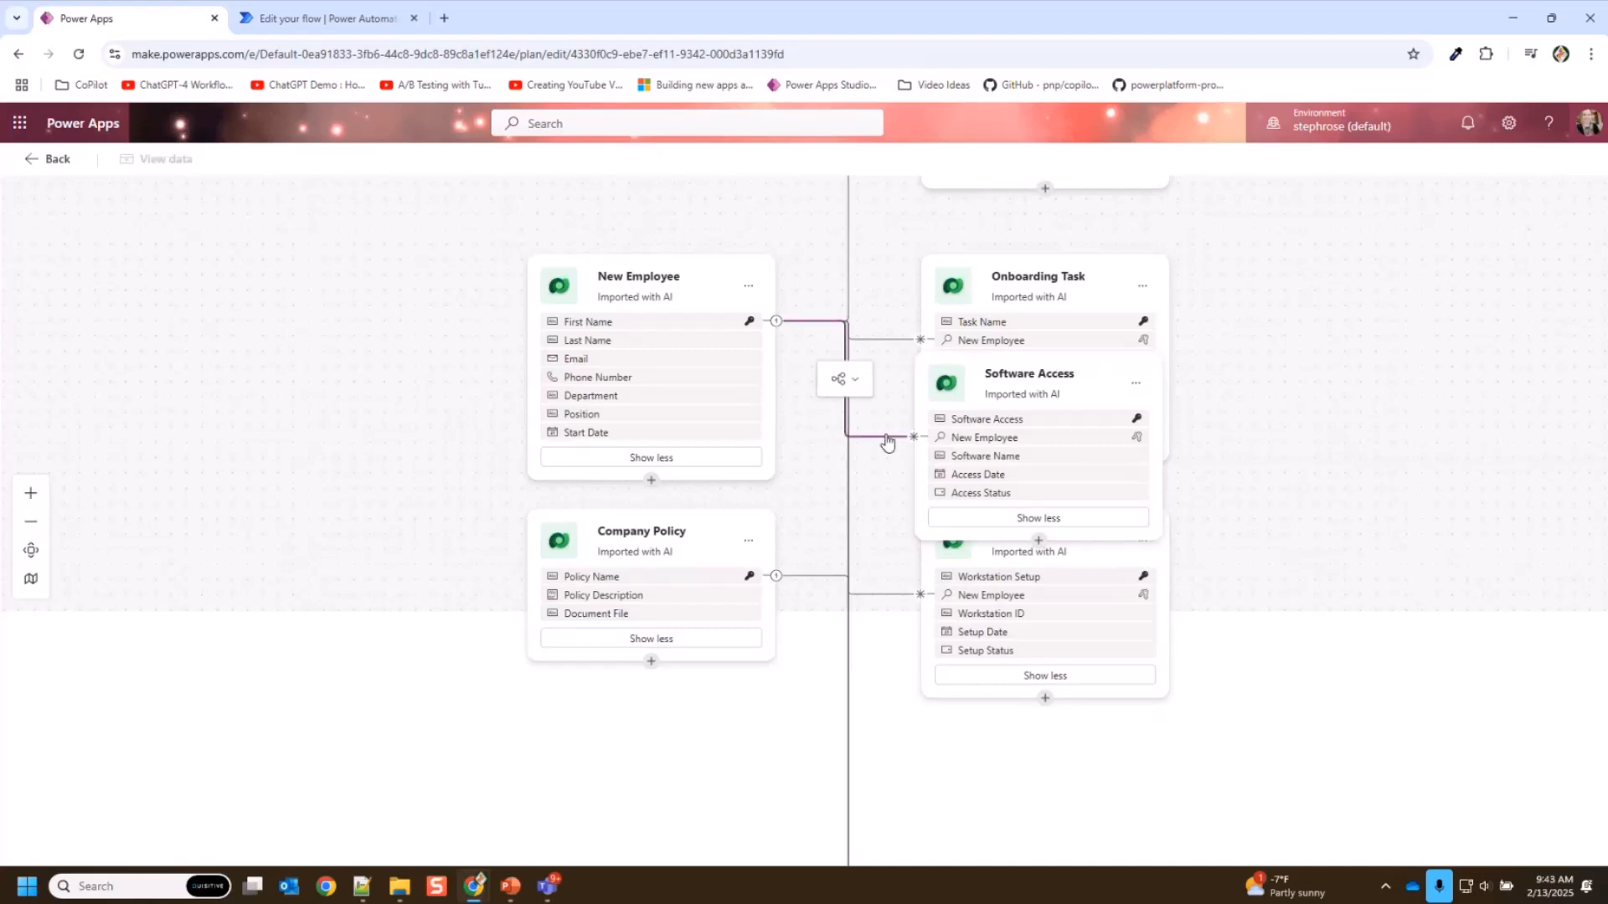
click(841, 379)
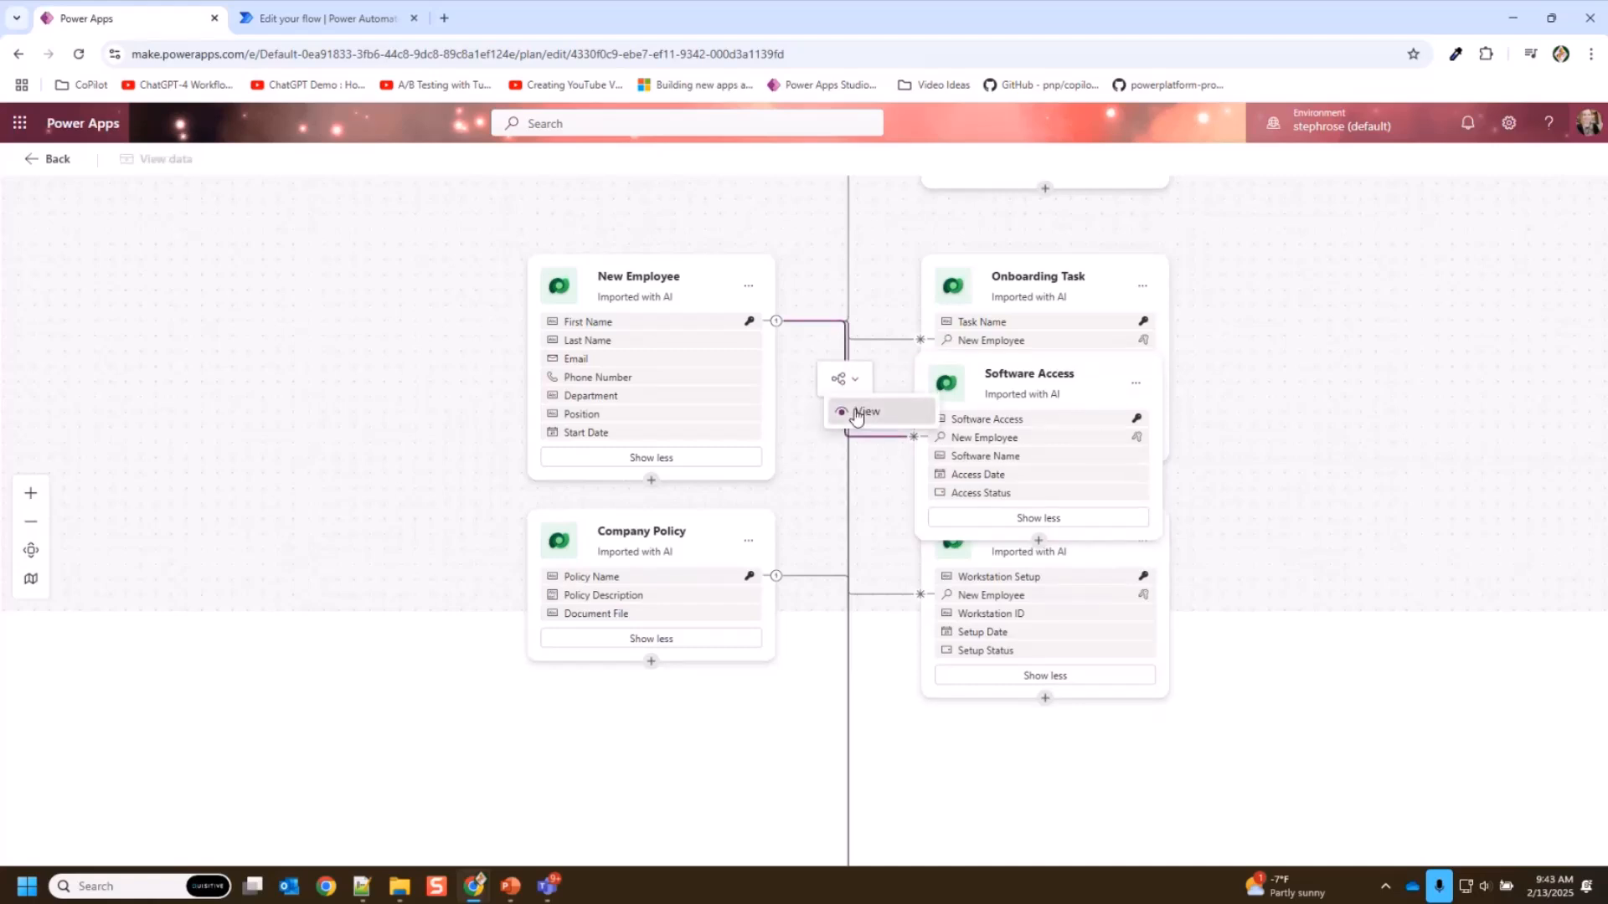
click(862, 412)
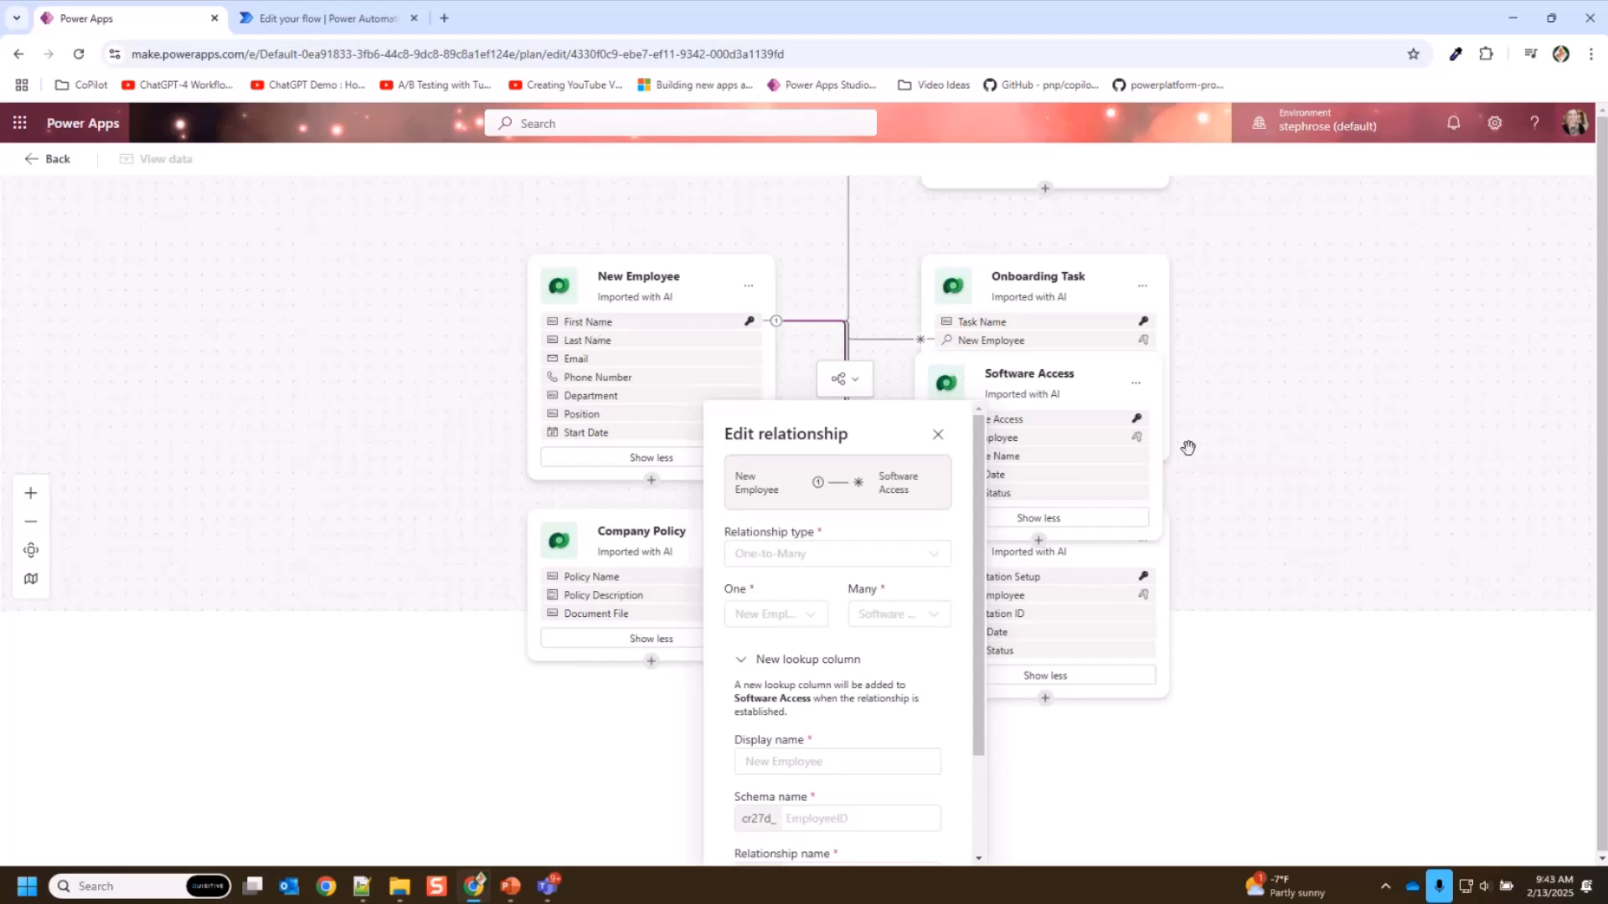
click(1478, 399)
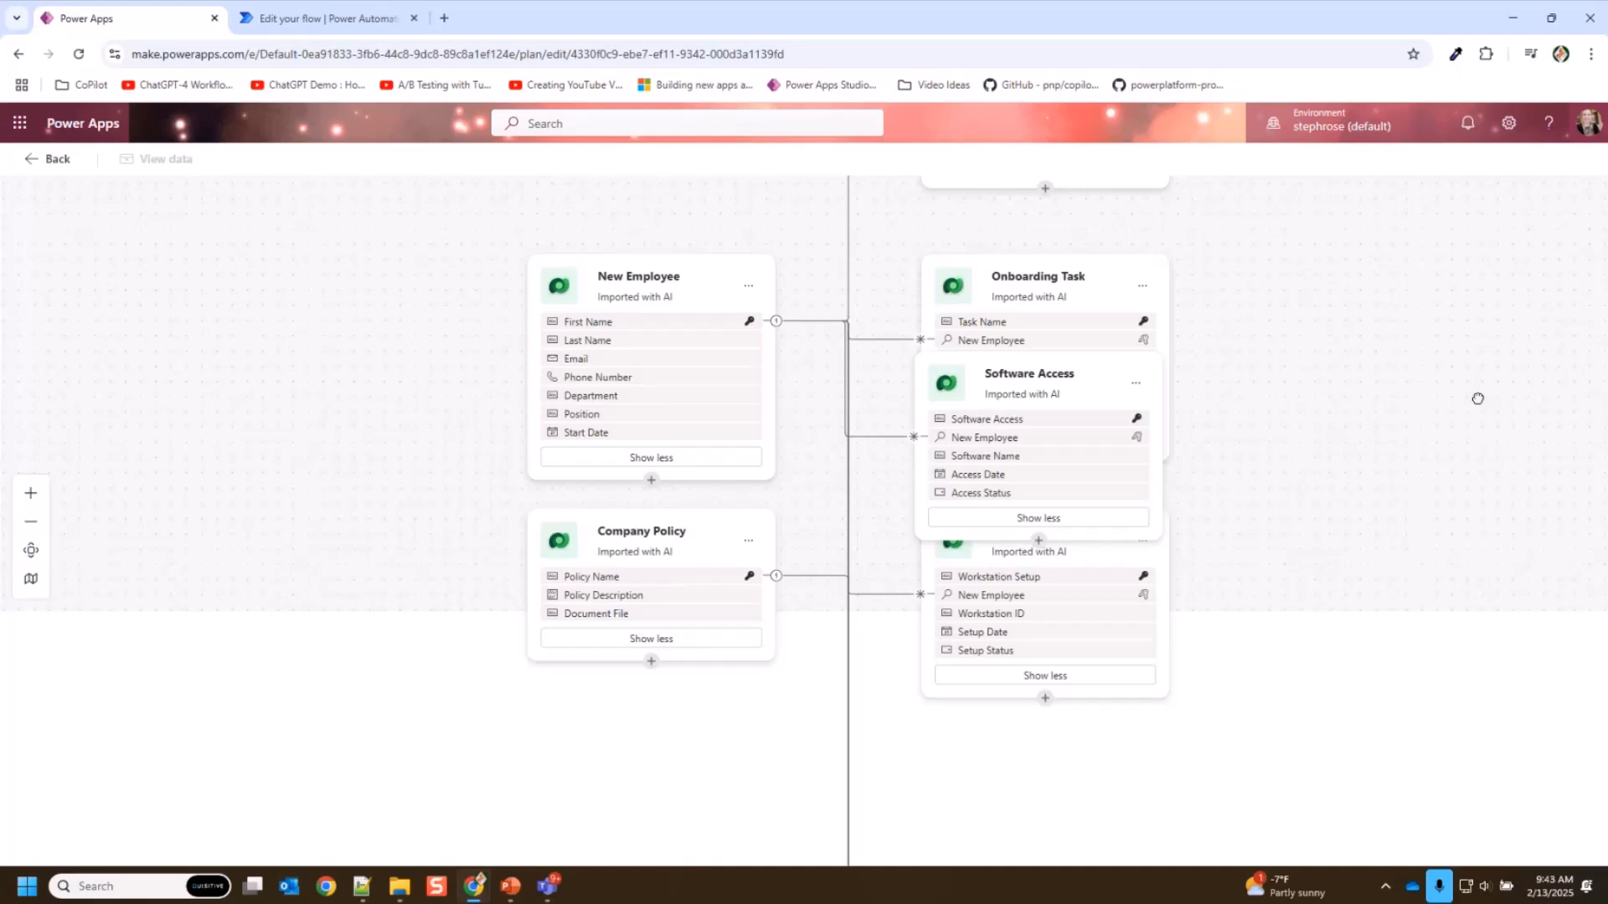
- Return to the Power Automate flow, open the ODATAFilterQuery video, play it through, and close the player
key(ctrl+Tab)
click(399, 886)
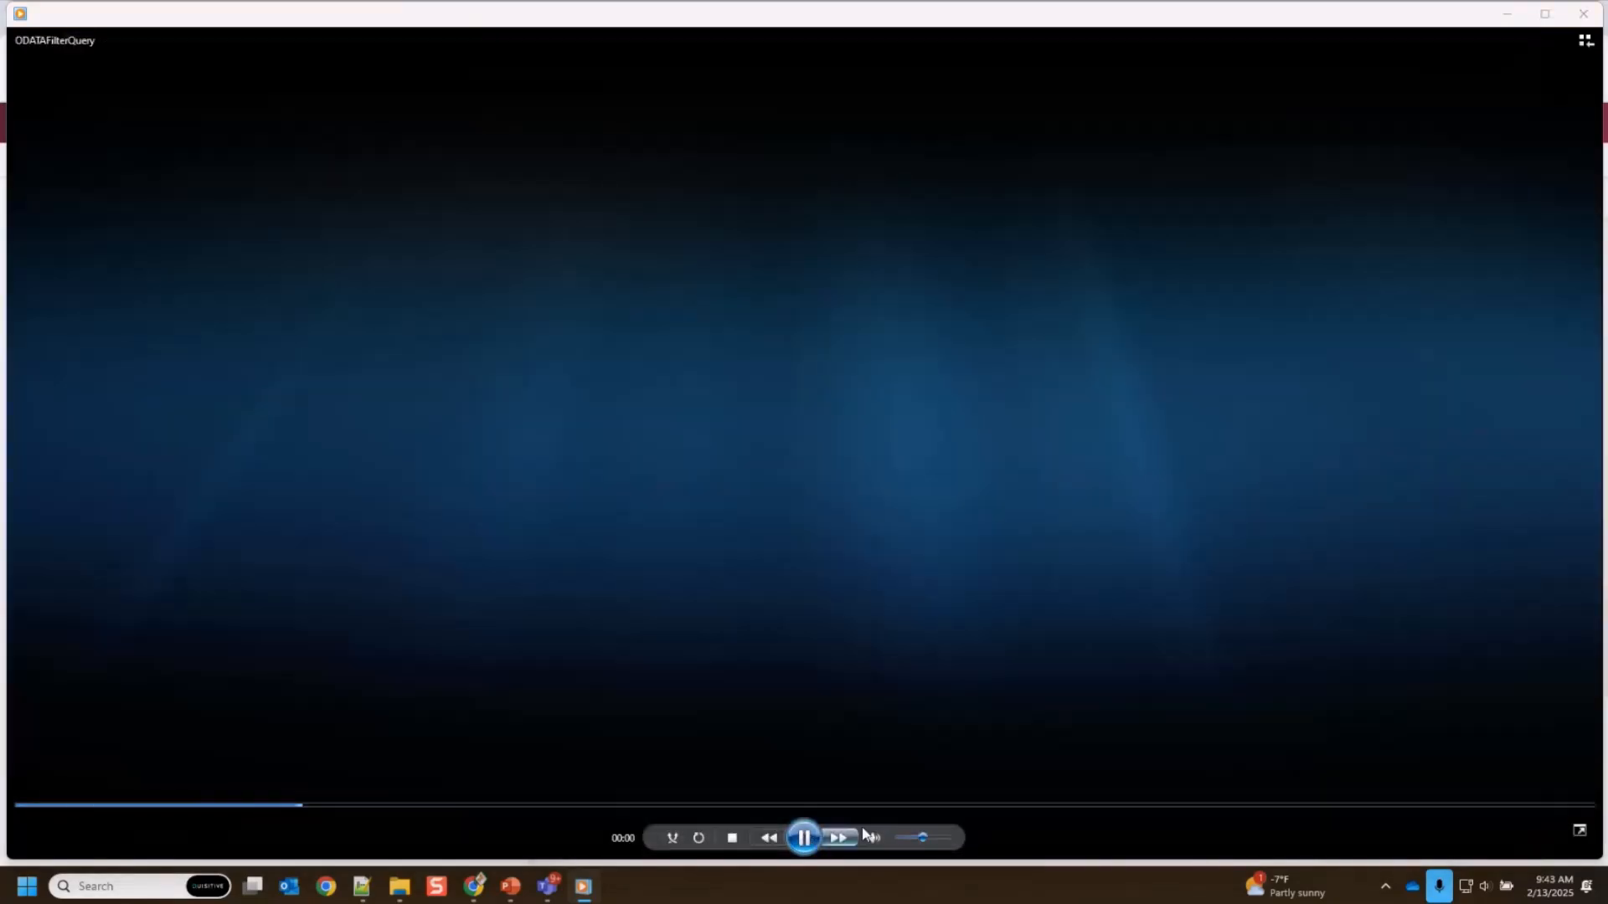
click(809, 841)
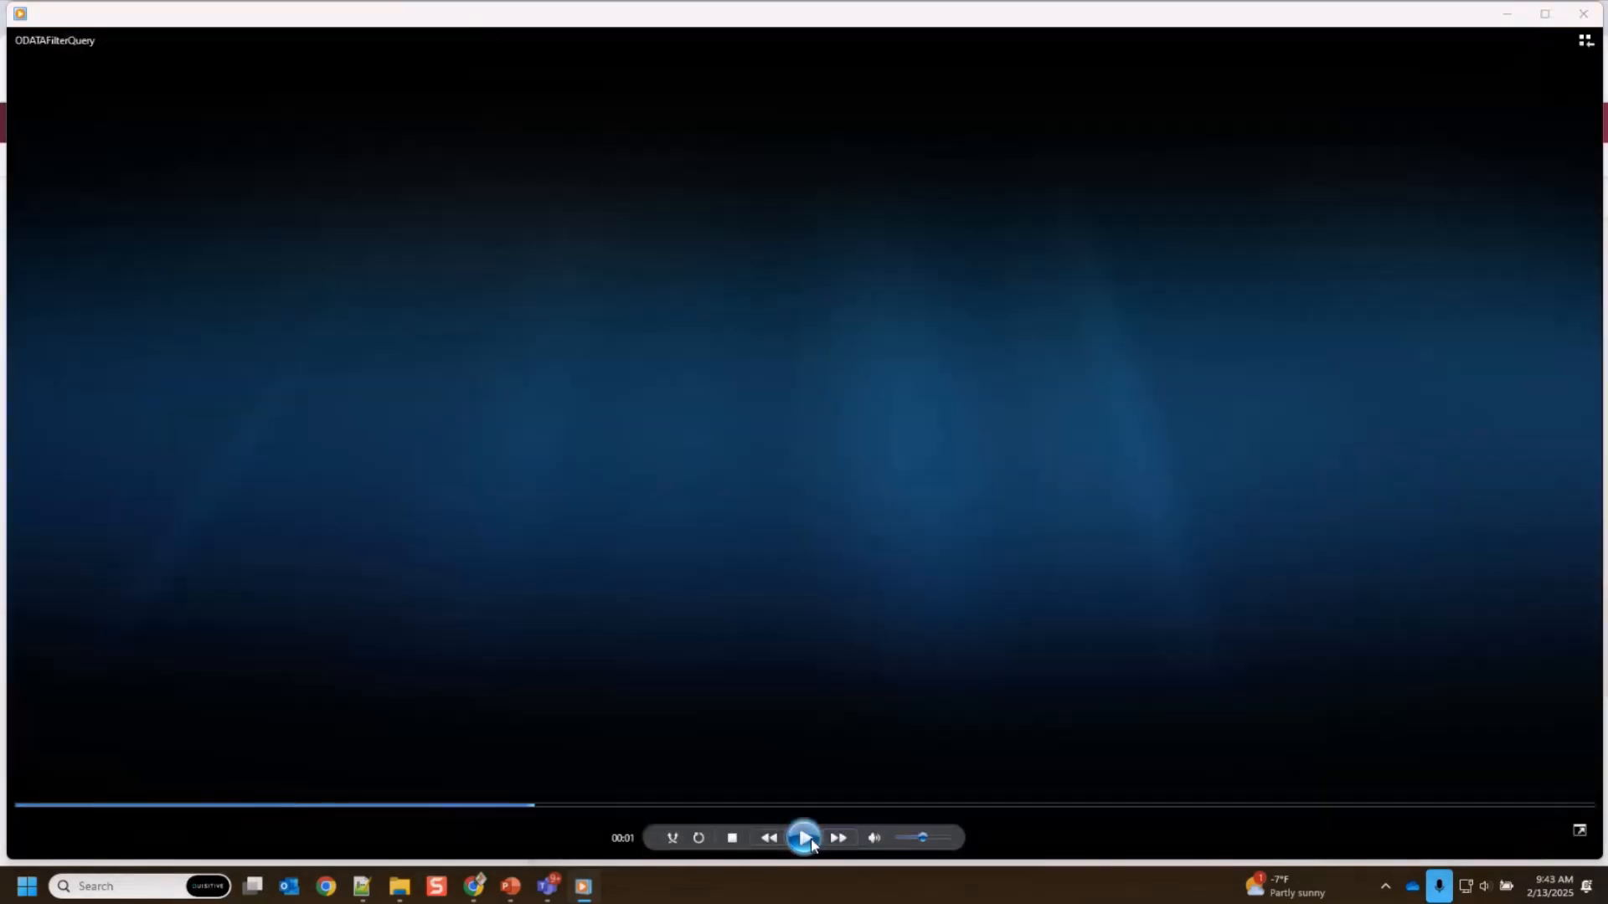
drag(836, 811, 1307, 805)
click(806, 840)
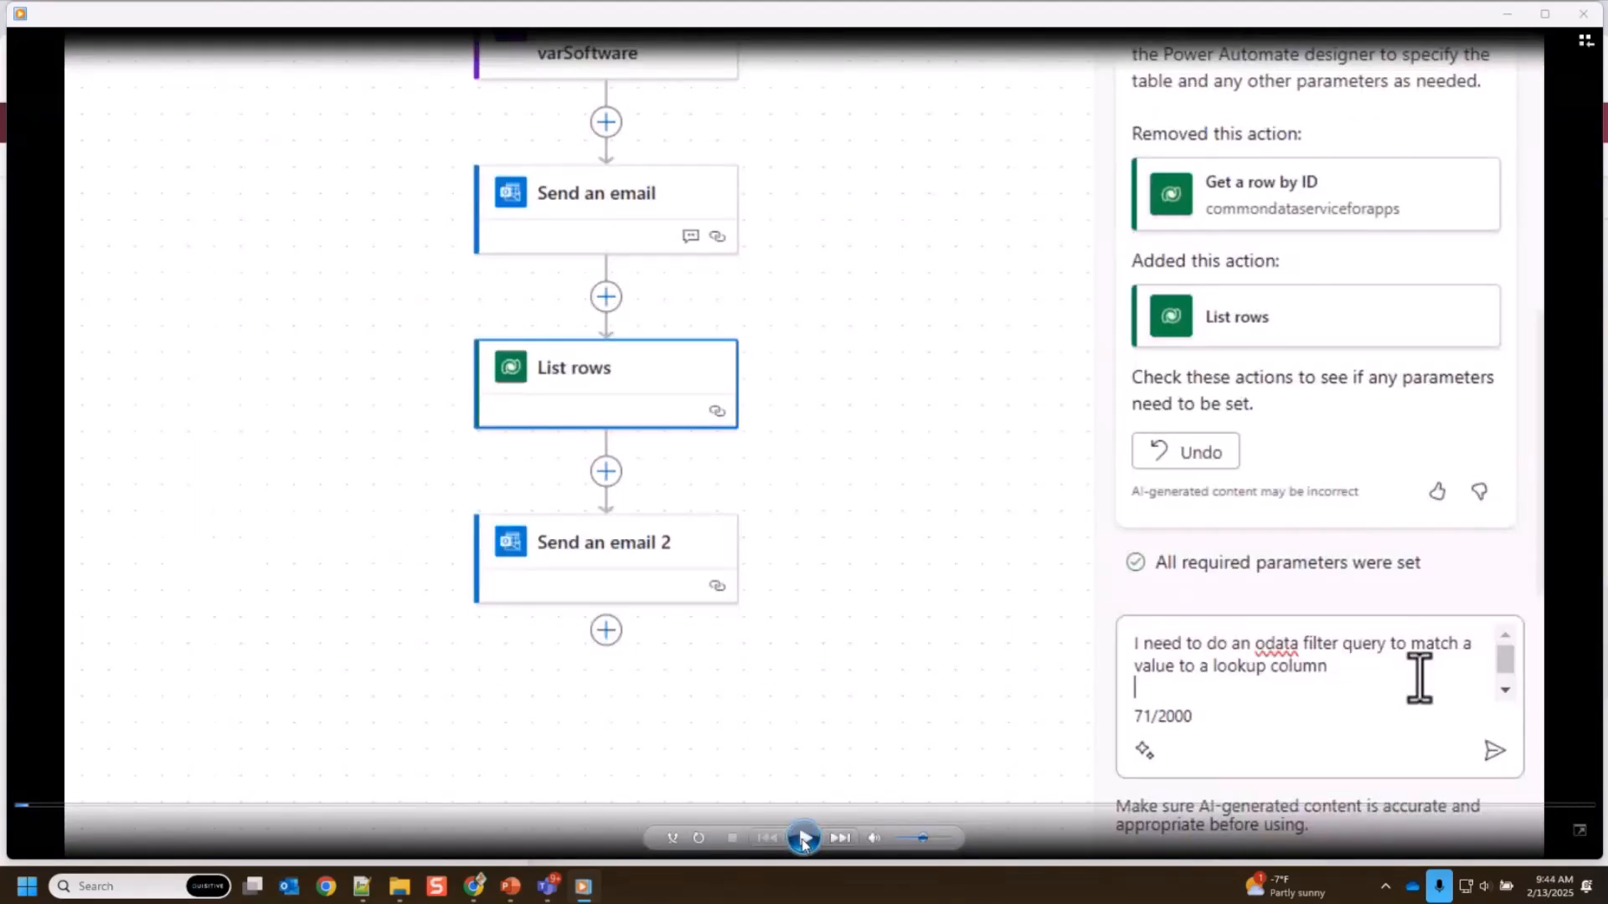
click(802, 840)
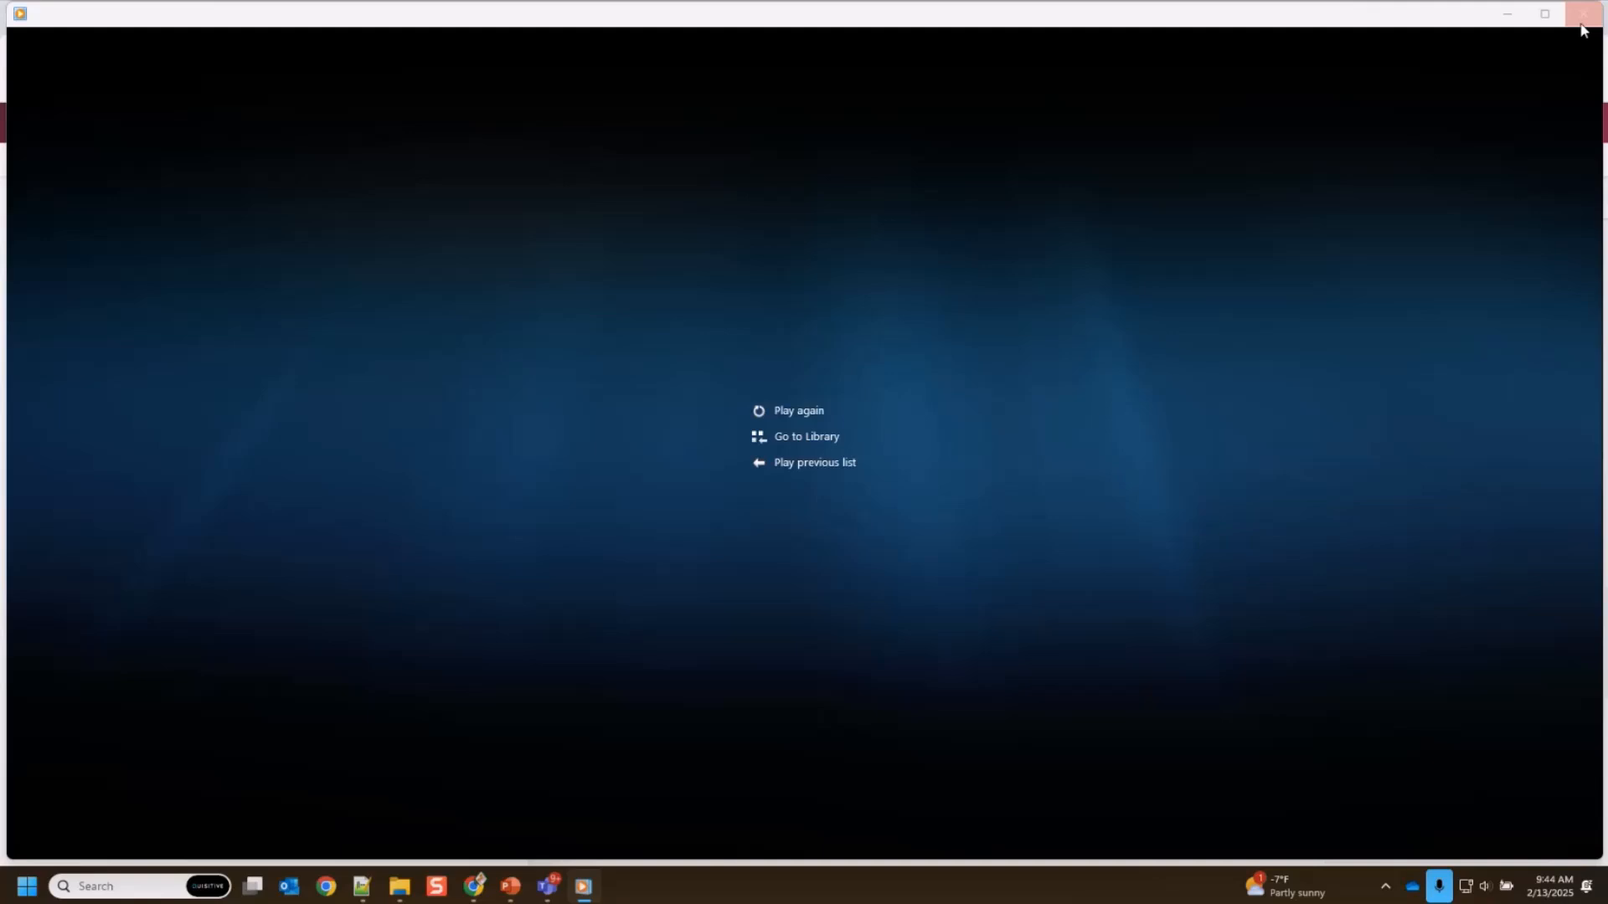
click(1581, 23)
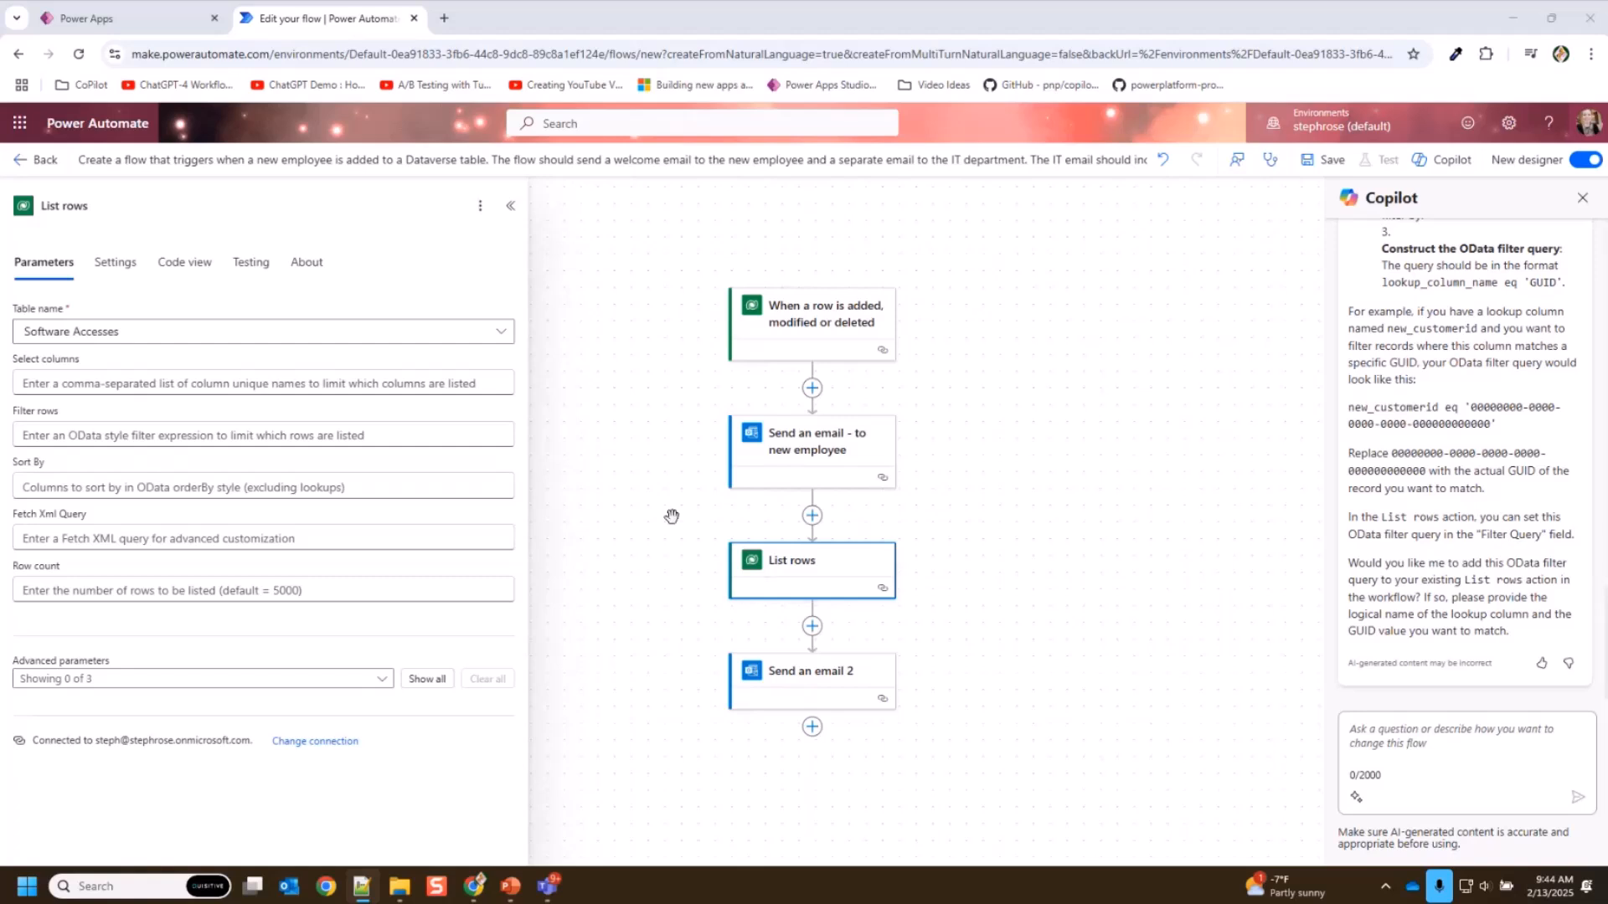
- Set the List rows filter to cr27d_EmployeeID/cr27d_firstname eq the trigger's First Name value, enclosed in single quotes
click(292, 437)
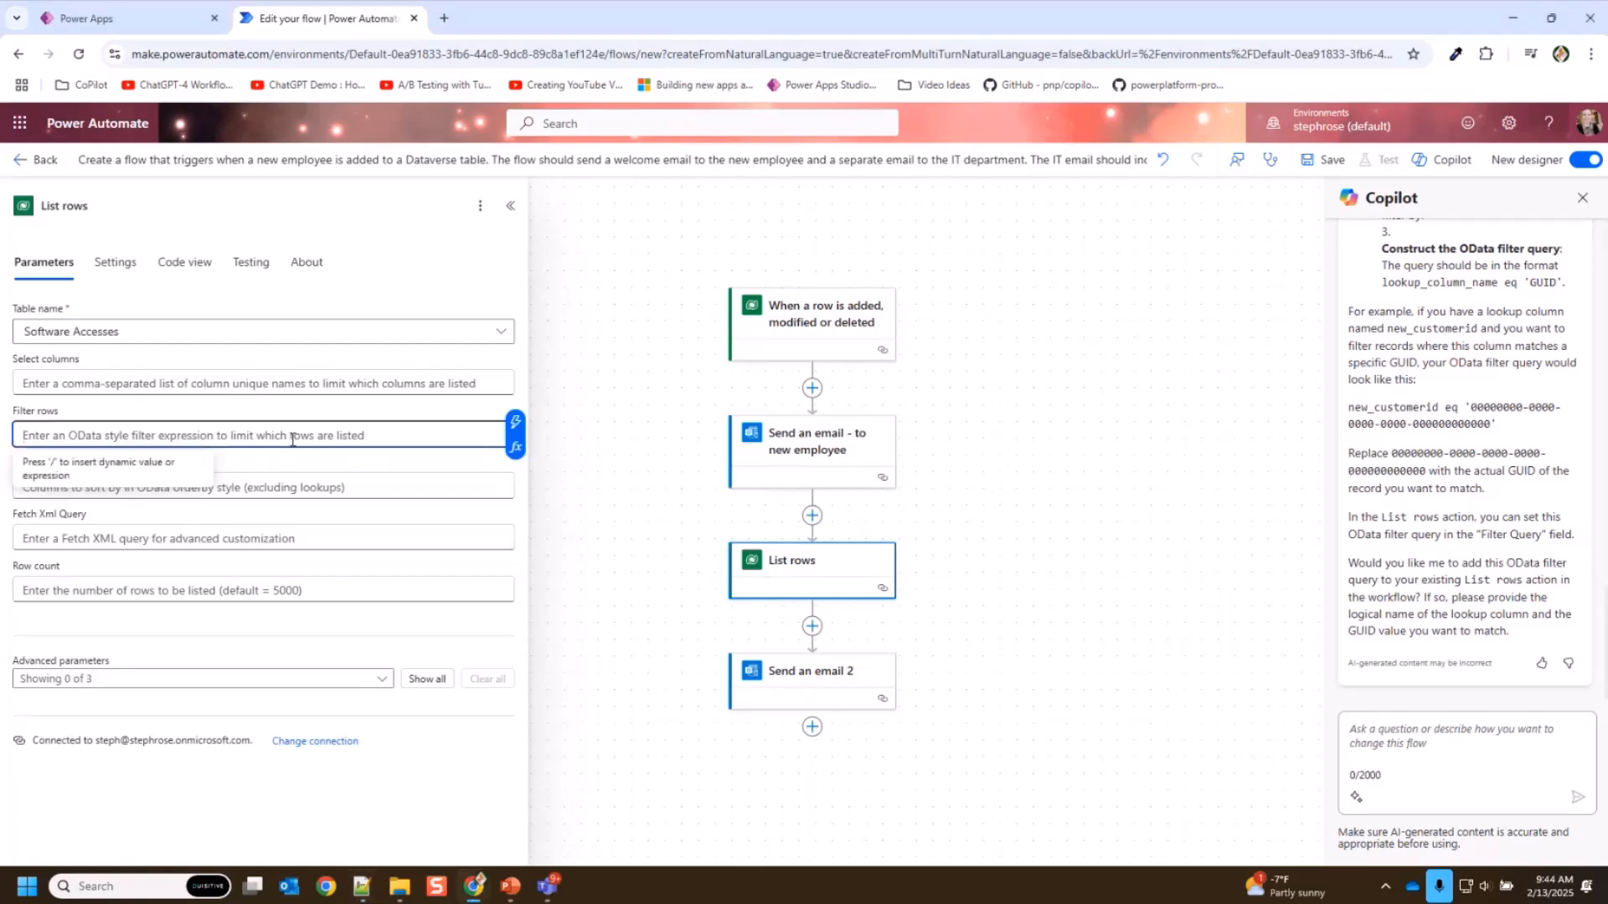
text(cr27d_EmployeeID/cr27d_firstname)
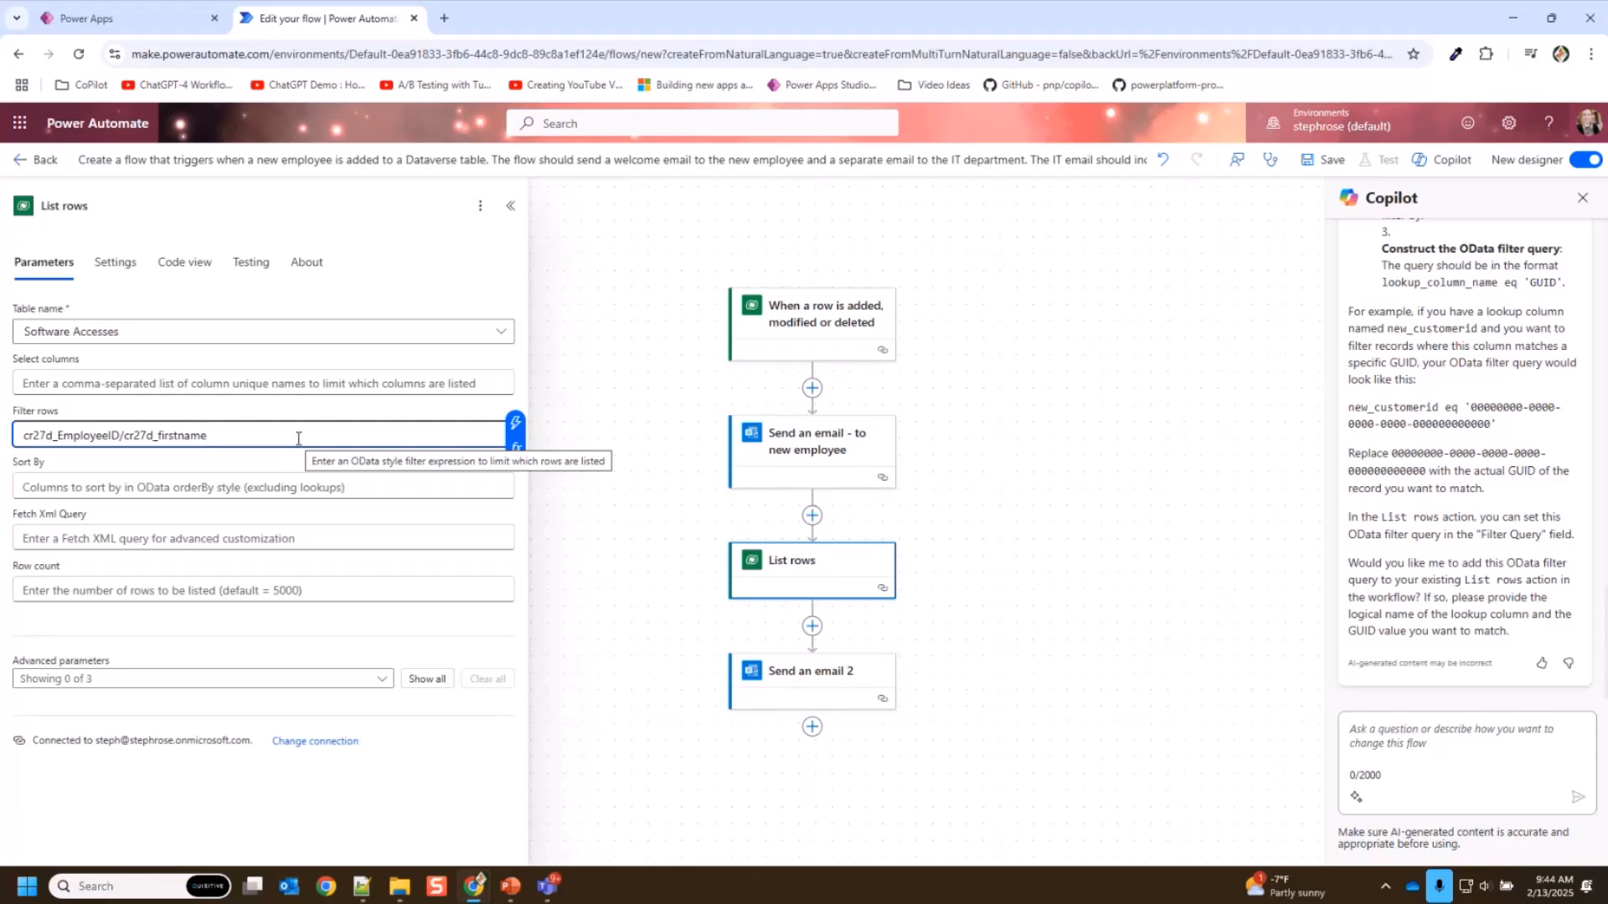
text(eq)
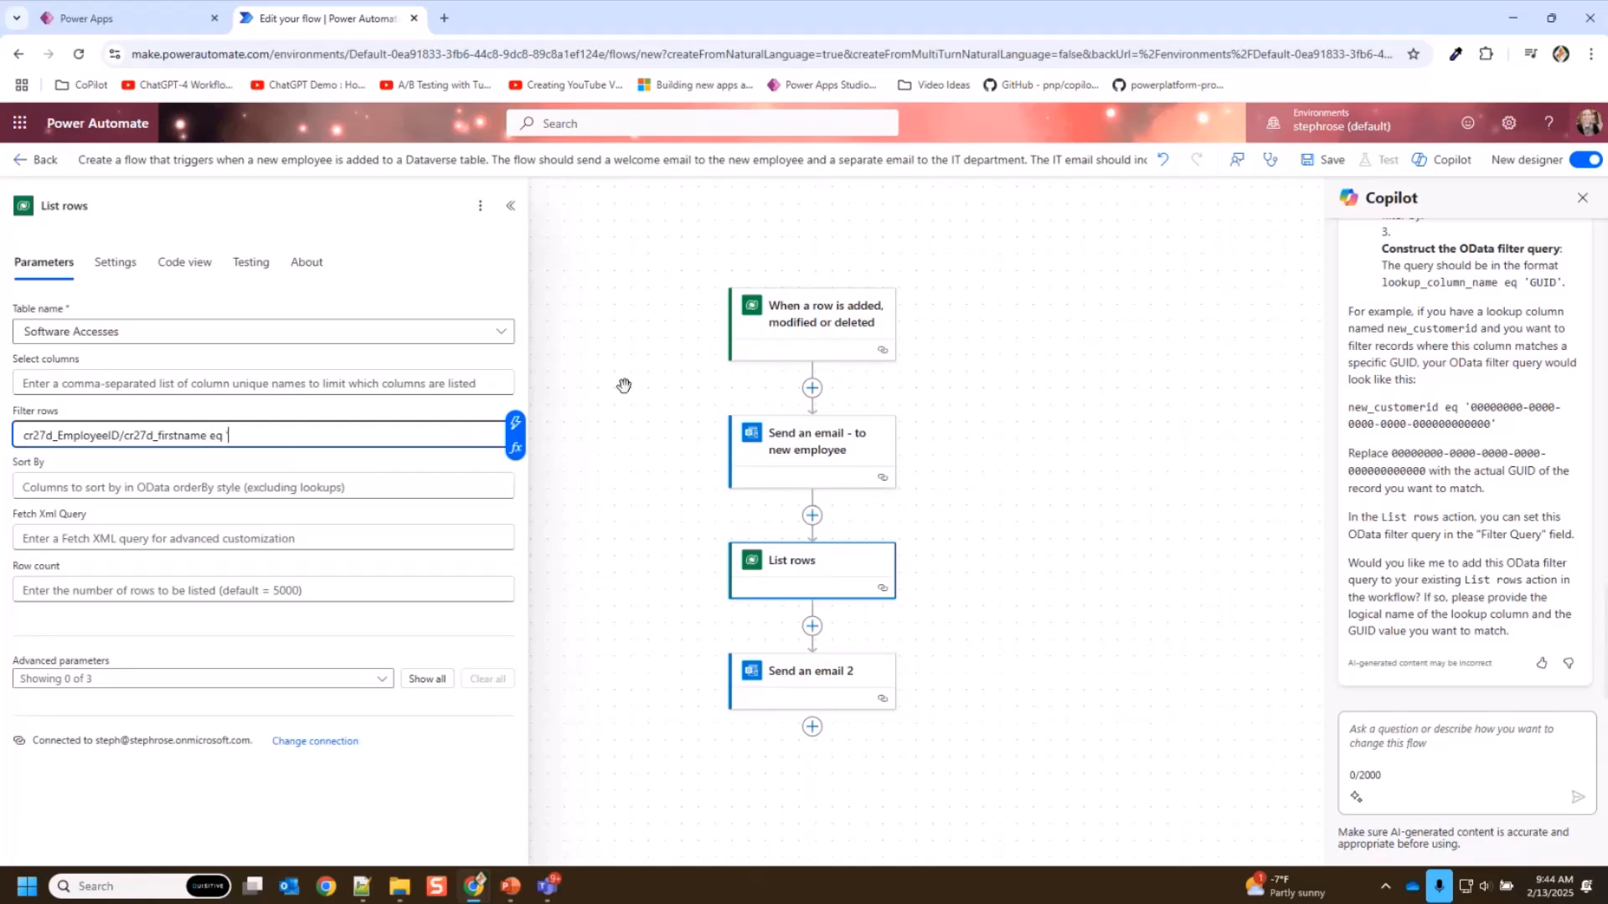
click(515, 423)
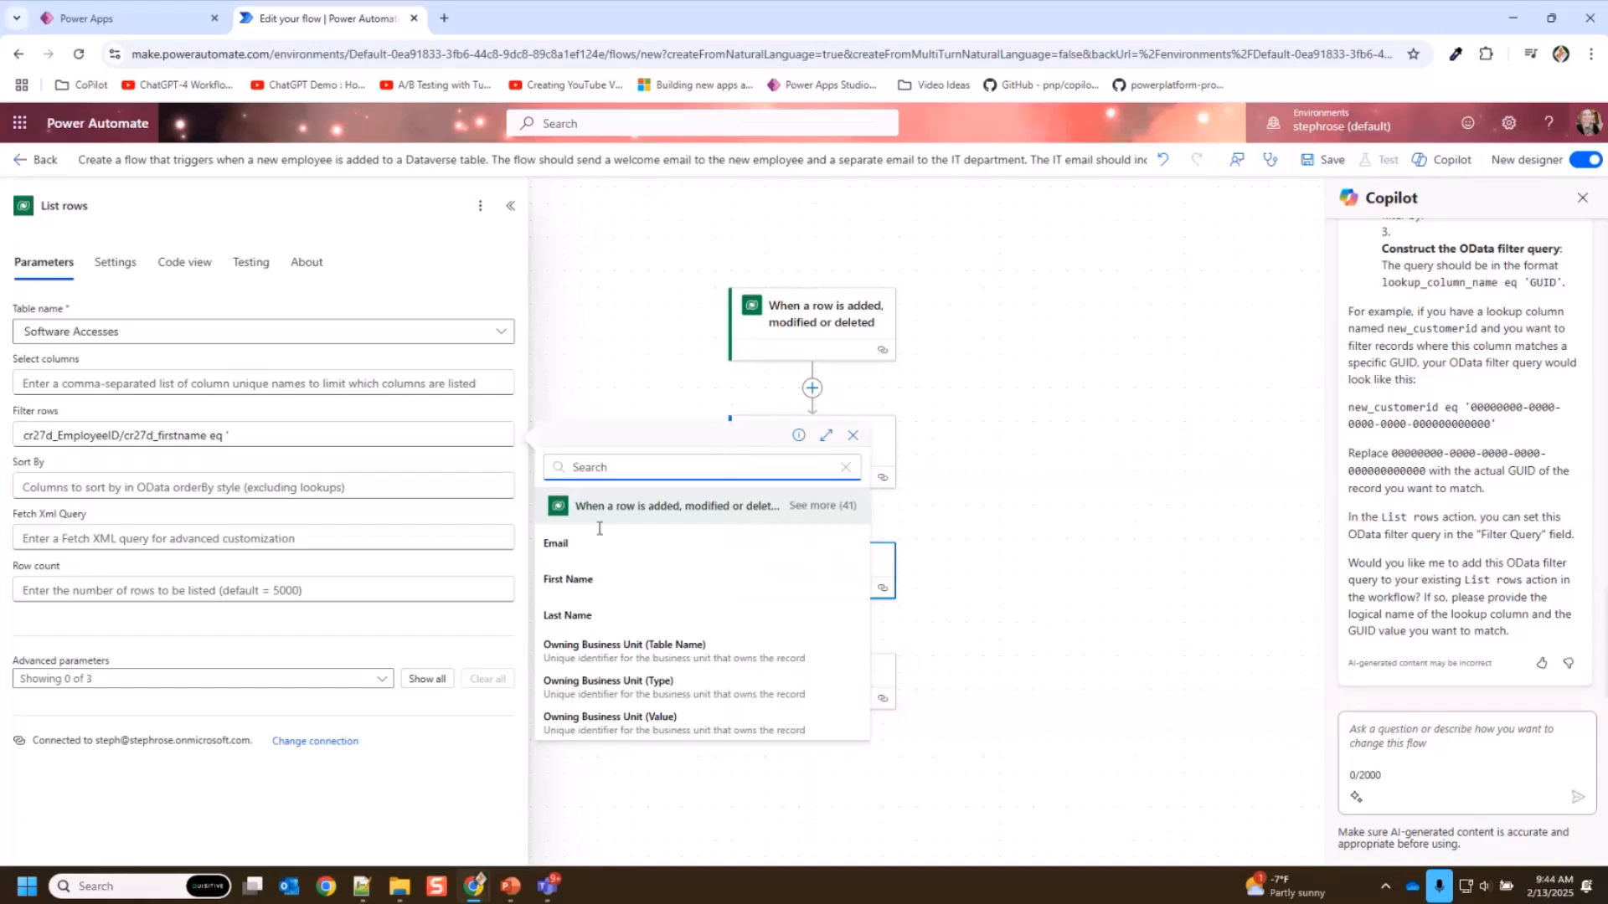
click(601, 573)
text(')
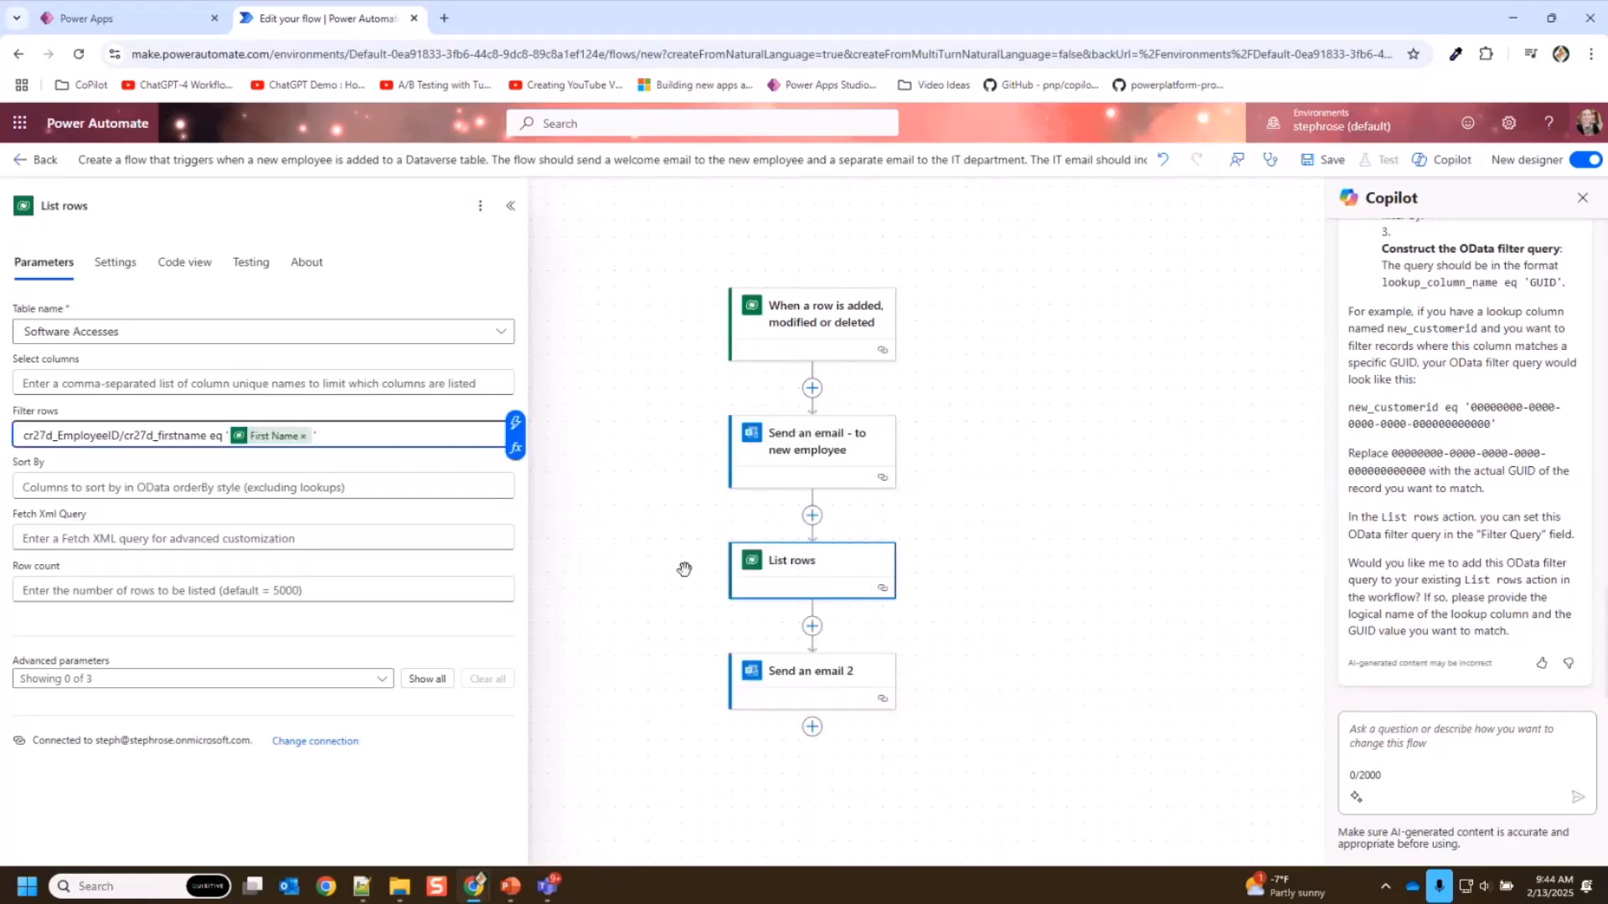
click(820, 679)
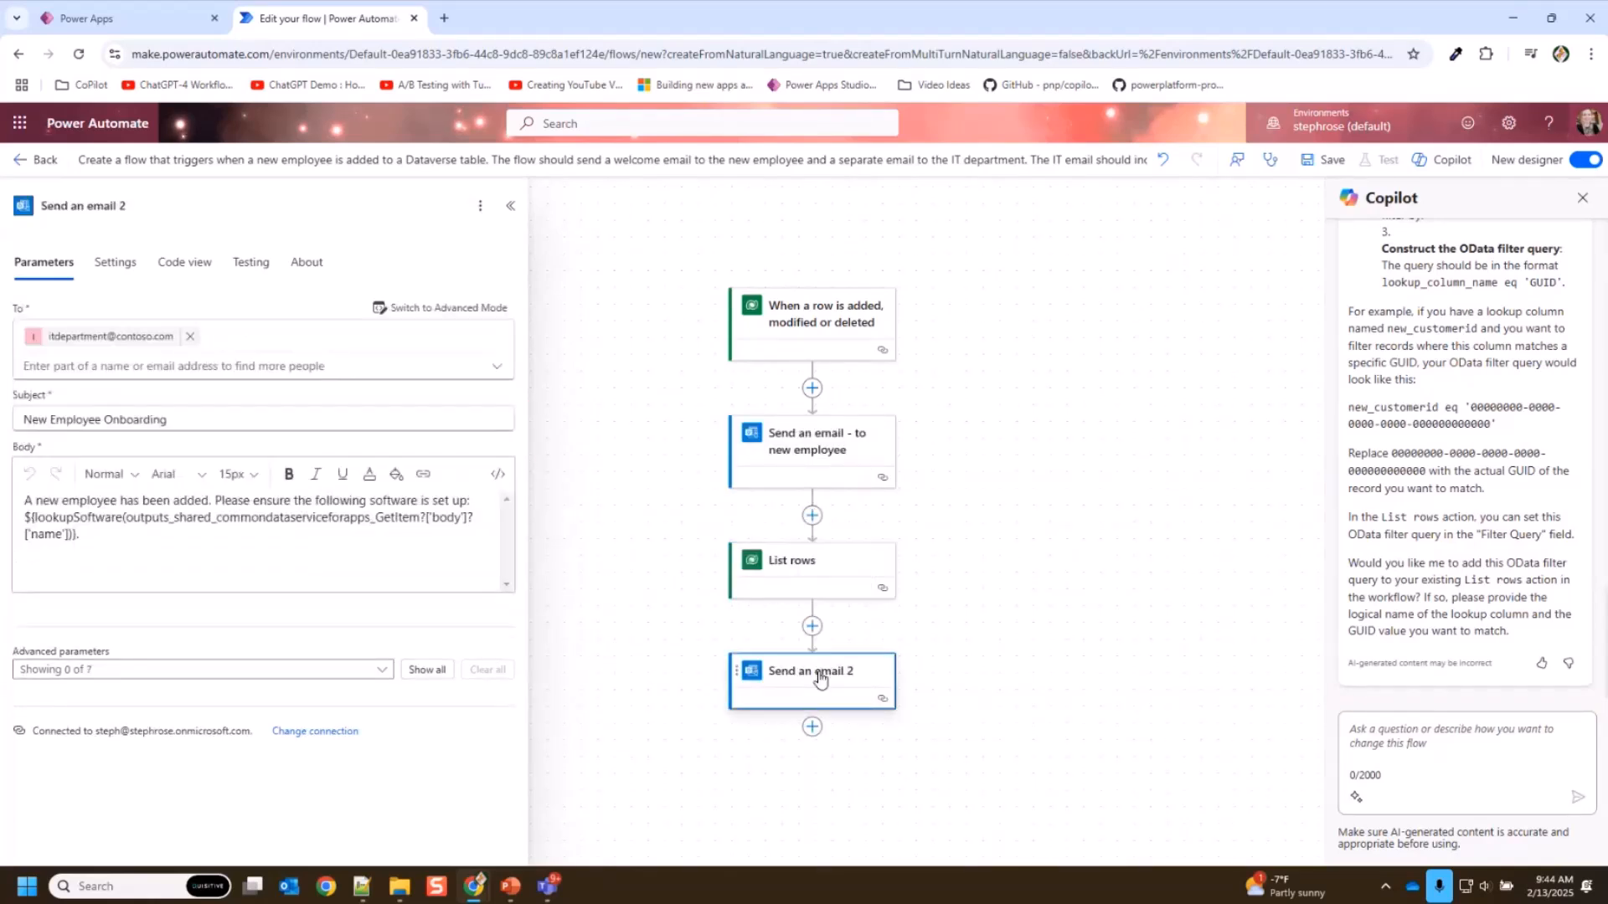
click(1044, 449)
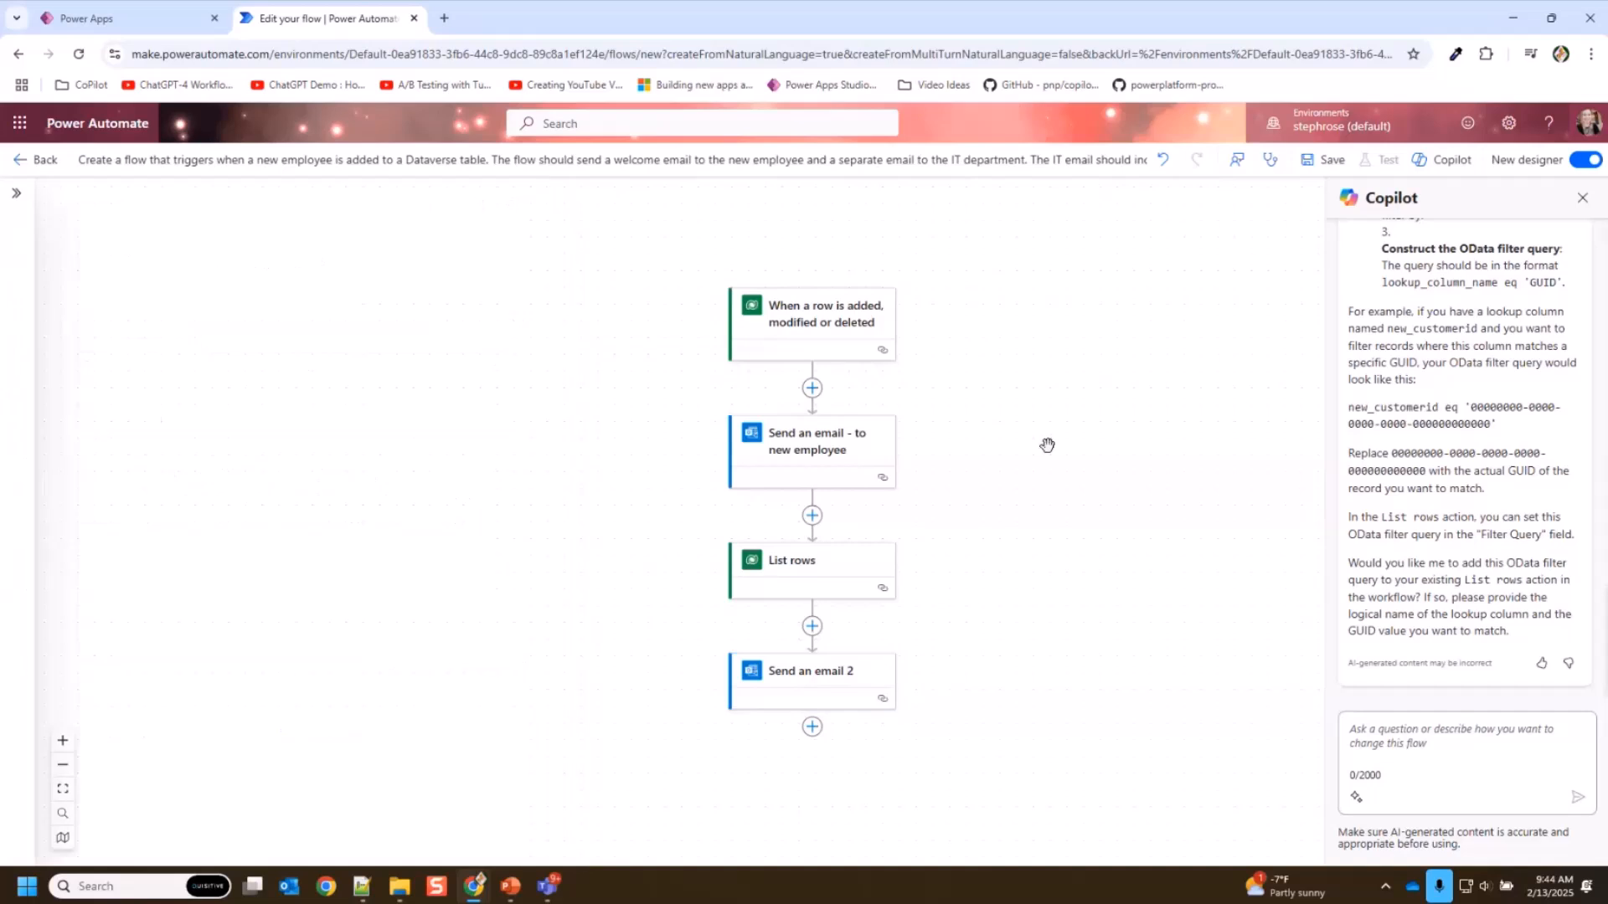
click(830, 569)
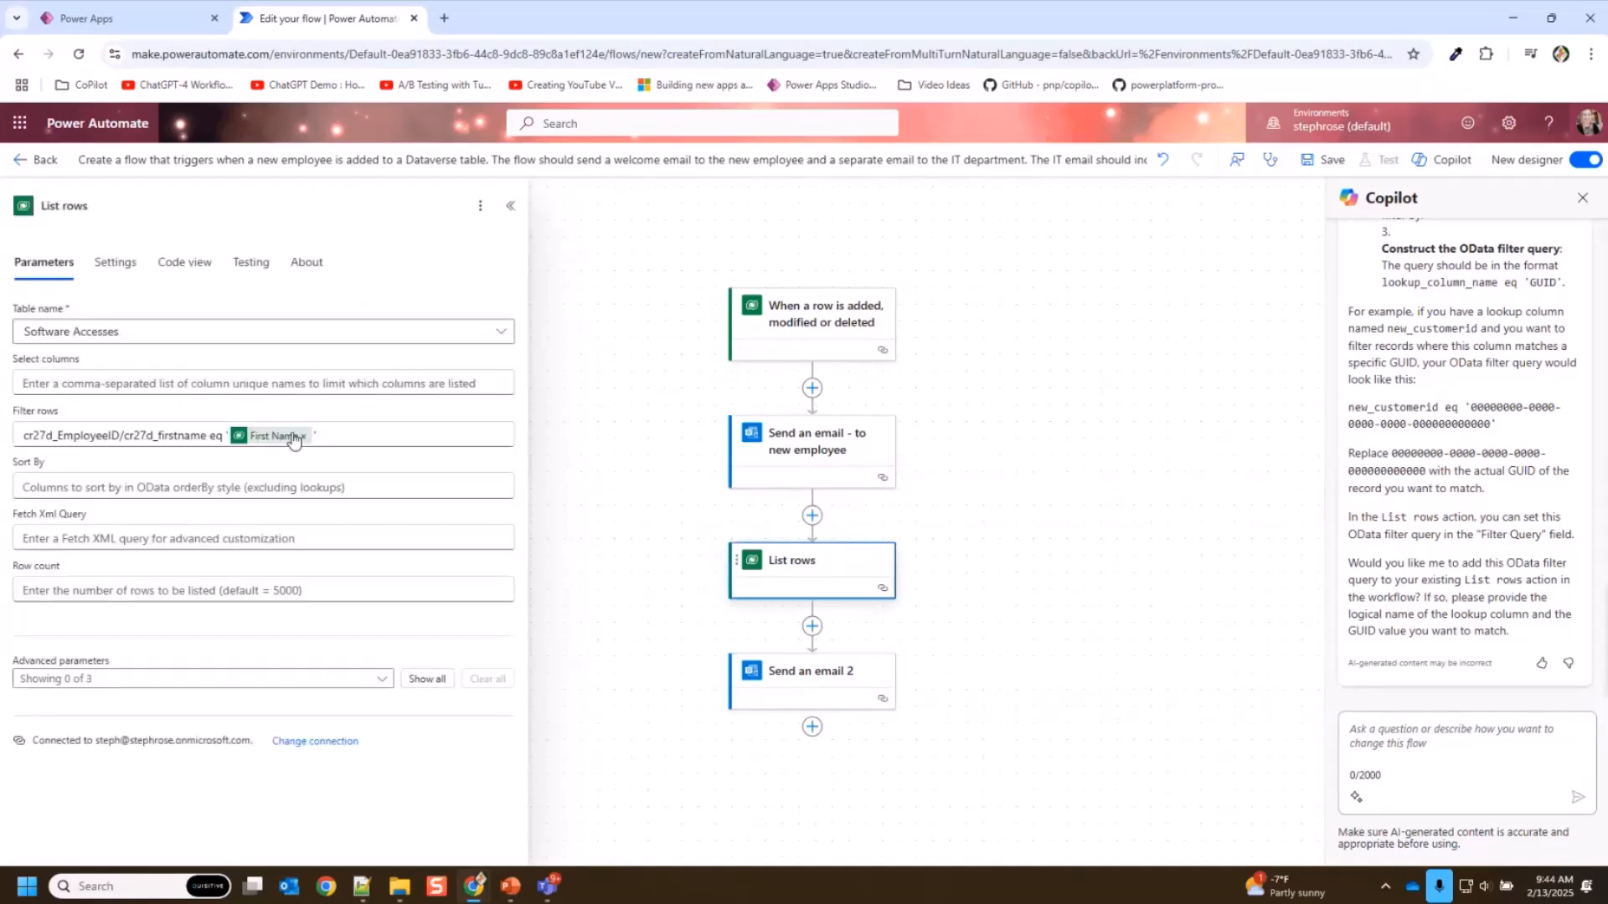
- Insert an Initialize variable action directly after the trigger and name the variable varSoftware
mouse_move(294, 441)
click(812, 392)
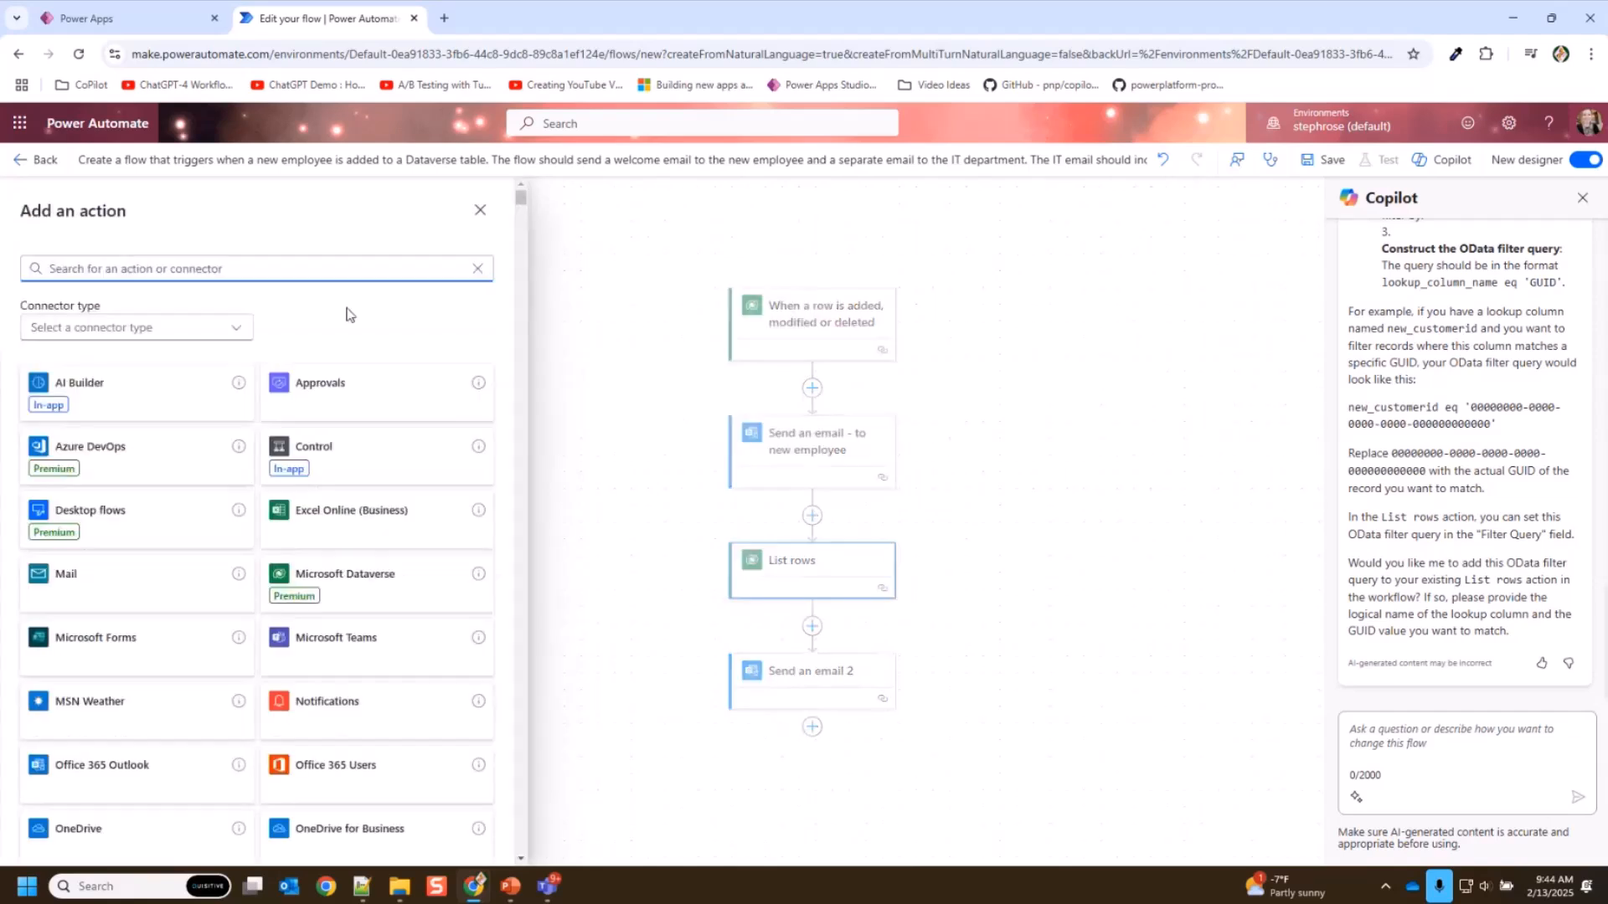
text(variable)
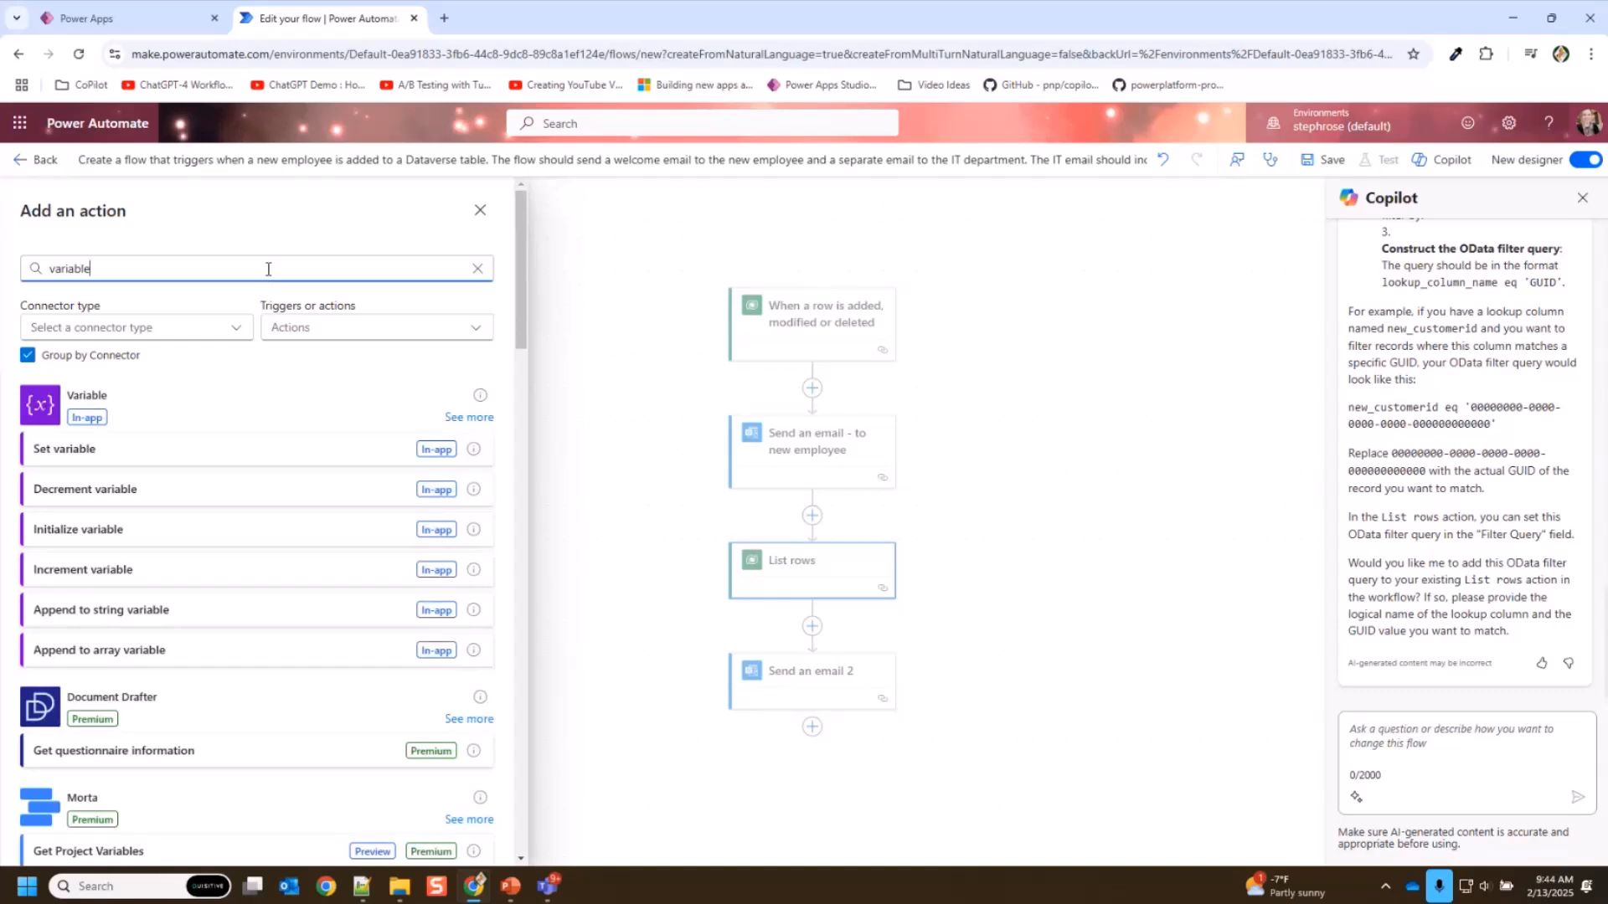
click(207, 536)
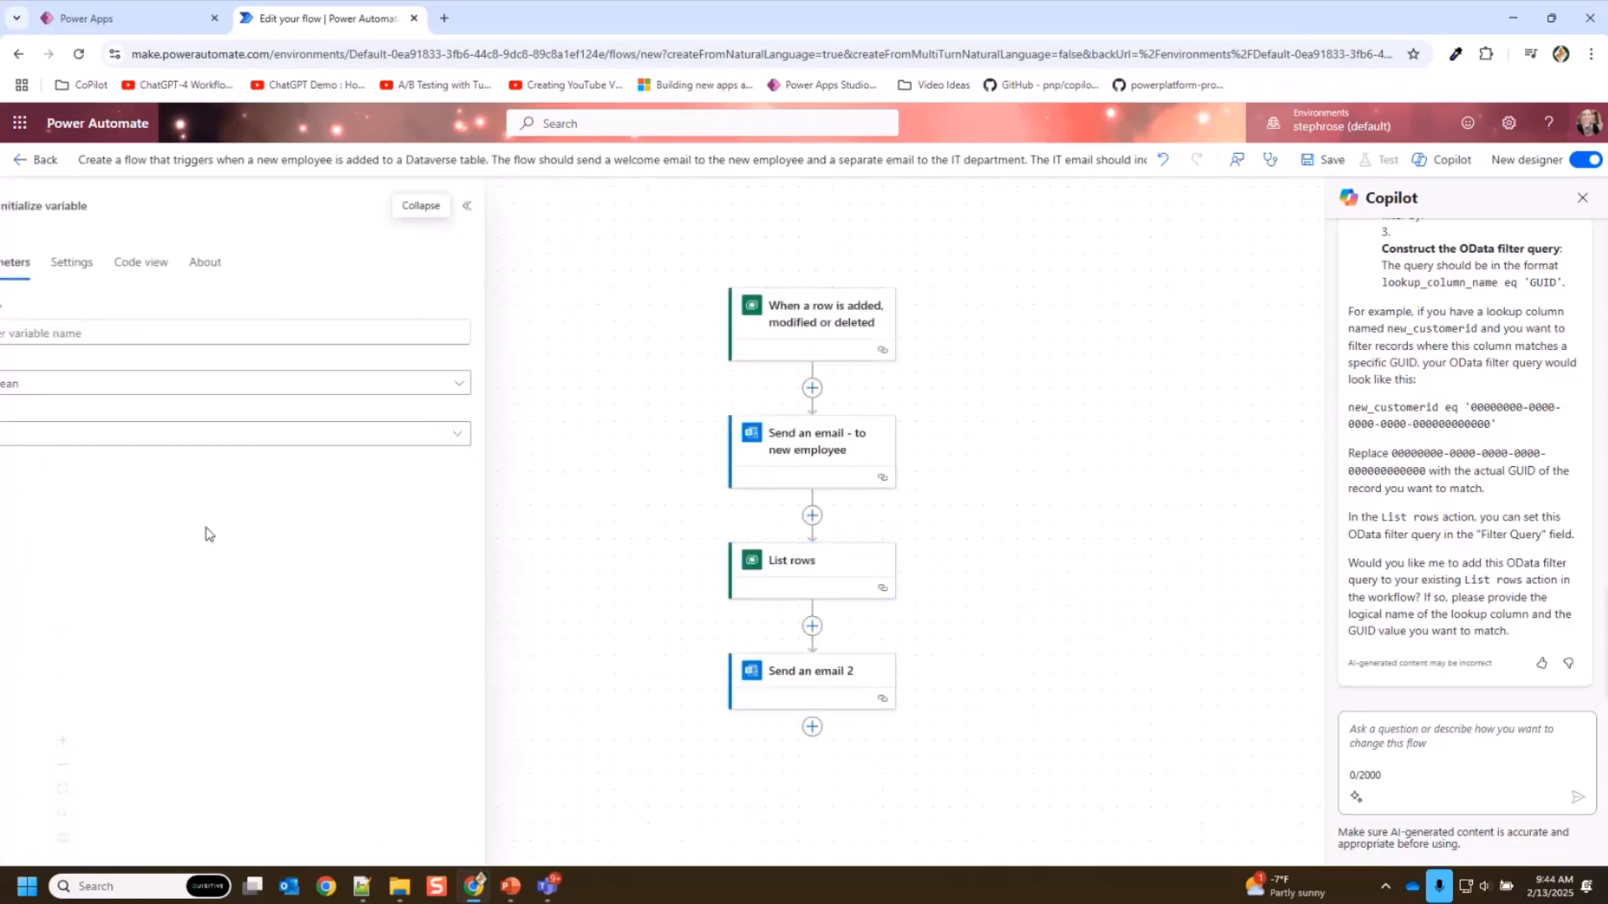
click(165, 335)
text(var)
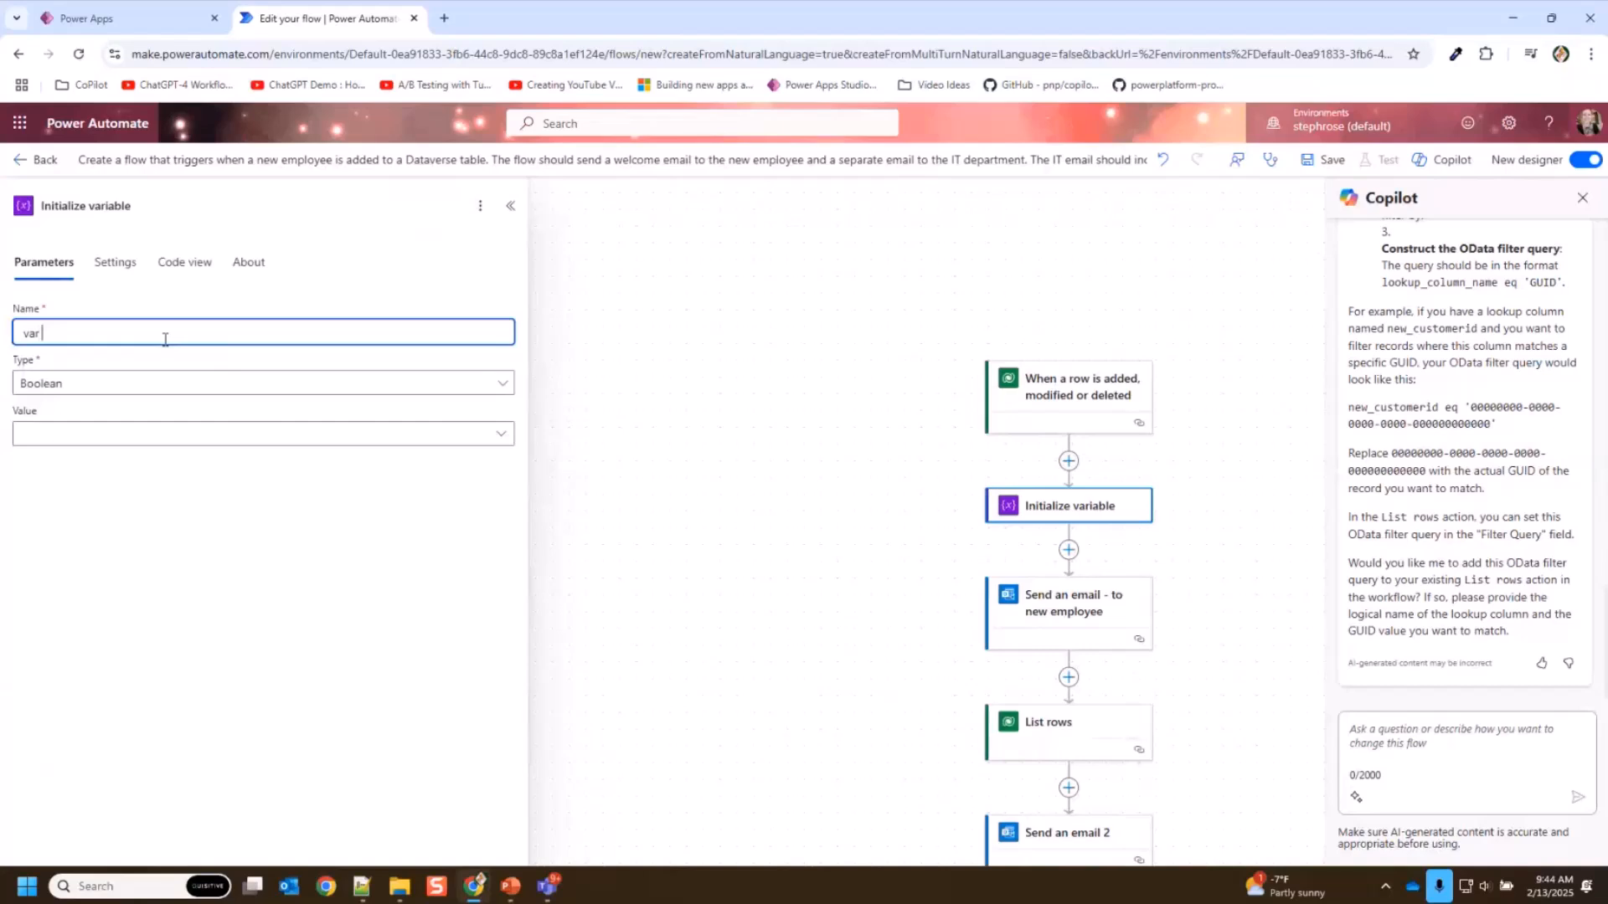
text(so)
key(BackSpace)
key(BackSpace)
text(Software)
- Rename the action to "Initialize variable - varSoftware" and set the variable's type to String
key(ctrl+a)
key(ctrl+c)
click(193, 206)
text(-)
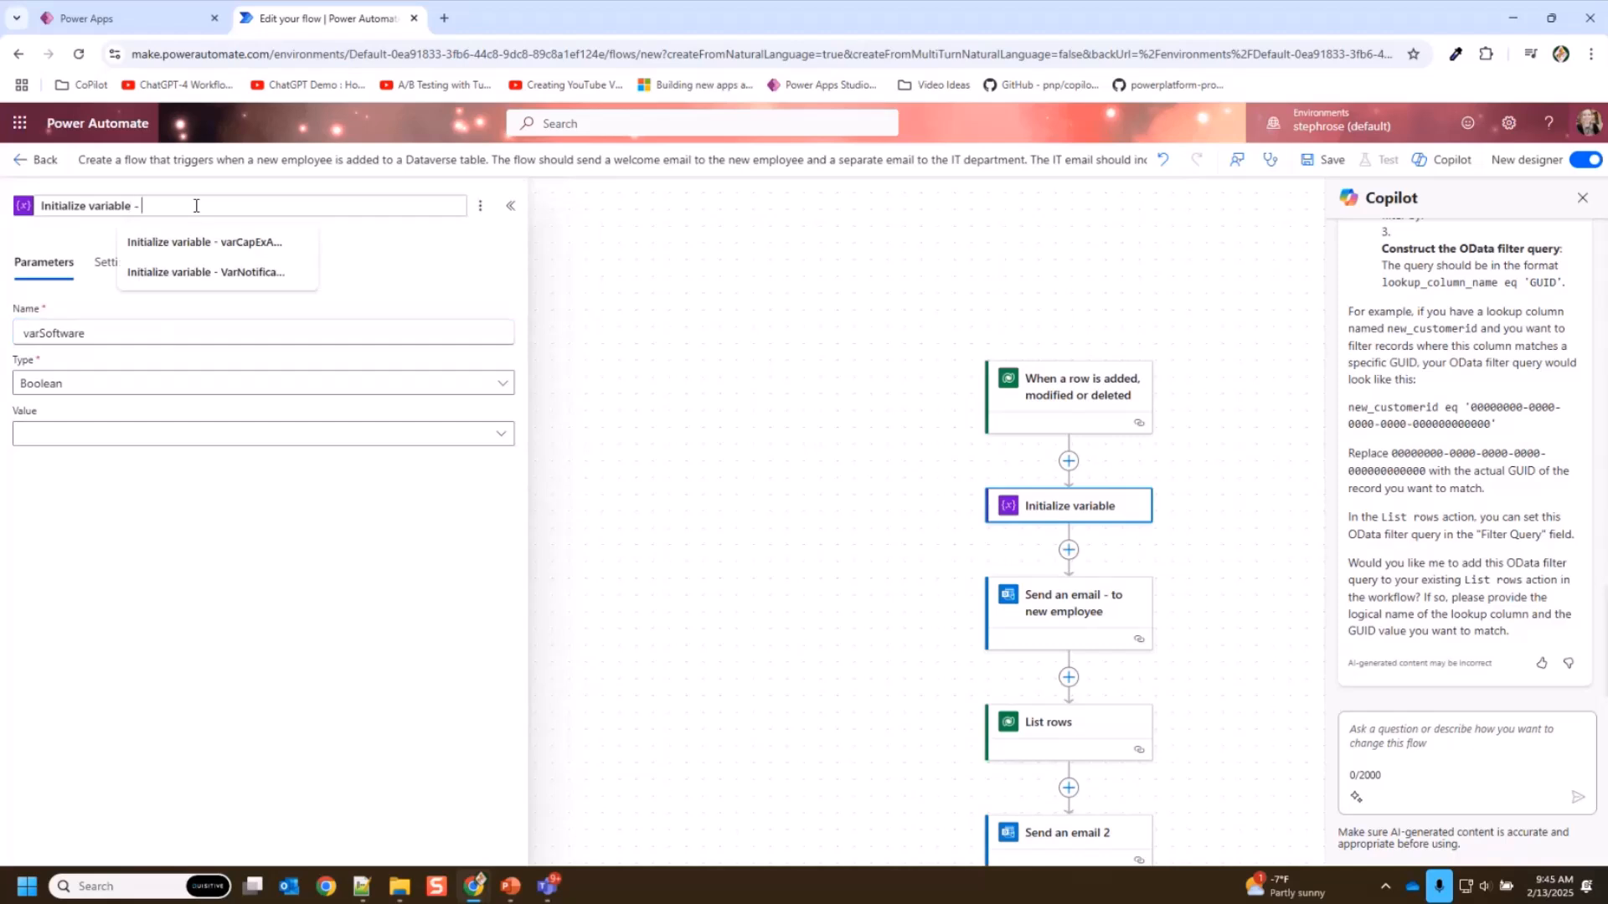
key(ctrl+v)
click(166, 381)
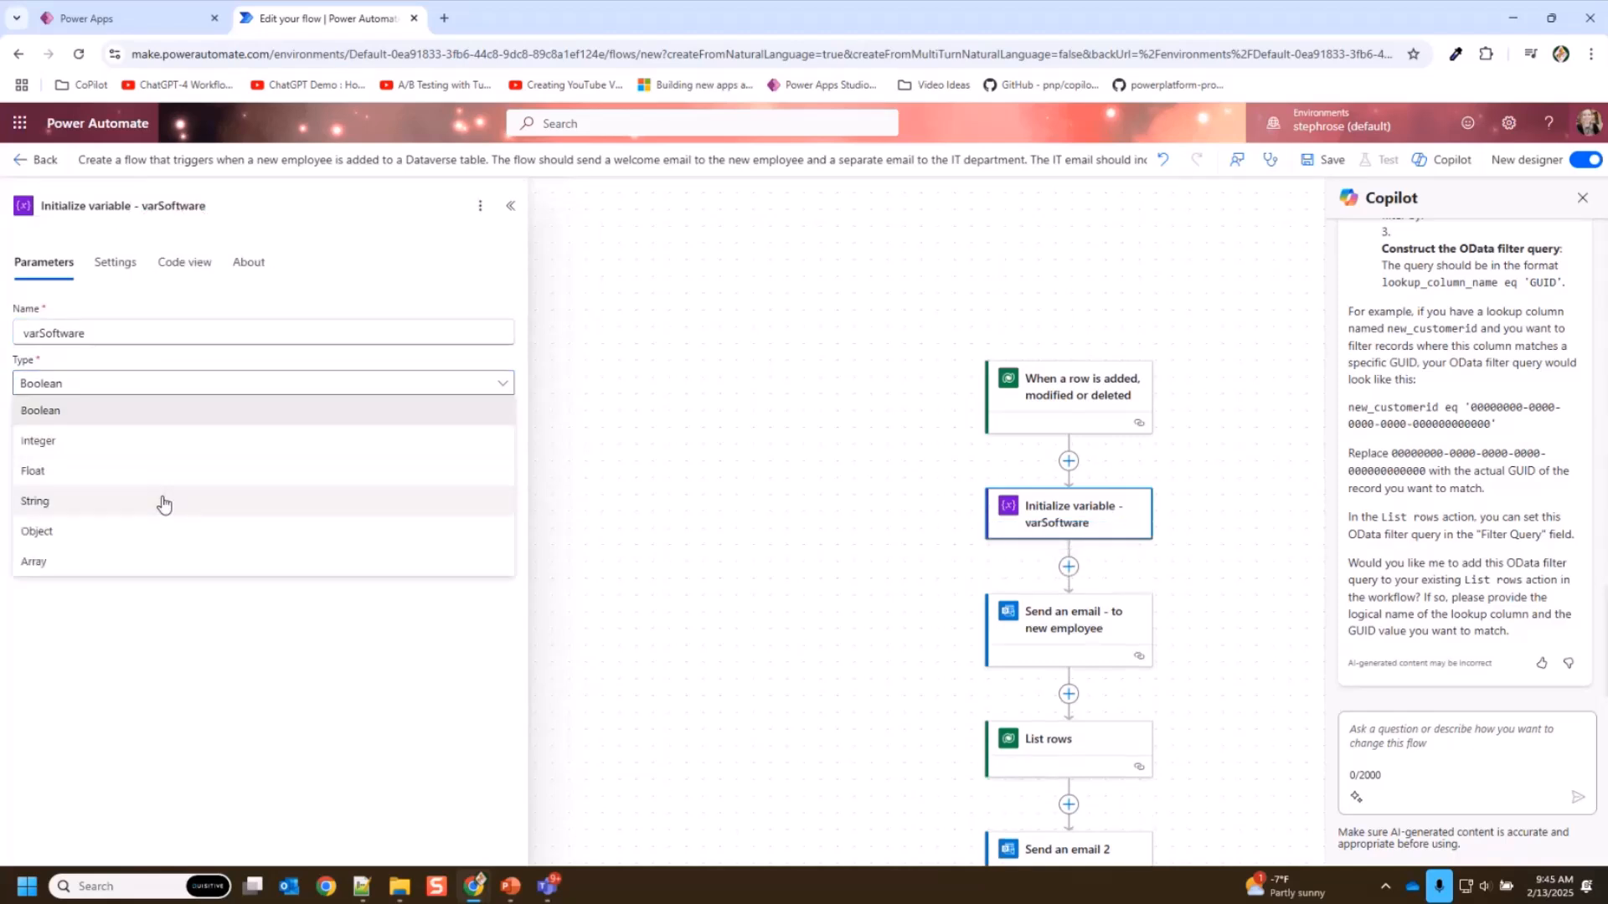
click(164, 504)
drag(830, 666, 760, 472)
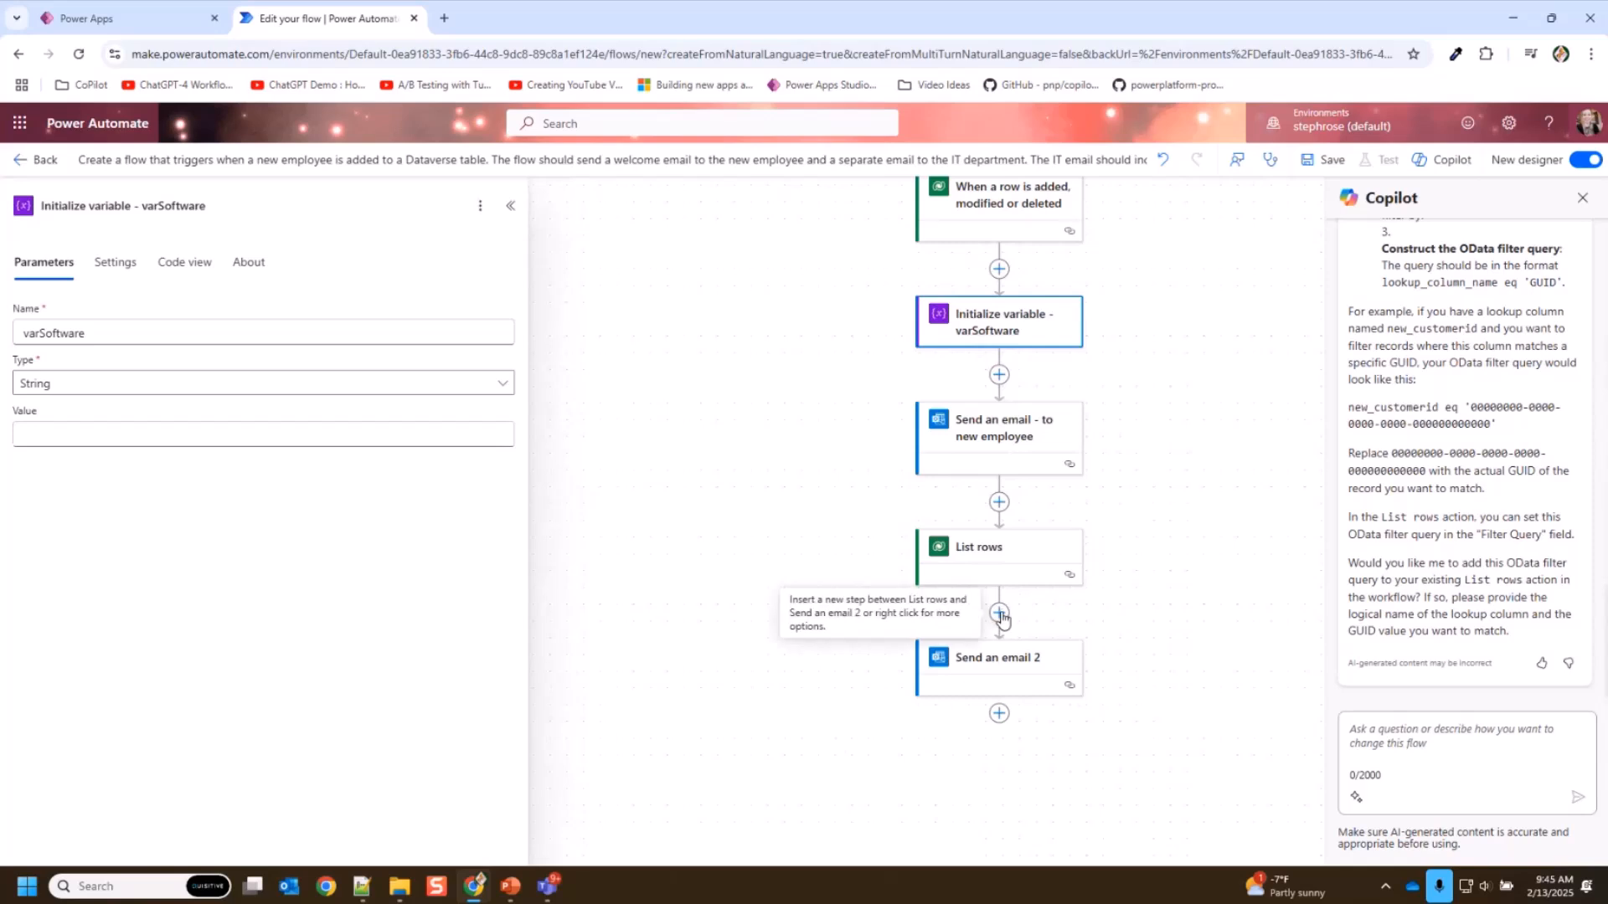
click(1132, 622)
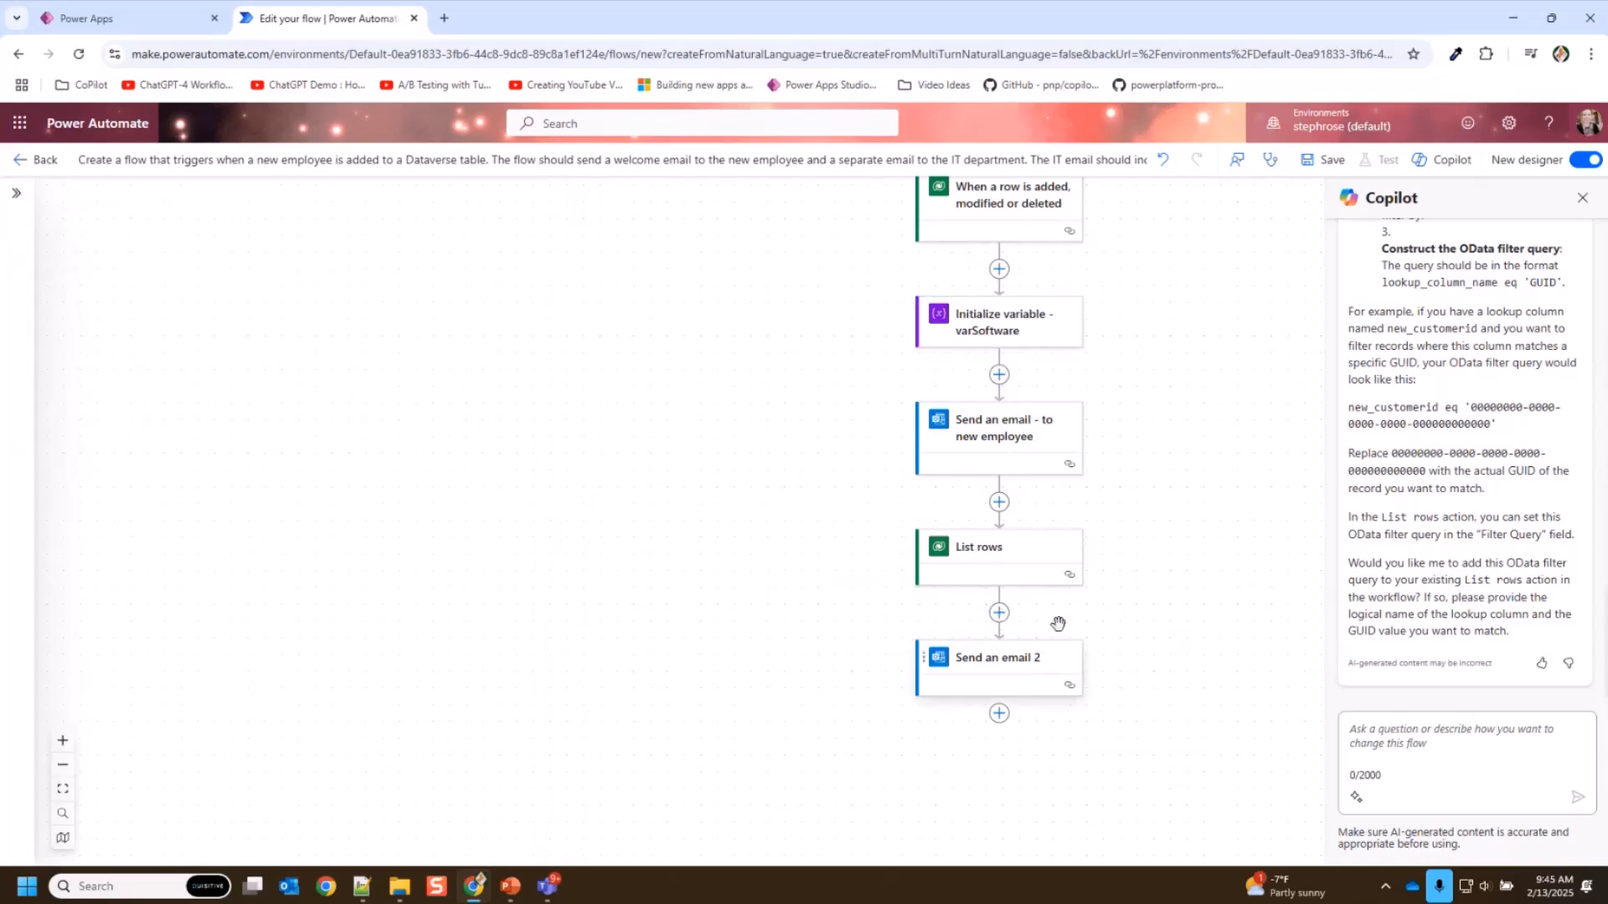
click(1002, 563)
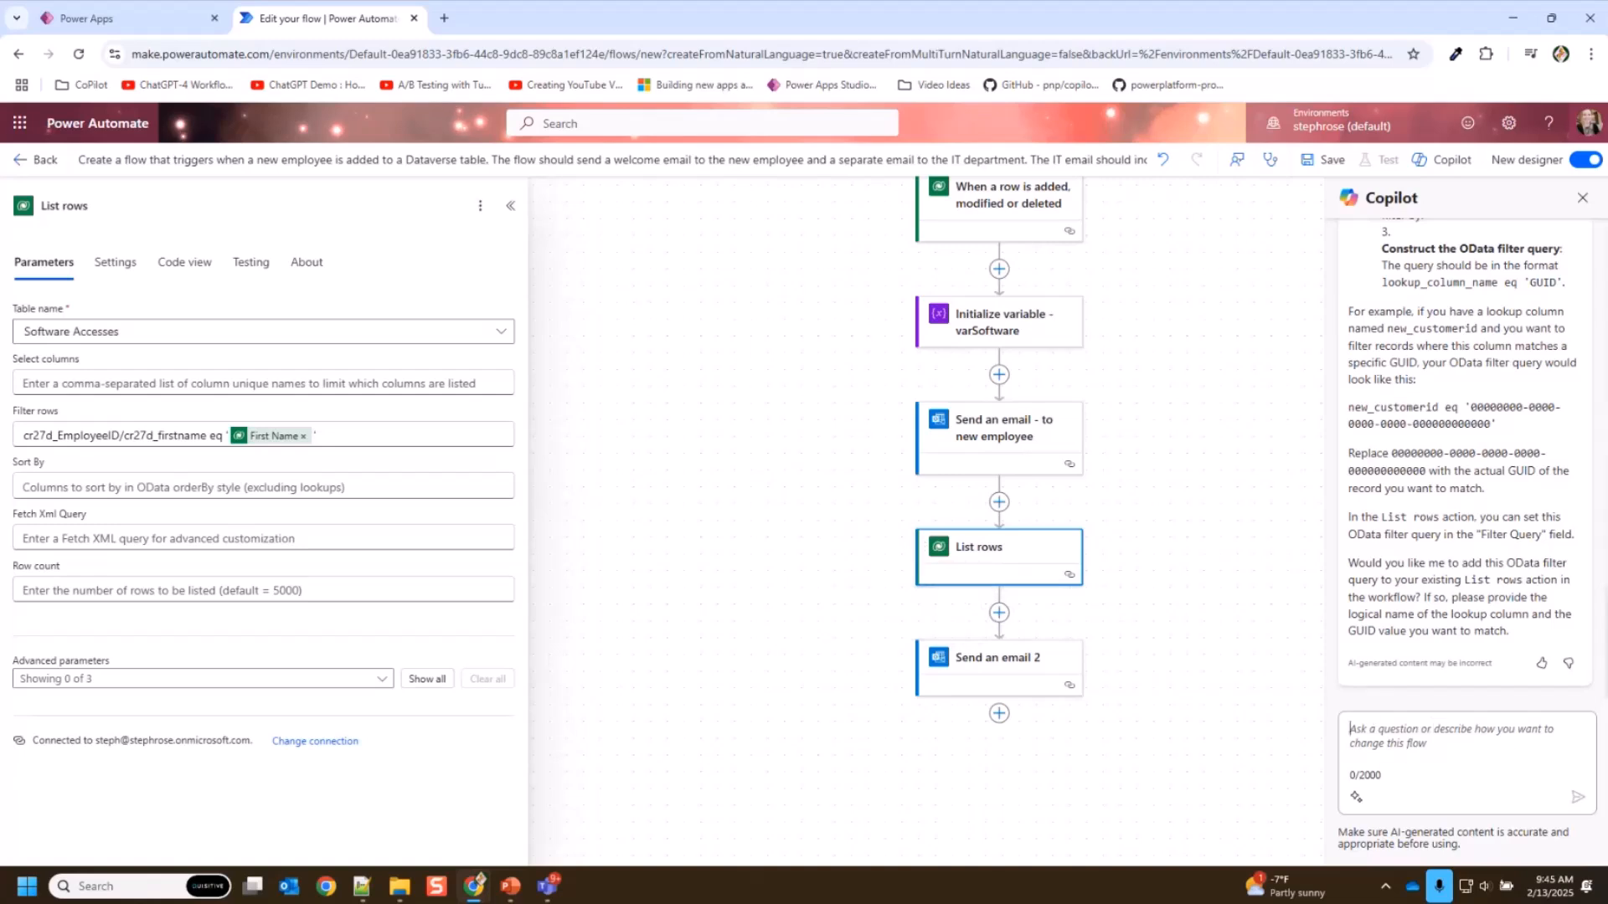
key(alt+Tab)
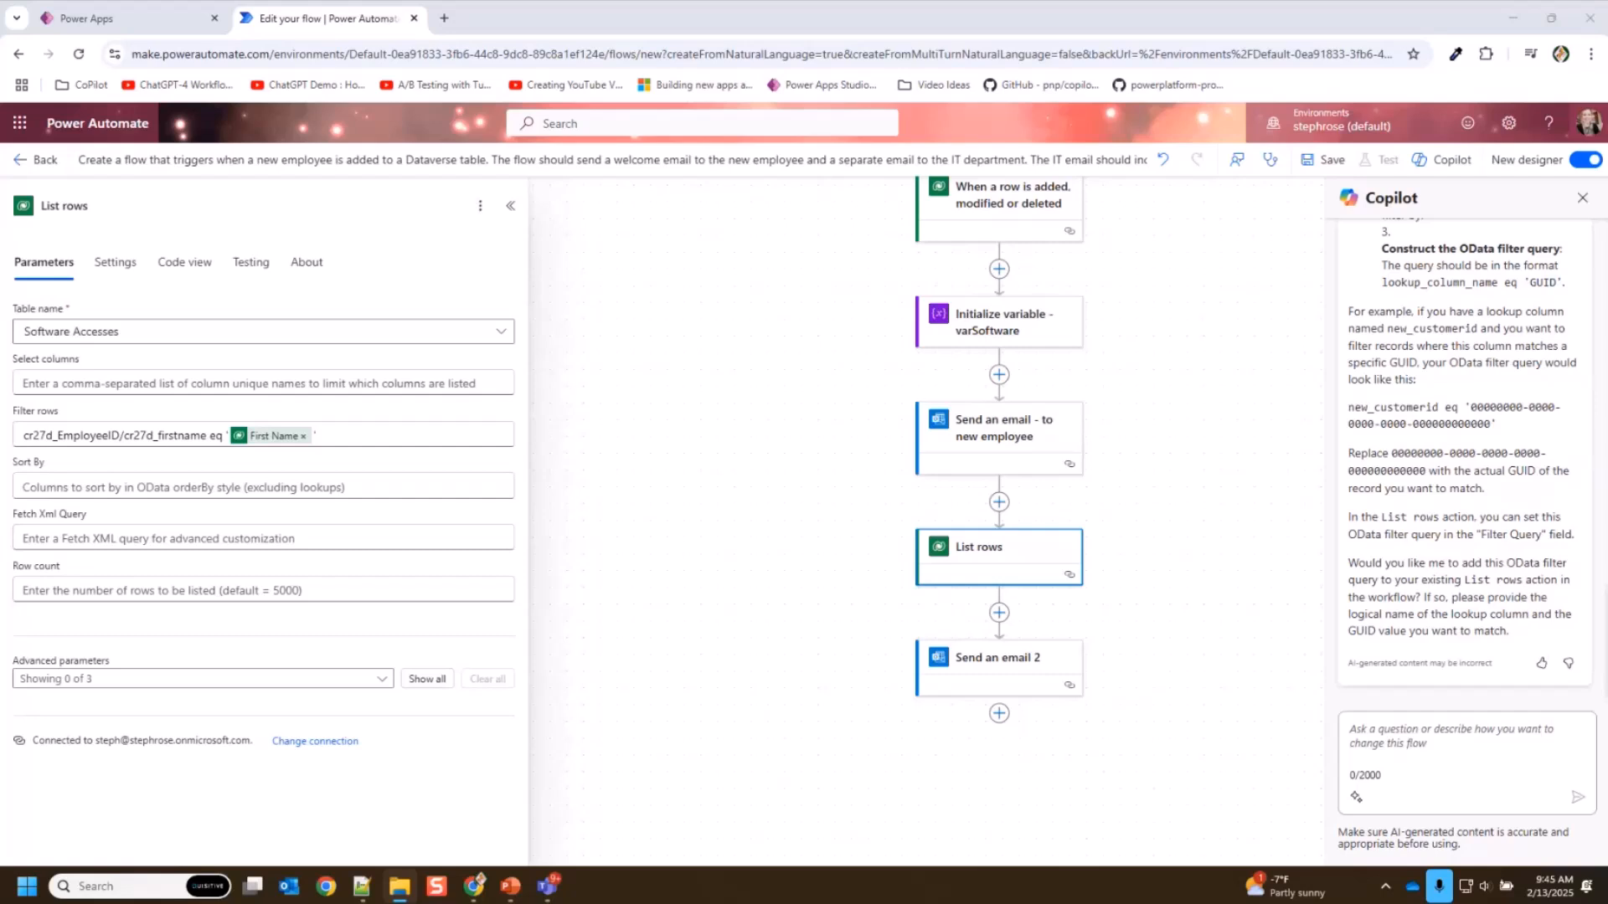
- Ask Copilot to "add a append to string variable at the end of the flow"
click(1434, 737)
text(a)
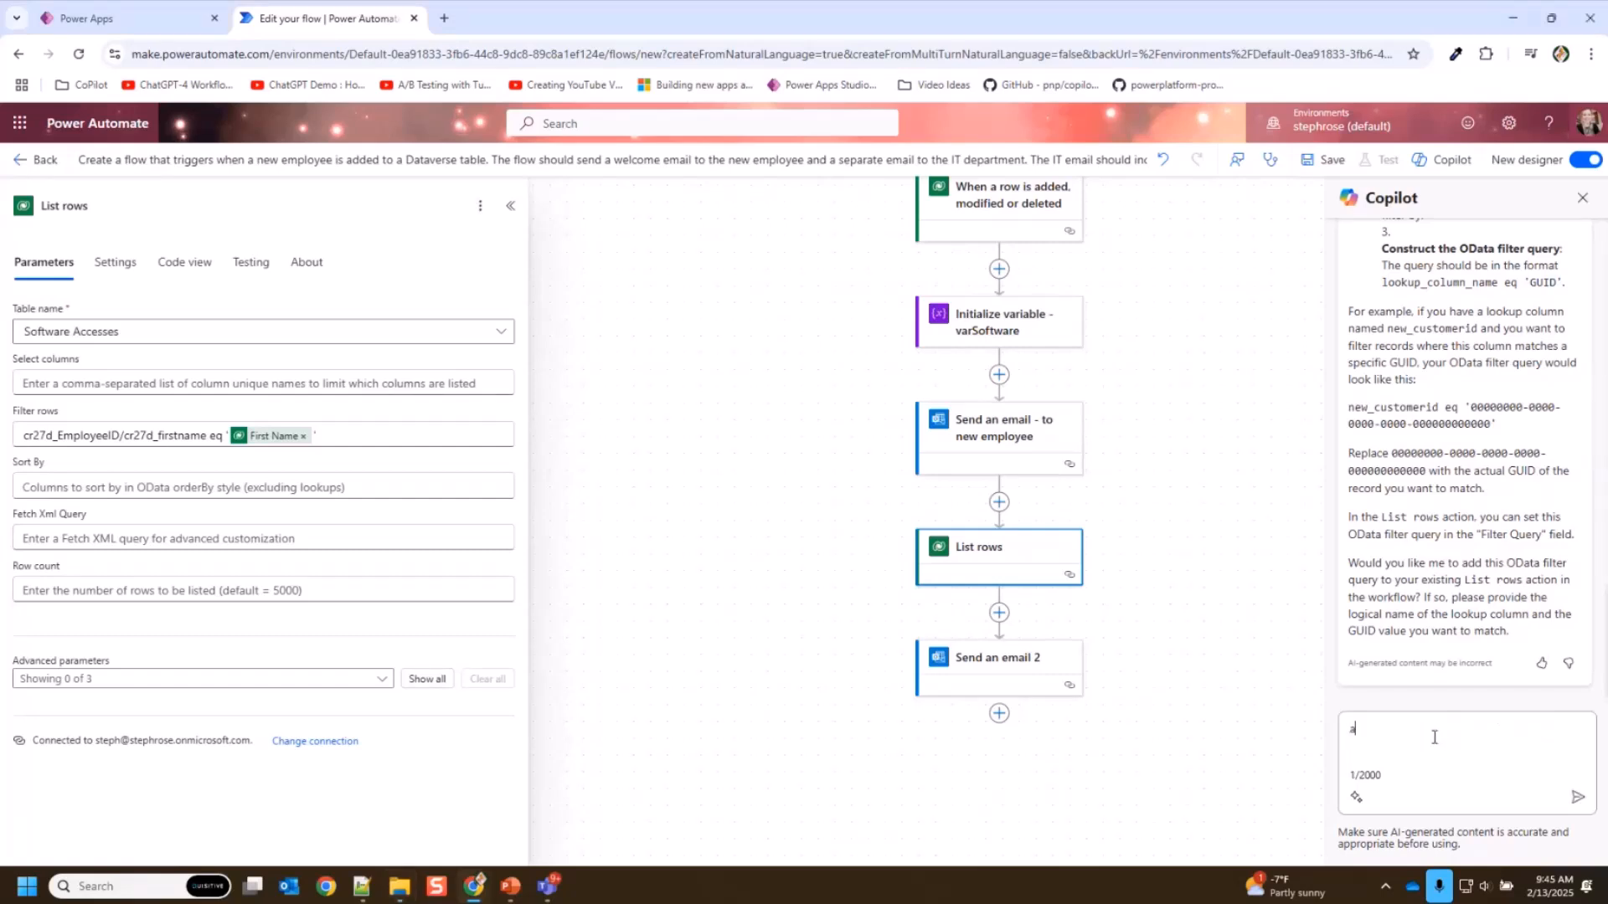
text(dd a append to string variable at the end of t)
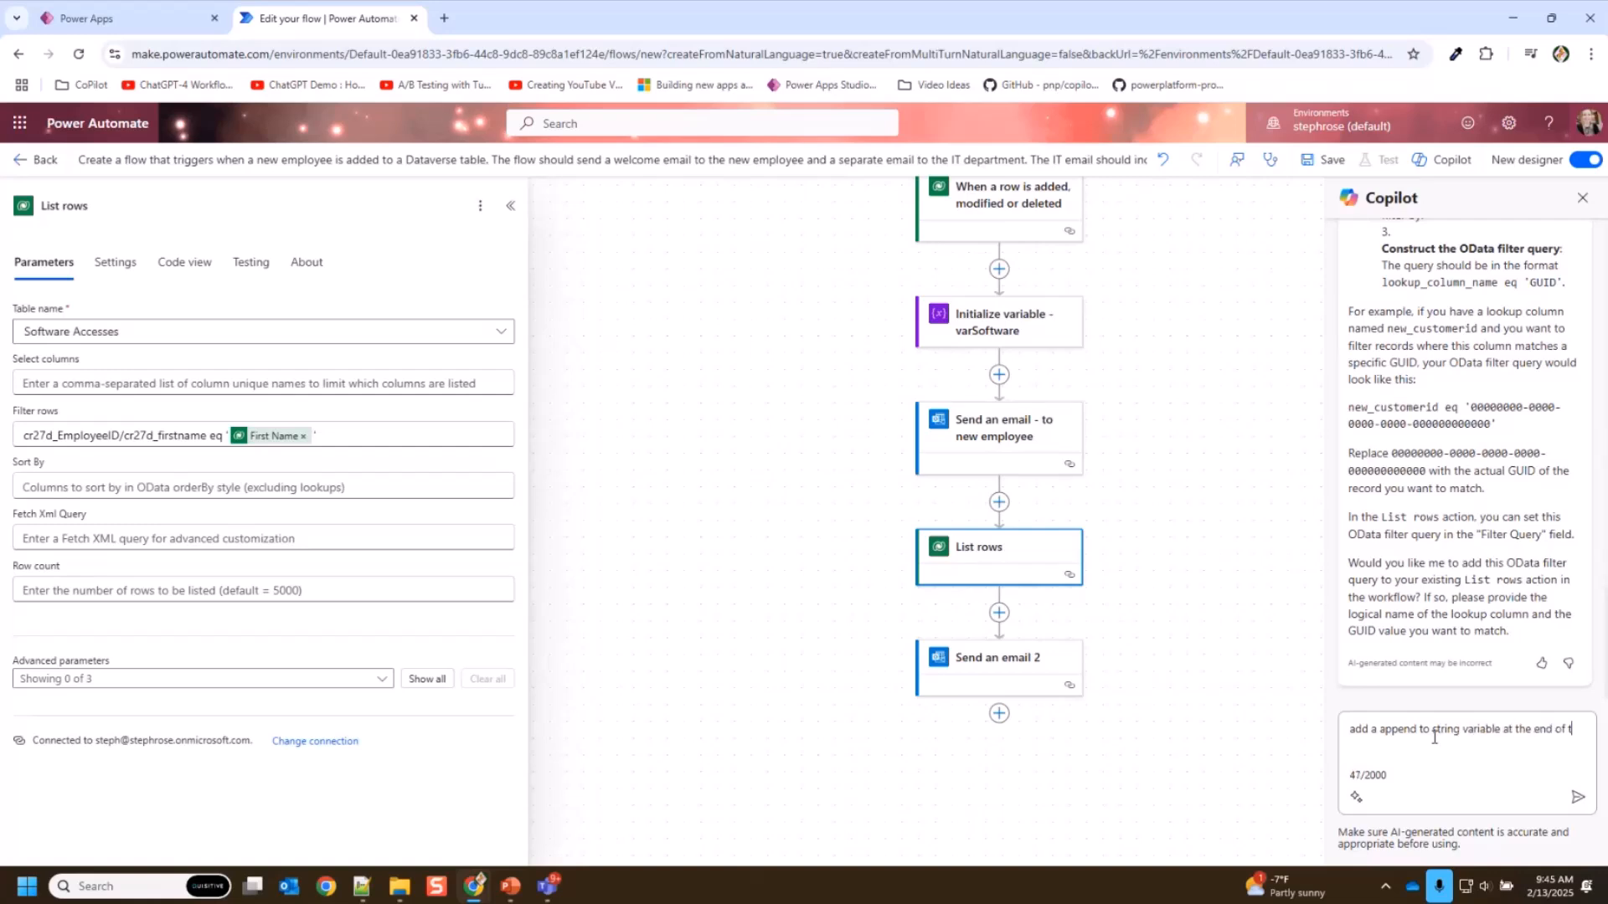
text(he flow)
key(Return)
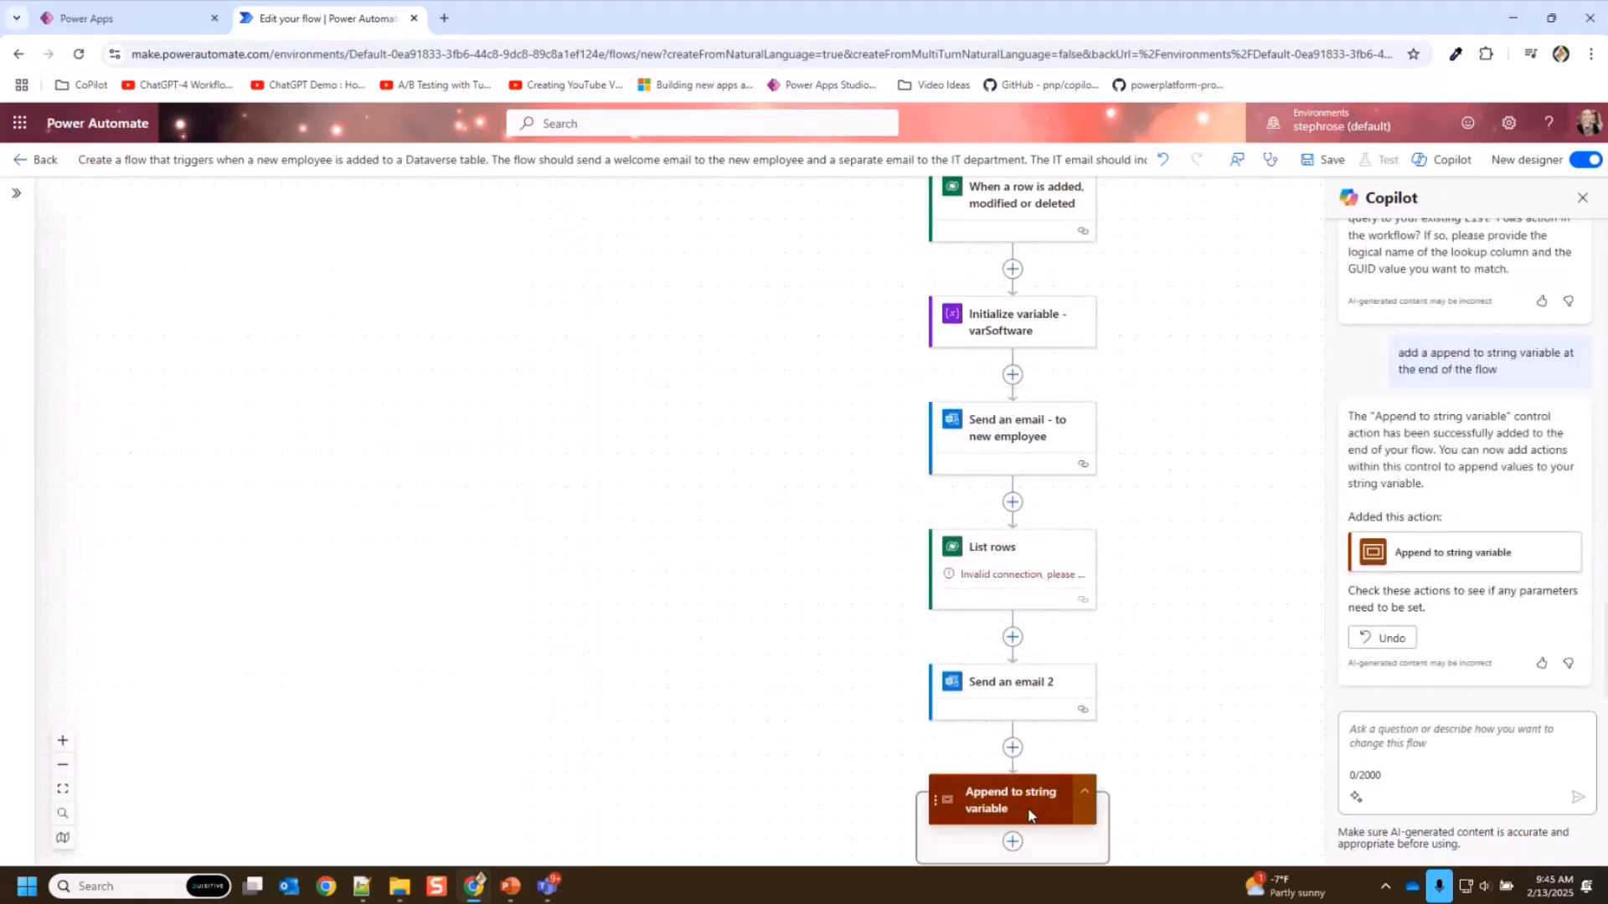
- Delete the Copilot-added Append to string variable scope at the end of the flow, including its child steps
scroll(1091, 816, down, 1)
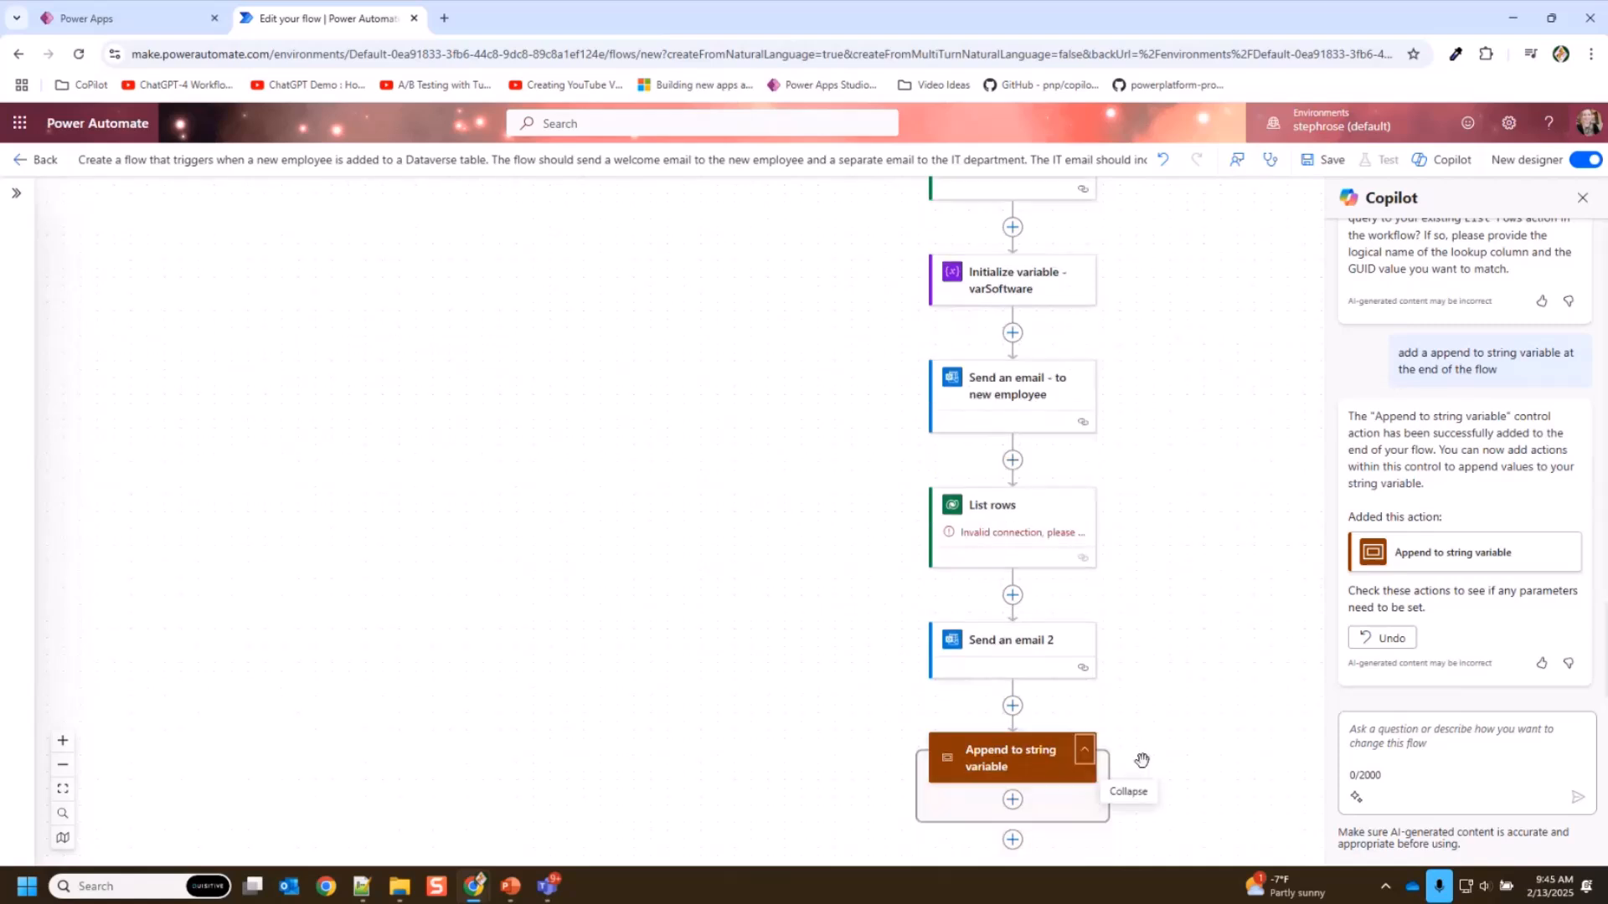
click(1031, 757)
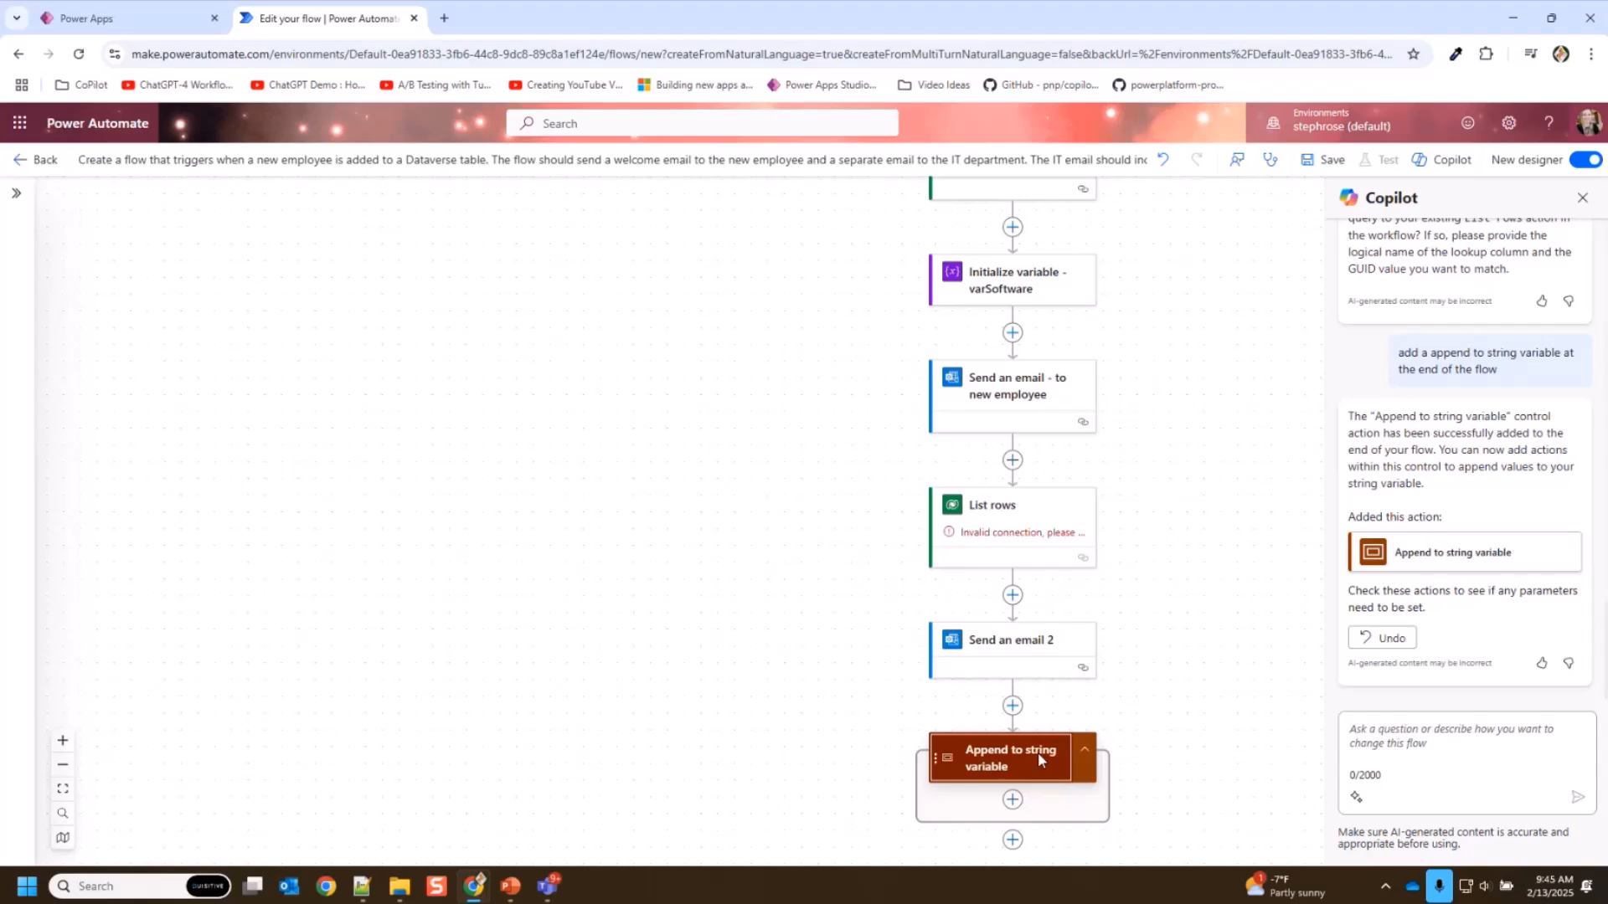
right_click(1027, 775)
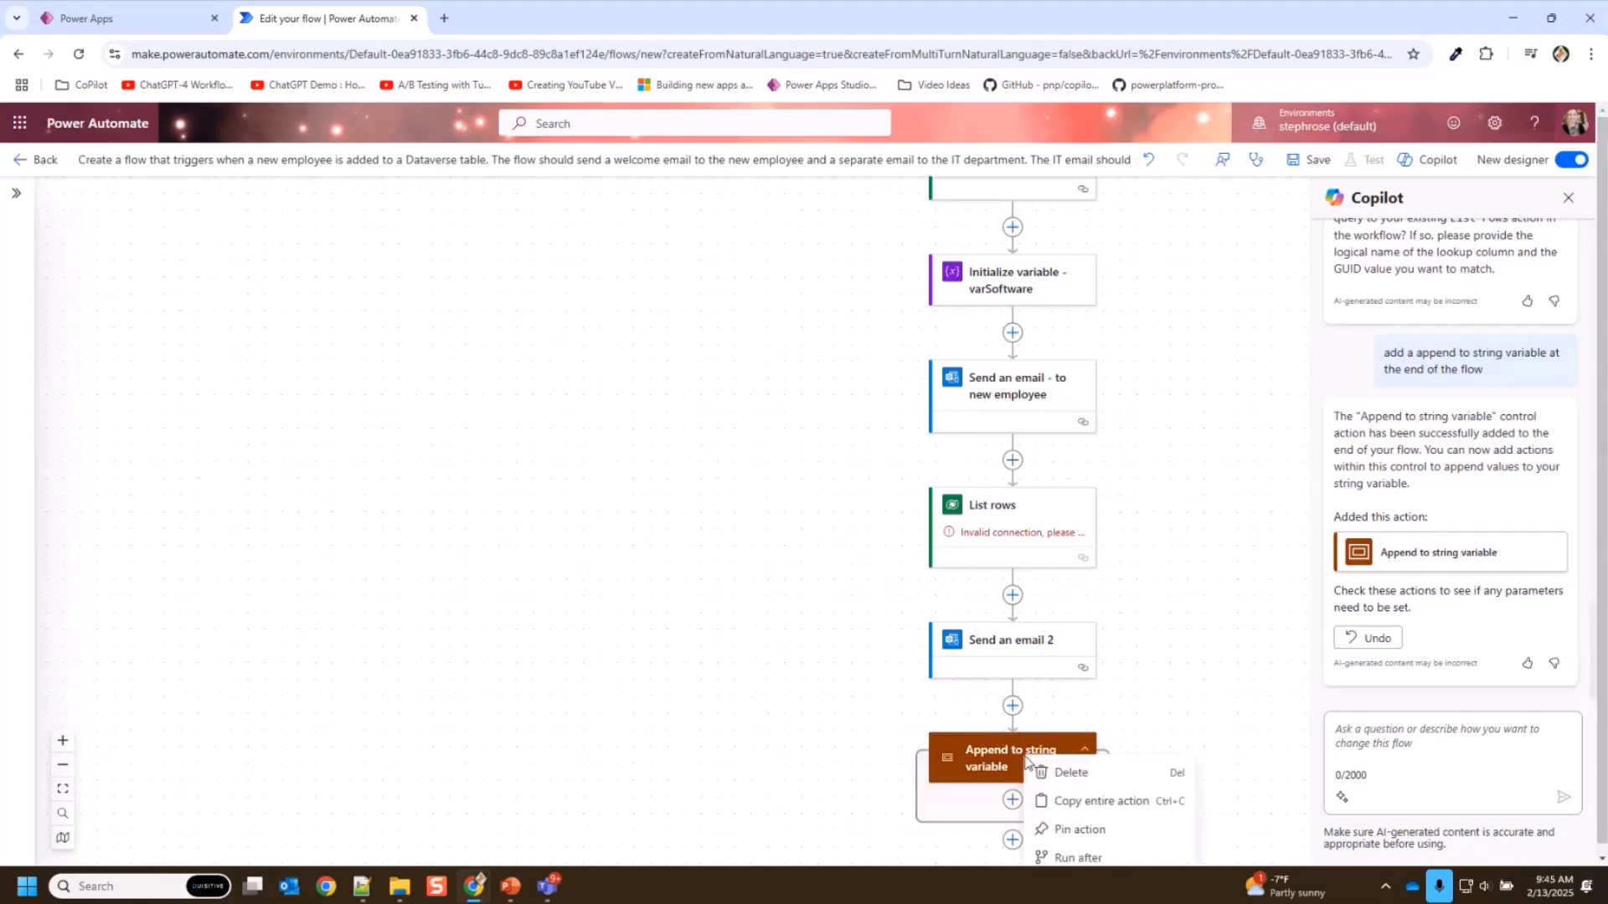
click(1072, 775)
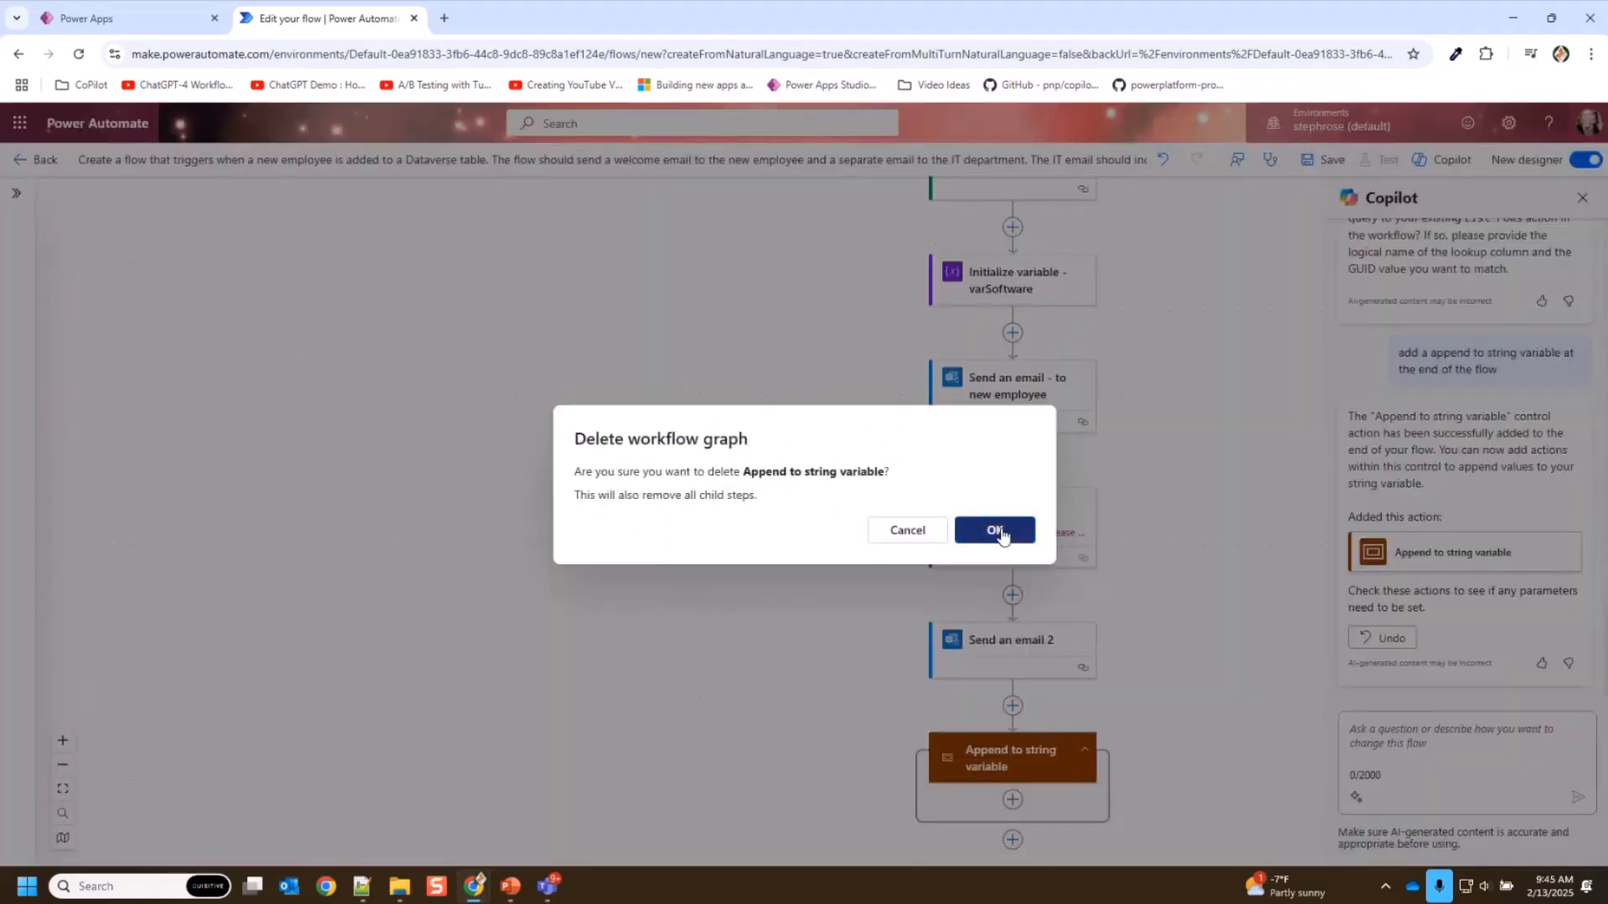
click(997, 531)
- Insert an Append to string variable action between List rows and Send an email 2
click(998, 597)
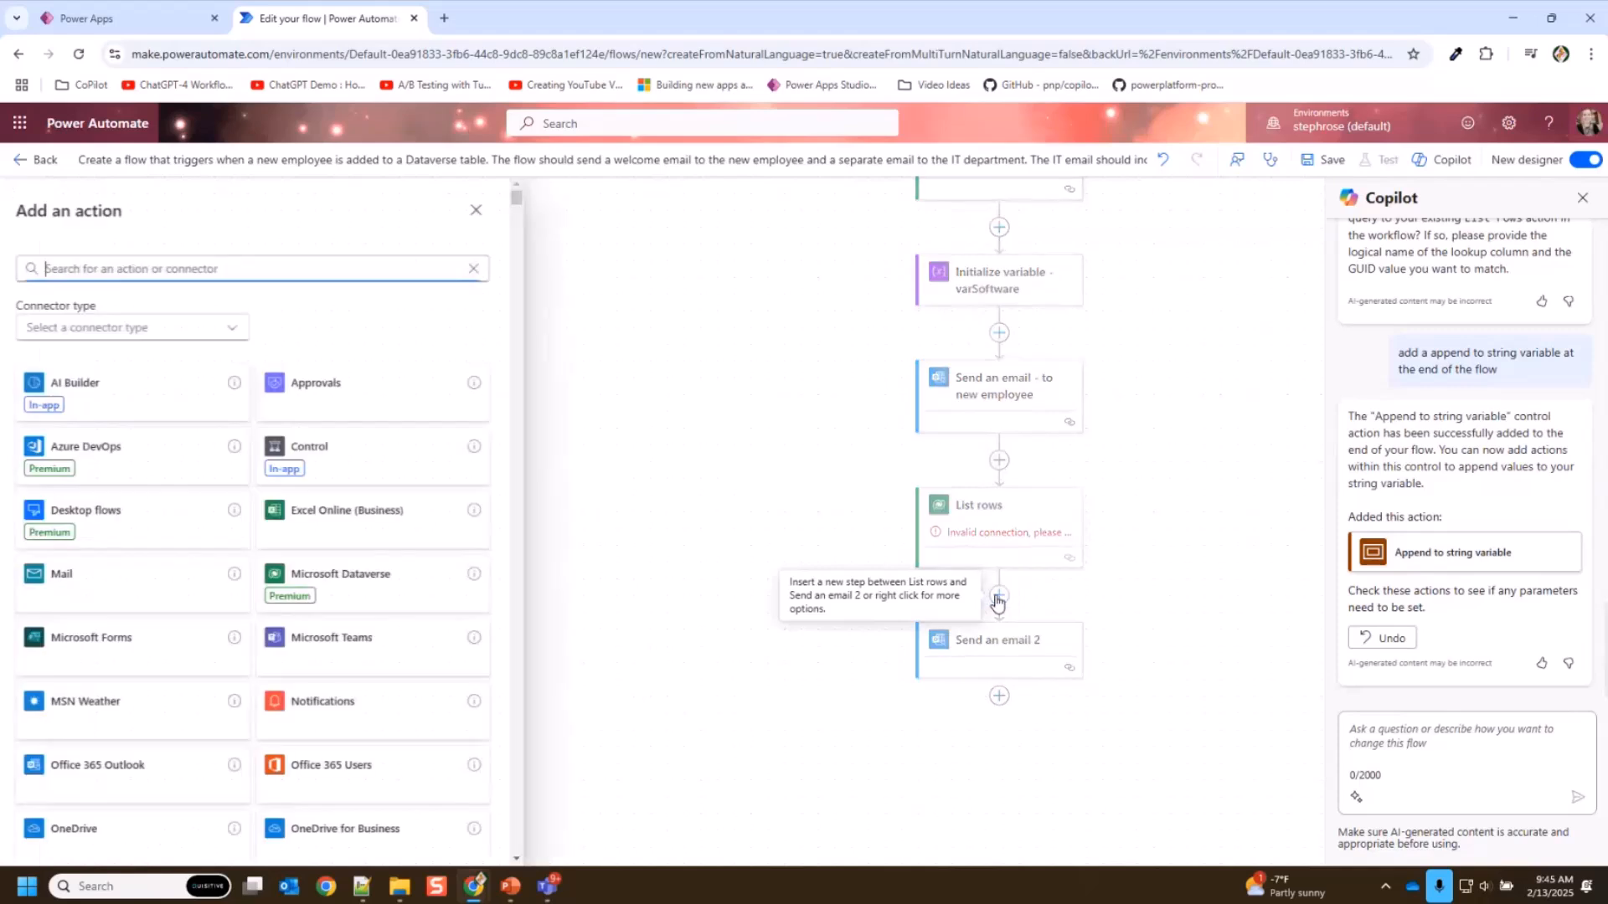
text(app)
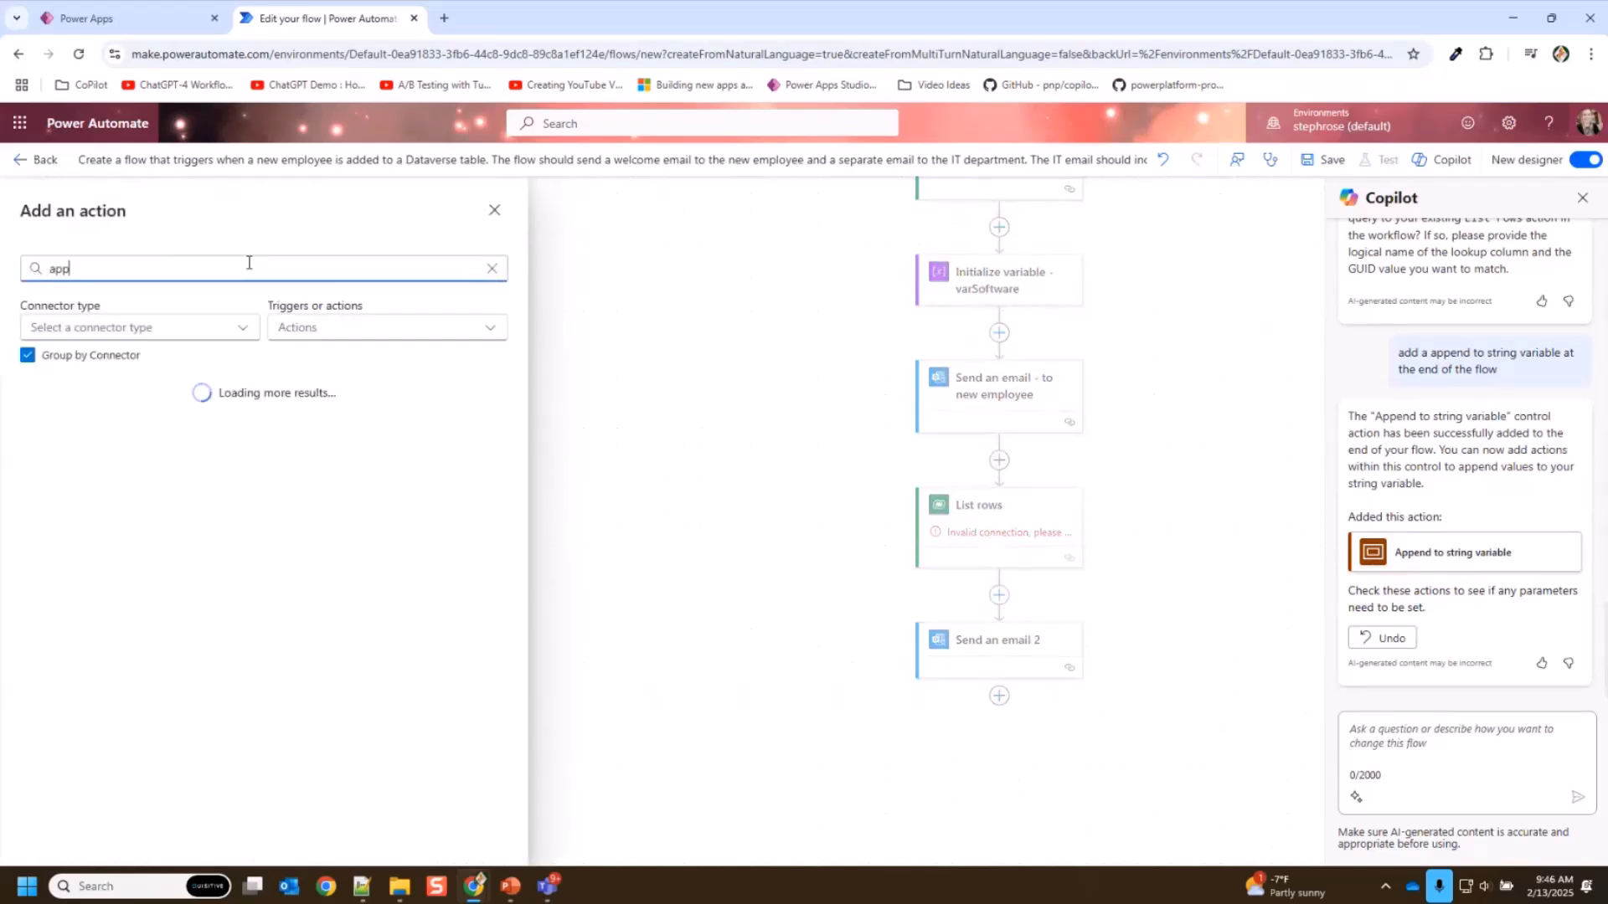
text(end to string)
click(200, 445)
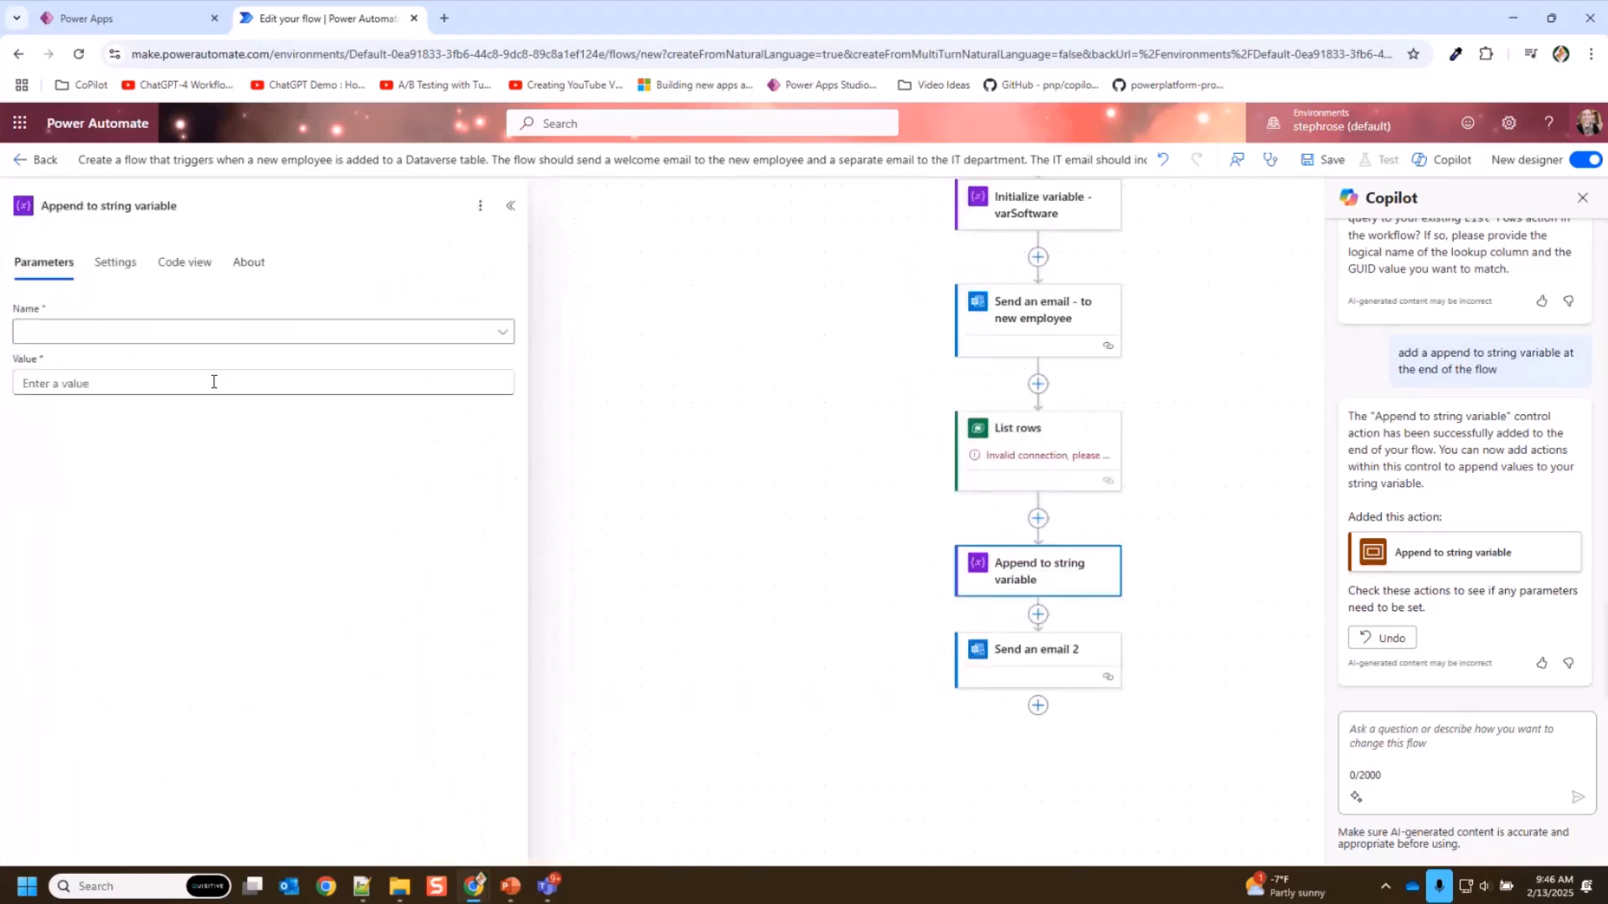
- Choose varSoftware as the variable to append to and rename the action "Append to string variable - varSoftware"
click(319, 335)
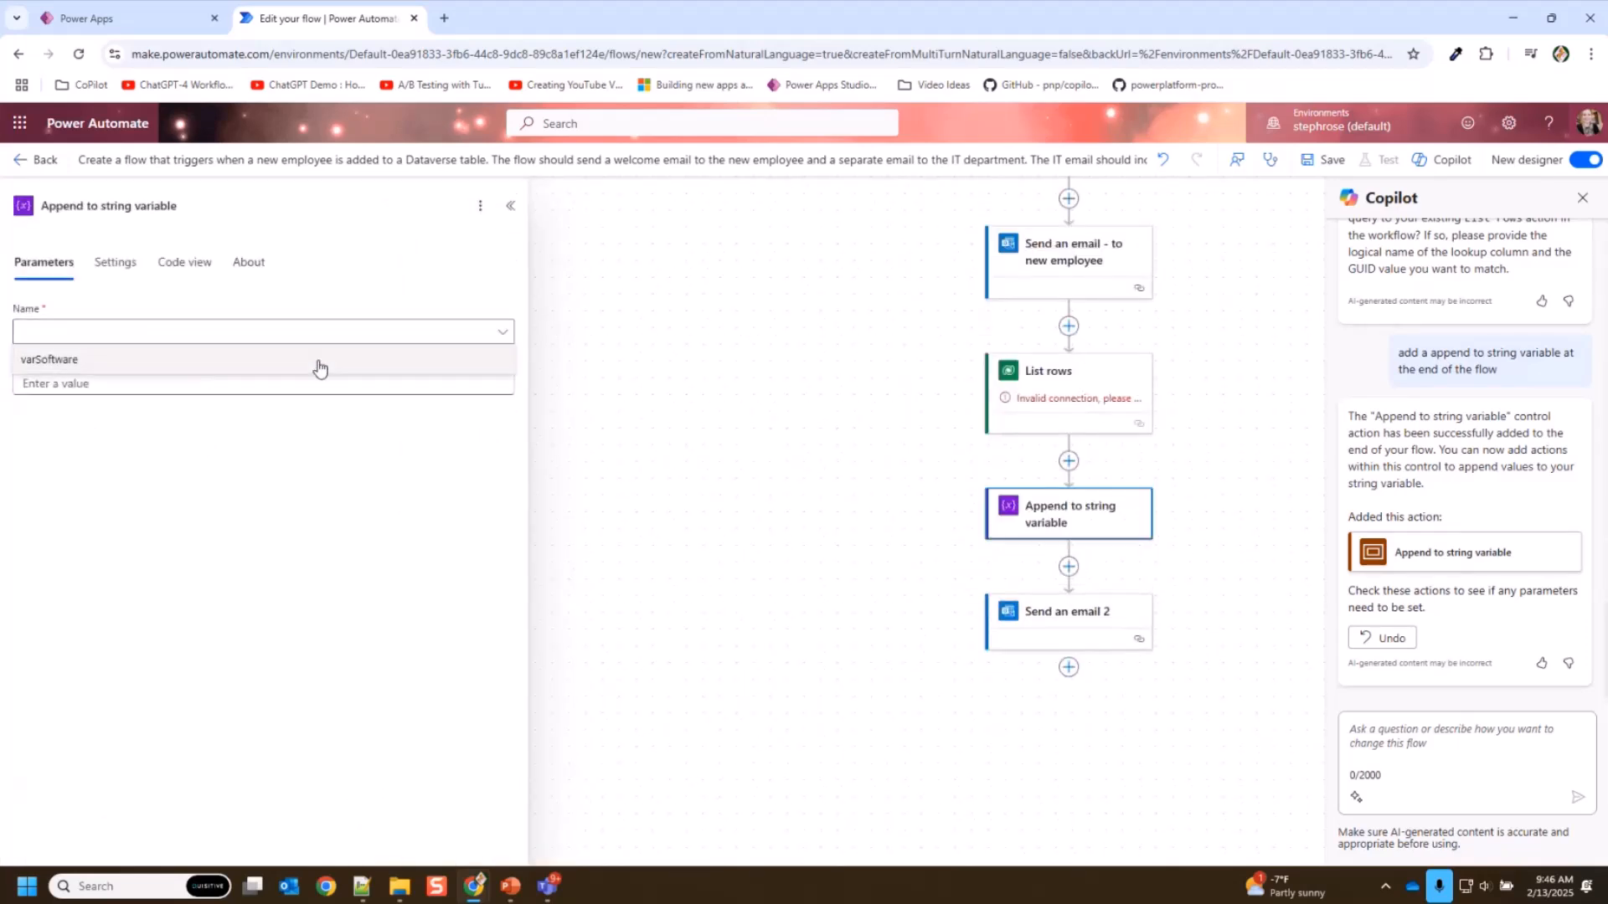
click(319, 366)
click(300, 206)
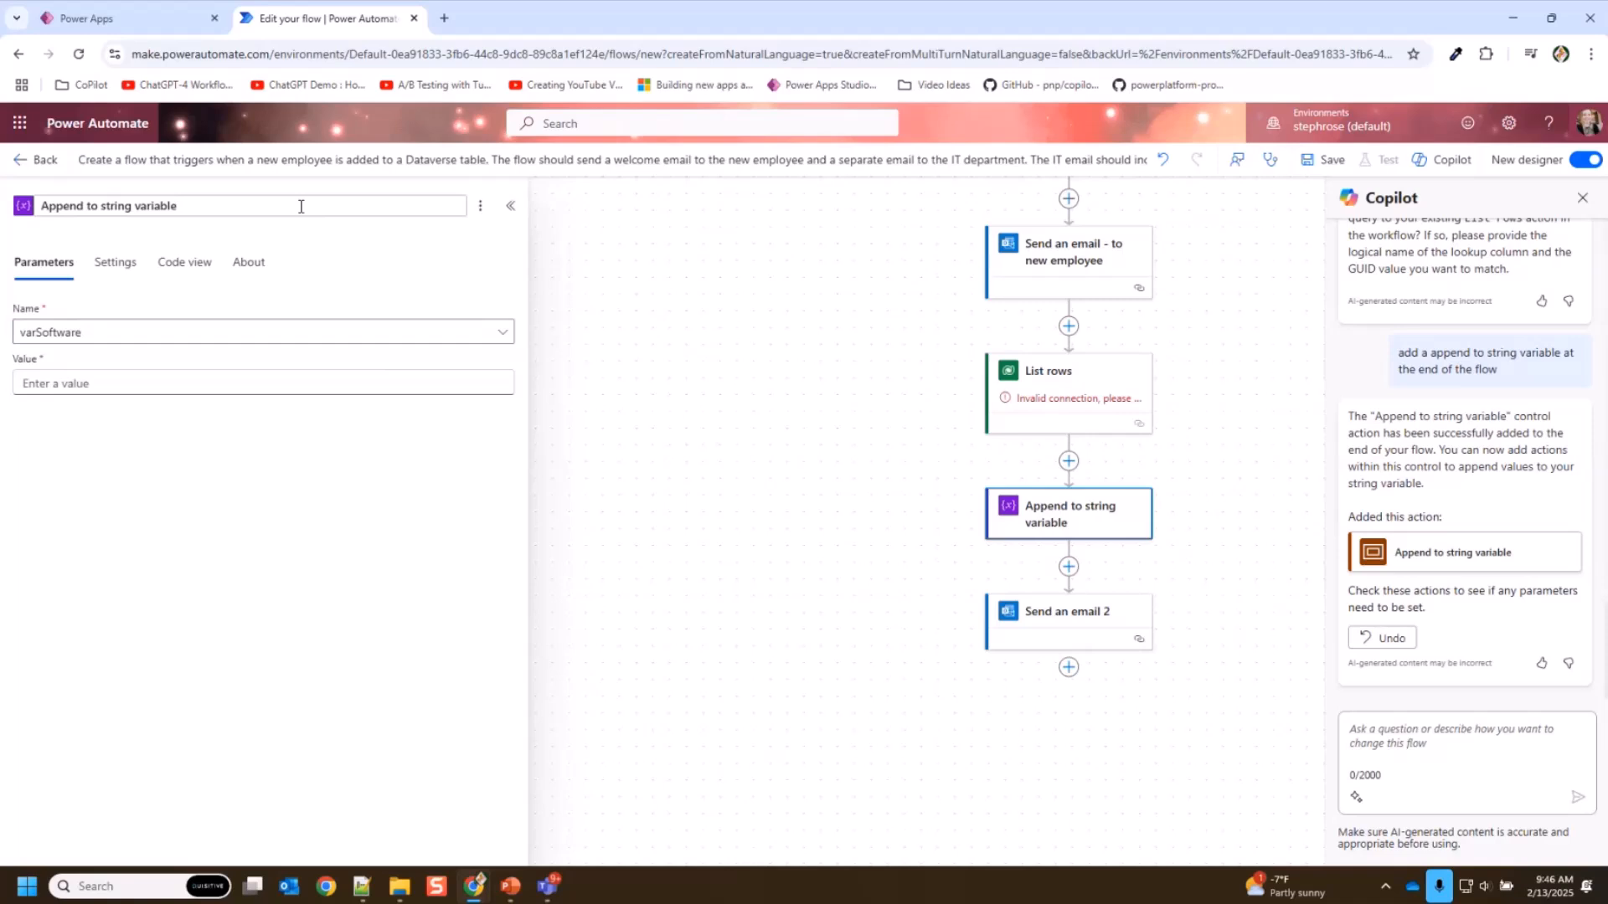
text(- varSoftware)
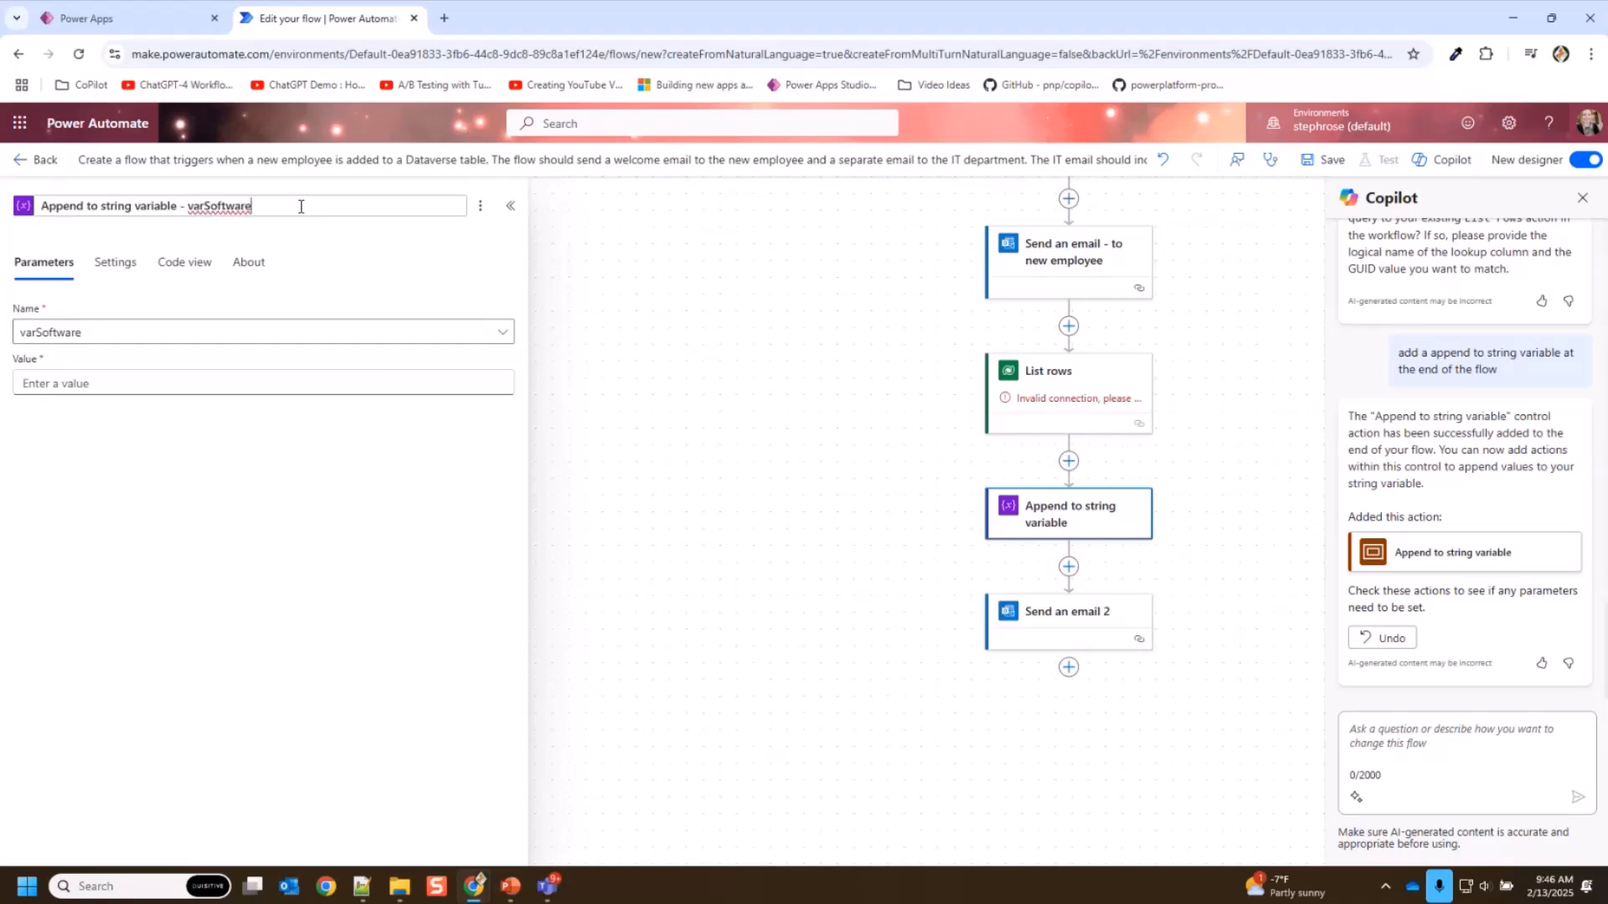
- Enter "<strong>Software Name:</strong>" as the value appended to varSoftware
click(295, 378)
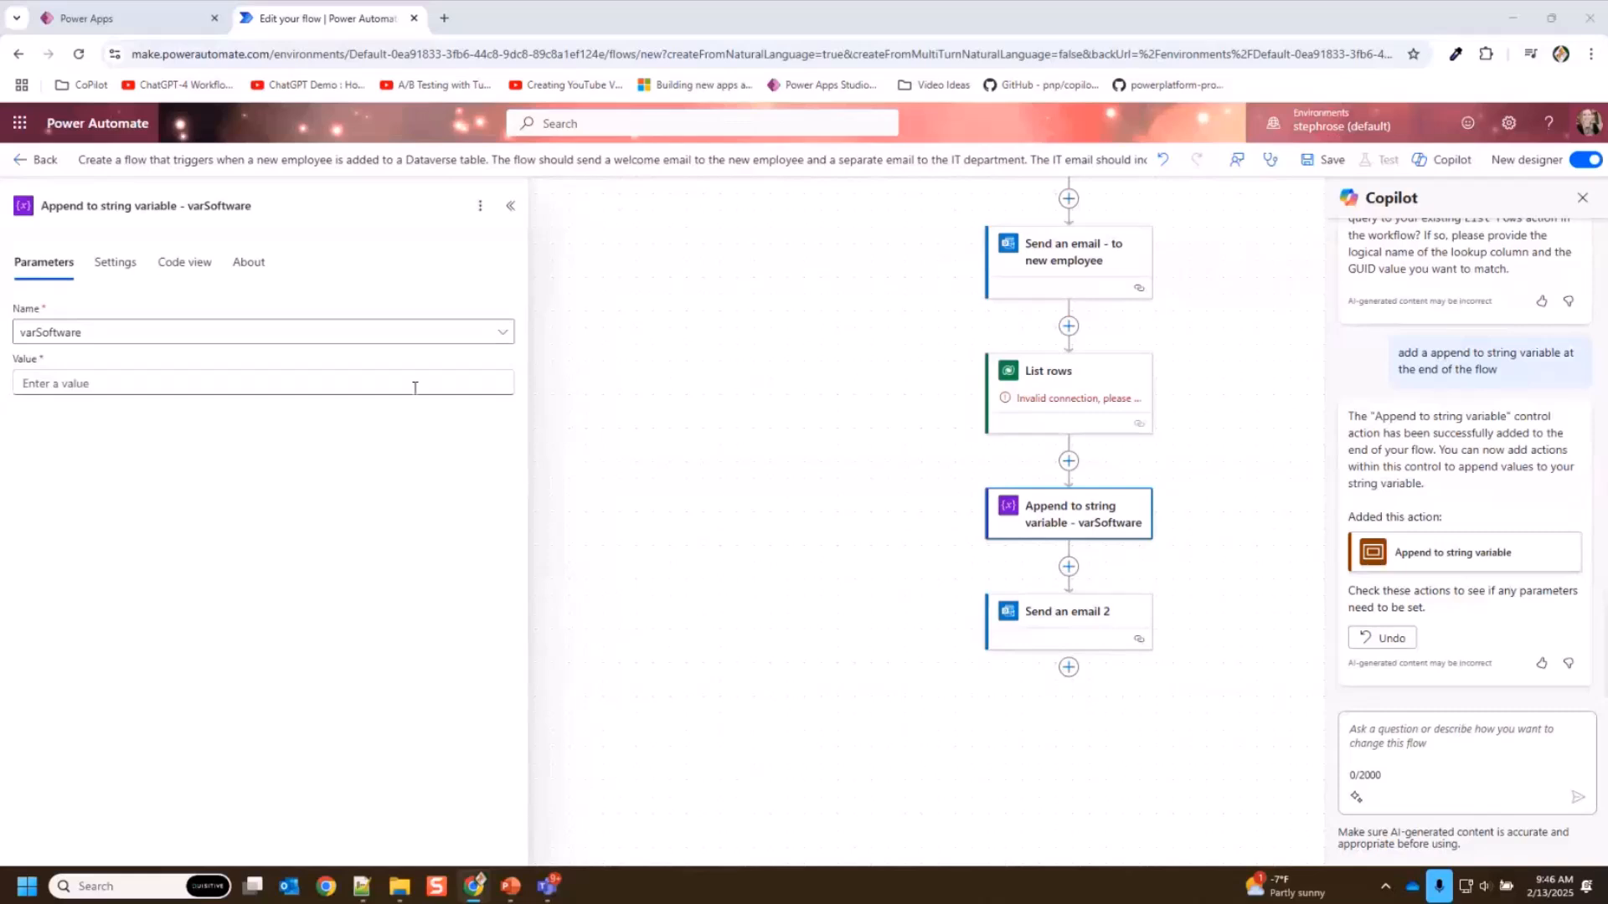
click(315, 387)
text(<strong>Software Name:</strong>)
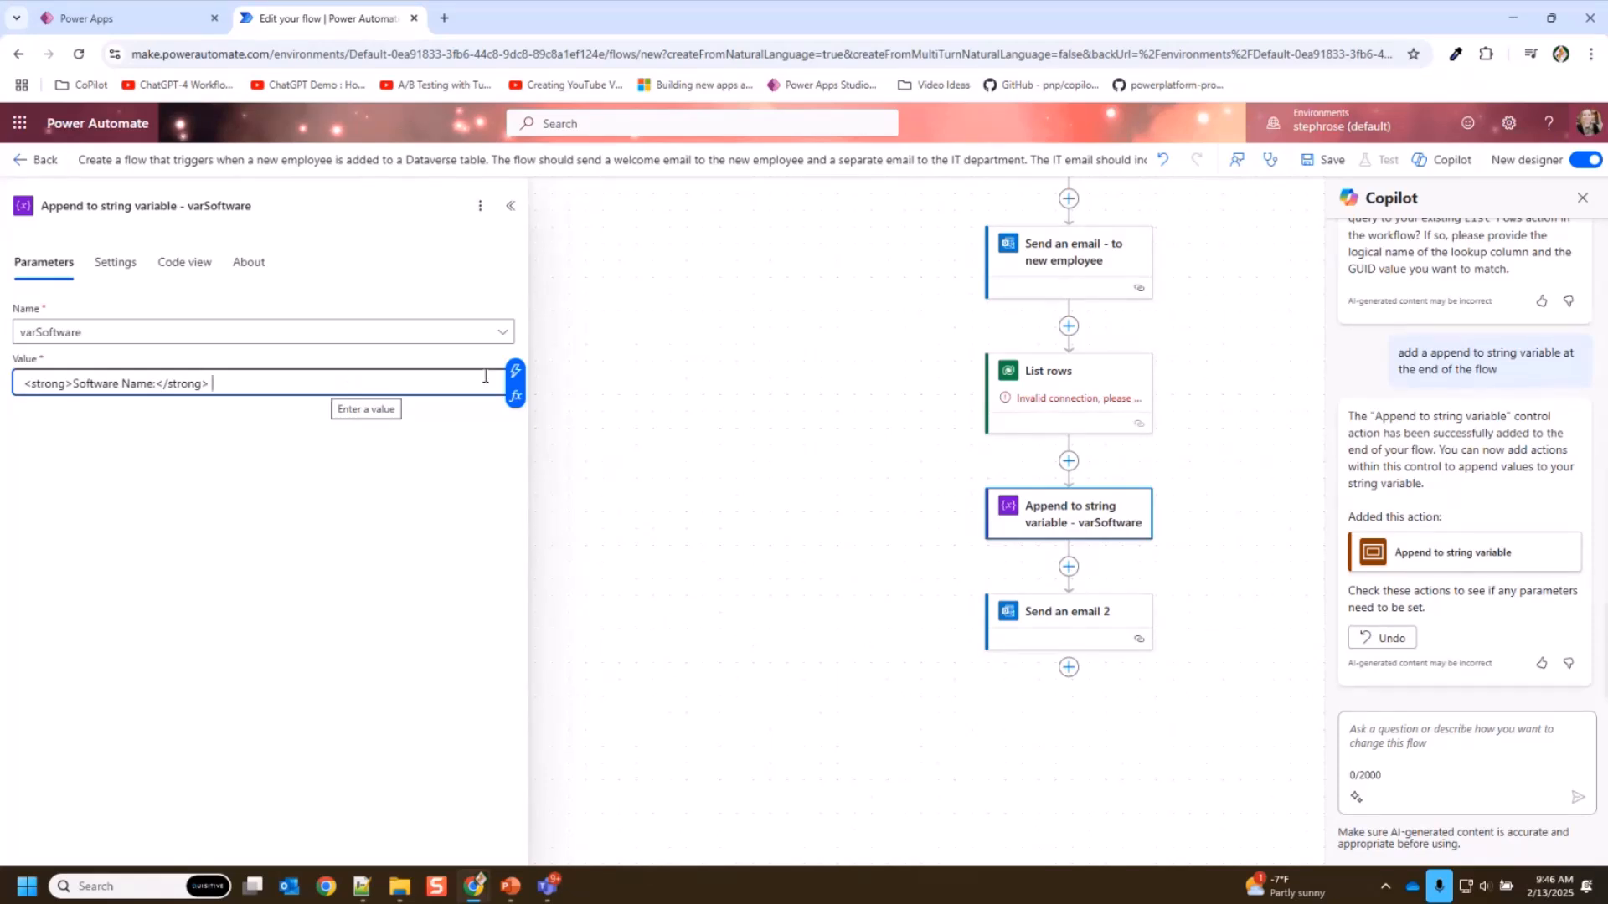
- Reconnect the List rows action through an existing Dataverse connection and set its table to Software Accesses
click(515, 370)
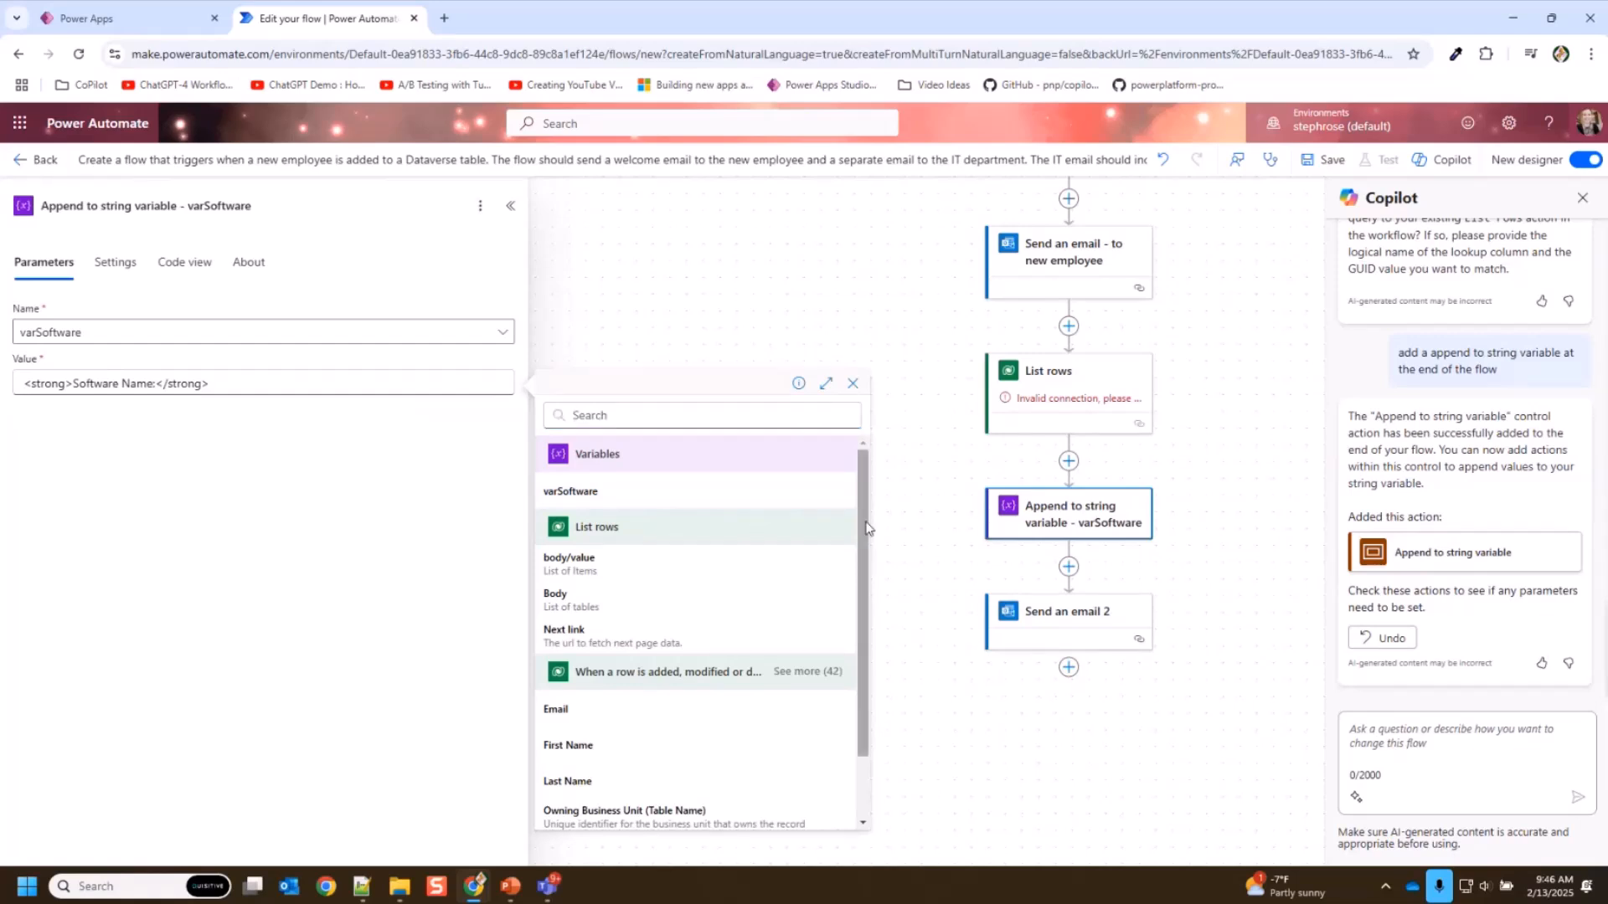
click(1030, 419)
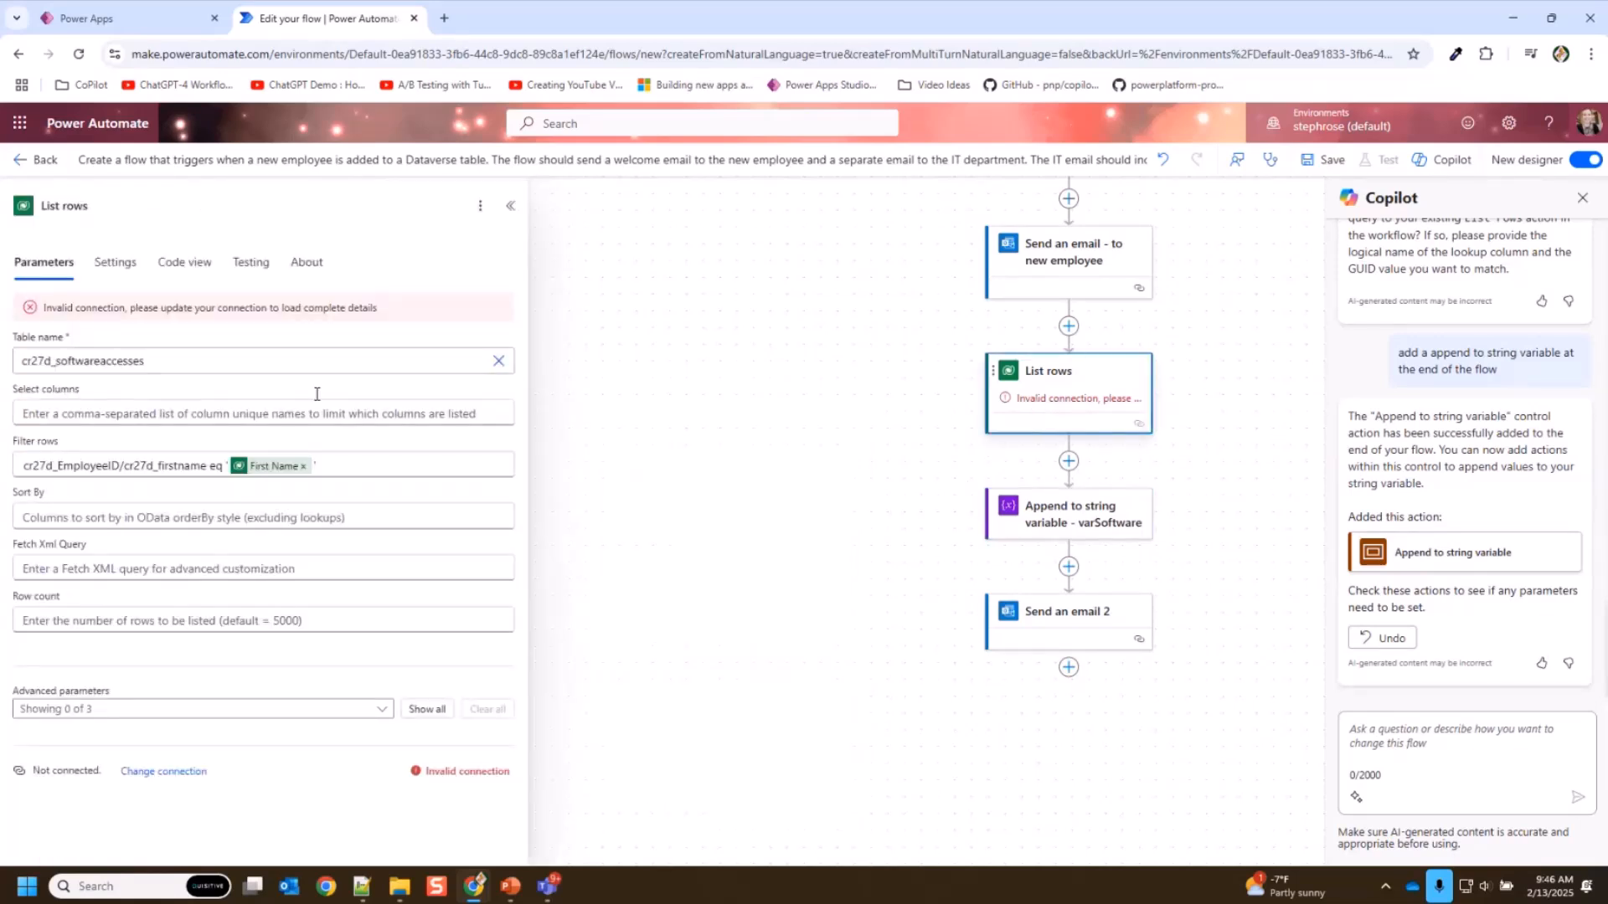
click(498, 361)
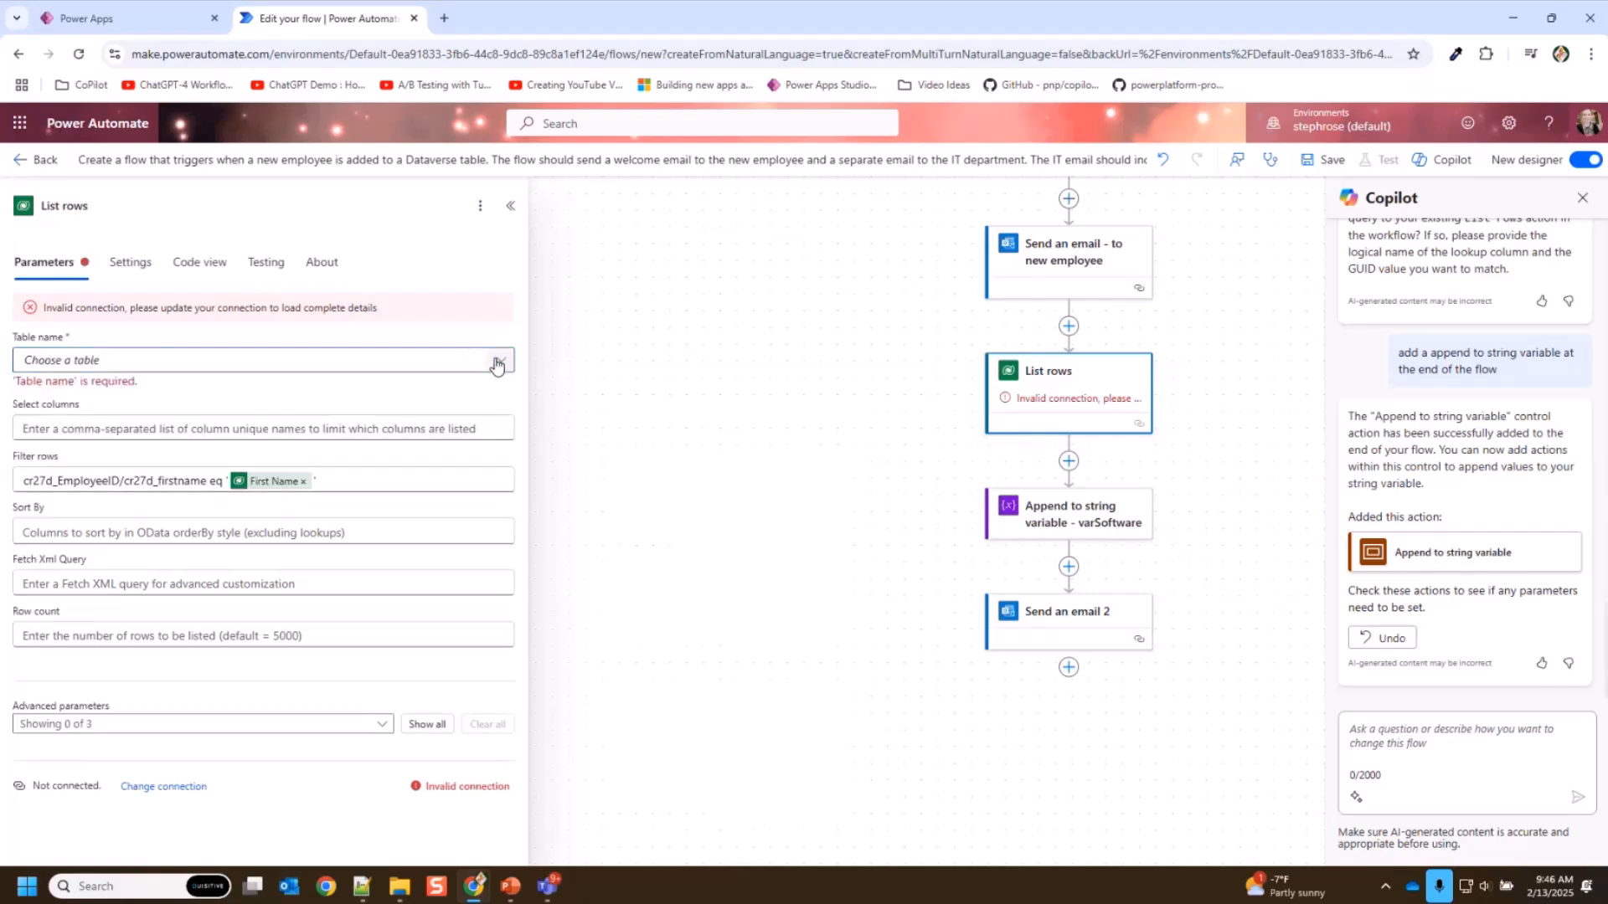
click(176, 786)
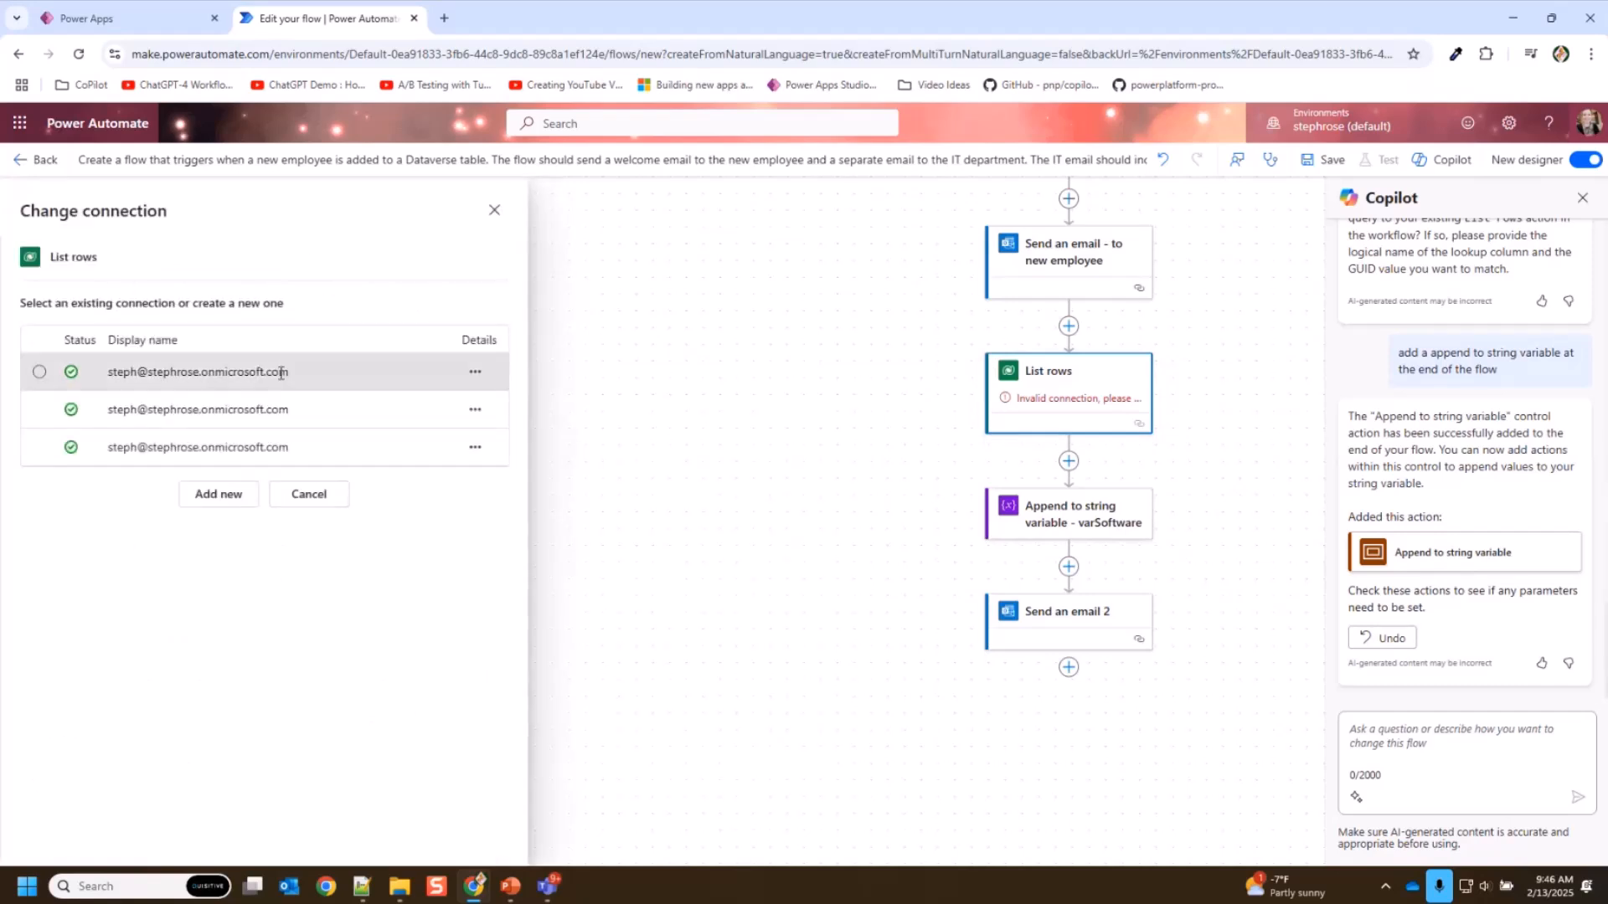
click(333, 502)
click(121, 341)
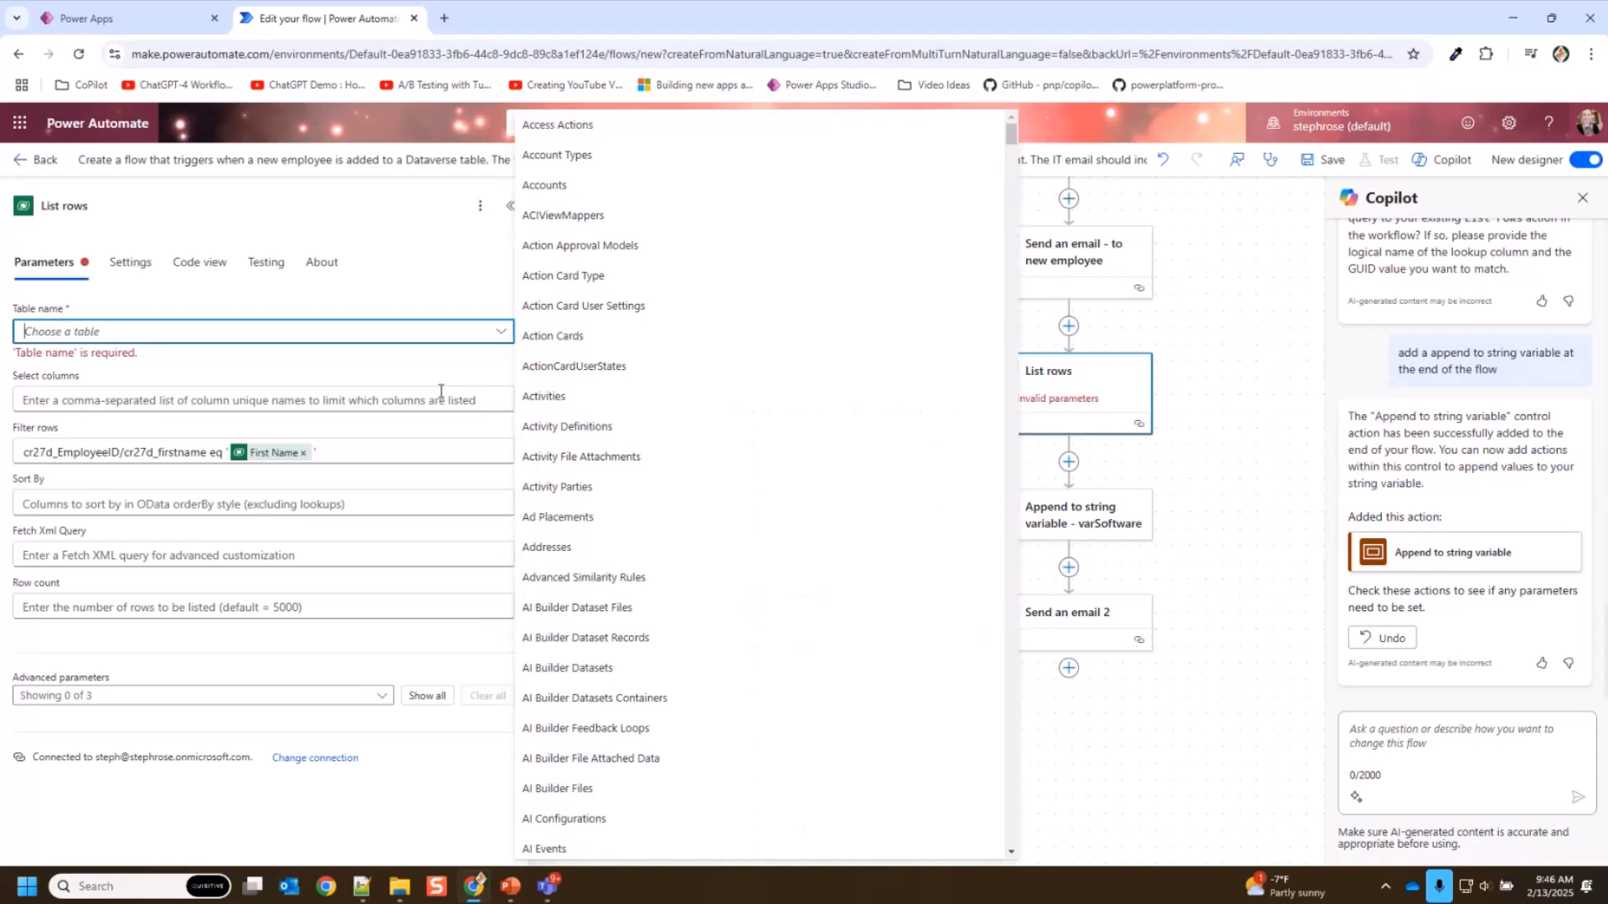
text(software)
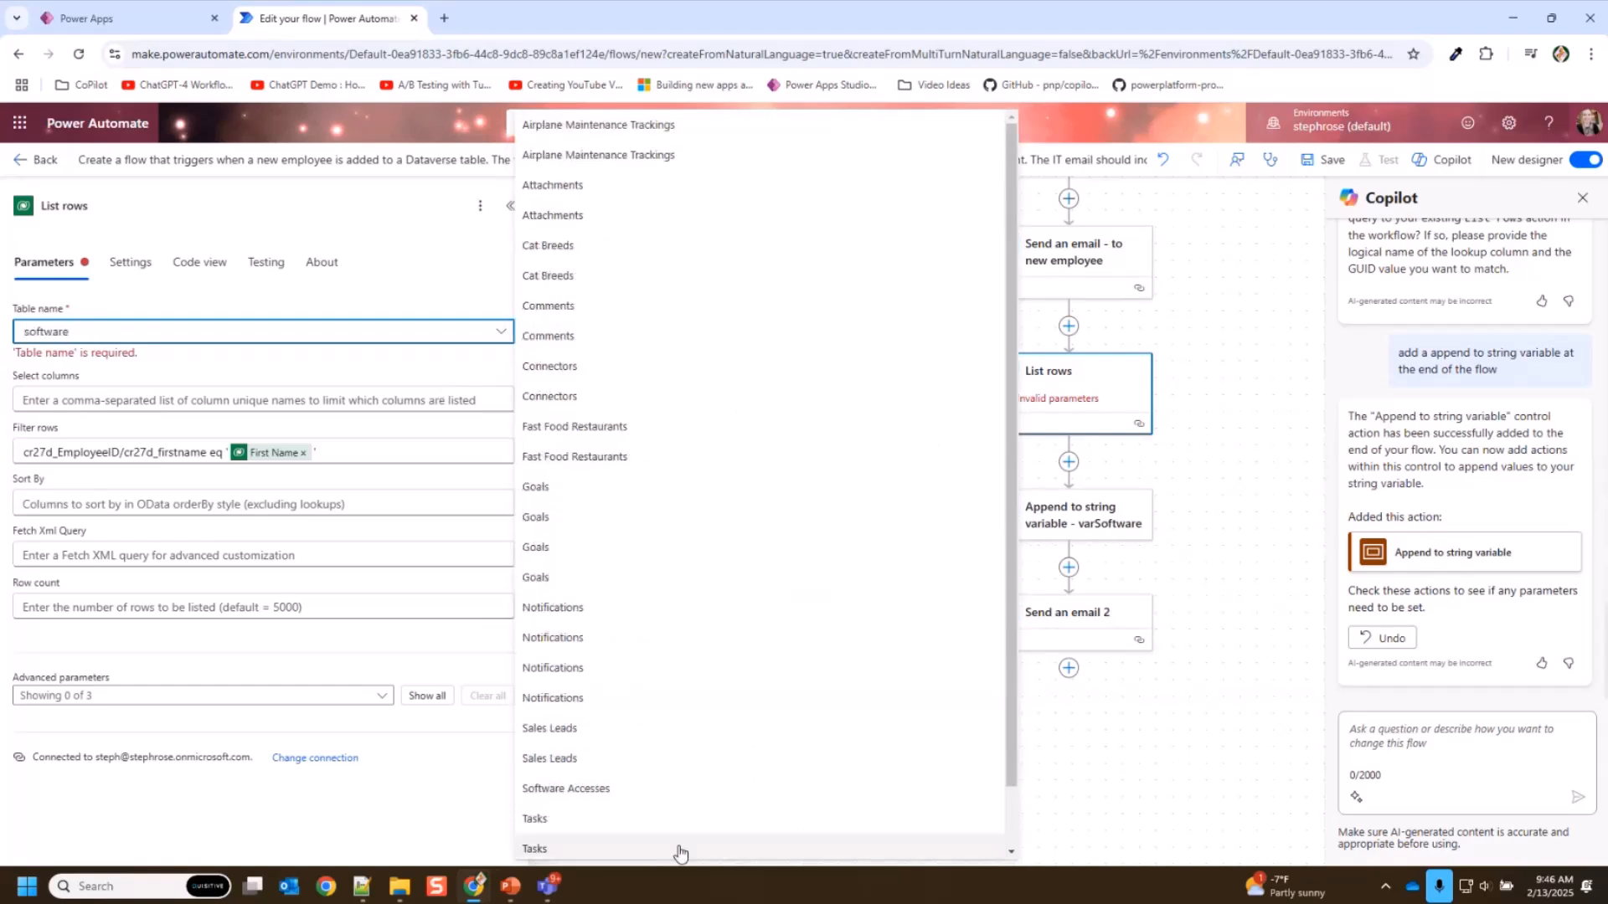
click(649, 789)
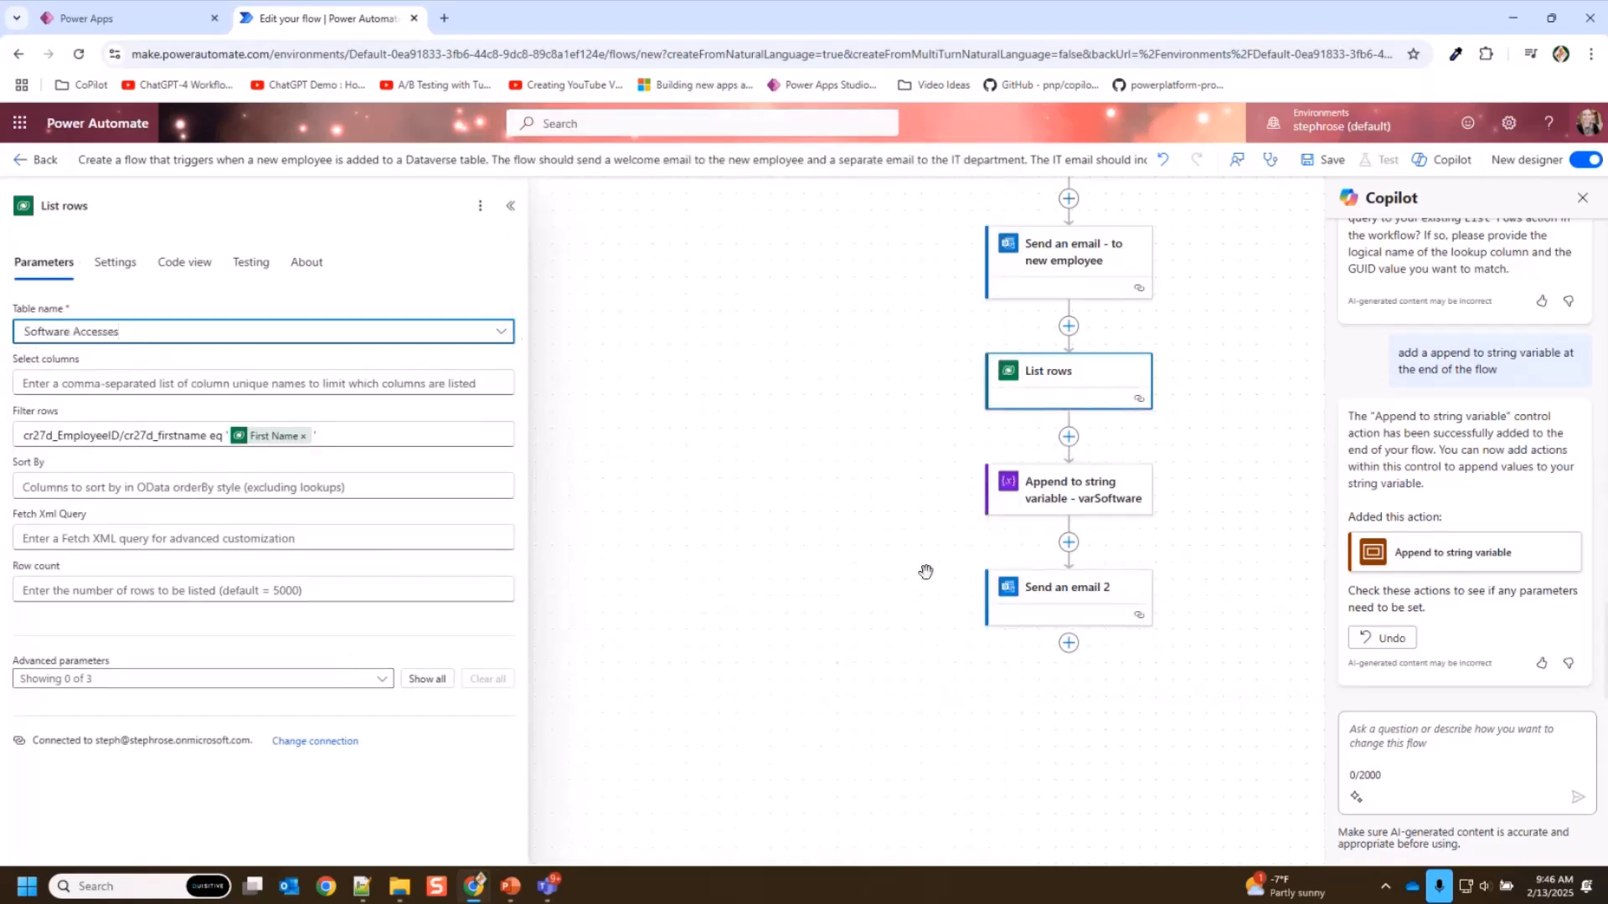
- Re-enter "<strong>Software Name:</strong>" as the value of the varSoftware append action
click(1045, 503)
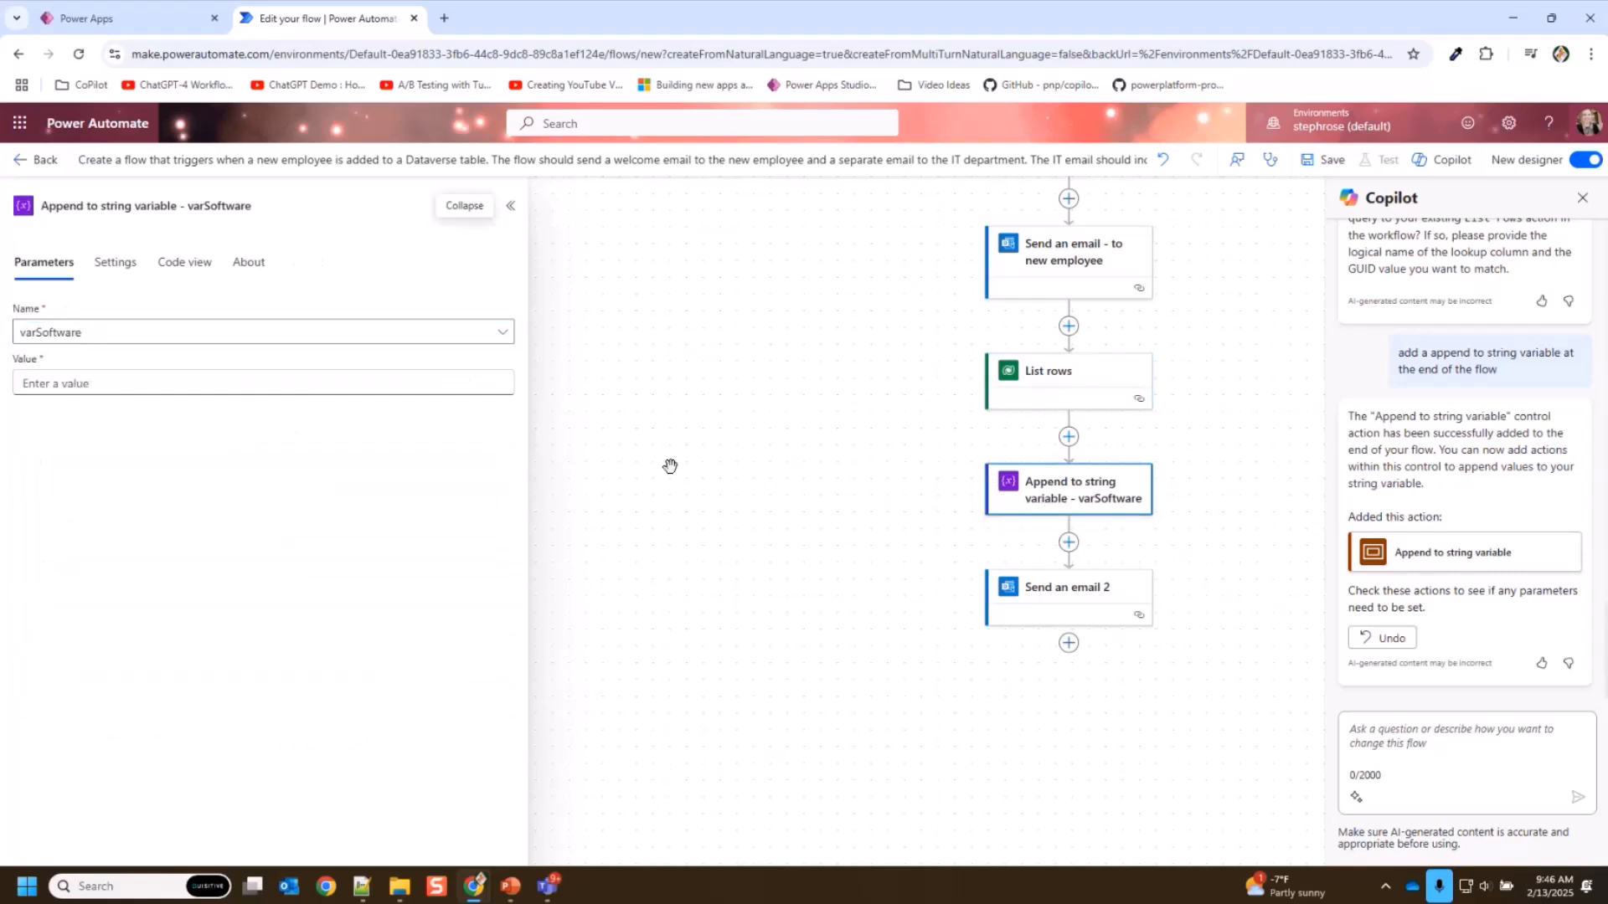
click(251, 382)
text(<strong>Software Name:</strong>)
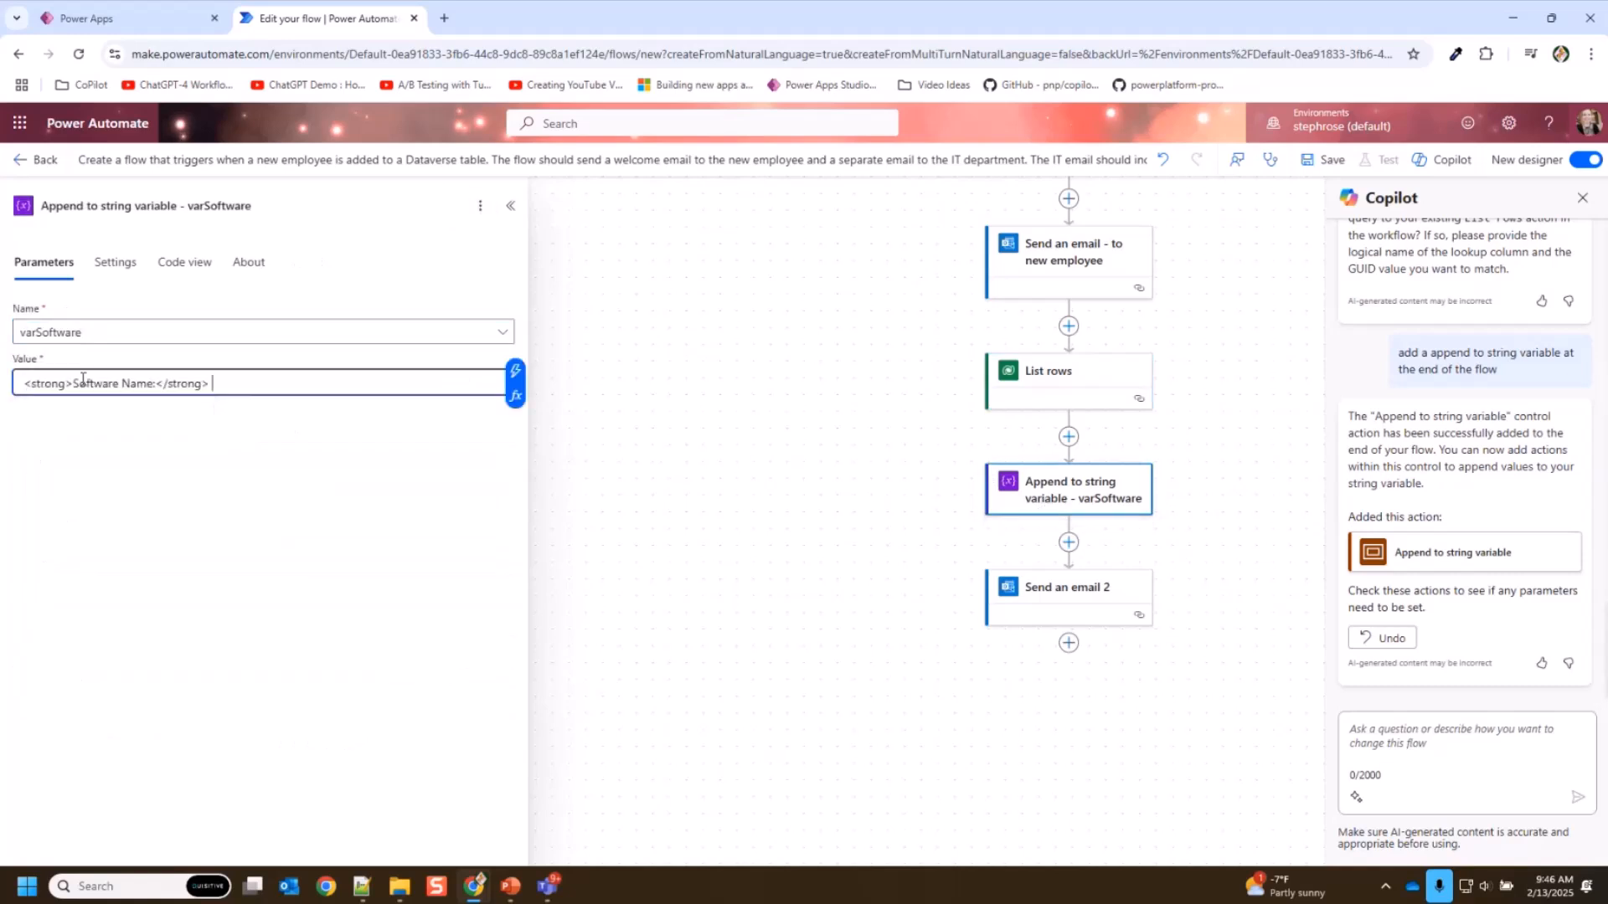
- Add the Software Name dynamic content from List rows to the varSoftware append value, followed by the word "by"
click(515, 372)
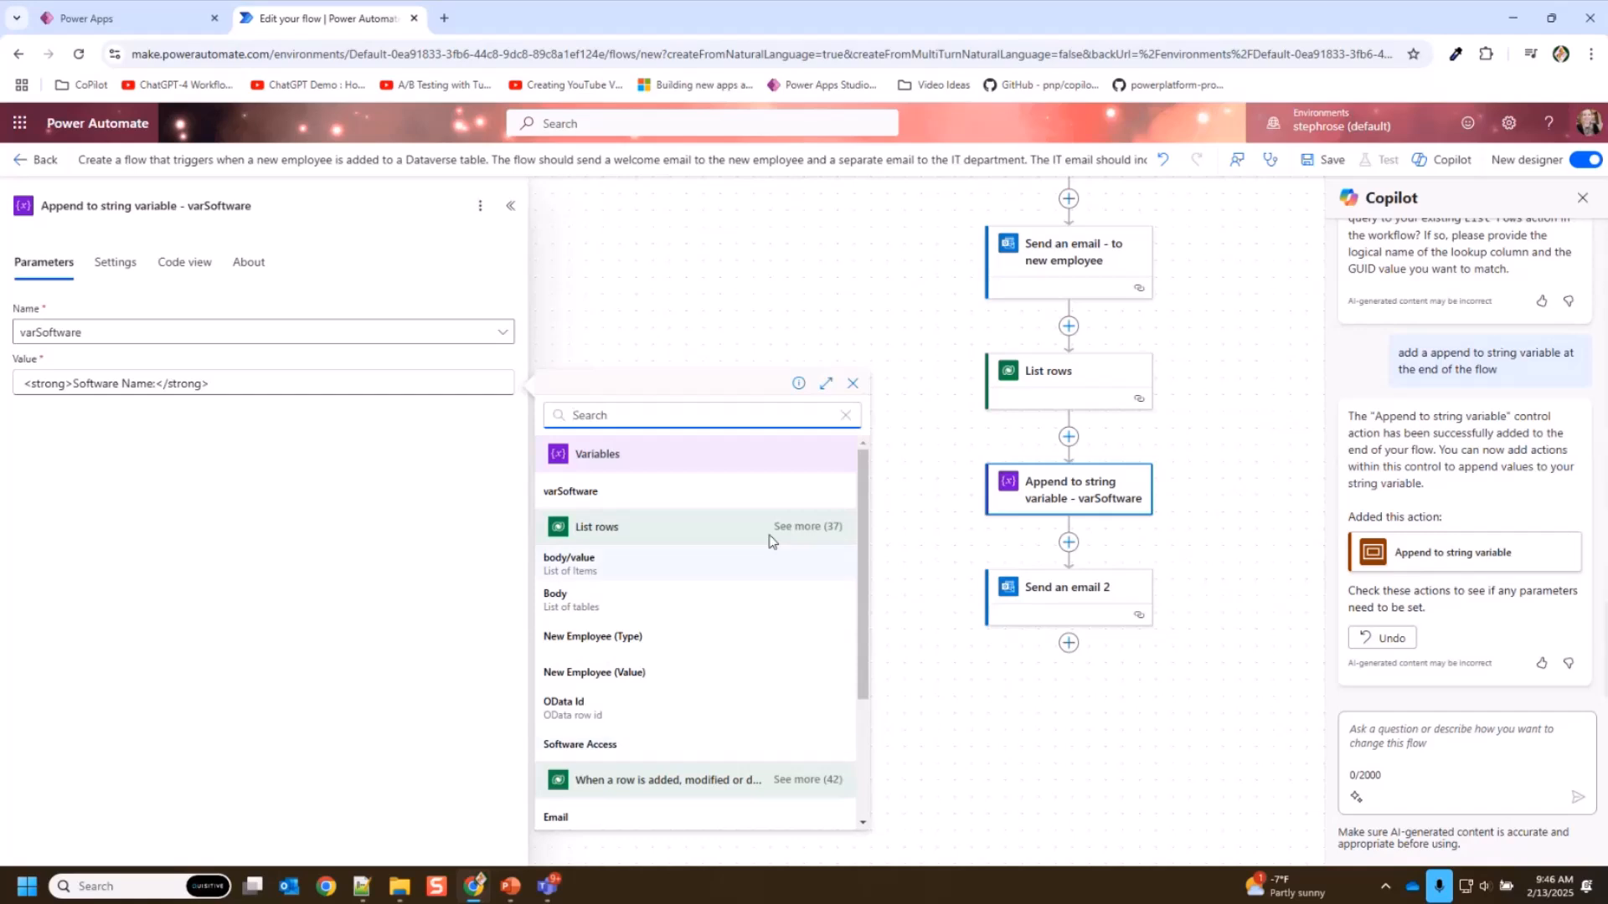
click(771, 536)
scroll(780, 679, down, 3)
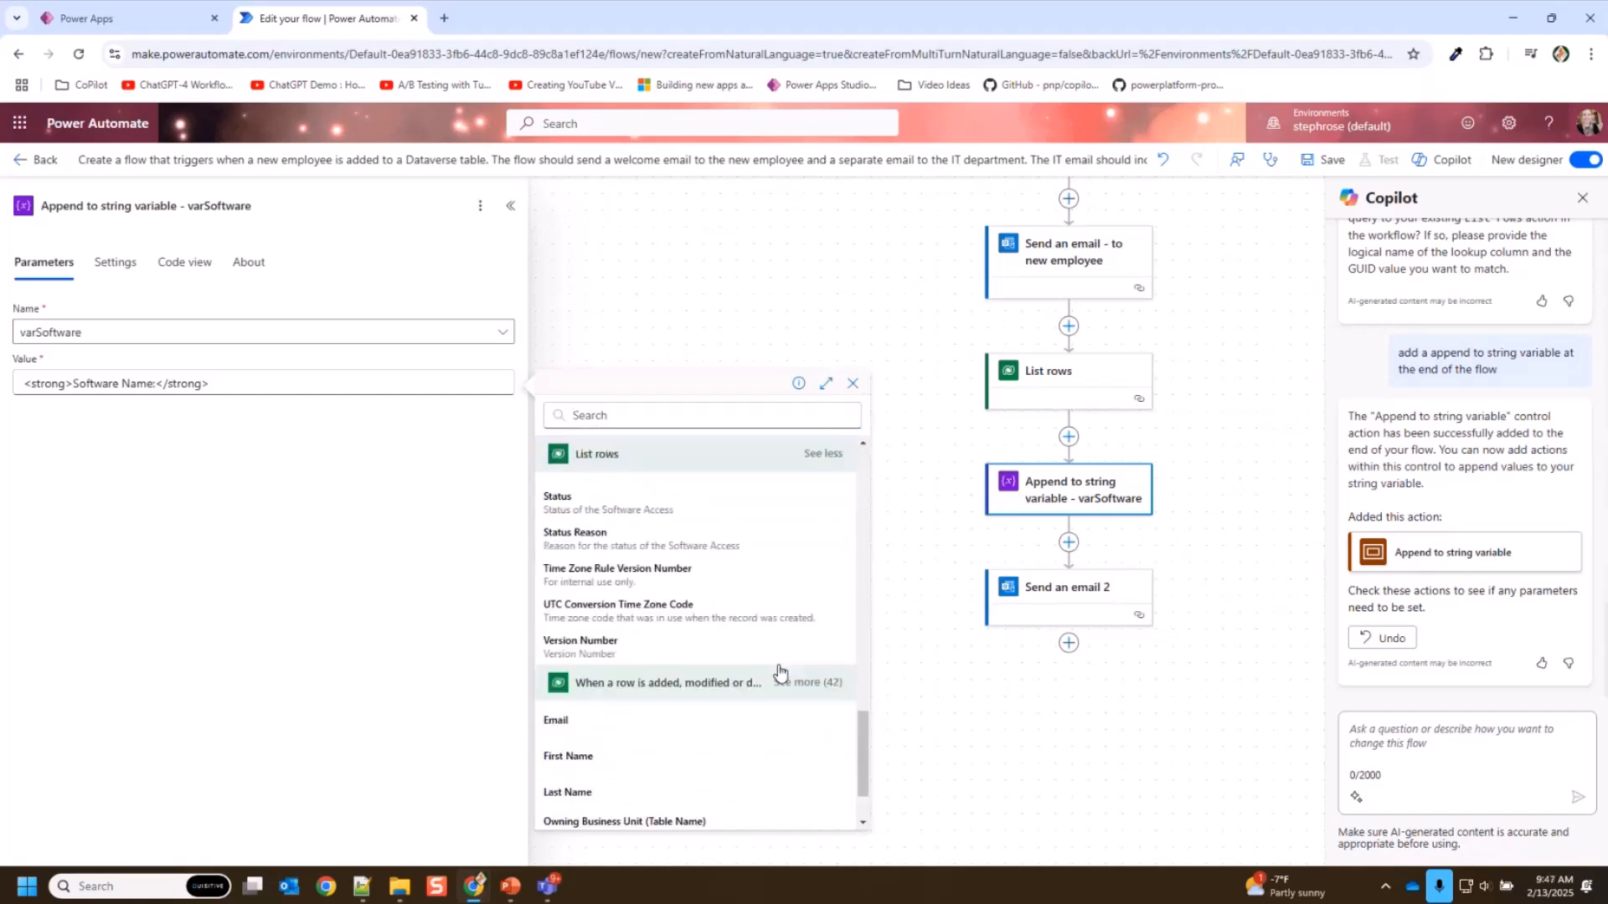
scroll(780, 679, up, 4)
click(655, 416)
text(name)
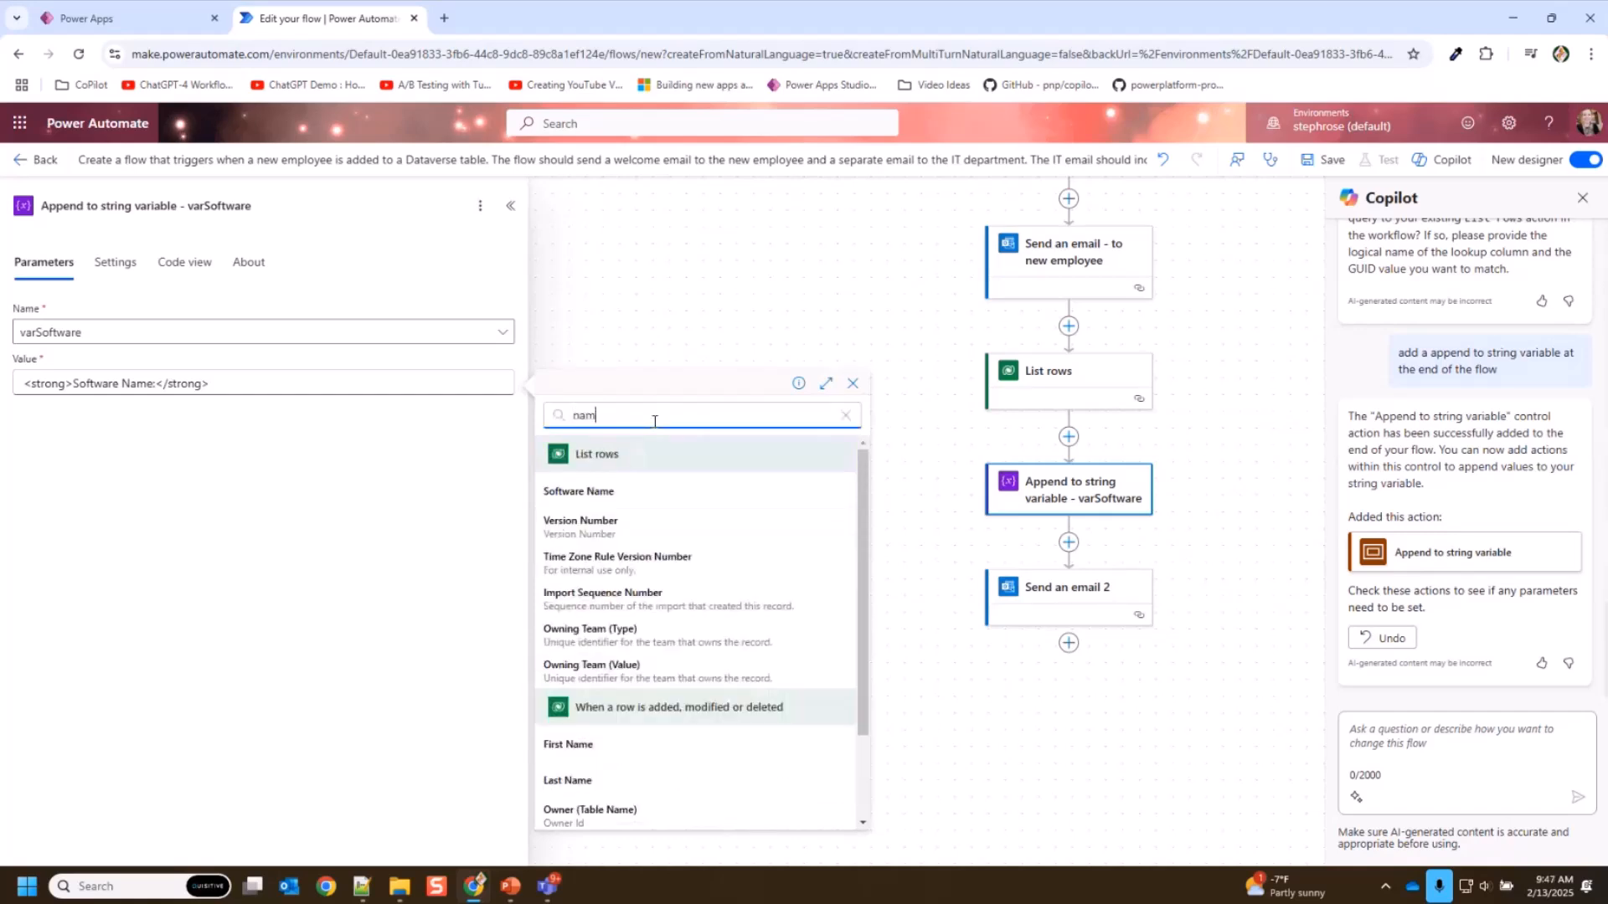
click(662, 493)
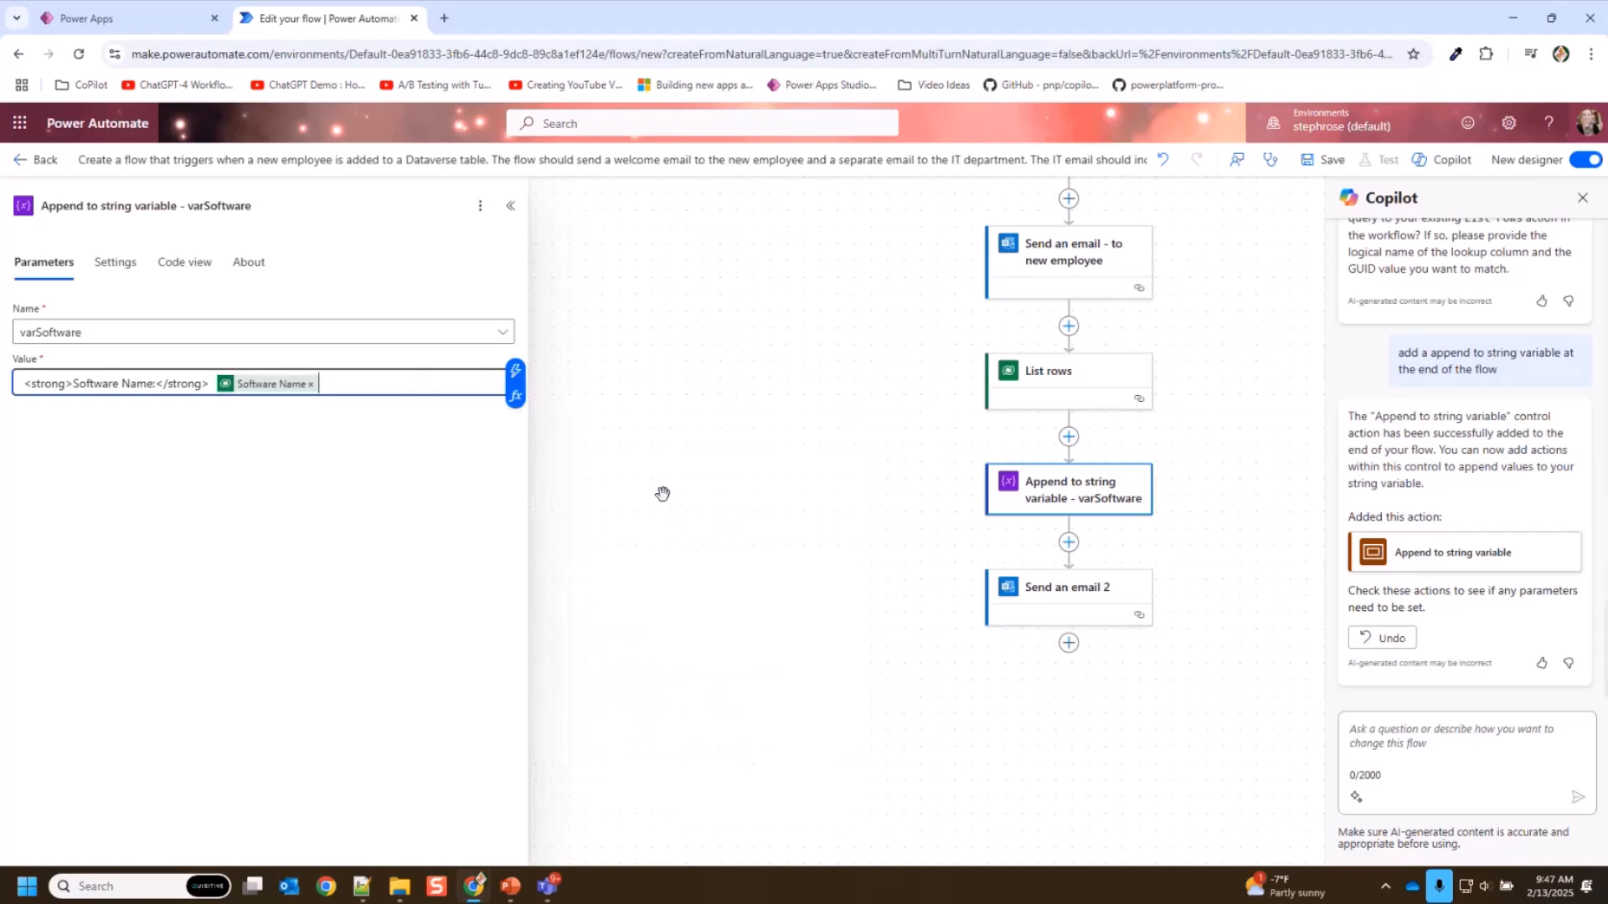
text(by)
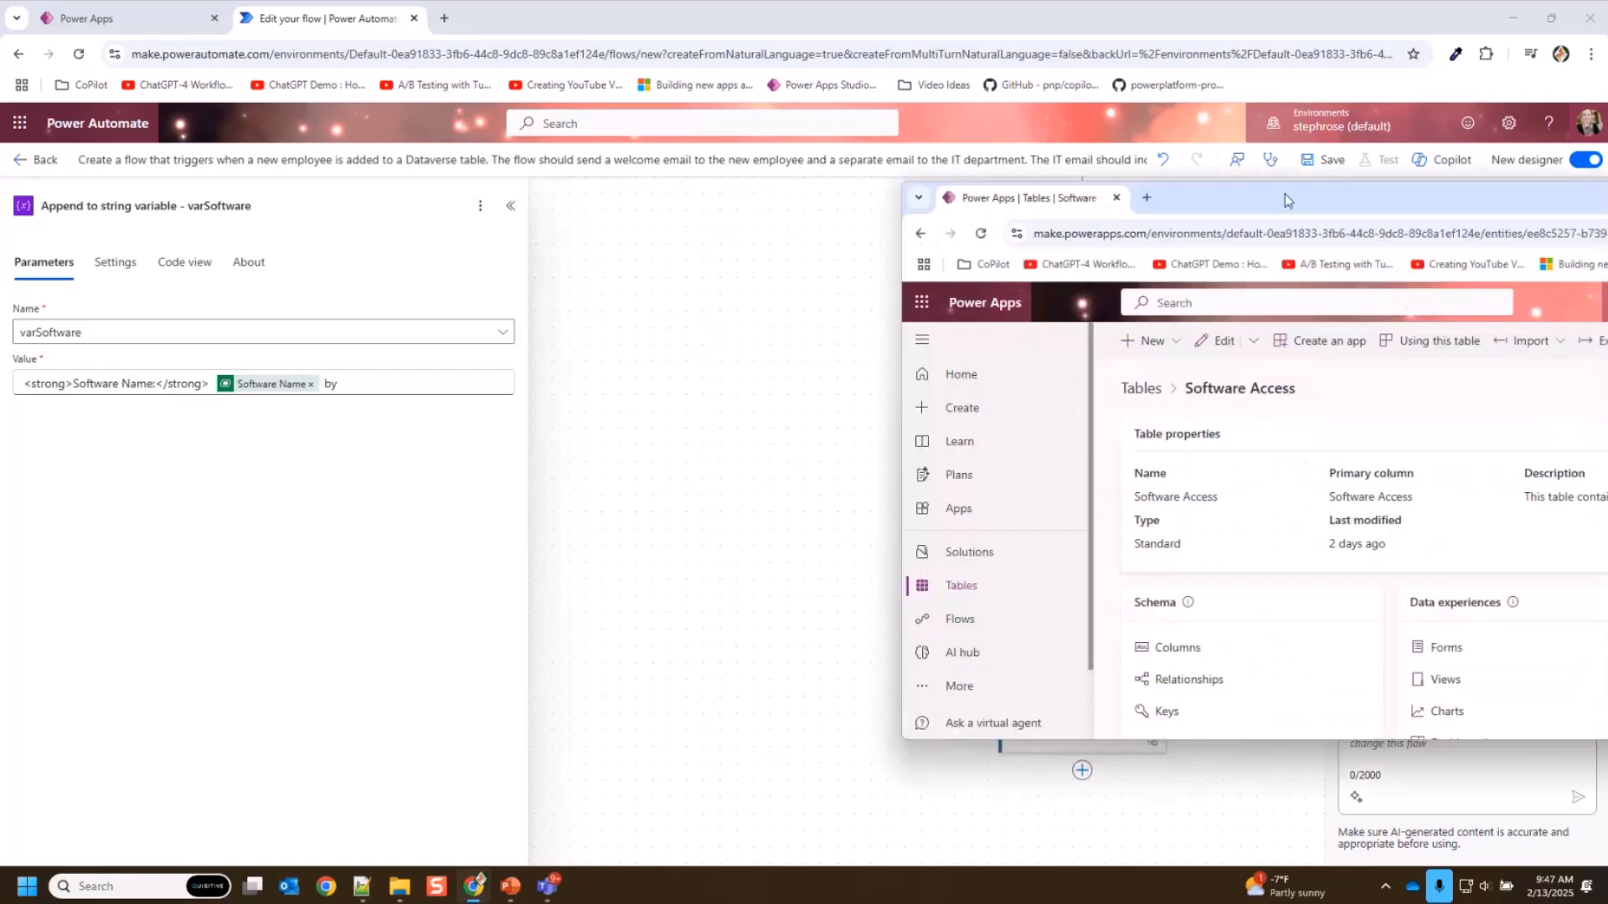
- Check the Software Access table in Power Apps, and have Copilot create a value expression from the prompt "format the date in mm/dd/yyyy"
double_click(1285, 193)
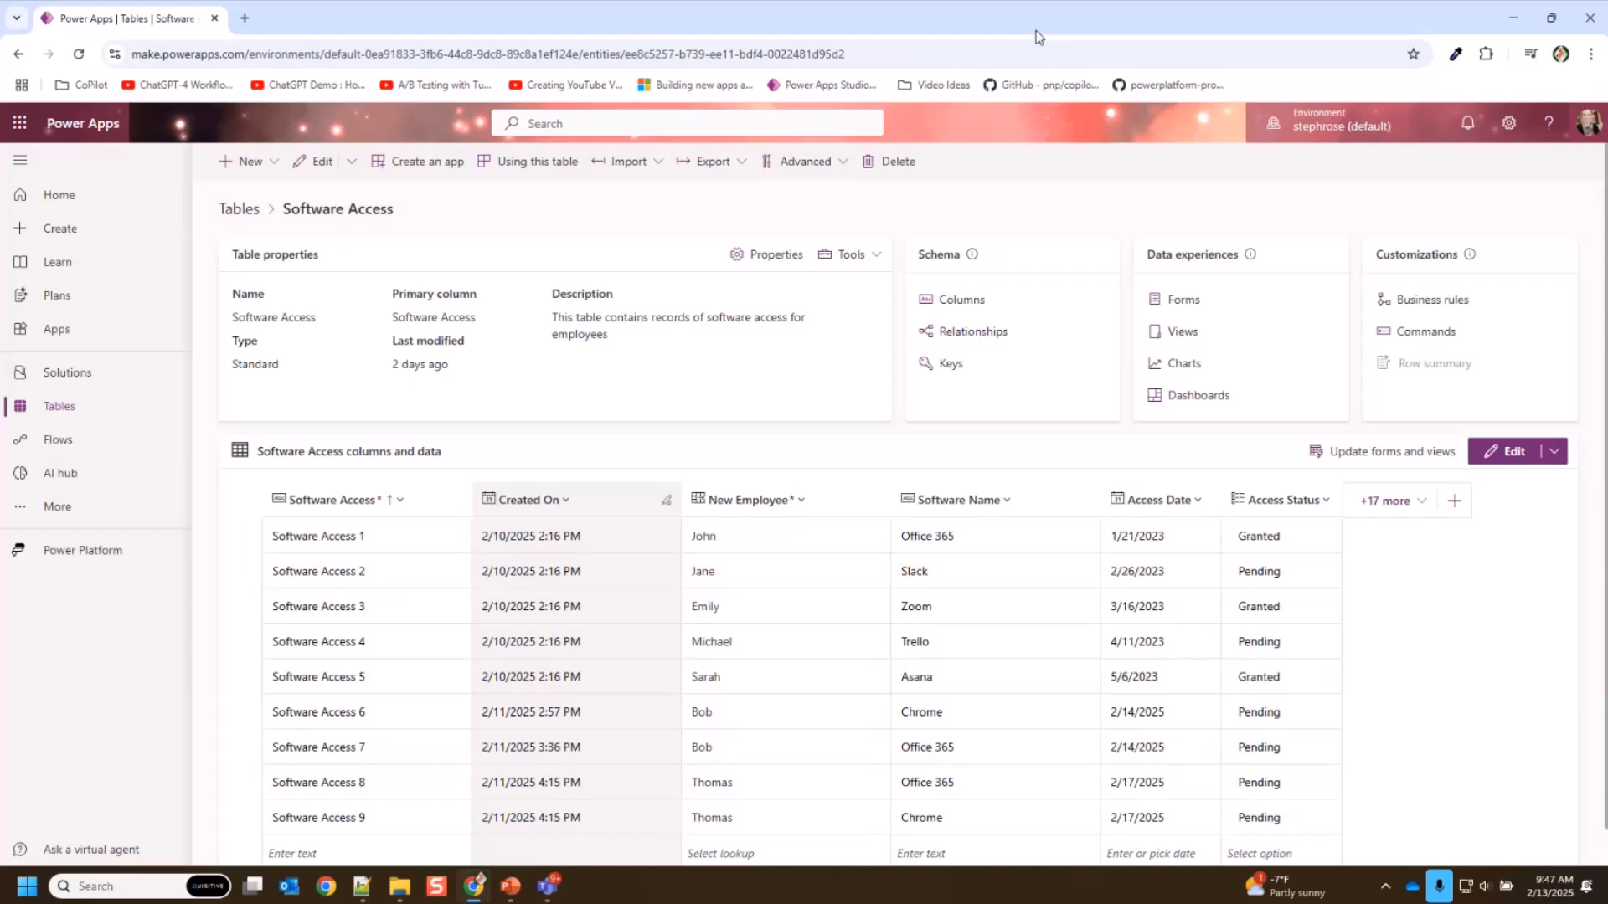
drag(1037, 33, 0, 142)
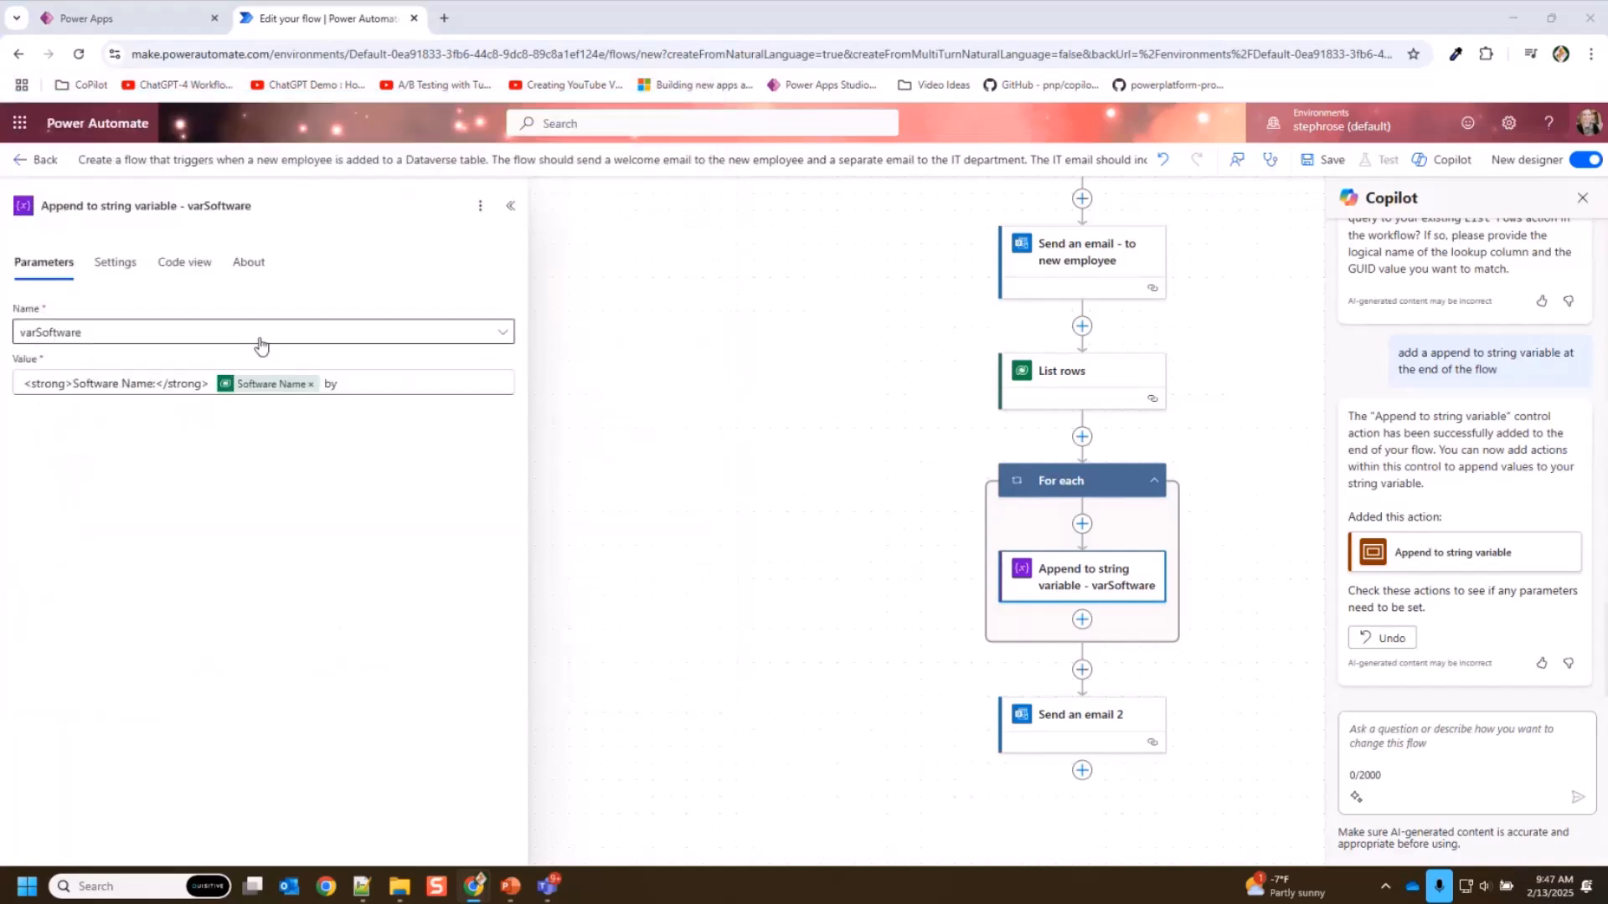
click(368, 385)
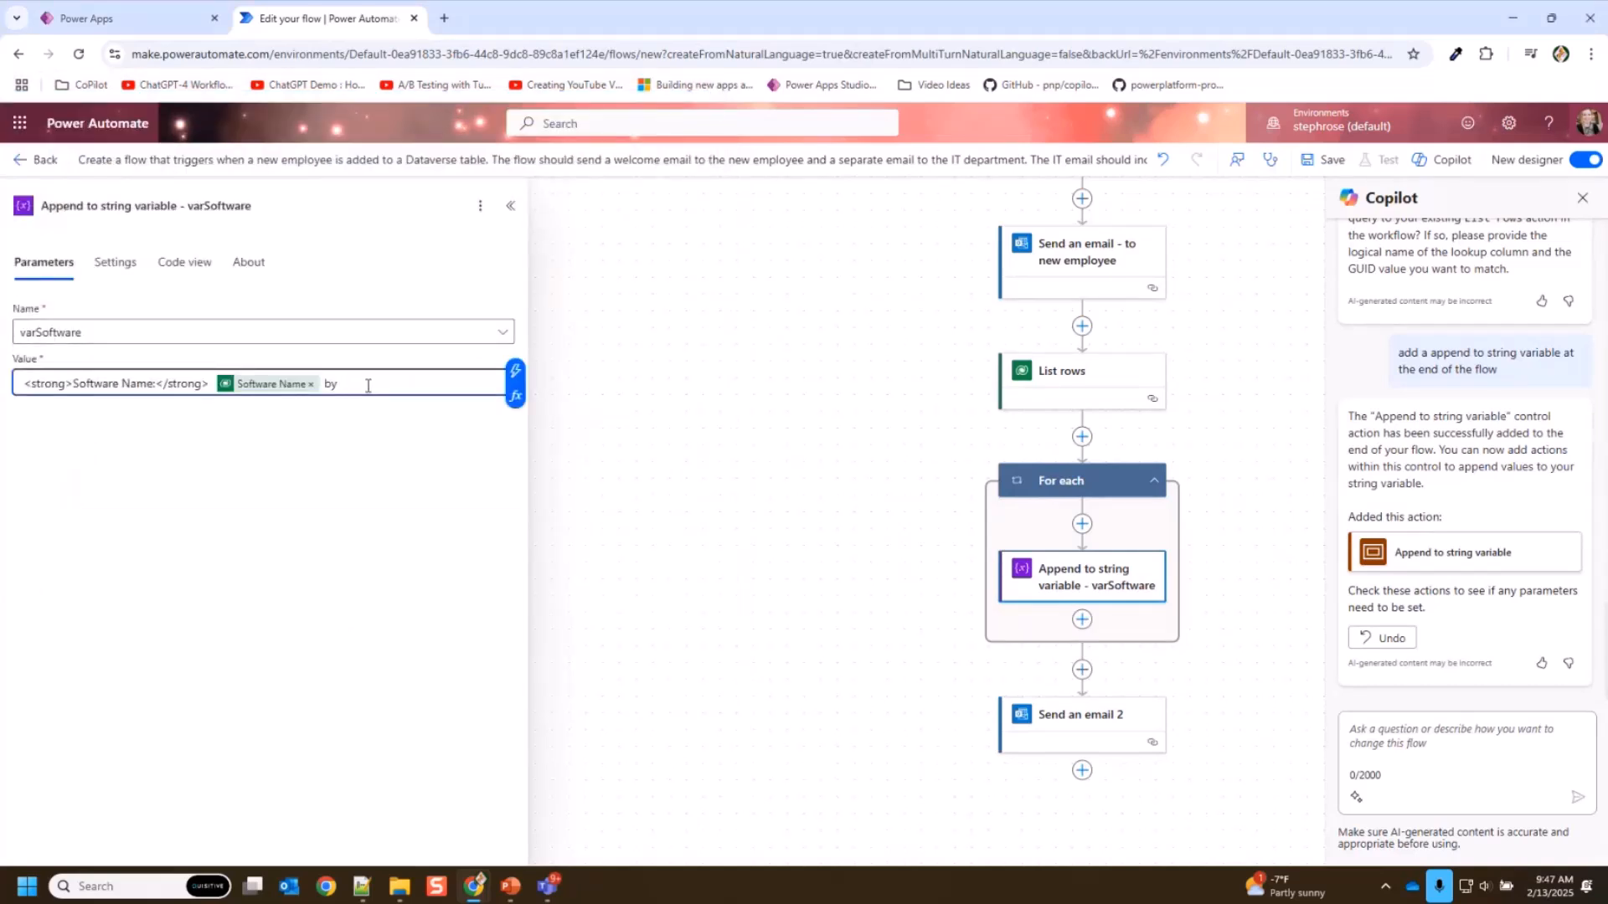
click(516, 397)
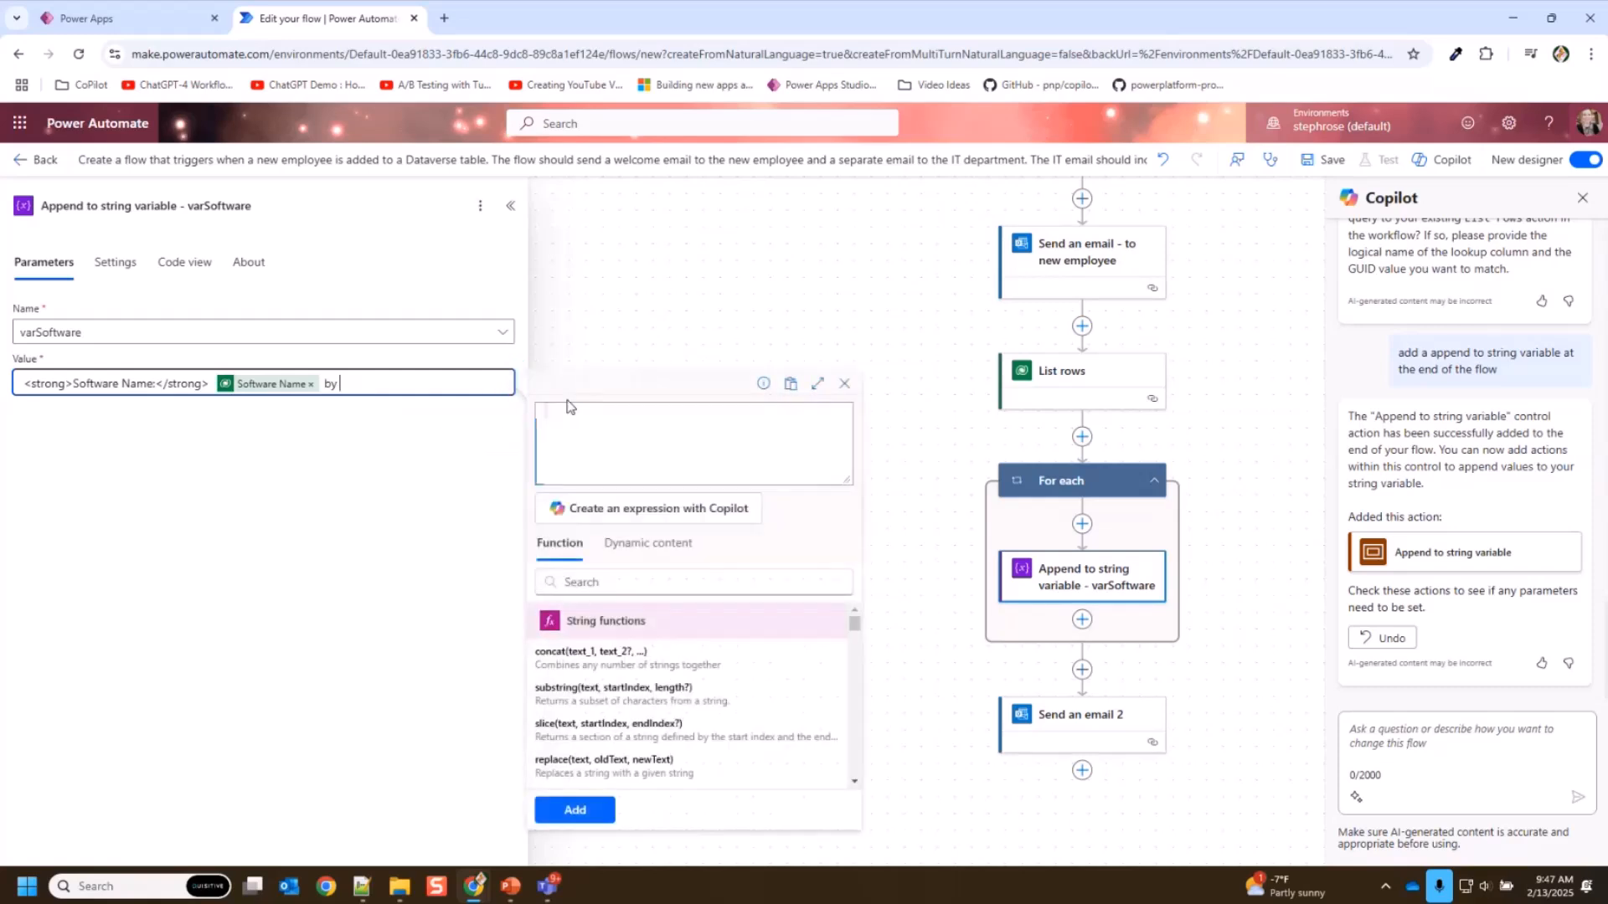
click(667, 511)
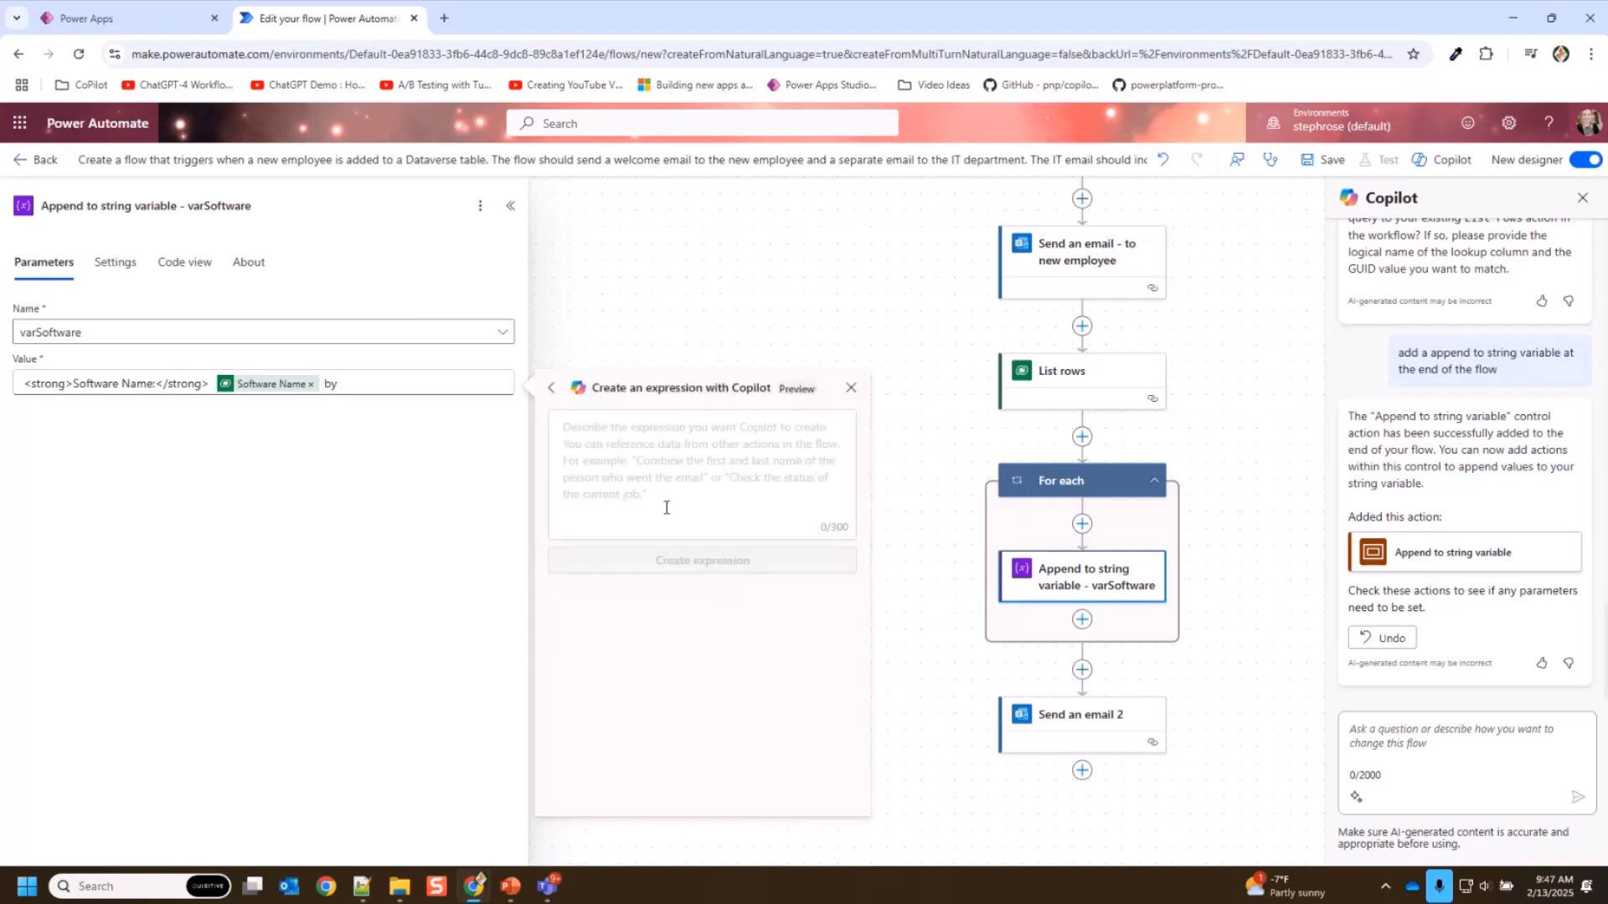
click(673, 486)
text(format )
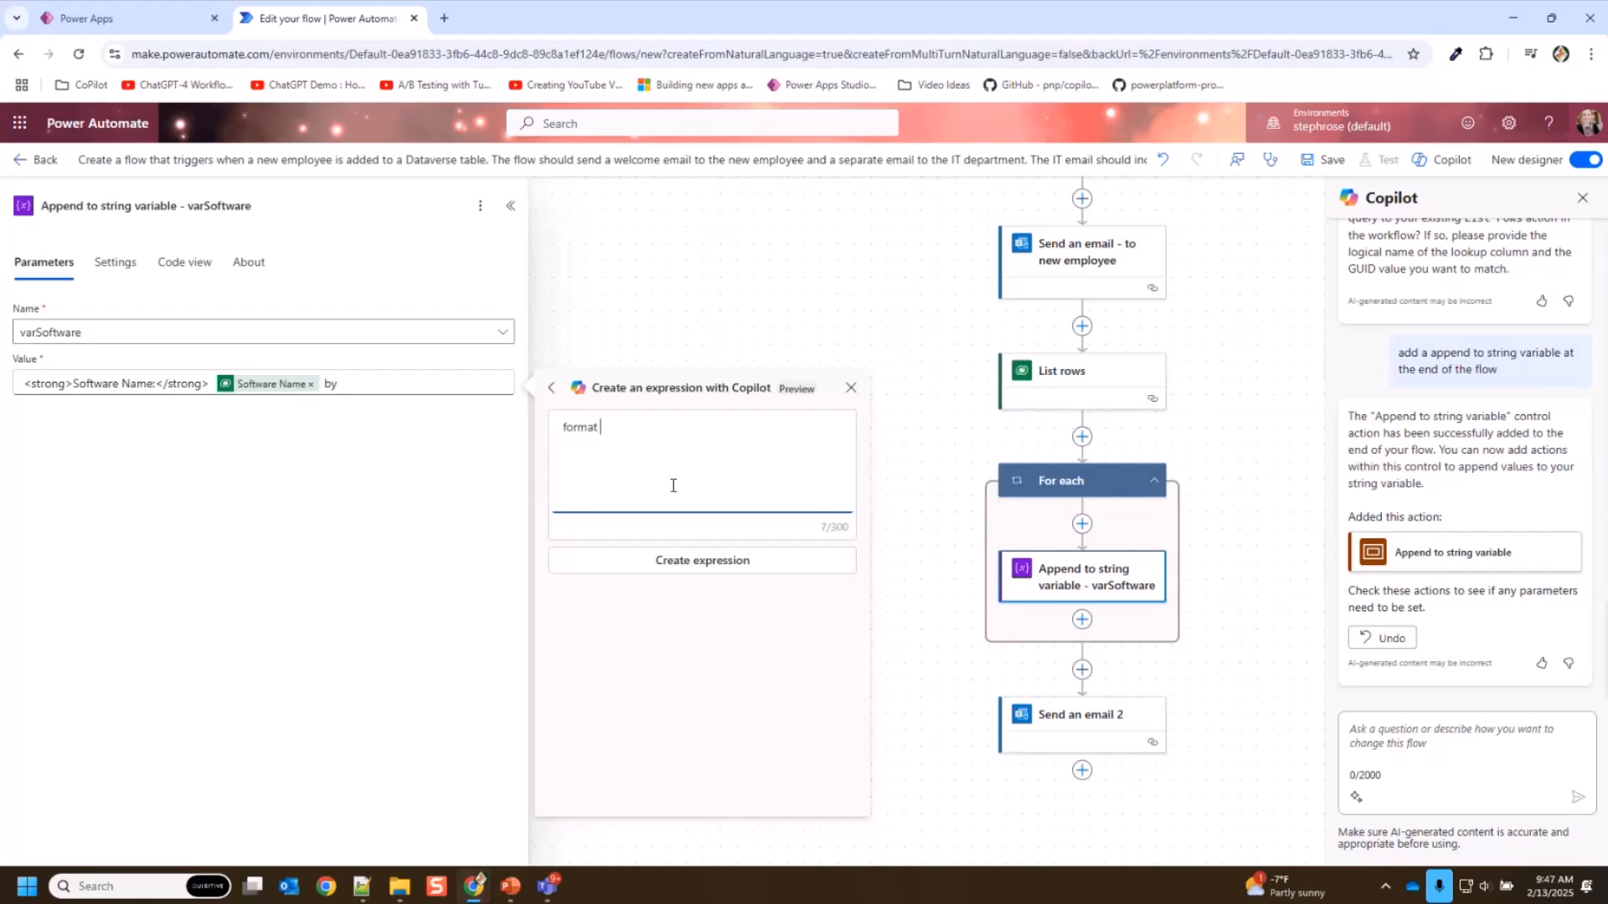
text(the date in mm/dd/yyyy)
click(686, 567)
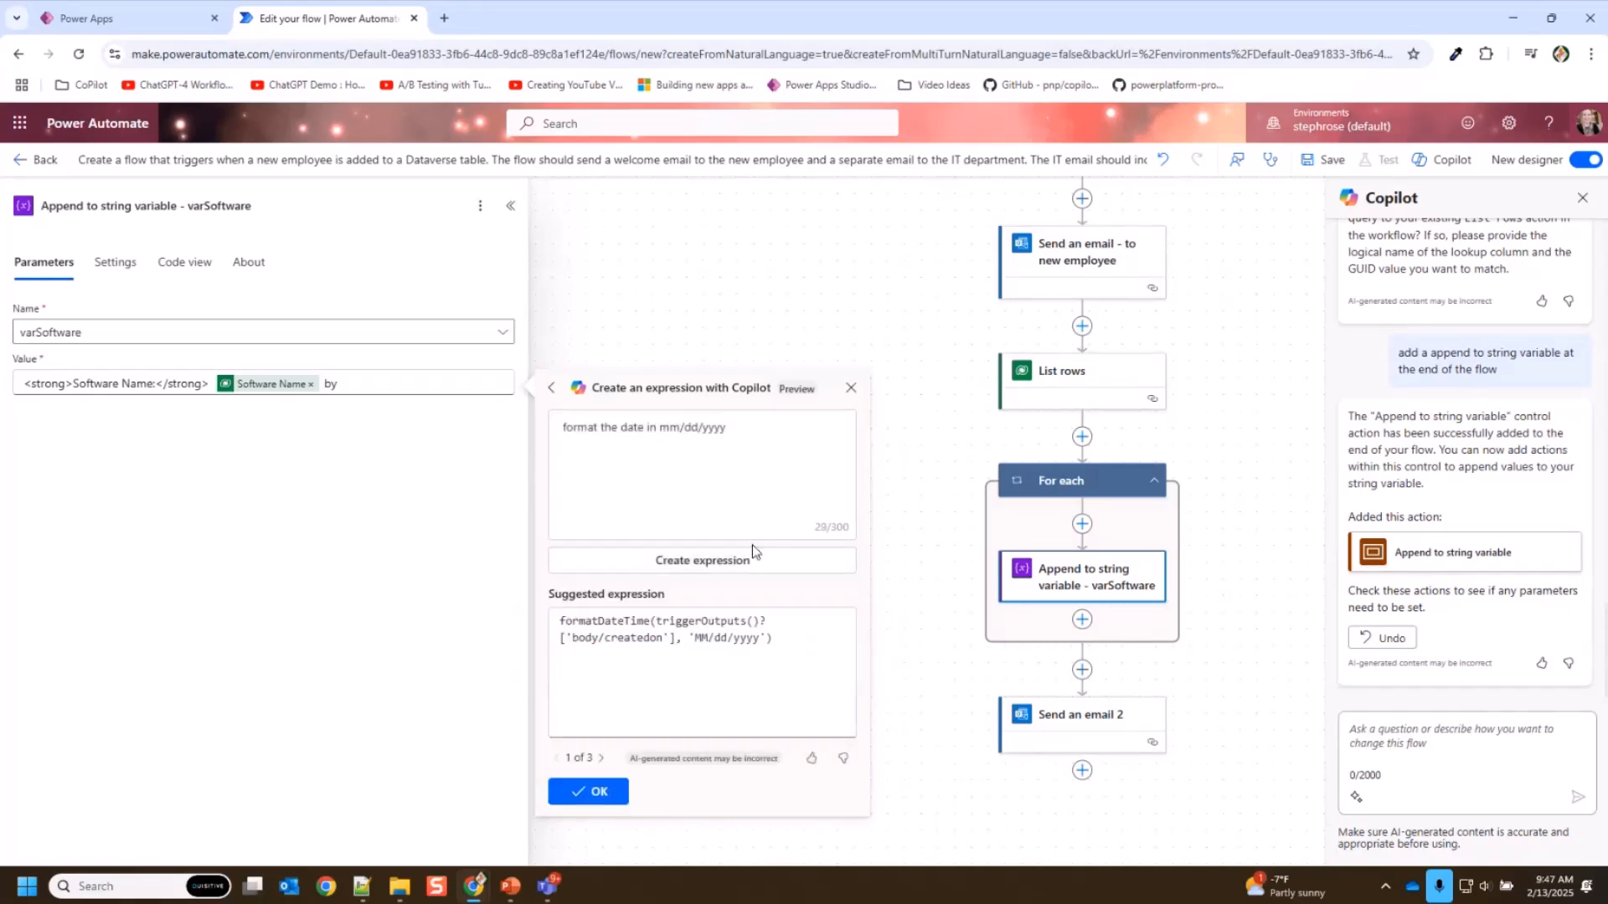
- Compare Copilot's suggested expressions and accept the formatDateTime one that uses the trigger's createdon date
click(601, 758)
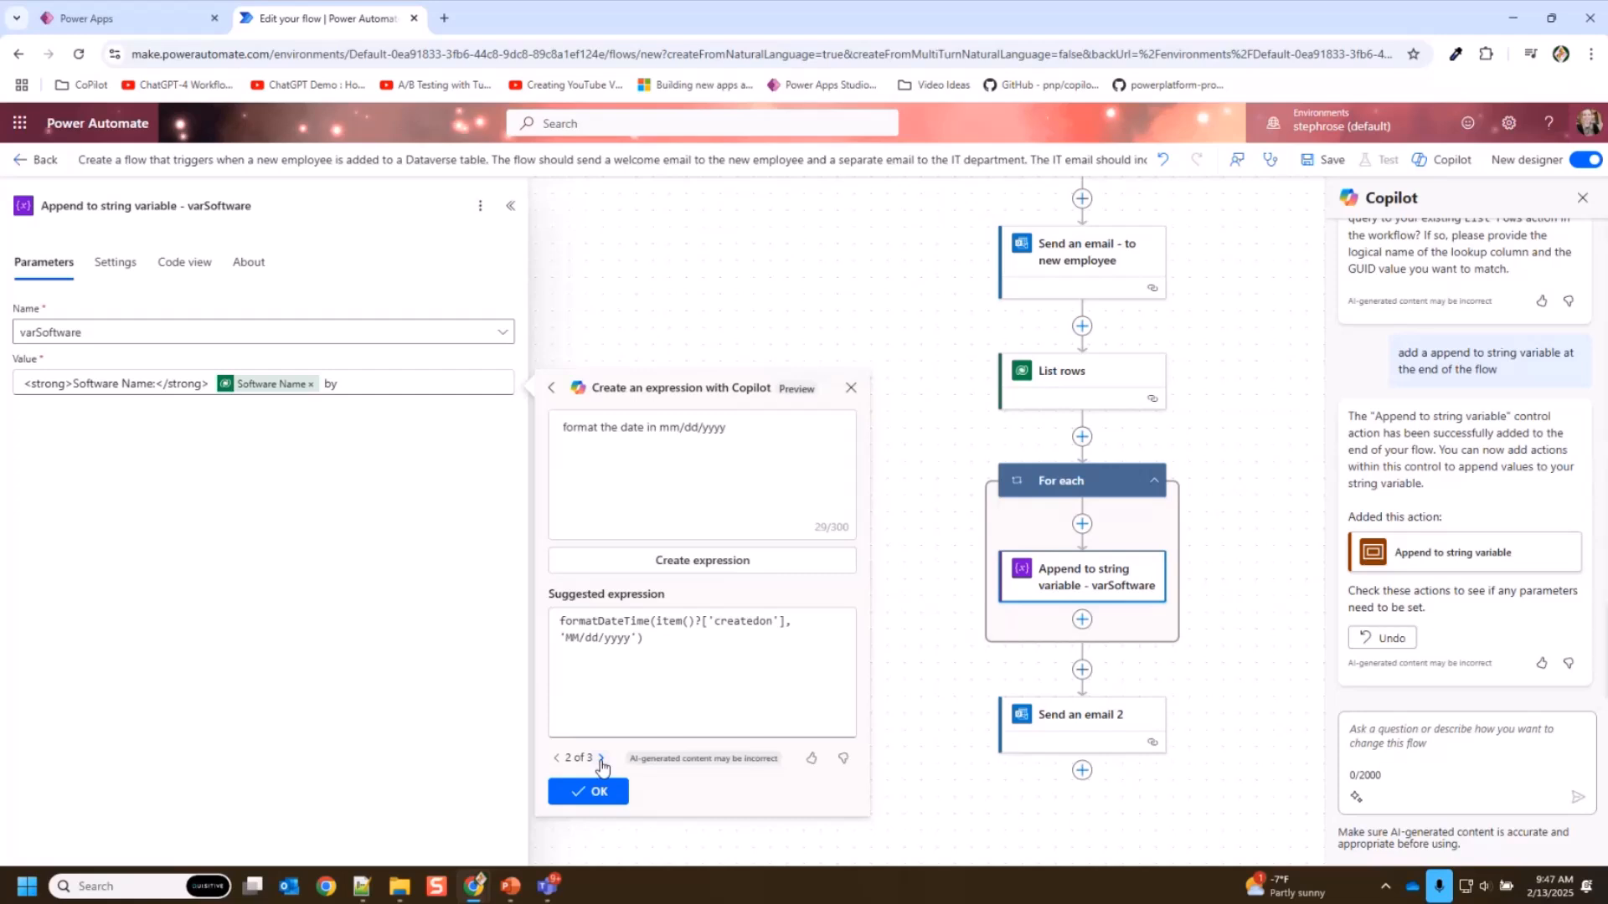
click(601, 760)
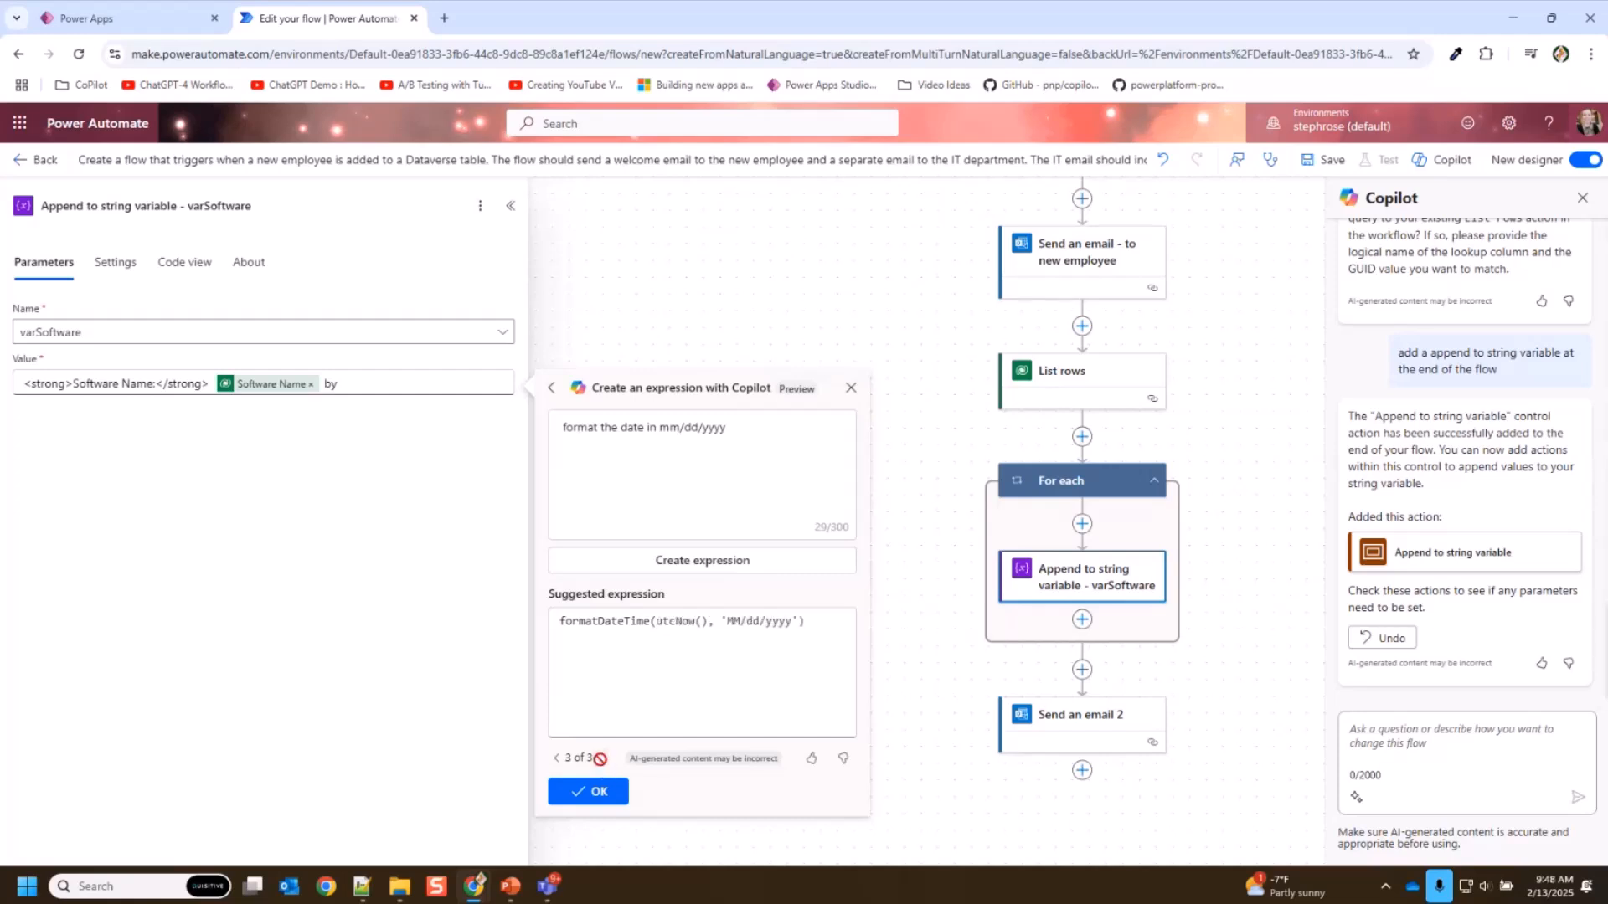
click(556, 757)
click(556, 758)
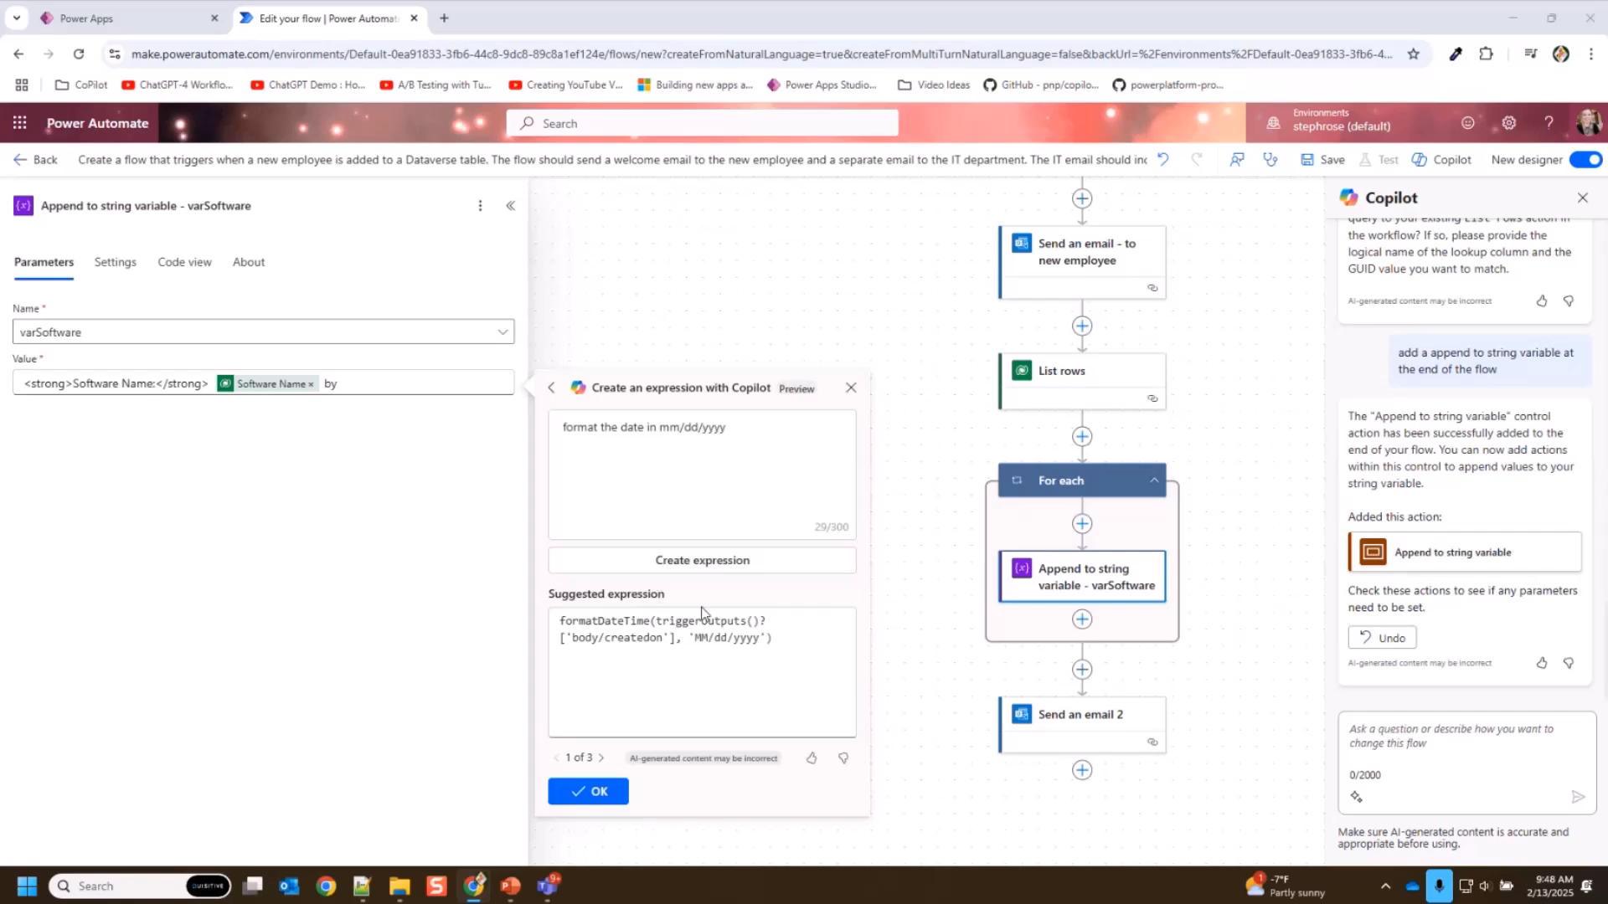
click(588, 792)
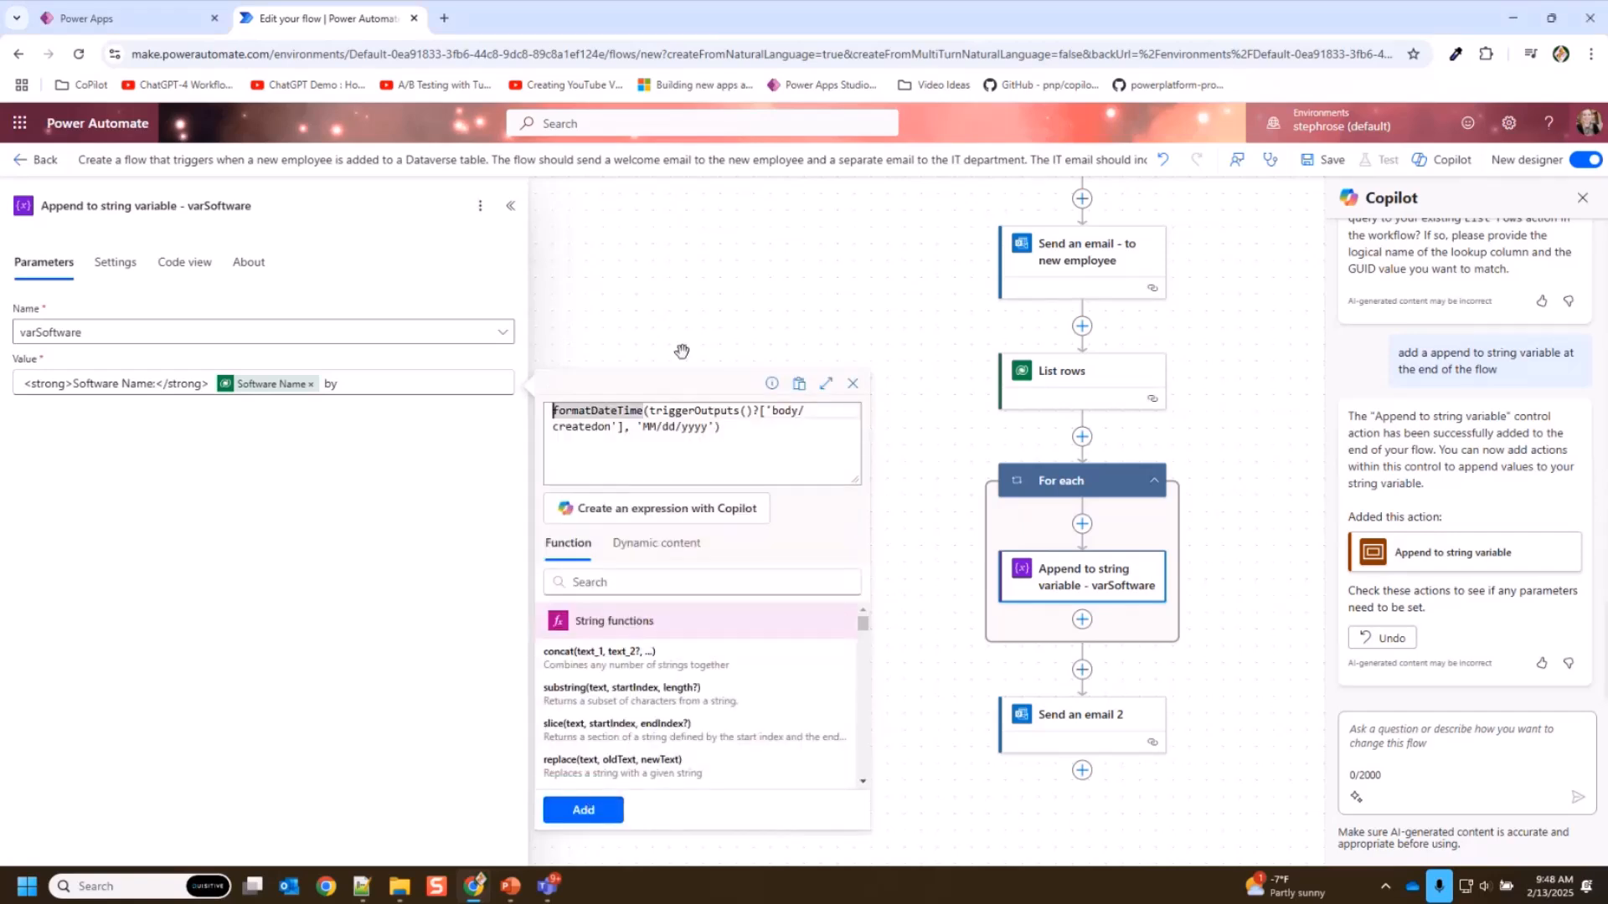
- Replace the createdon reference in the formatDateTime expression with Access Date from List rows and add the expression to the append value
click(651, 410)
shift+click(624, 426)
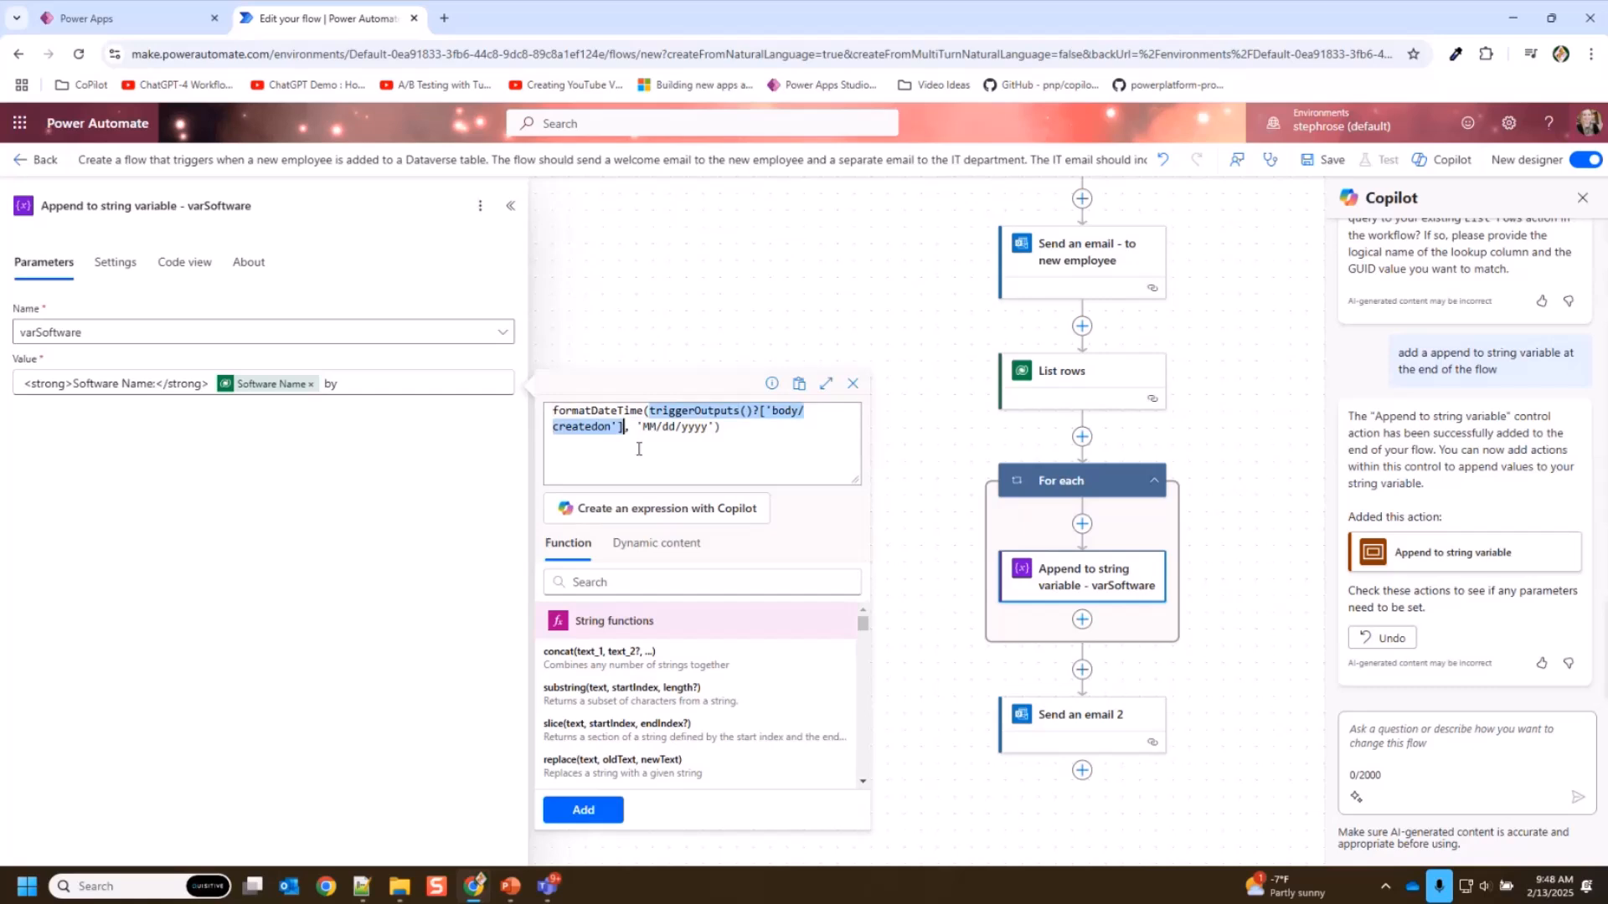
key(Delete)
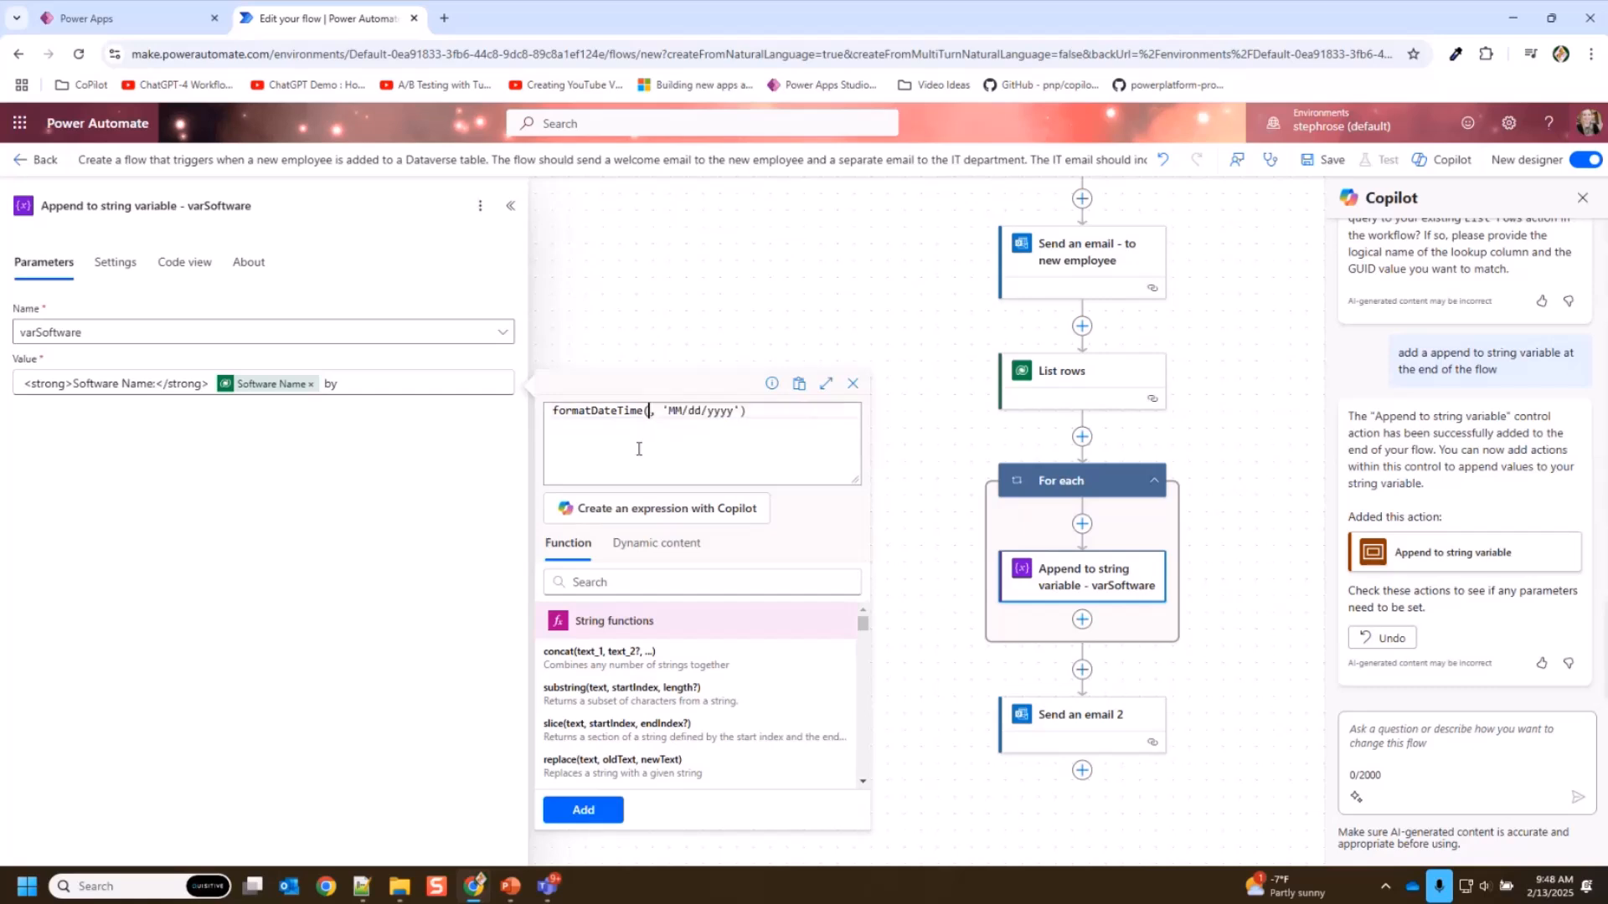
click(641, 554)
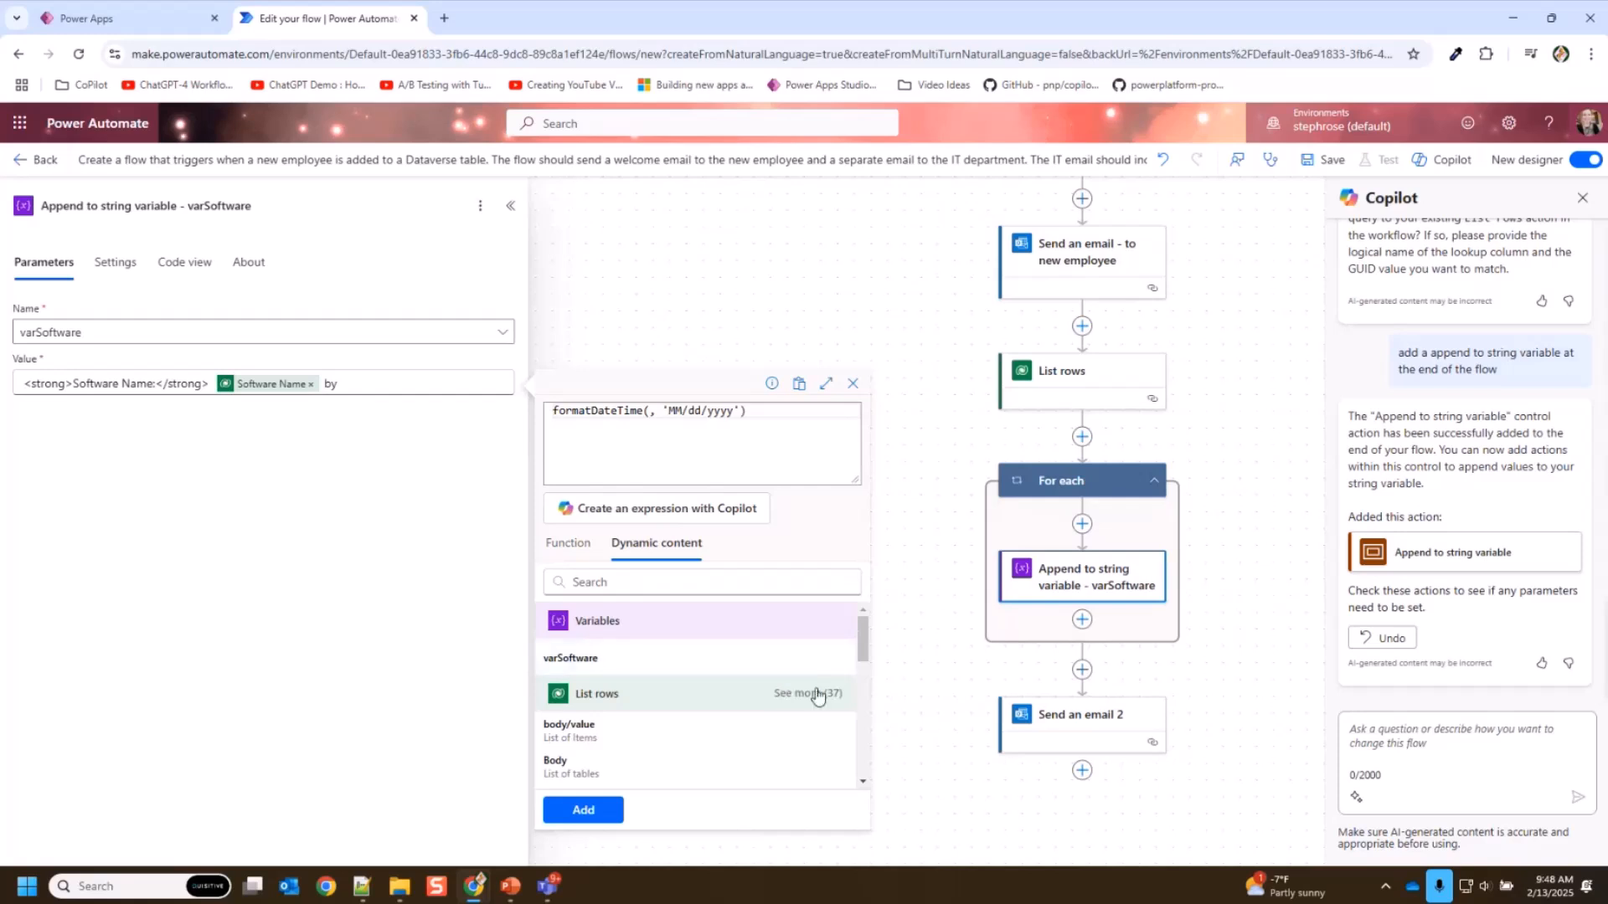
click(750, 589)
text(acce)
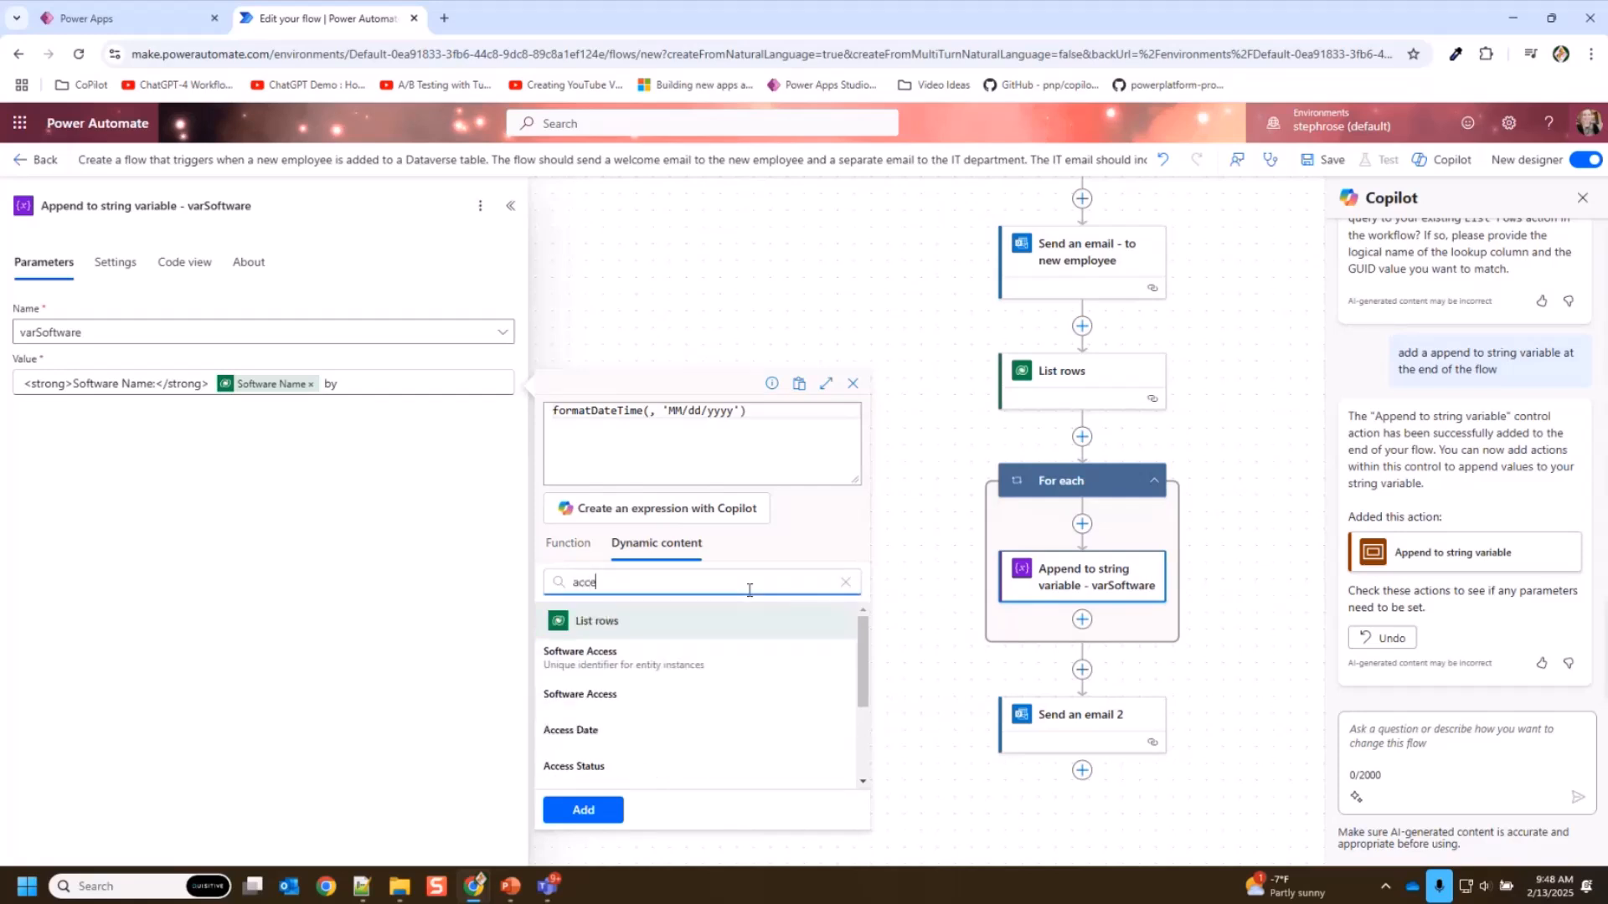
click(636, 731)
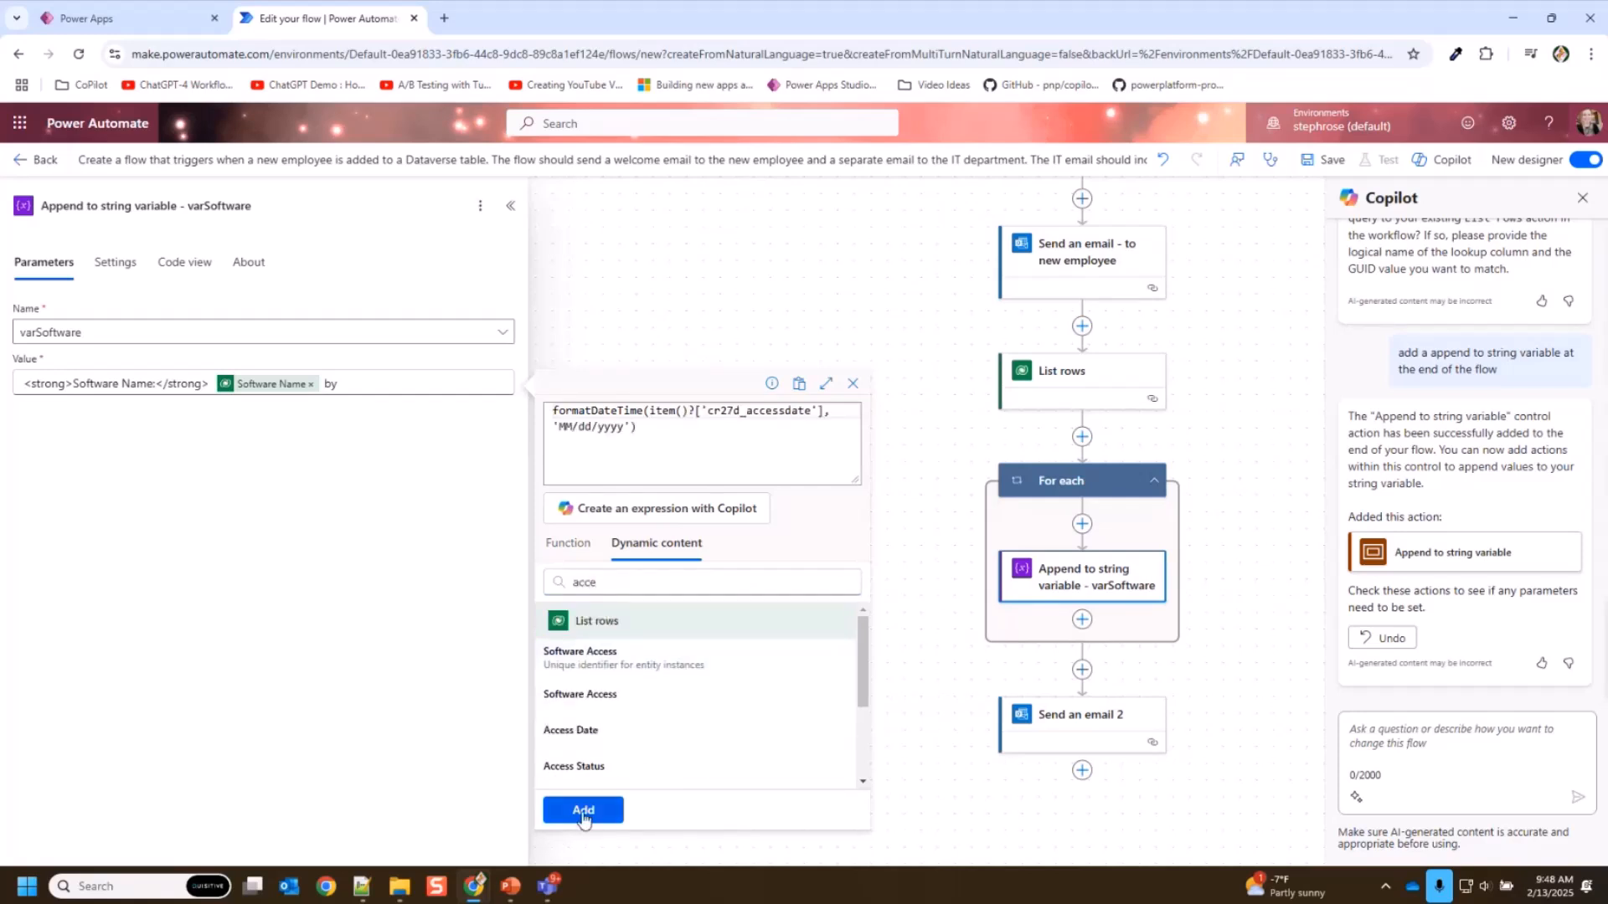
click(584, 811)
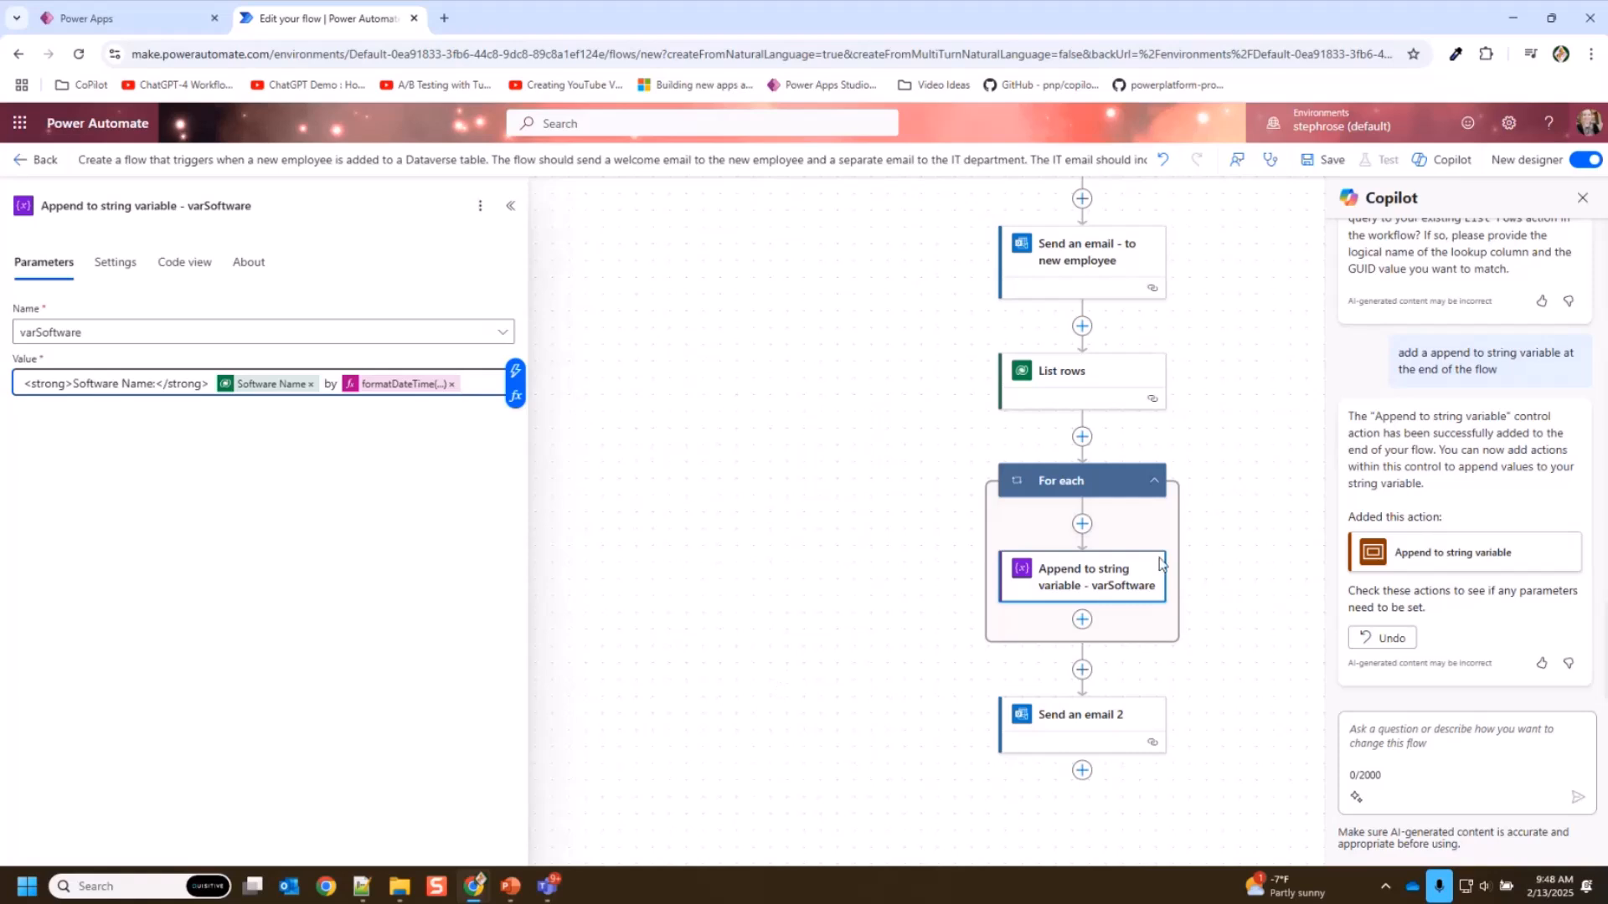
- In the Send an email 2 body, put "Please ensure the following software is set up:" on its own line and remove the lookupSoftware expression
click(1076, 725)
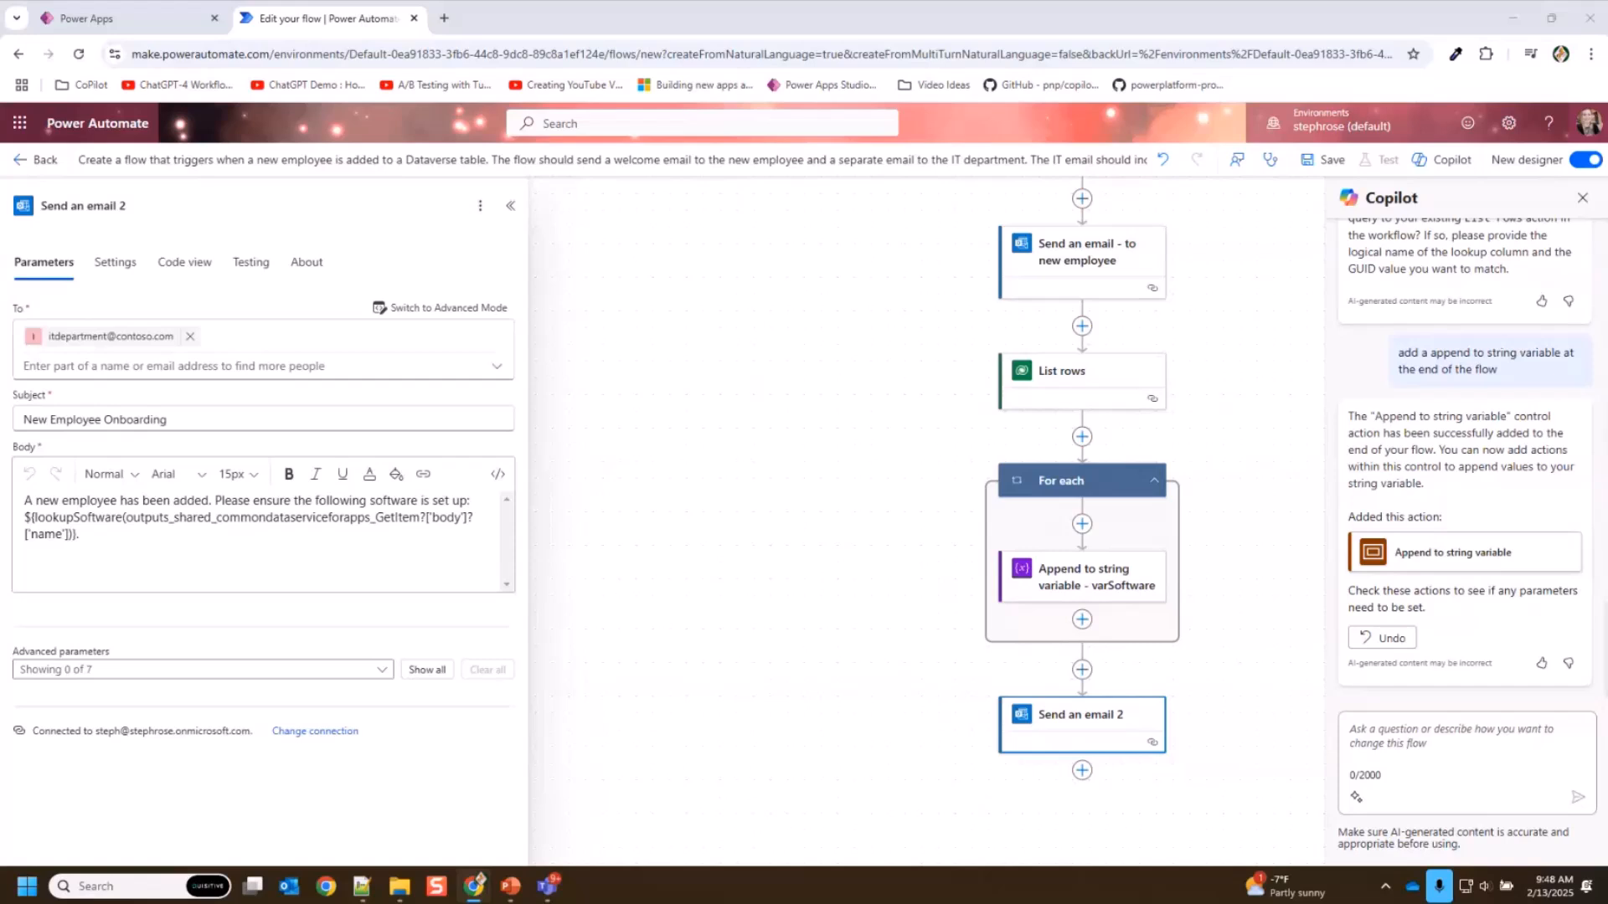
double_click(219, 518)
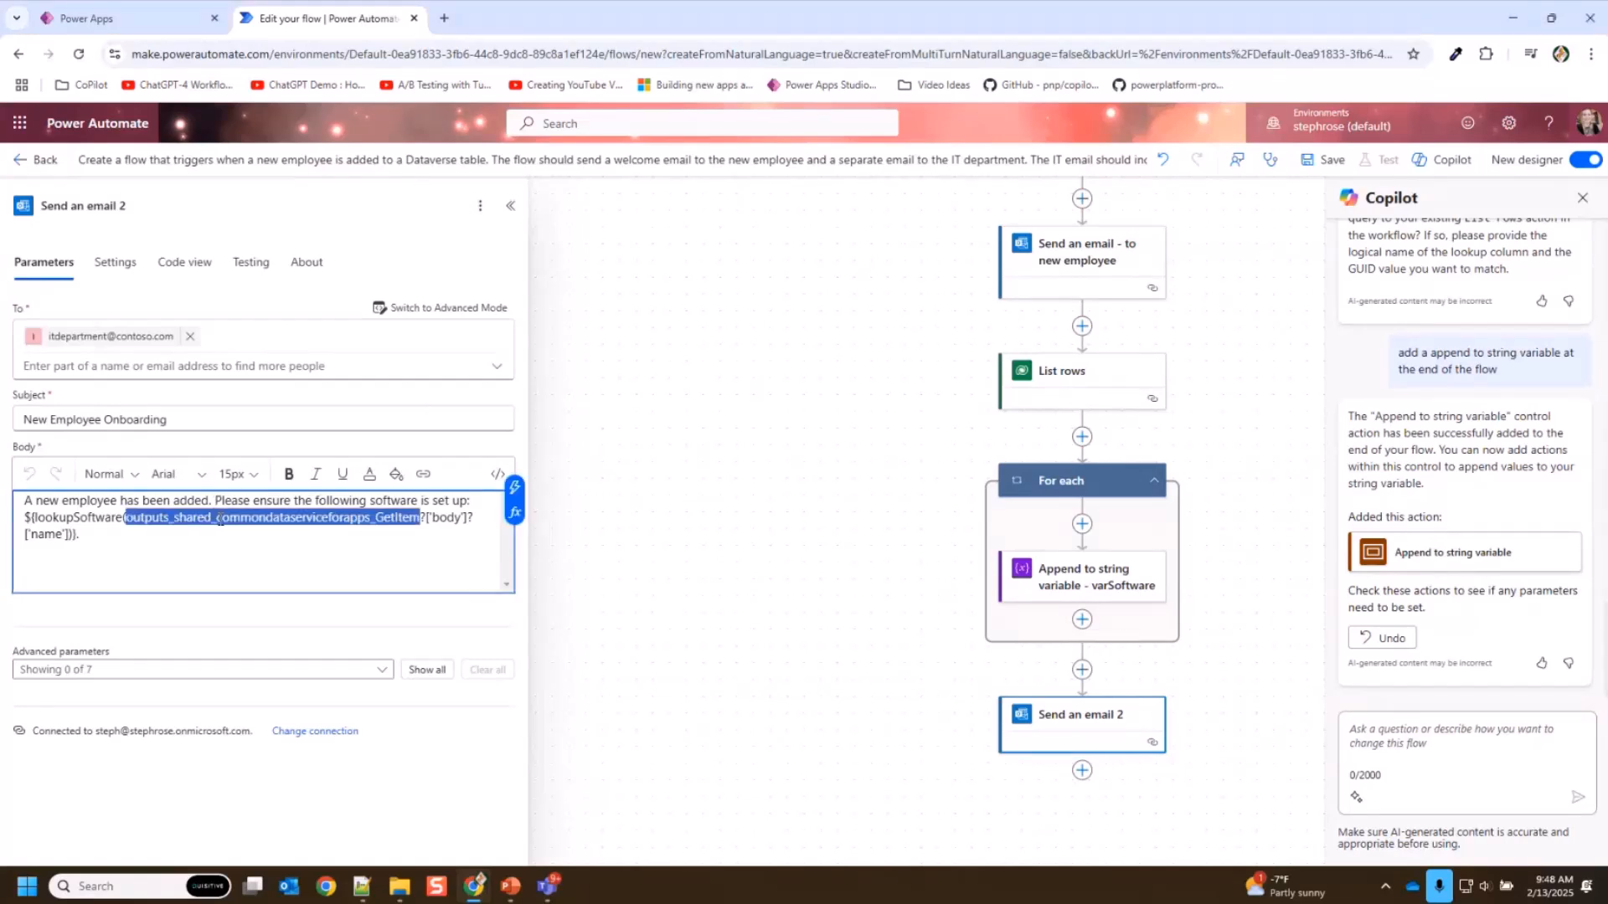
drag(216, 500, 222, 549)
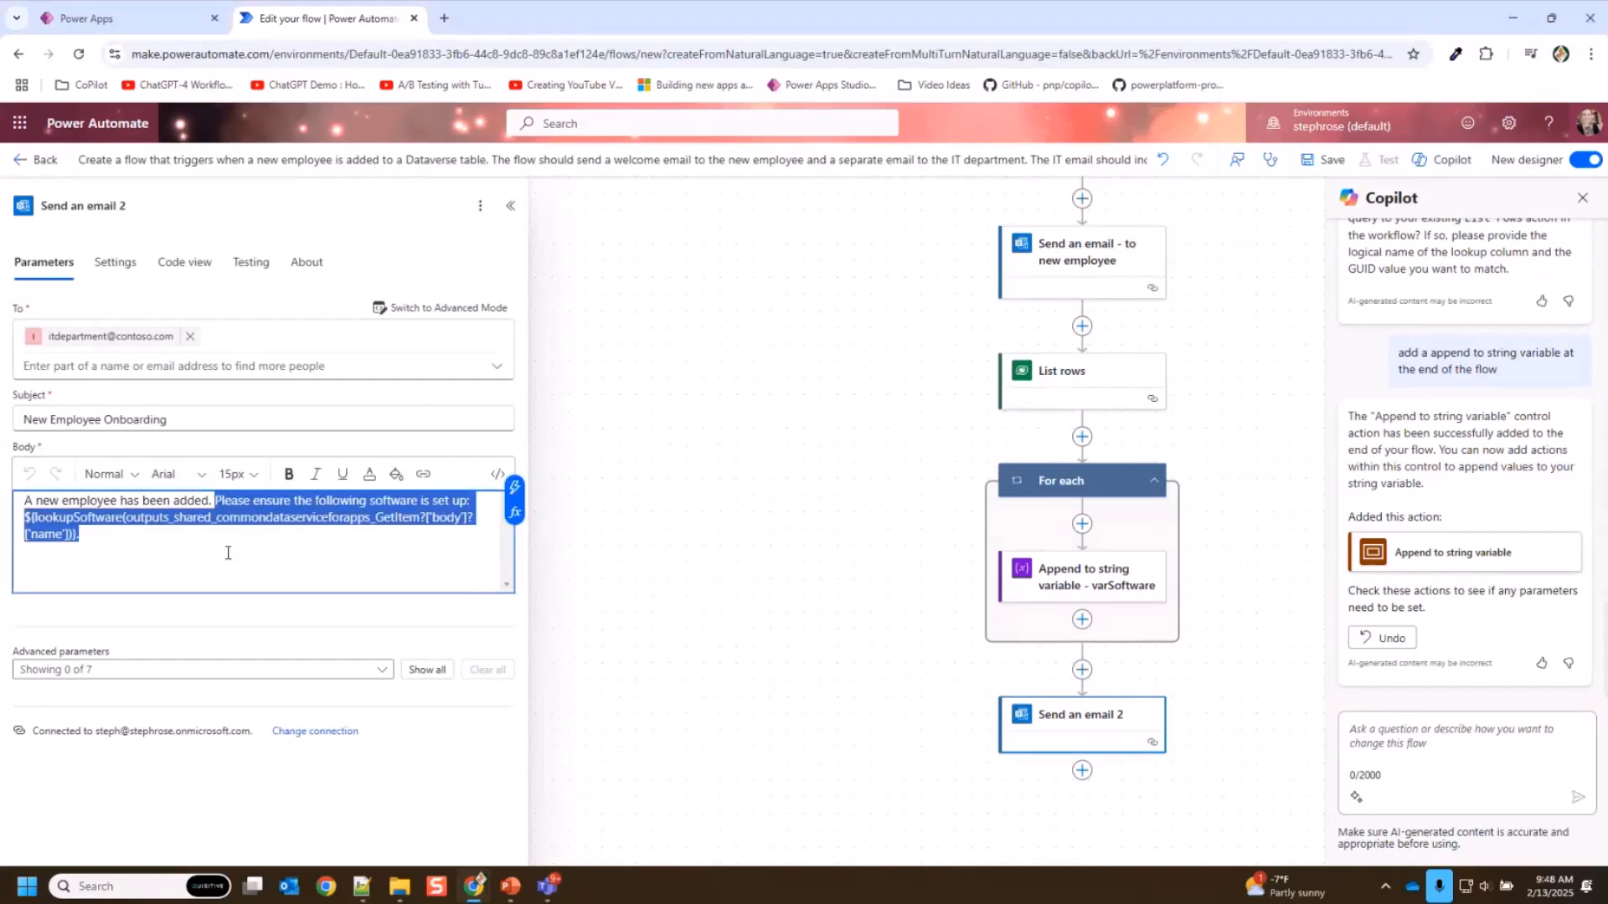
click(300, 538)
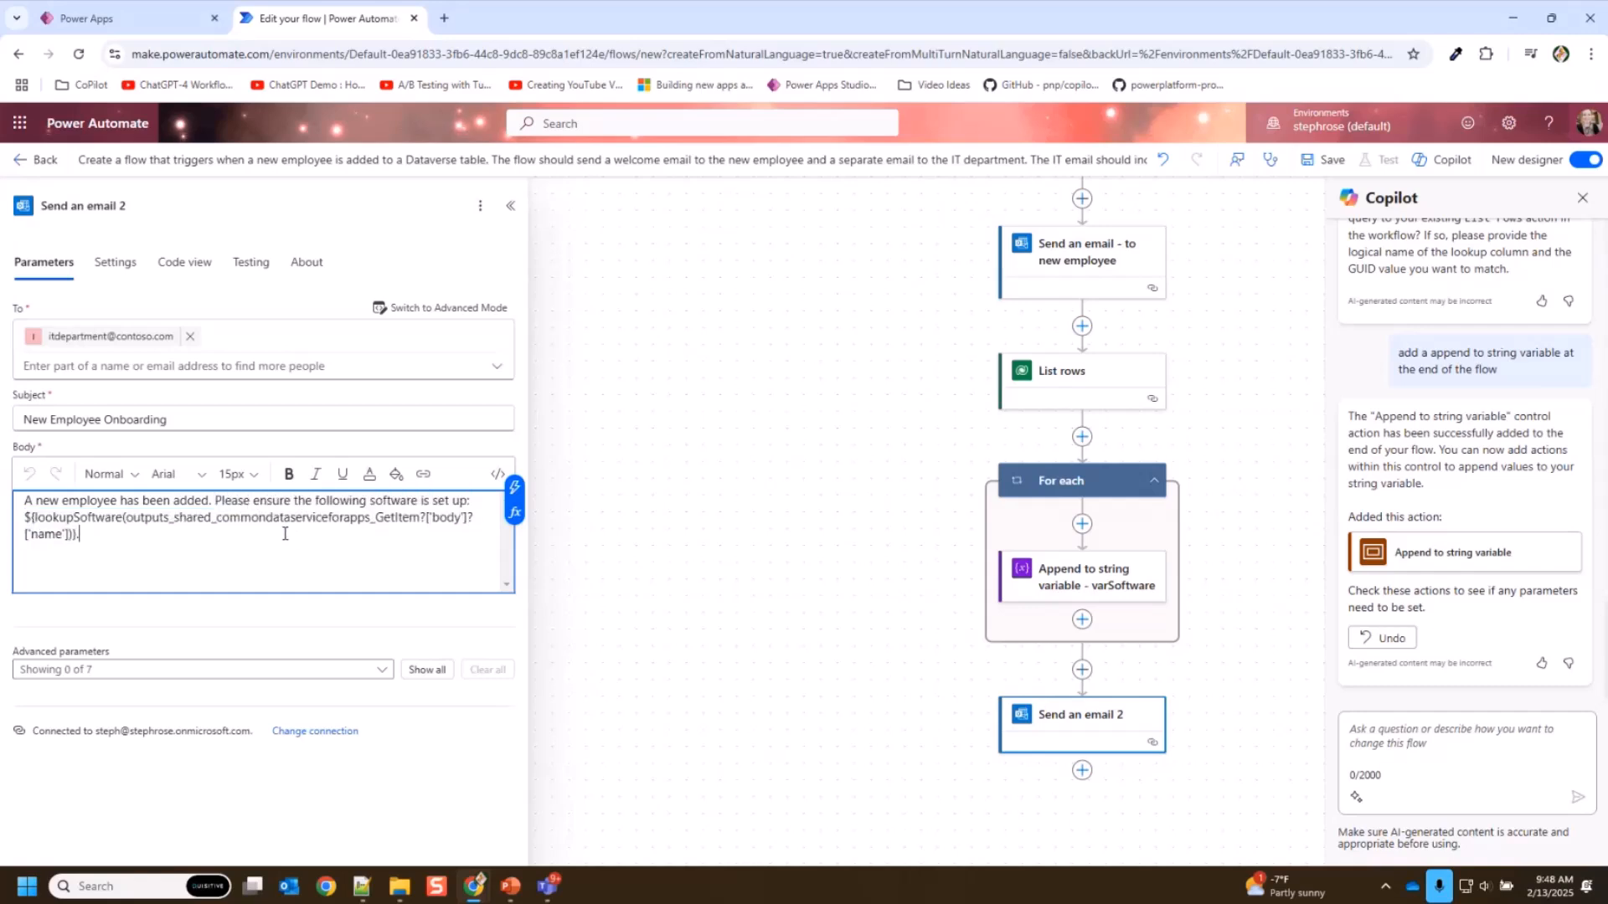
click(217, 500)
key(Return)
key(Down)
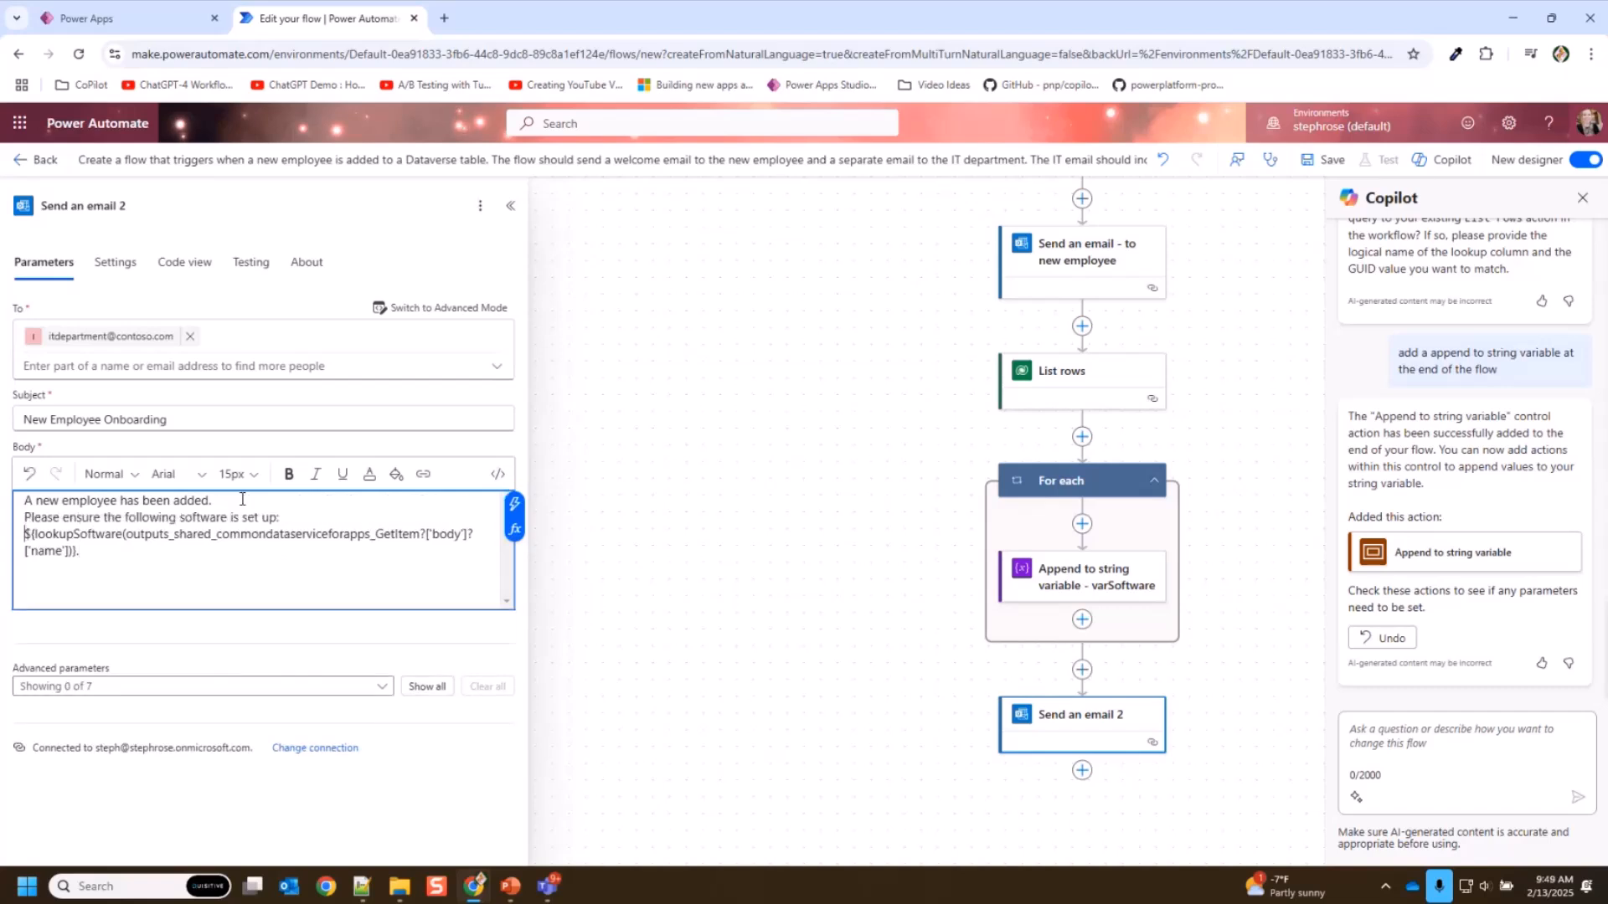
key(ctrl+shift+End)
key(Delete)
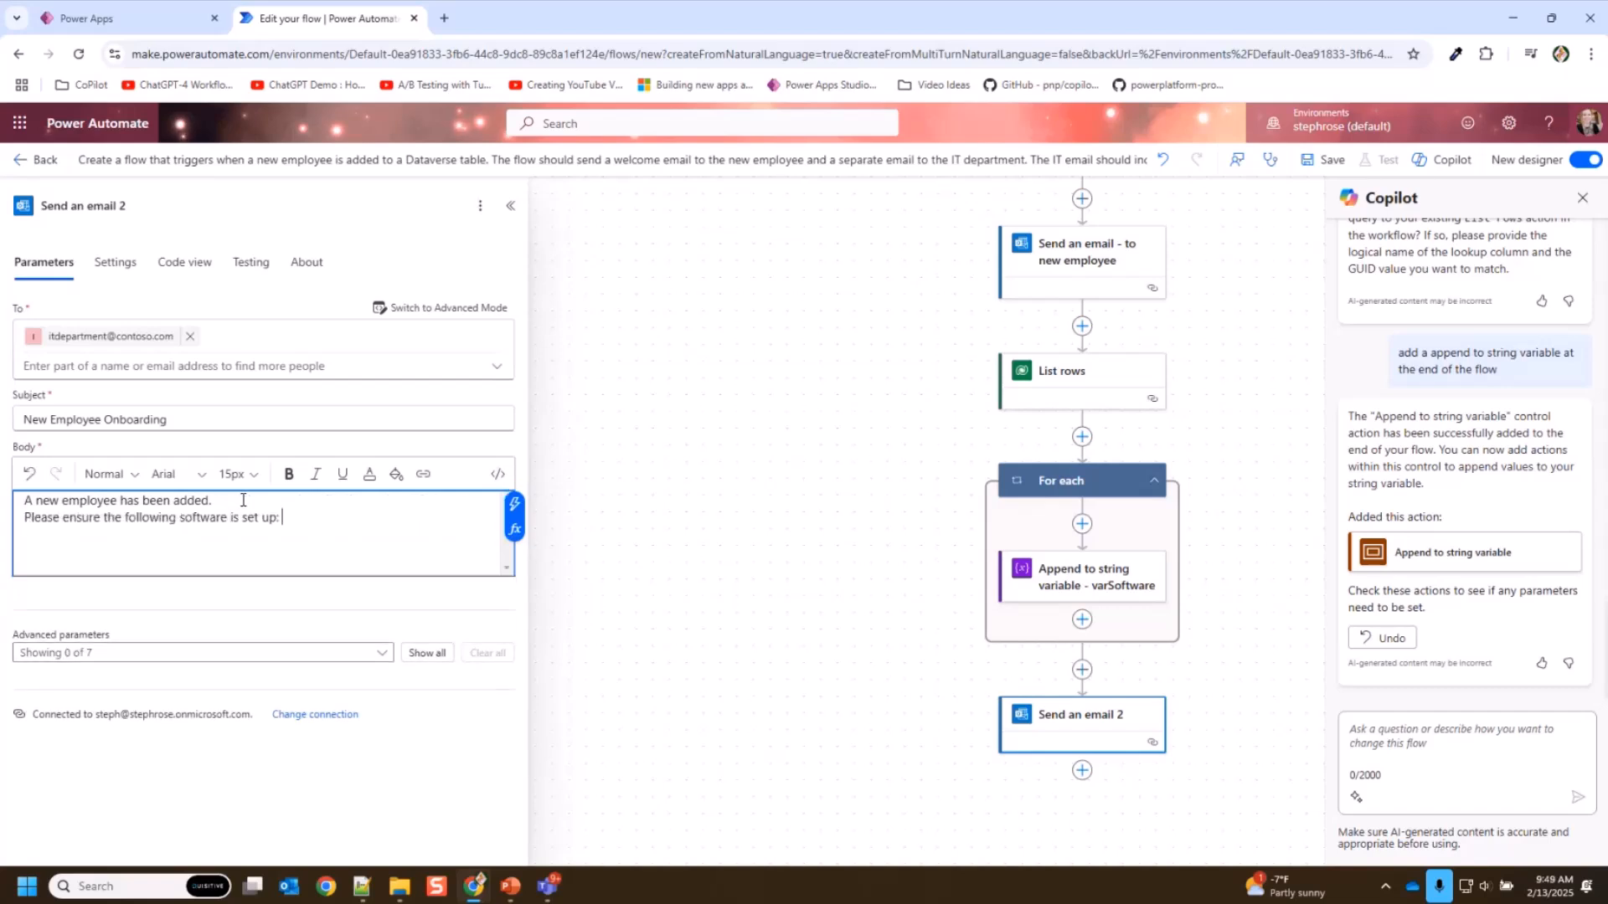
- Replace the period after "A new employee has been added" with the trigger's First Name dynamic content
click(248, 503)
key(BackSpace)
click(516, 494)
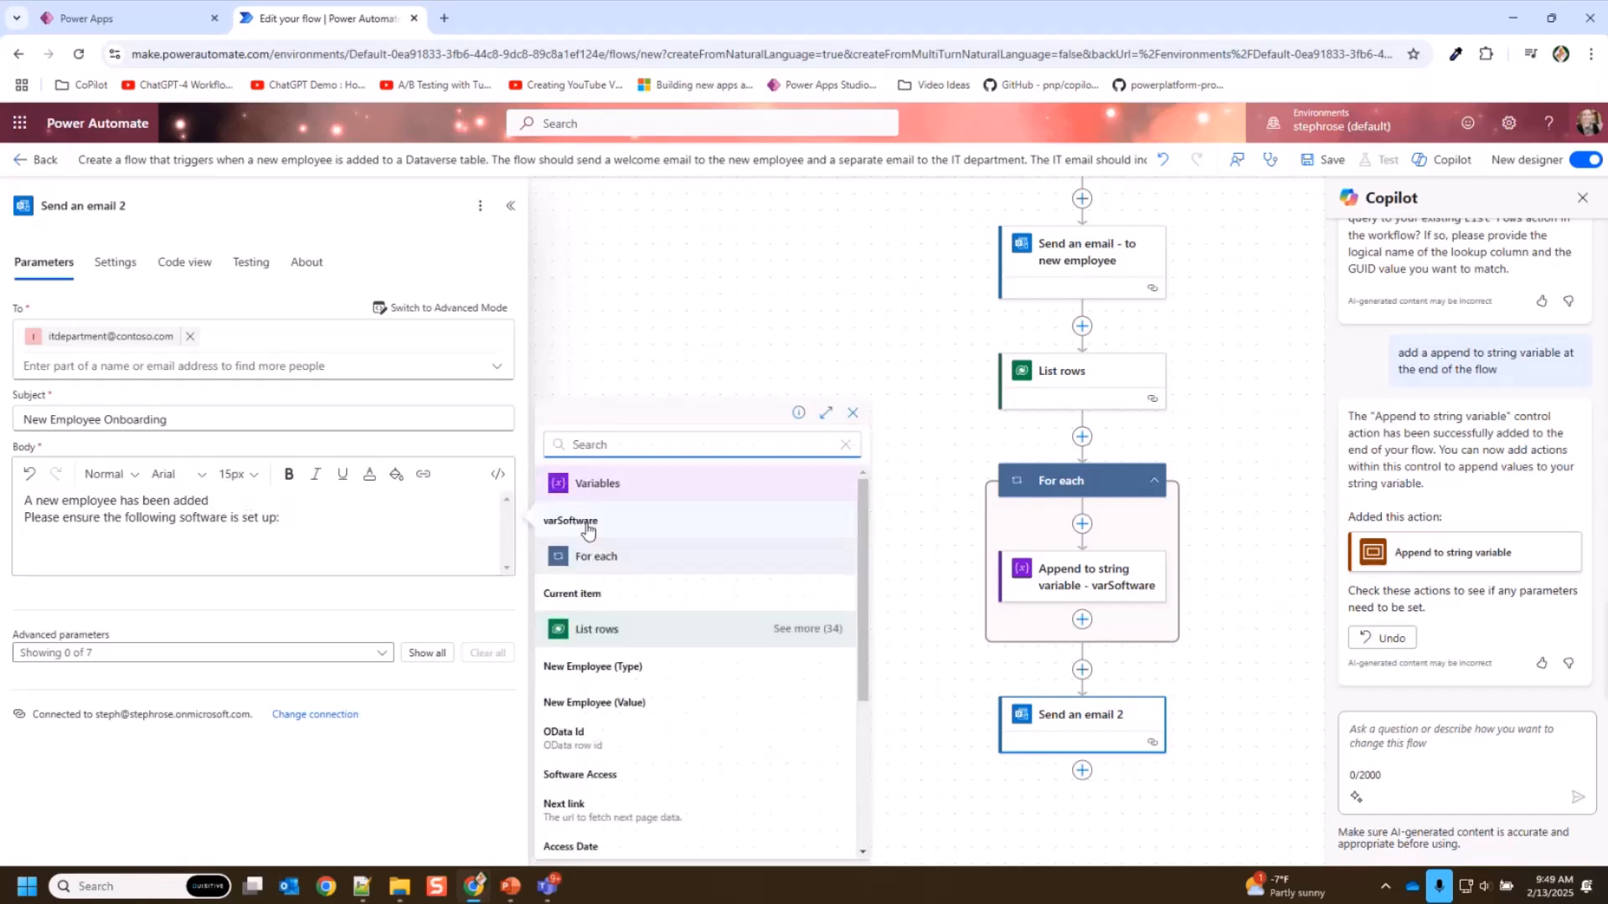
scroll(737, 703, down, 5)
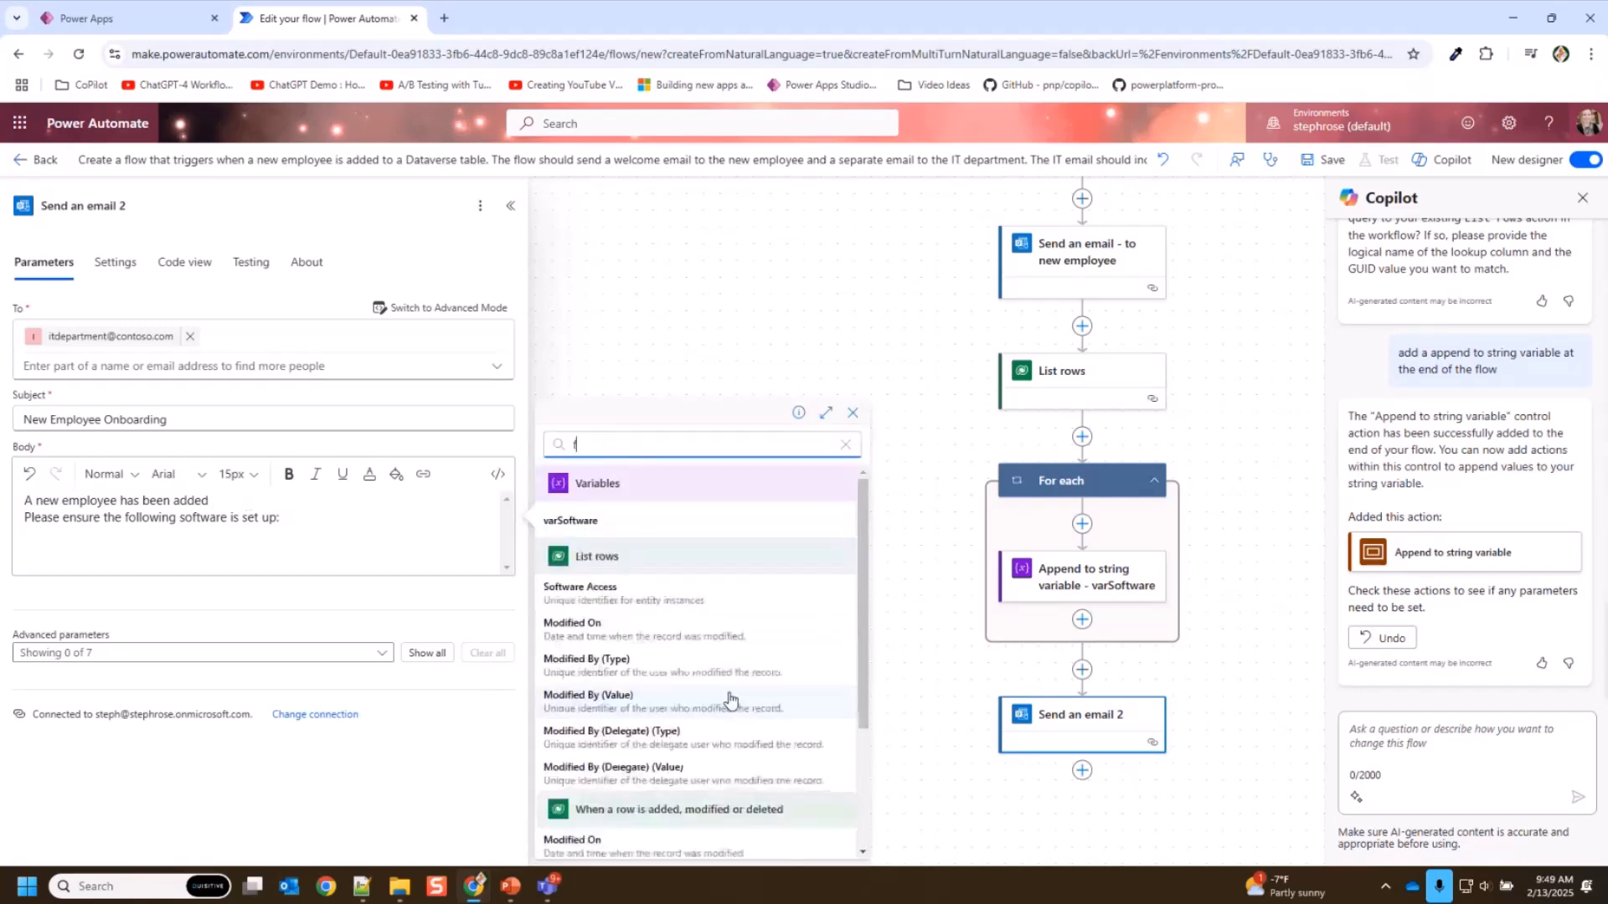
text(fir)
scroll(770, 733, down, 1)
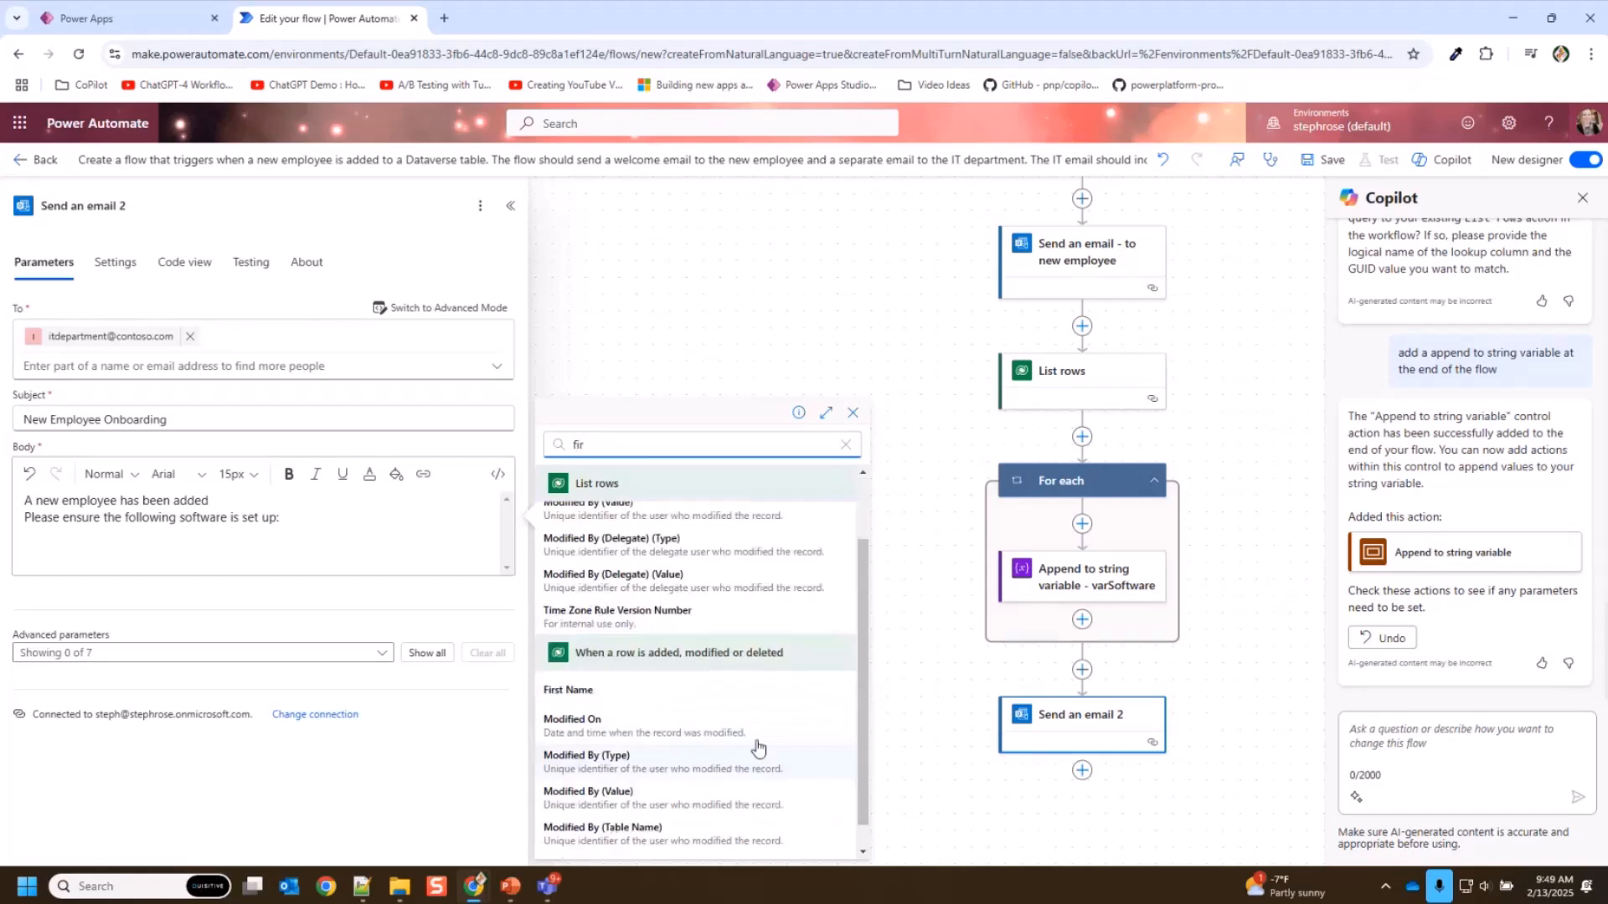
click(707, 699)
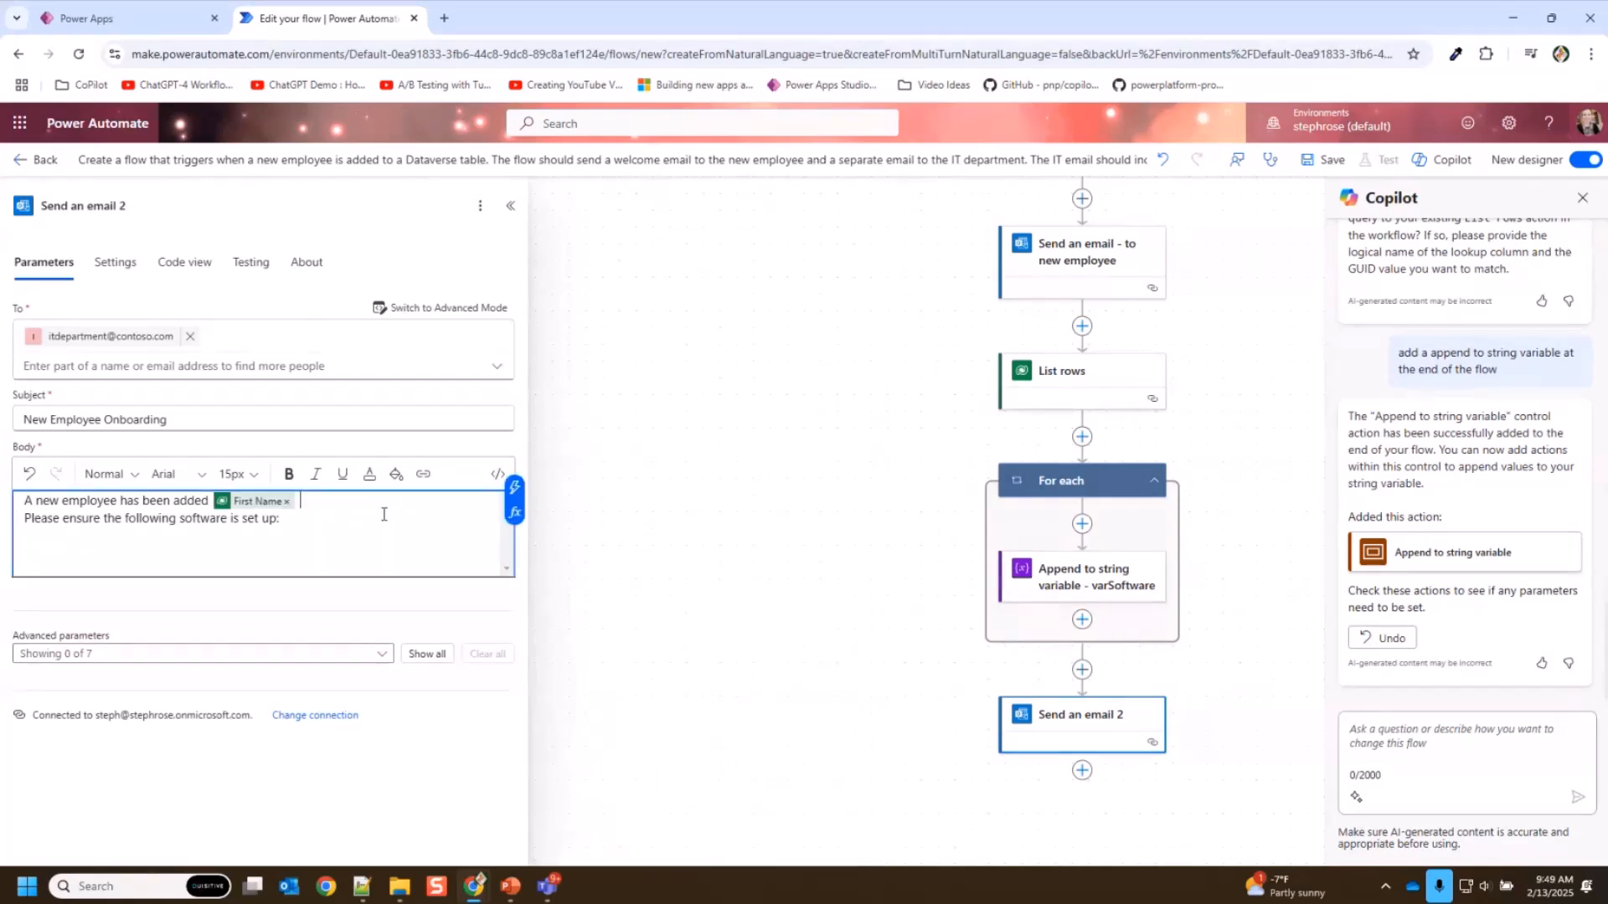
- Add the trigger's Last Name after First Name in the email body, followed by the Email dynamic content in parentheses
click(514, 494)
text(last)
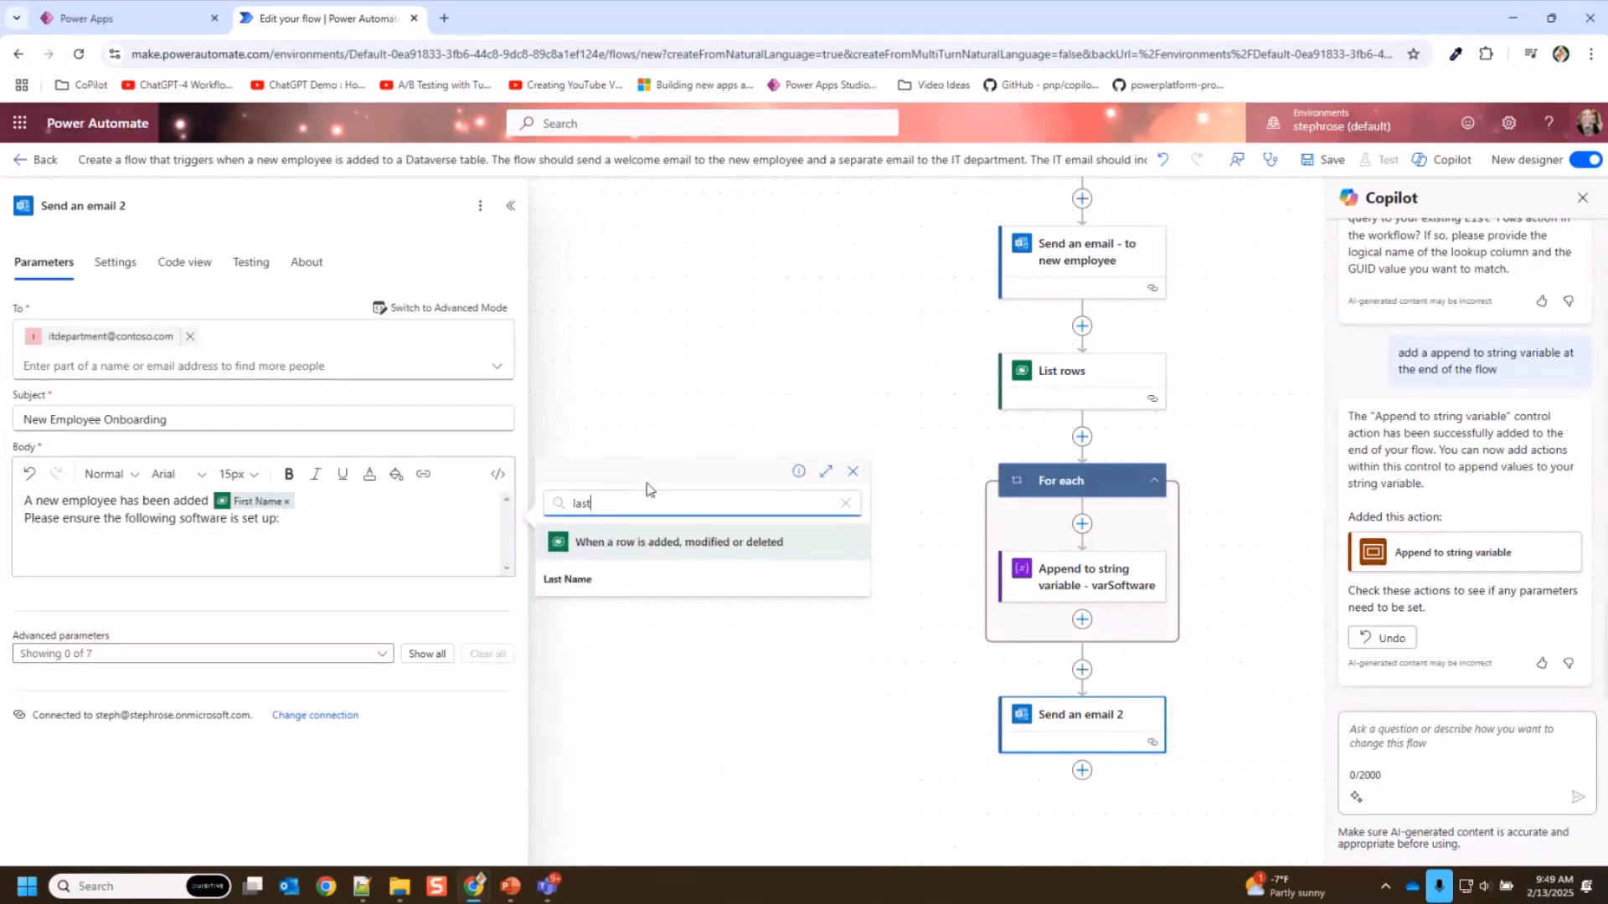
click(613, 589)
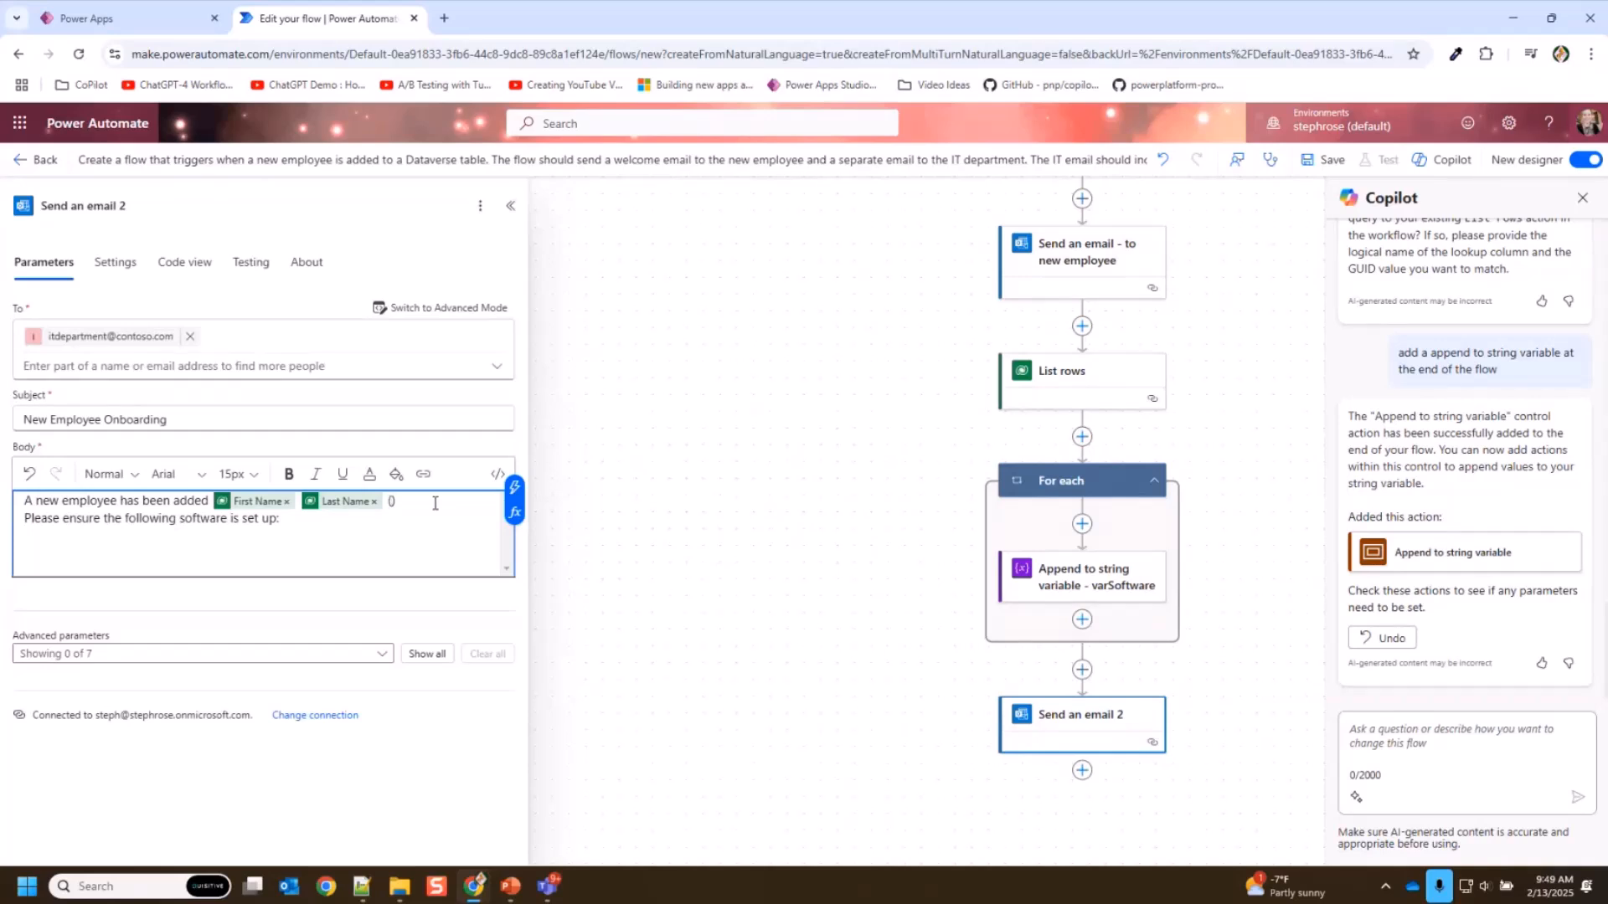
click(514, 486)
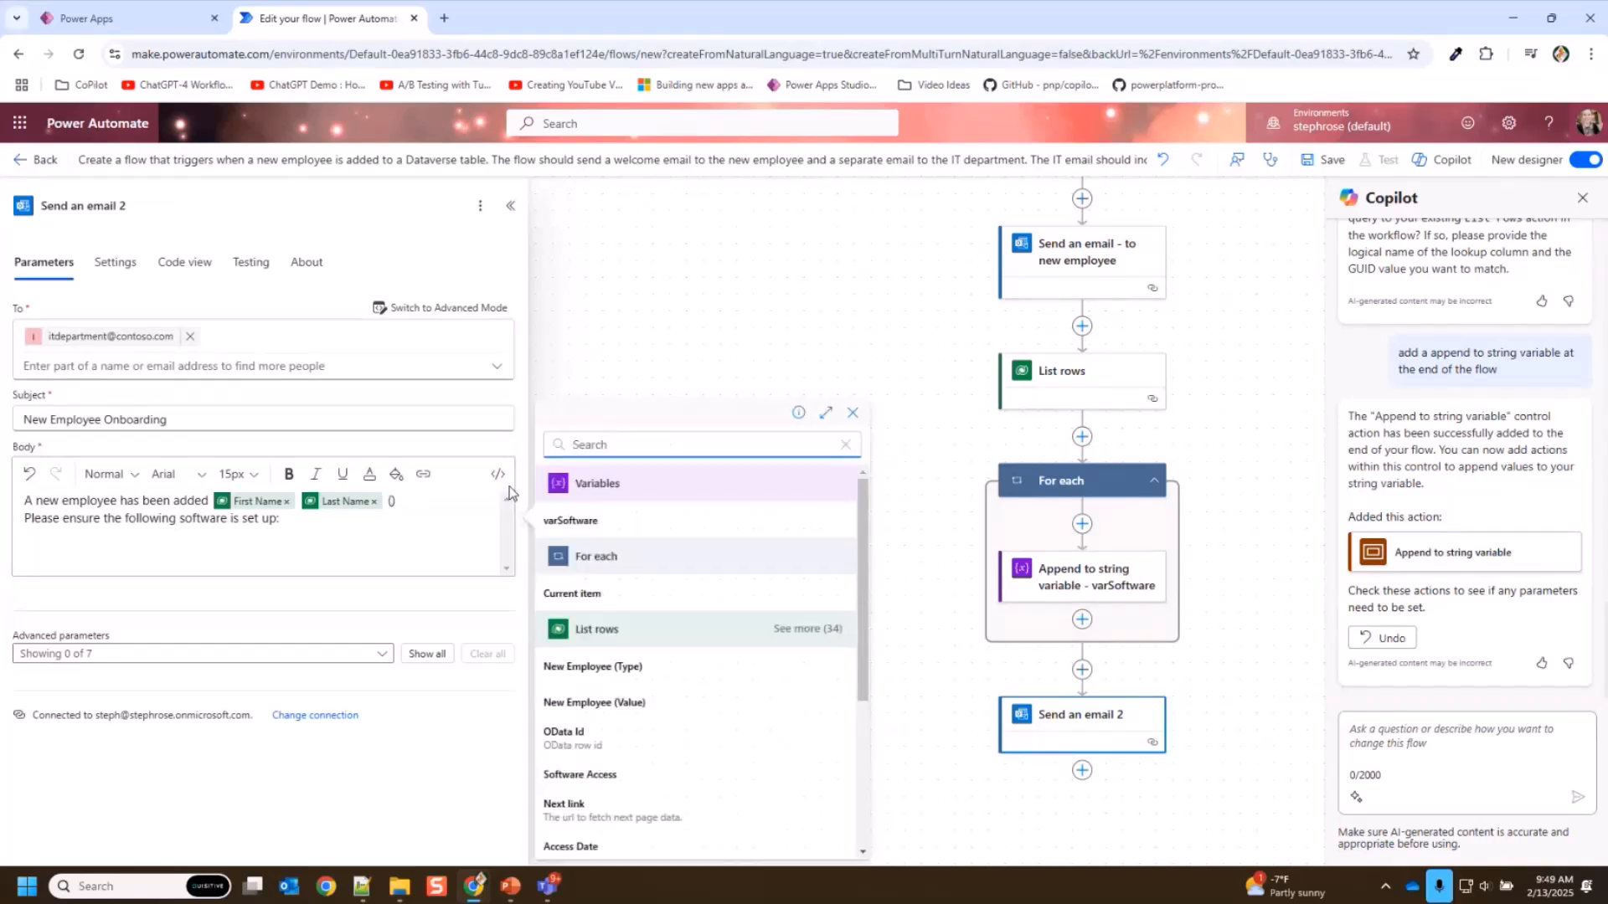
text(email)
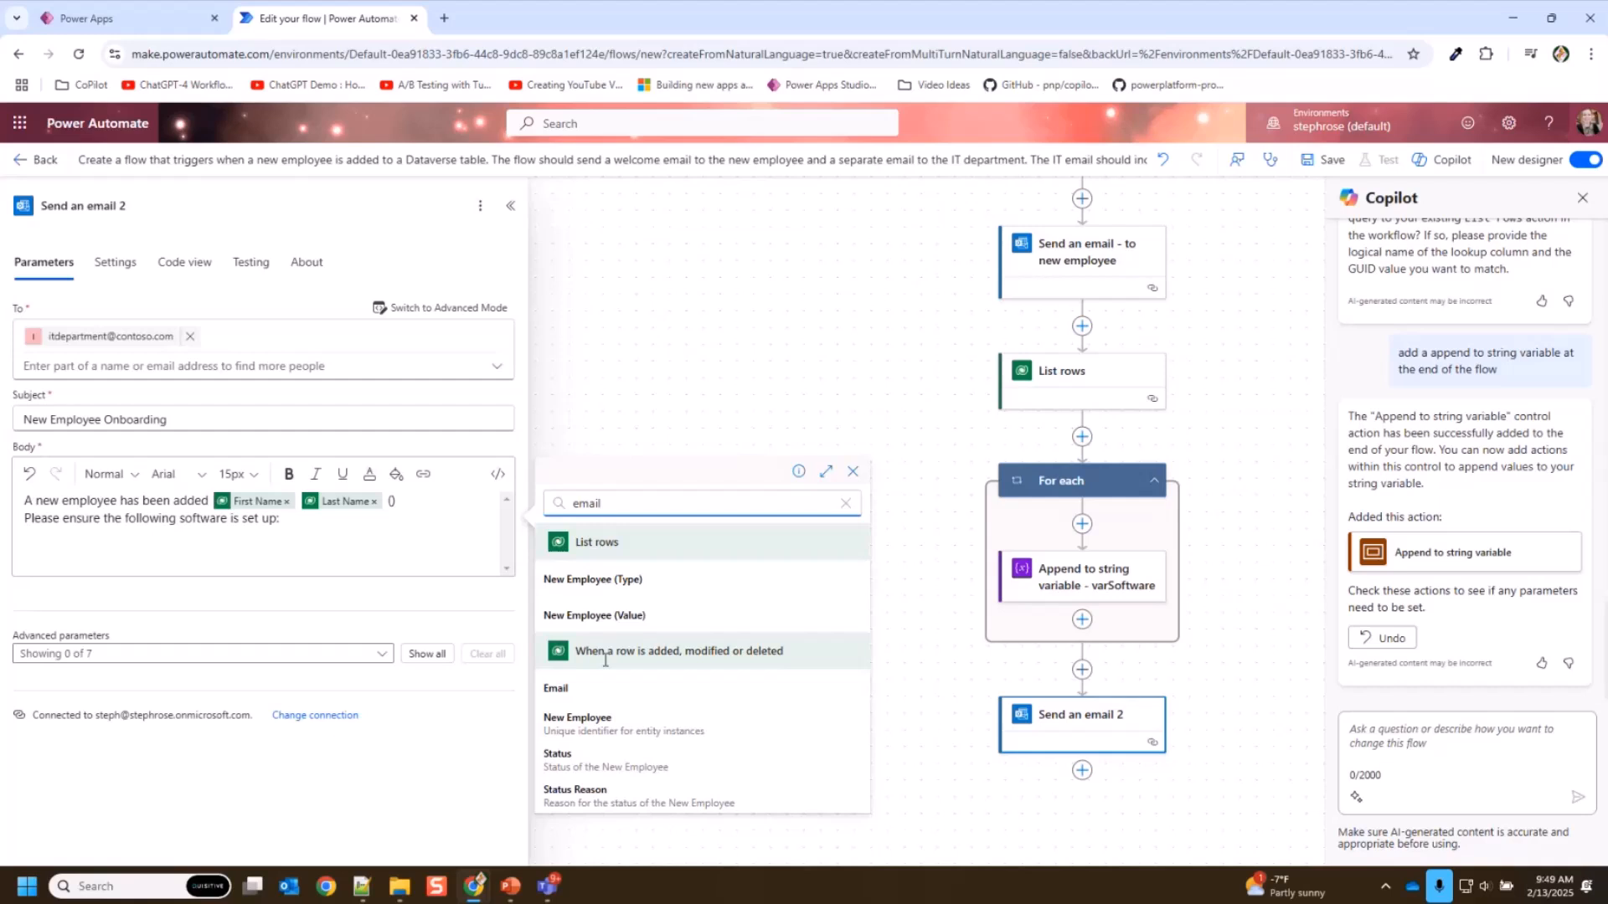
click(556, 688)
- Insert the varSoftware variable on a new line below "Please ensure the following software is set up:"
click(343, 525)
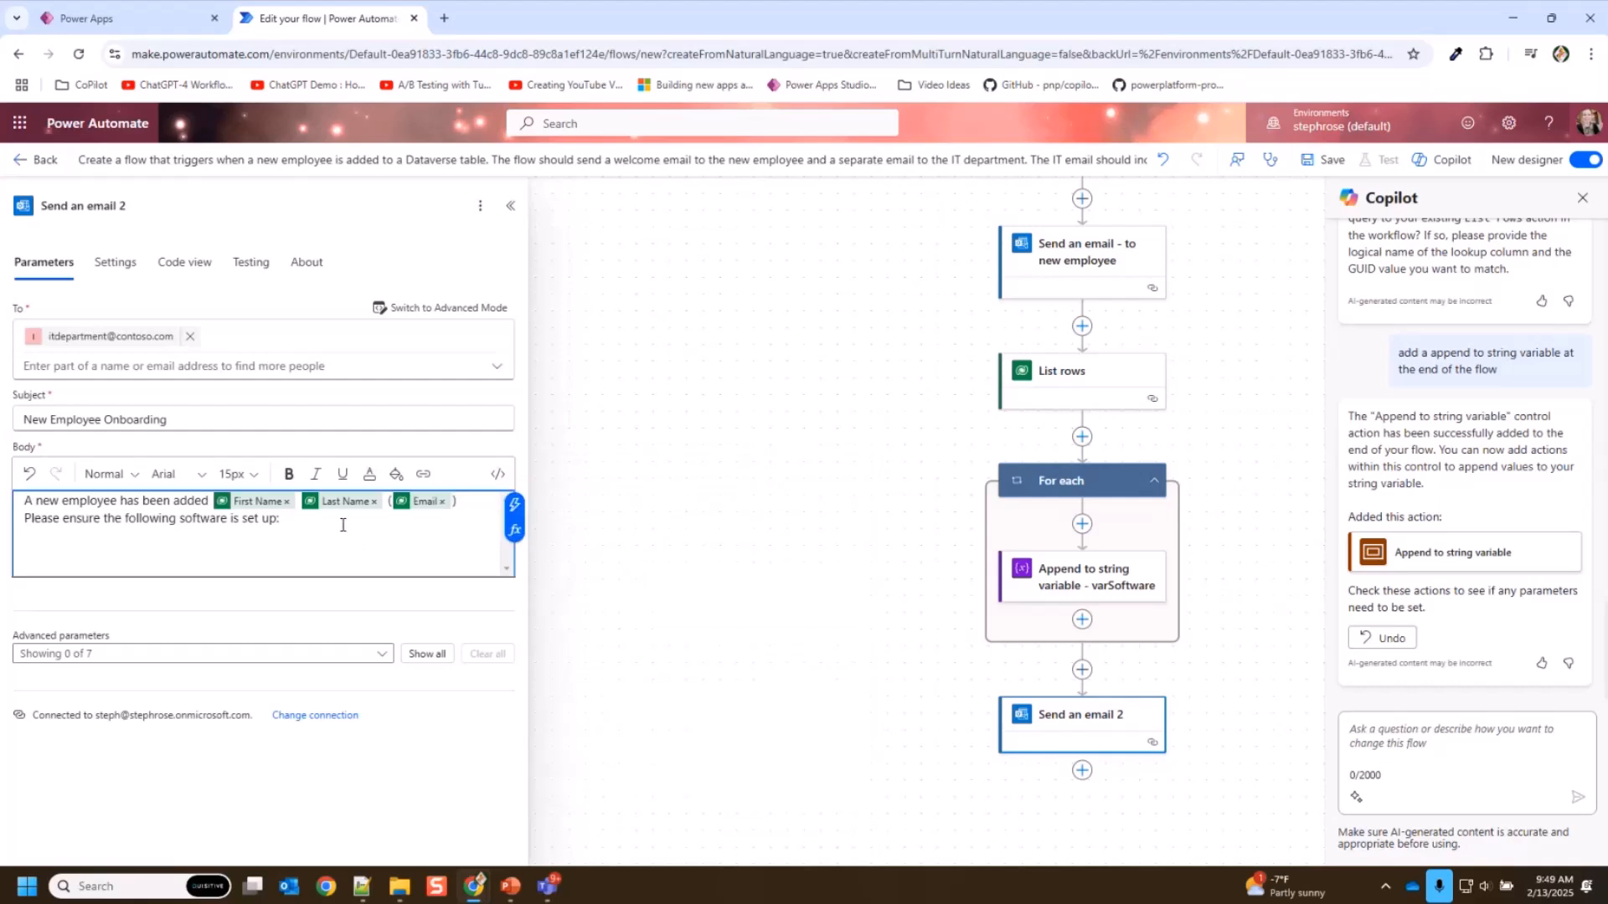
key(Return)
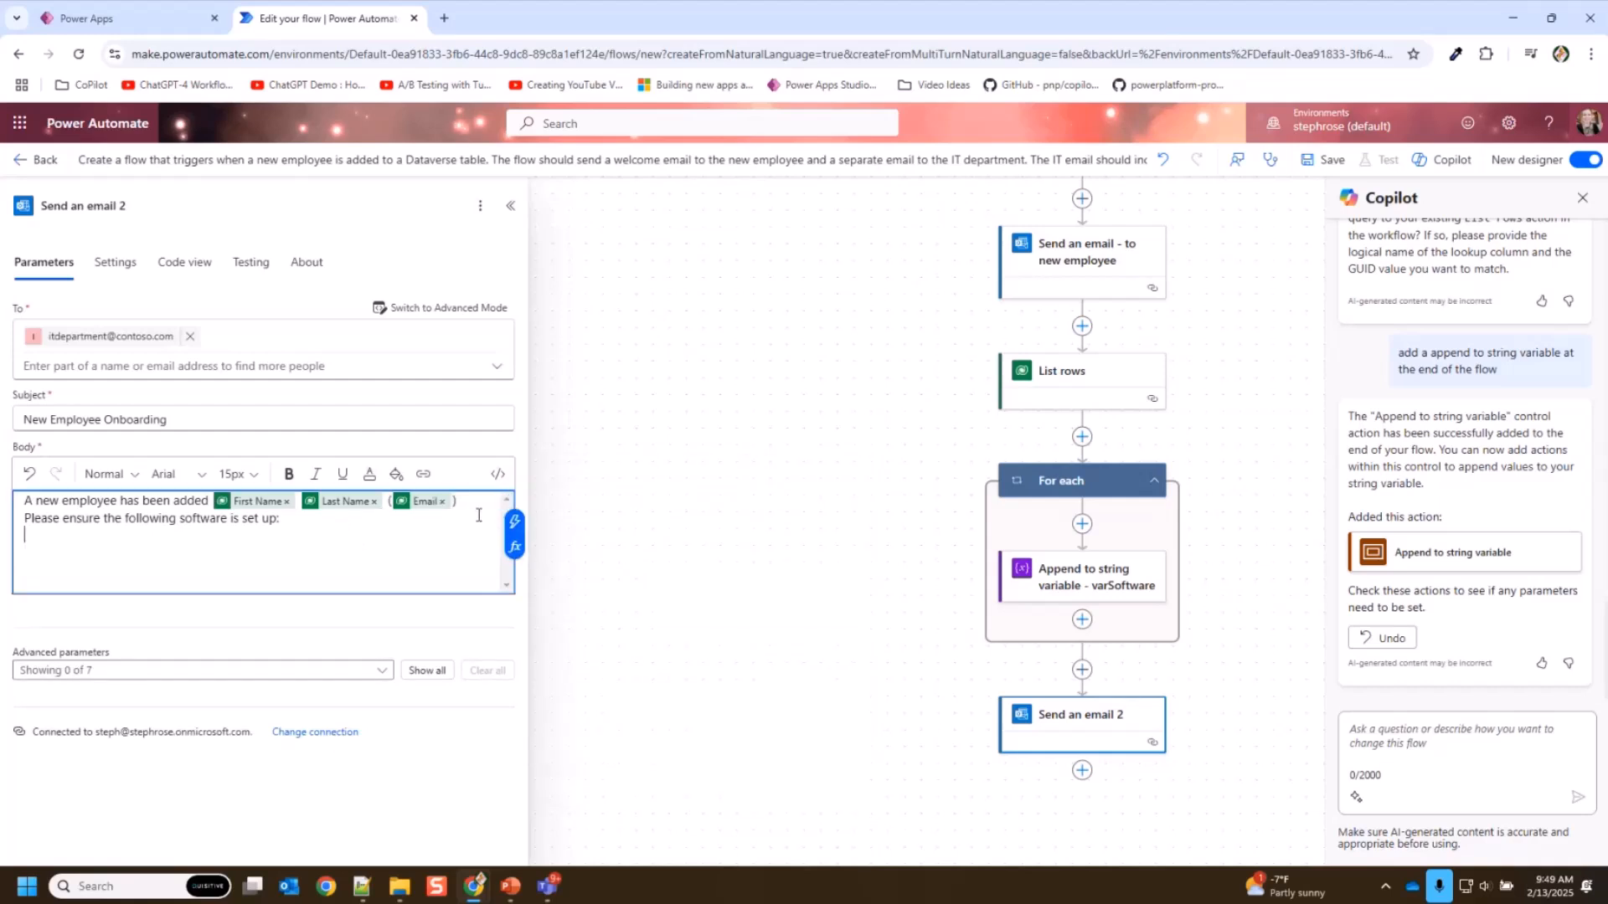
click(514, 523)
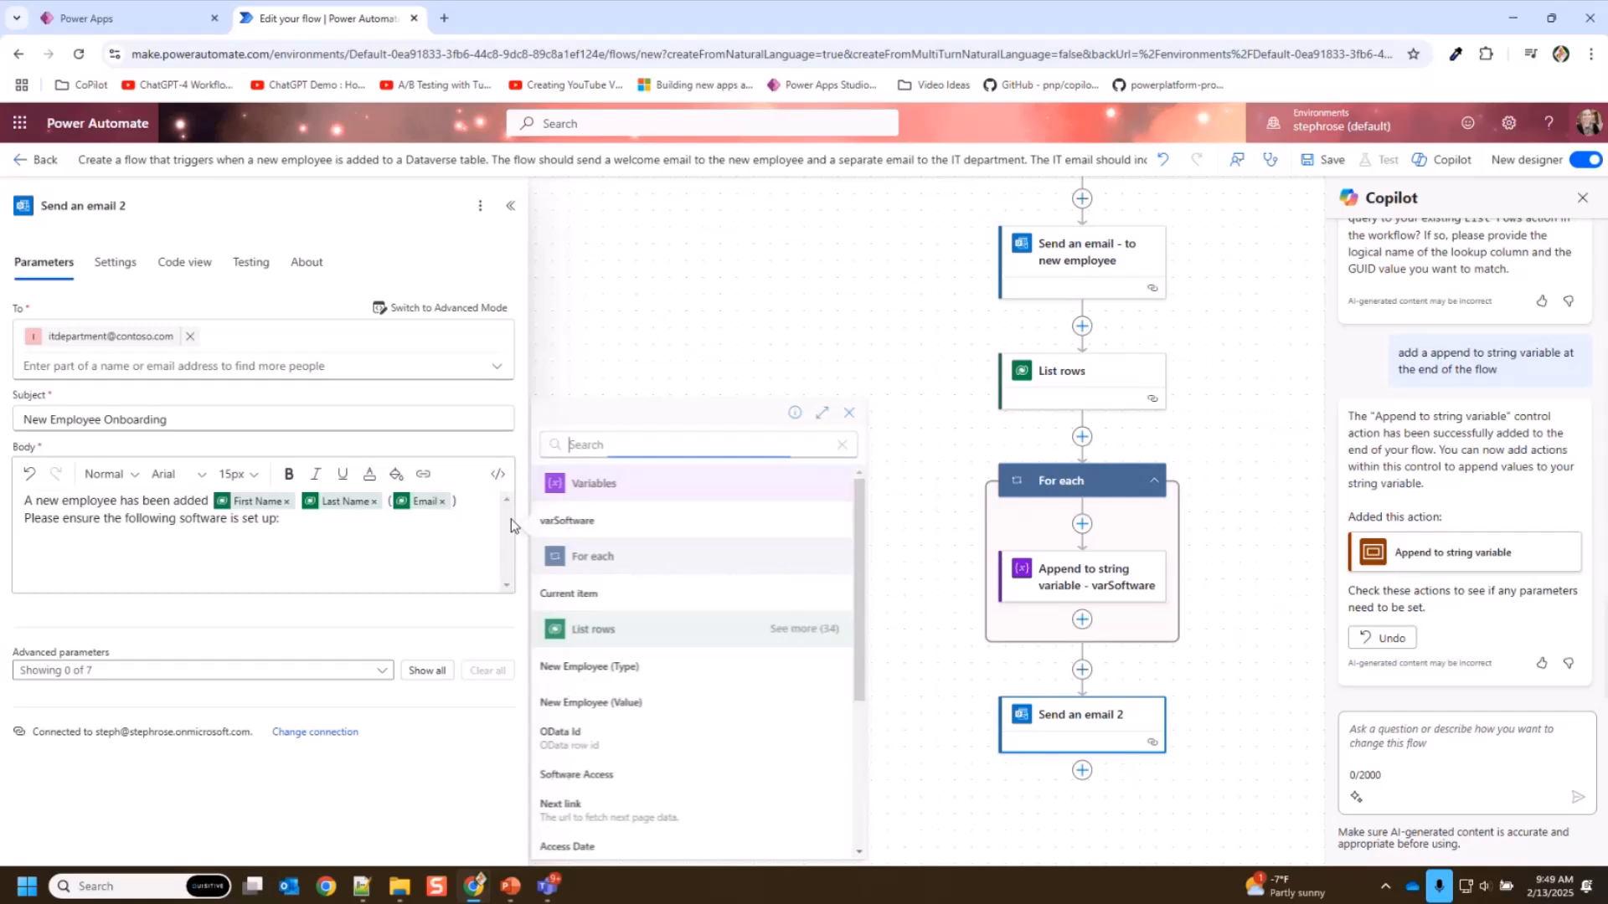
click(606, 520)
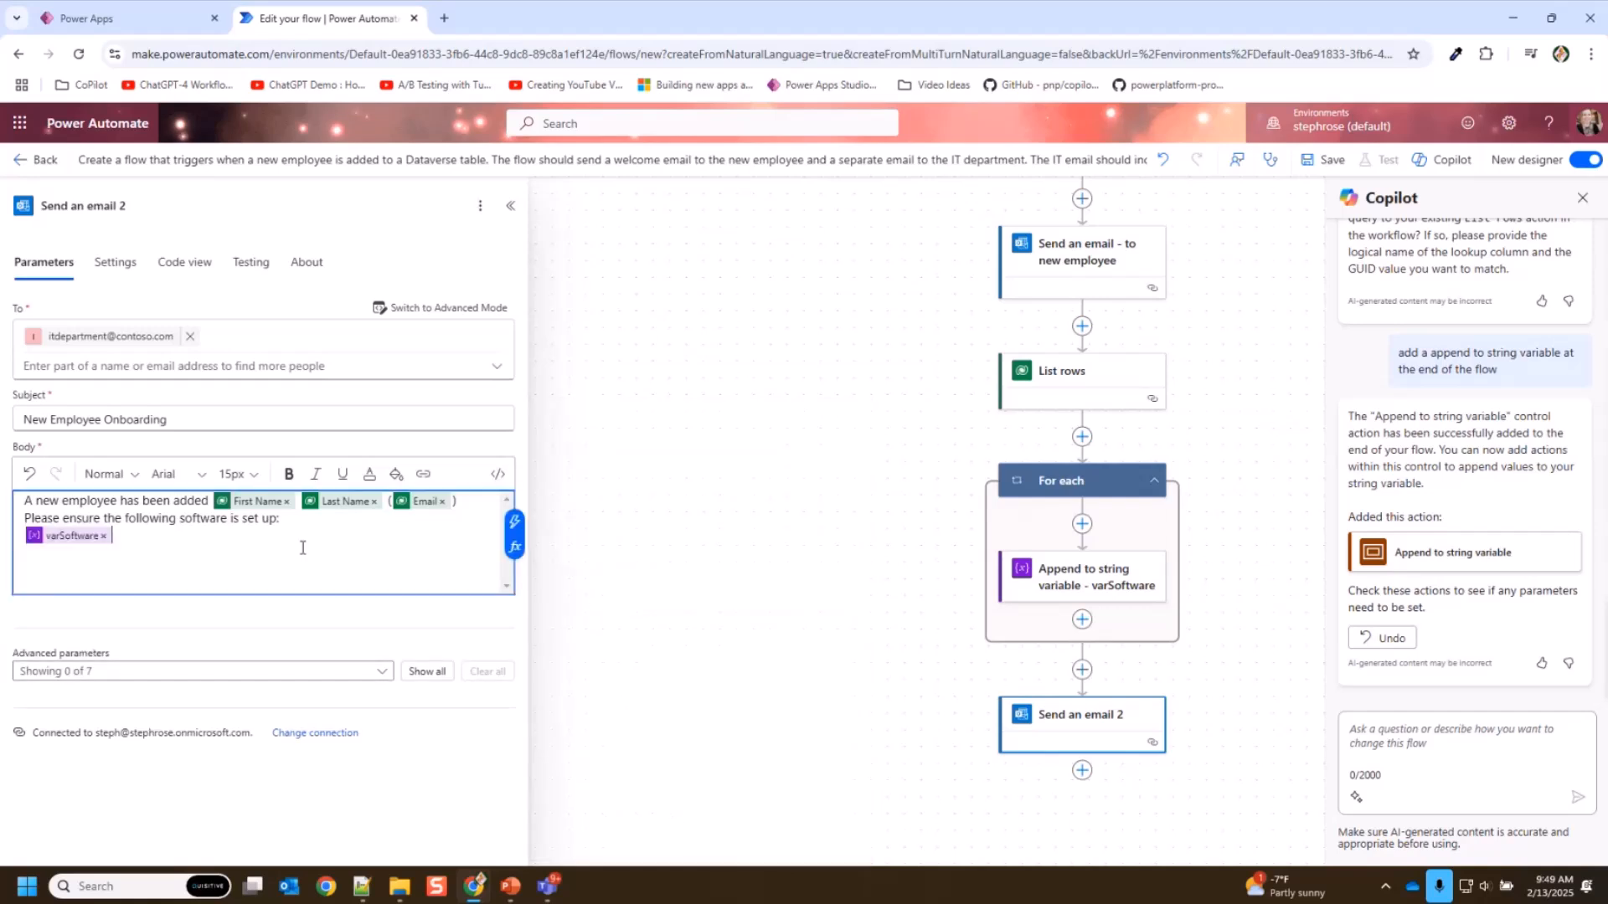
- Add the closing line "This is an automated email." below the varSoftware variable, separated by a blank line
key(Return)
text(This is an autoam)
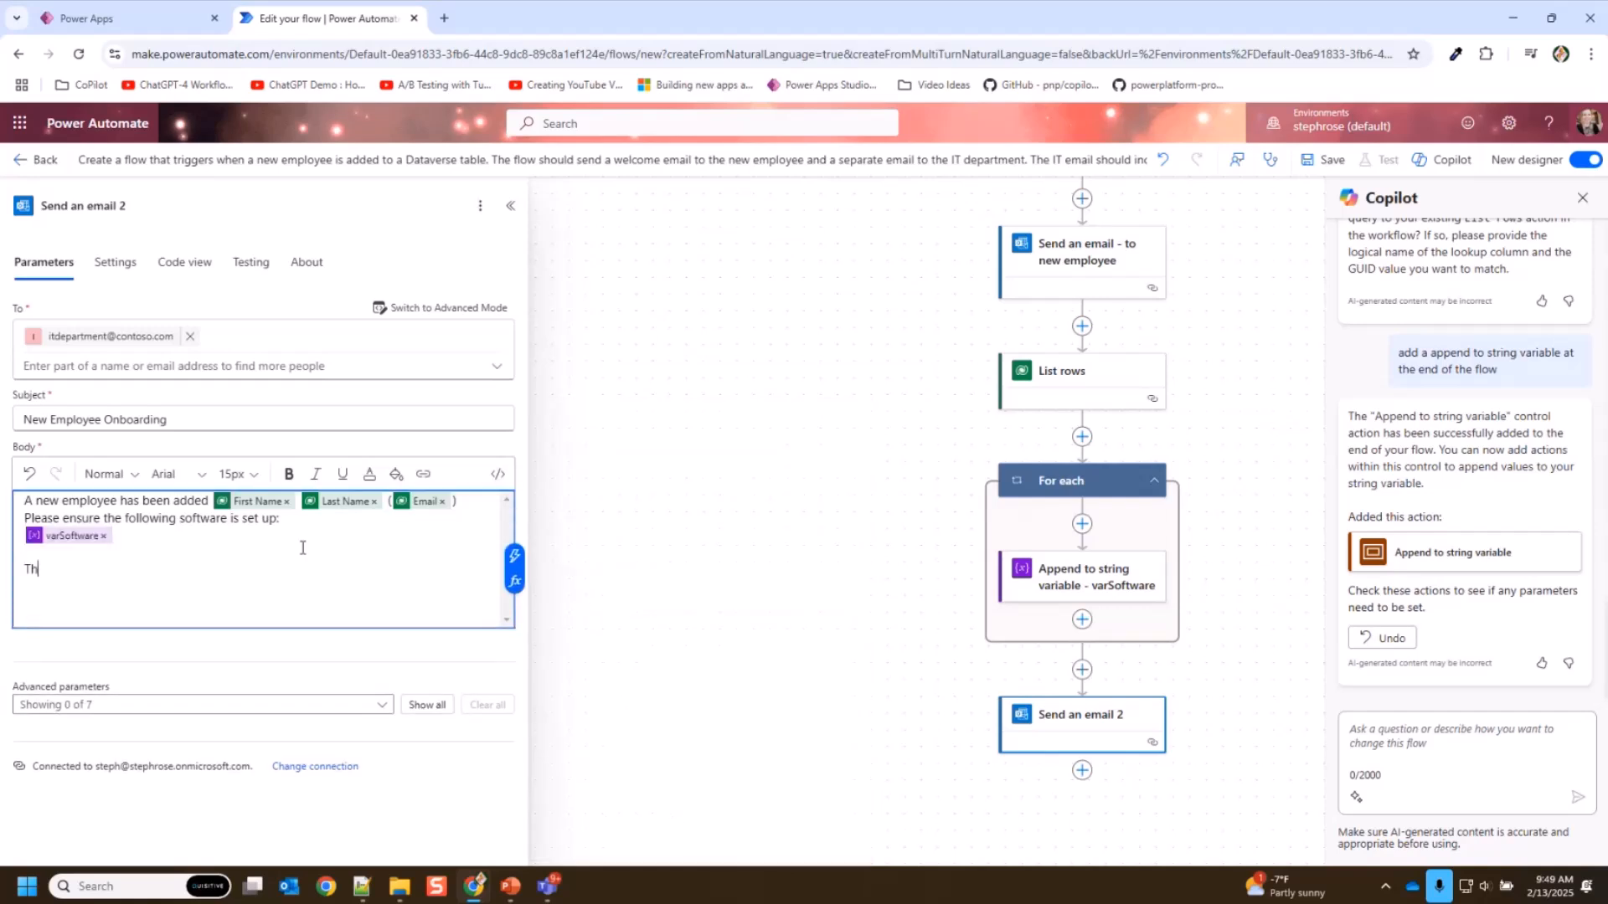
key(BackSpace)
key(BackSpace)
text(mated email.)
- Format the "This is an automated email." line as bold, italic and 10px
key(shift+Home)
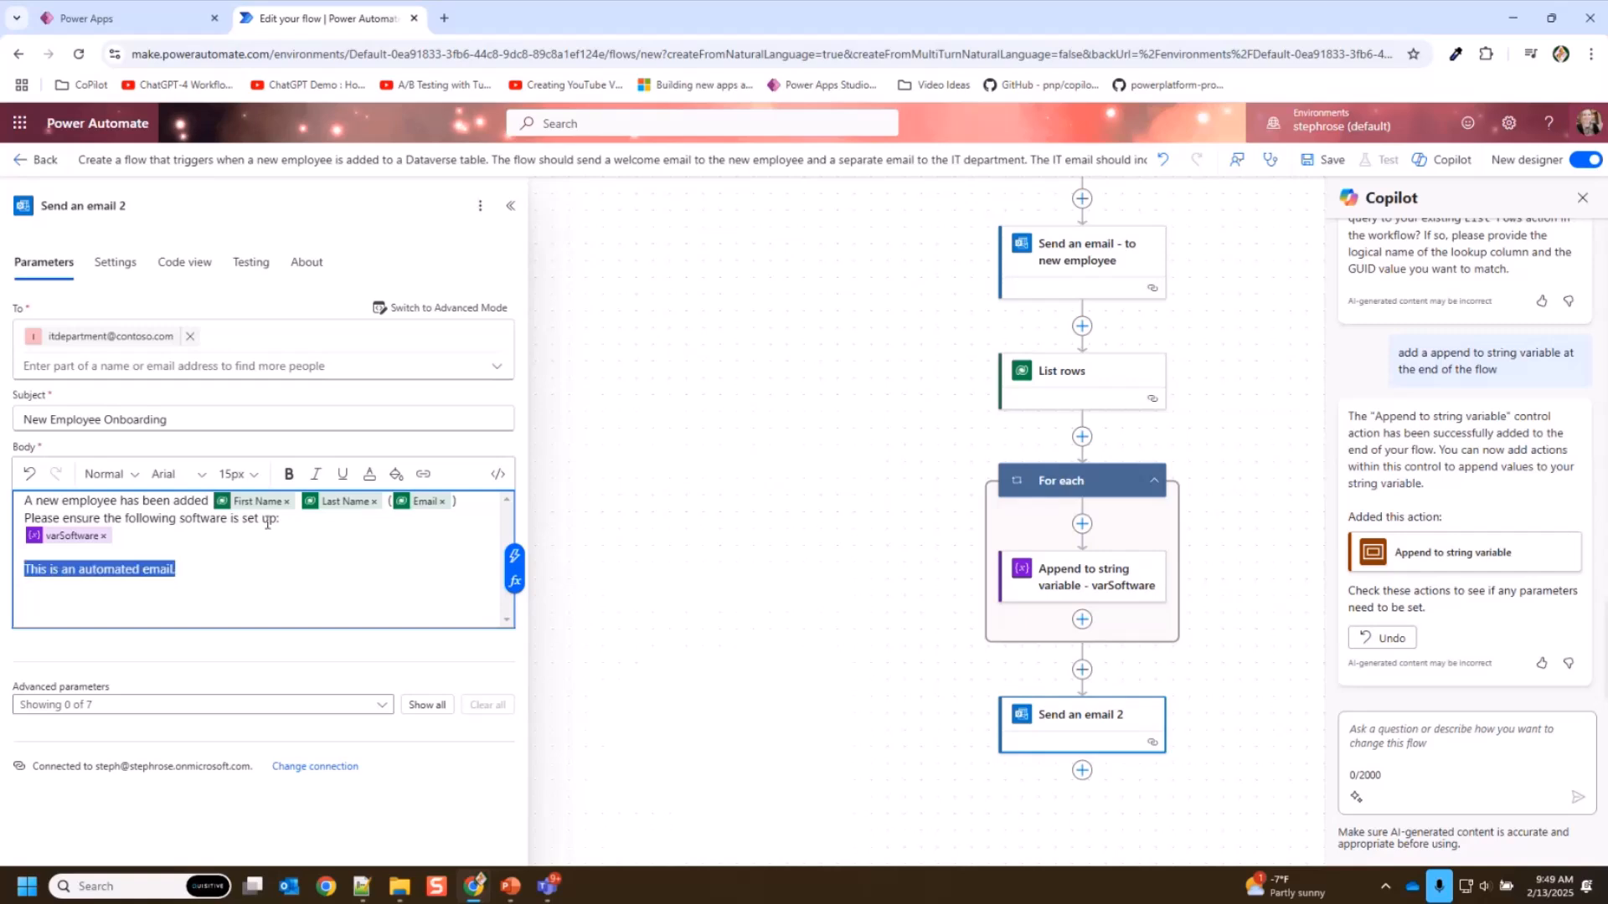
click(288, 474)
click(315, 474)
click(243, 474)
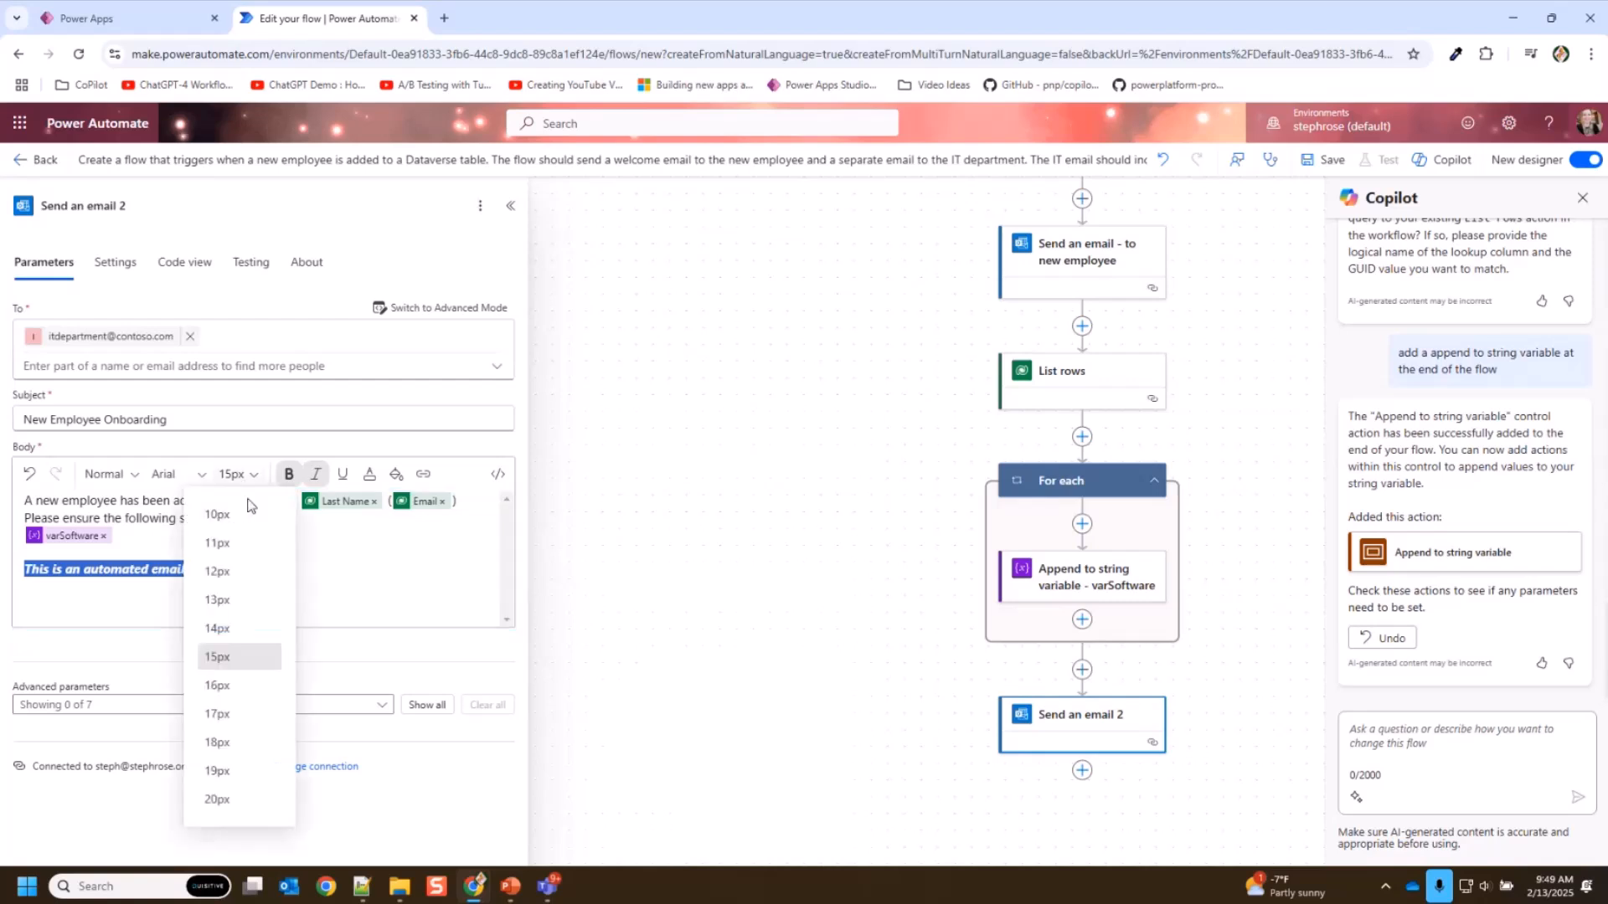
click(244, 513)
click(316, 574)
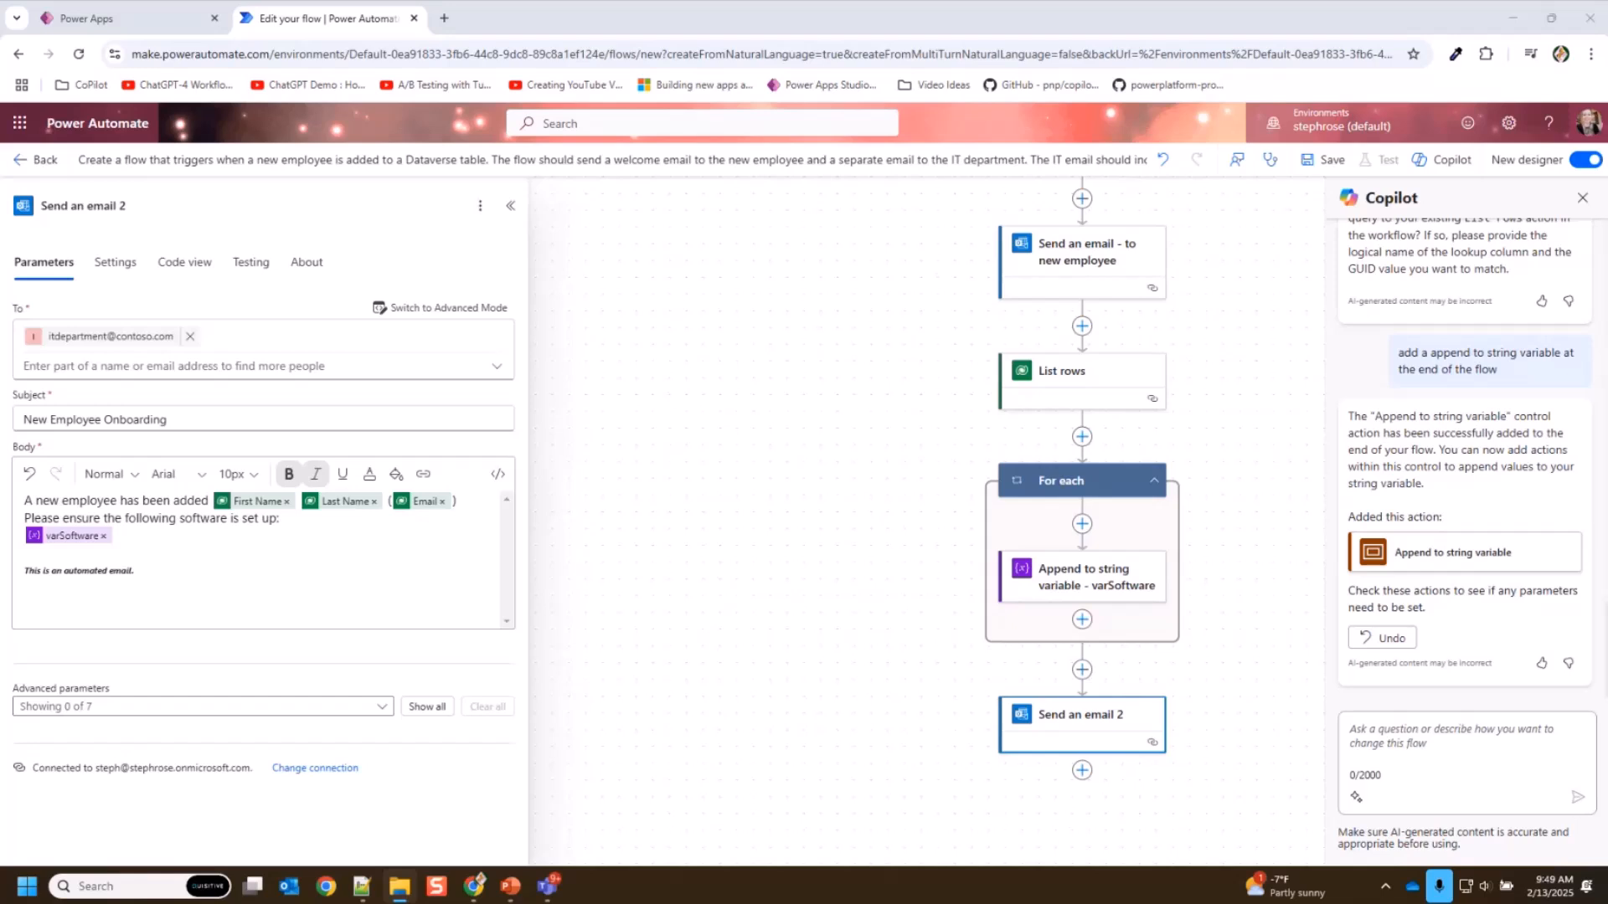
- Look over the finished flow and bring the sample New Employee Software Requirements email window into view over it
click(769, 492)
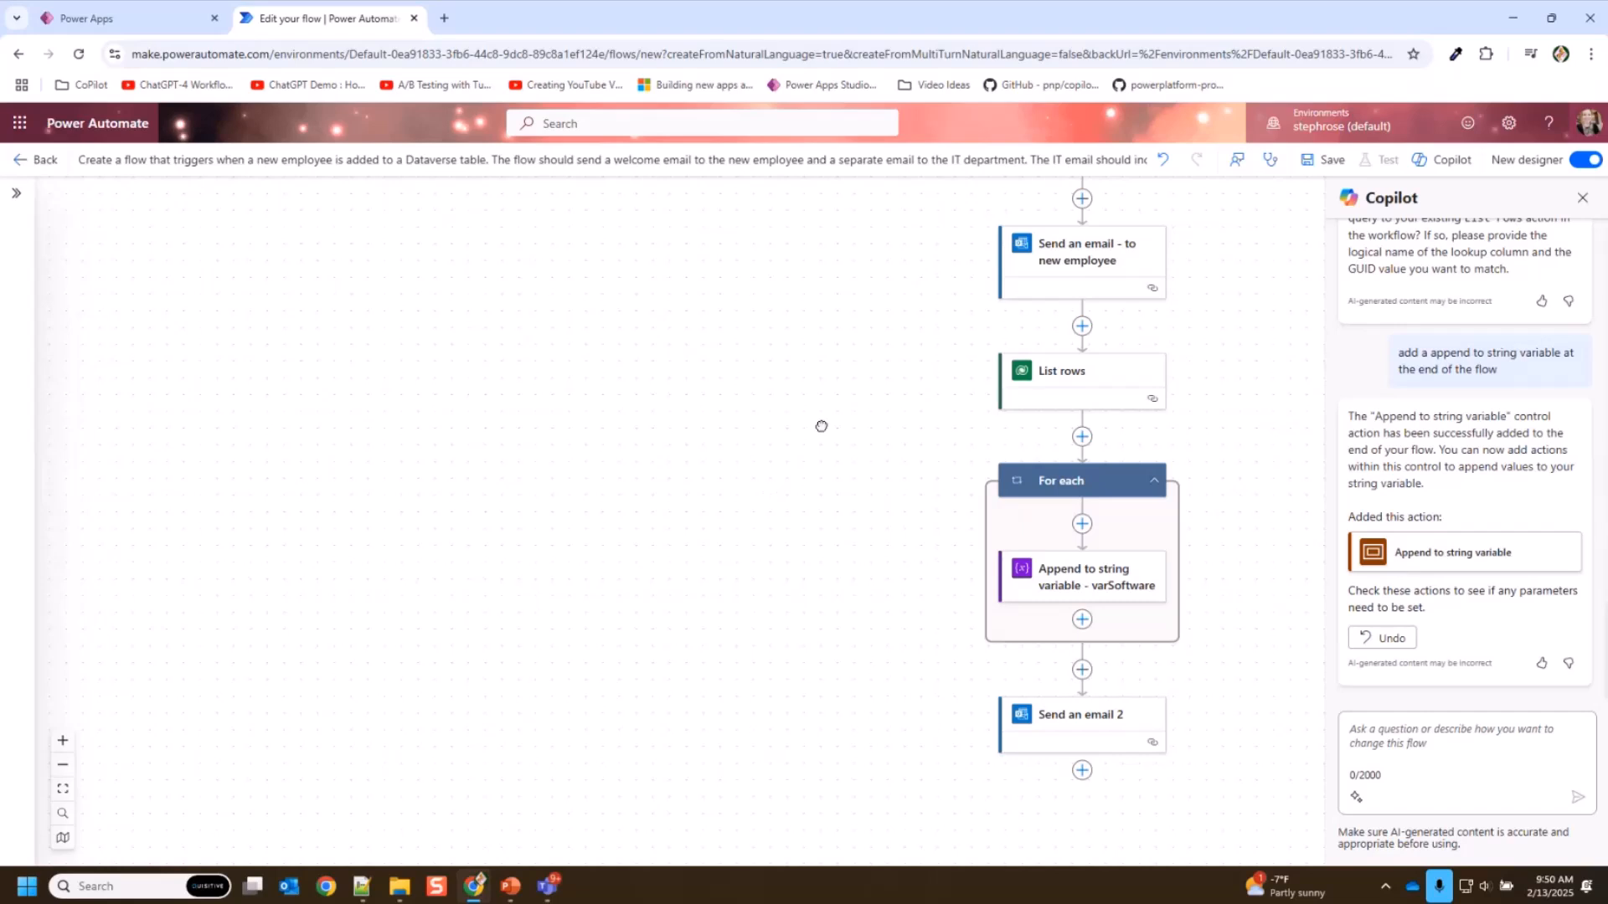
drag(821, 427, 566, 483)
drag(1052, 673, 1049, 652)
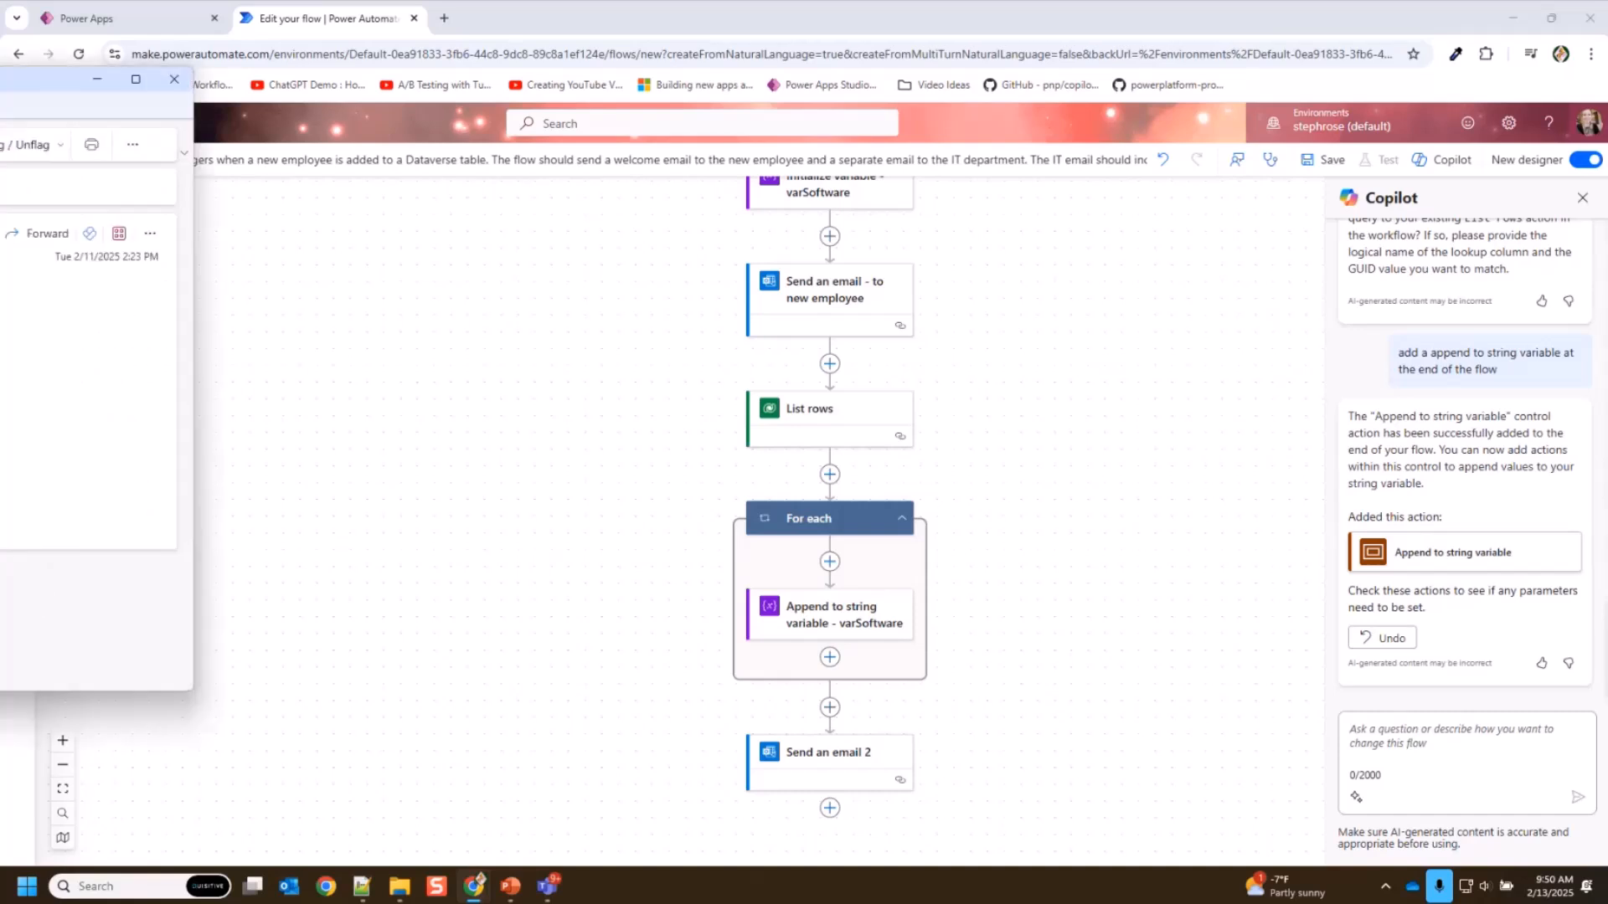
drag(1, 84, 936, 165)
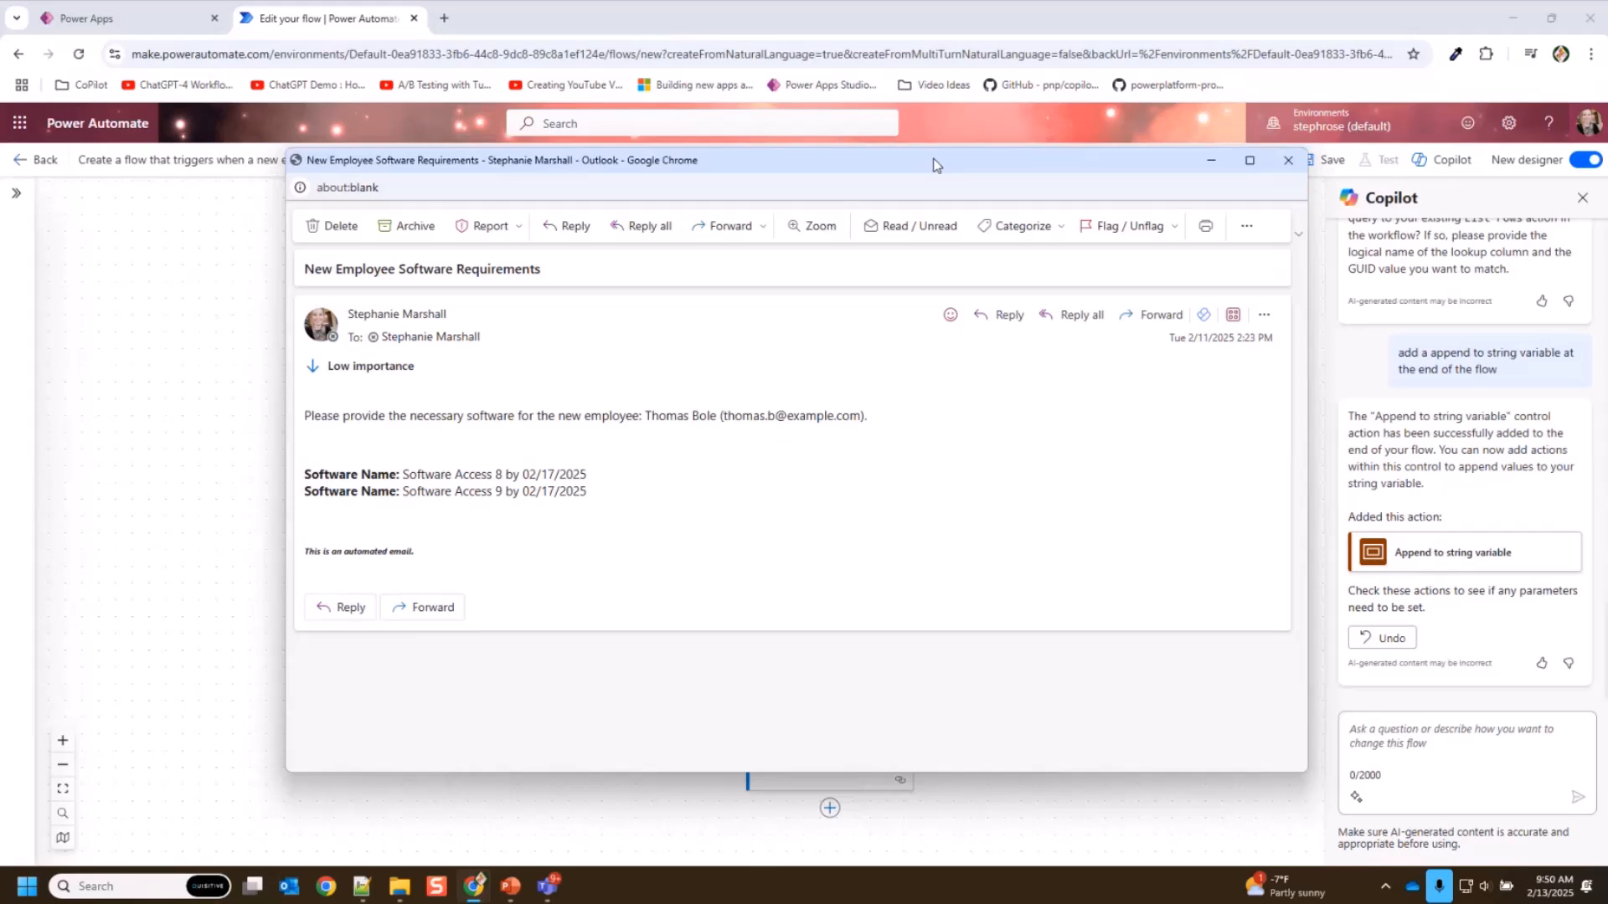